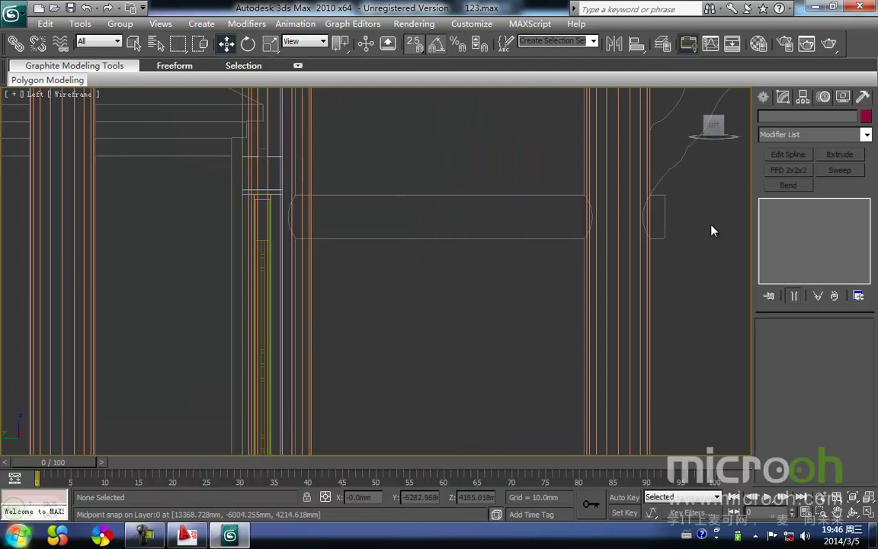
- Draw a rectangle over the horizontal tie beam's outline, spanning from the inner column past the outer column in the left view
click(763, 97)
click(841, 196)
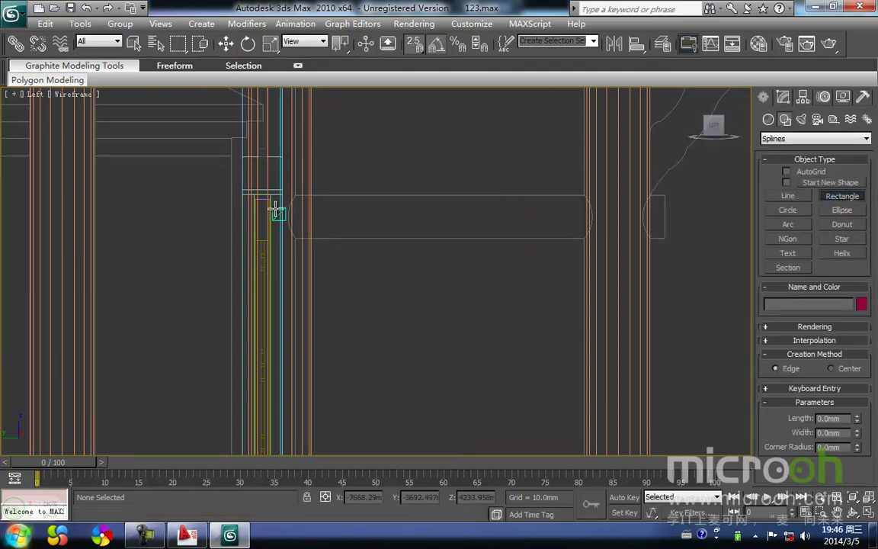
click(294, 194)
drag(294, 194, 664, 238)
- Move the beam rectangle sideways in the front view onto the leftmost of the four tall columns
key(w)
key(f)
scroll(418, 247, down, 5)
middle_drag(415, 255, 556, 244)
key(space)
drag(584, 250, 140, 249)
middle_drag(148, 255, 547, 267)
drag(547, 266, 424, 267)
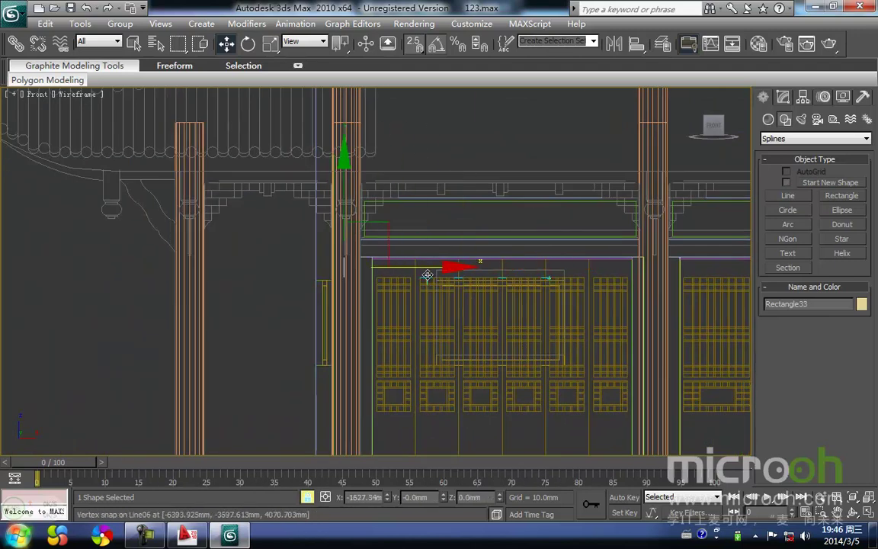
- Extrude the rectangle 200 mm and centre the resulting beam on the column
click(783, 97)
click(842, 156)
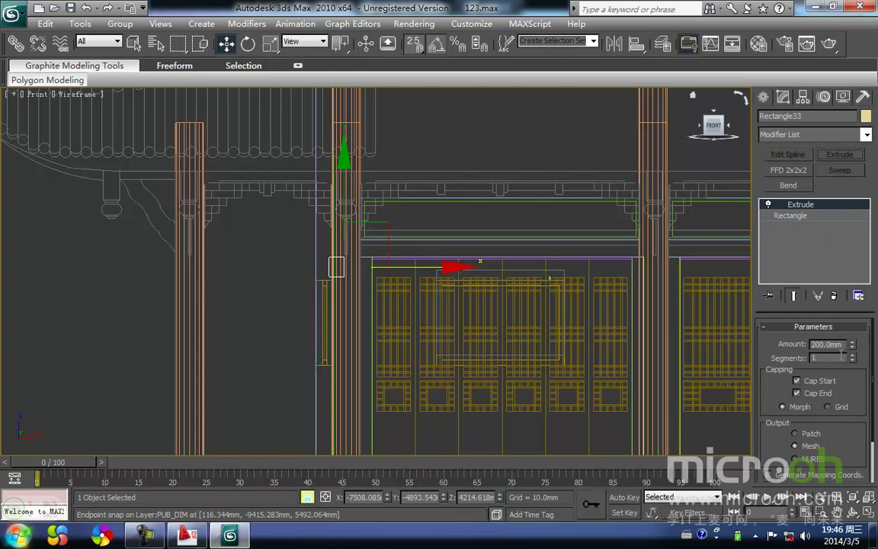
middle_drag(388, 262, 306, 319)
scroll(412, 234, up, 2)
key(t)
scroll(394, 304, down, 3)
mouse_move(395, 304)
middle_down()
mouse_move(354, 313)
mouse_move(425, 333)
mouse_move(448, 275)
middle_up()
key(F3)
scroll(355, 321, down, 4)
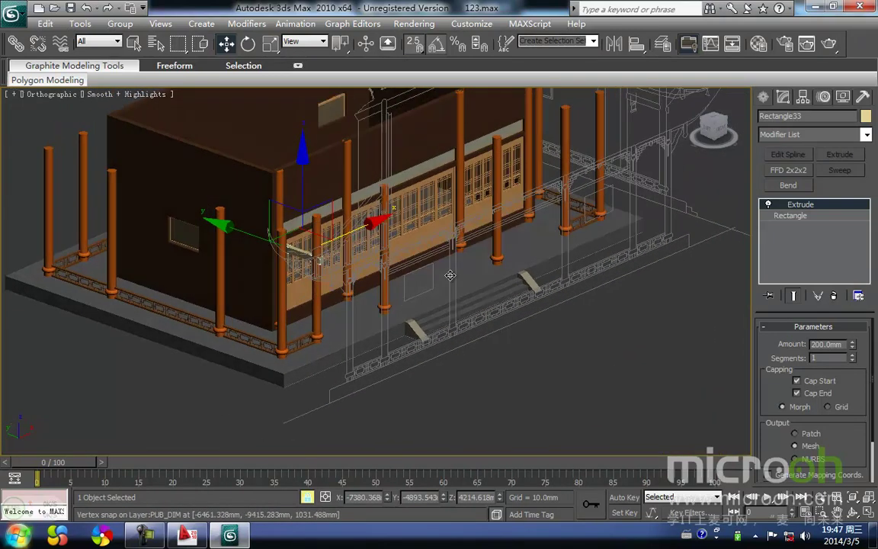
- Assign the 柱子 material to the extruded beam
scroll(299, 250, up, 5)
middle_drag(295, 249, 328, 267)
key(m)
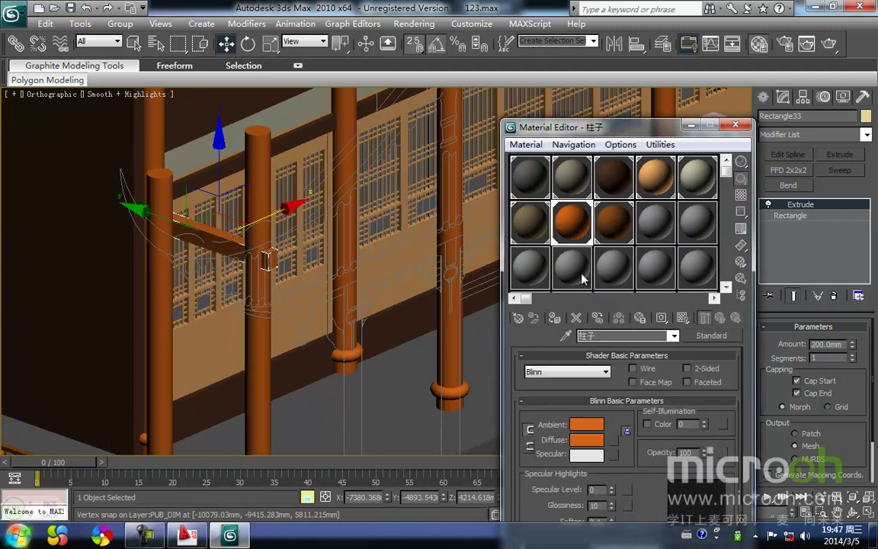
click(692, 127)
middle_drag(357, 237, 336, 276)
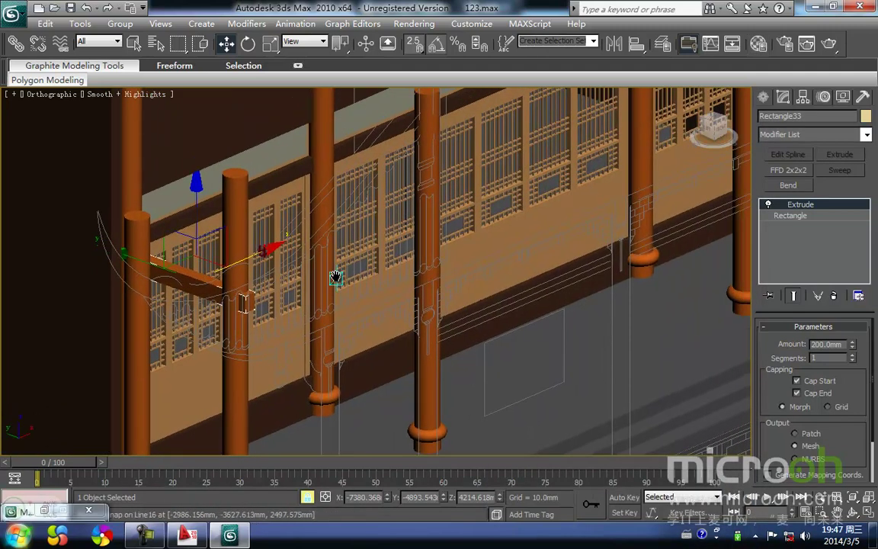
- Copy the beam sideways in the front view onto the second tall column
key(f)
key(z)
scroll(370, 224, down, 3)
key(F3)
scroll(288, 247, down, 6)
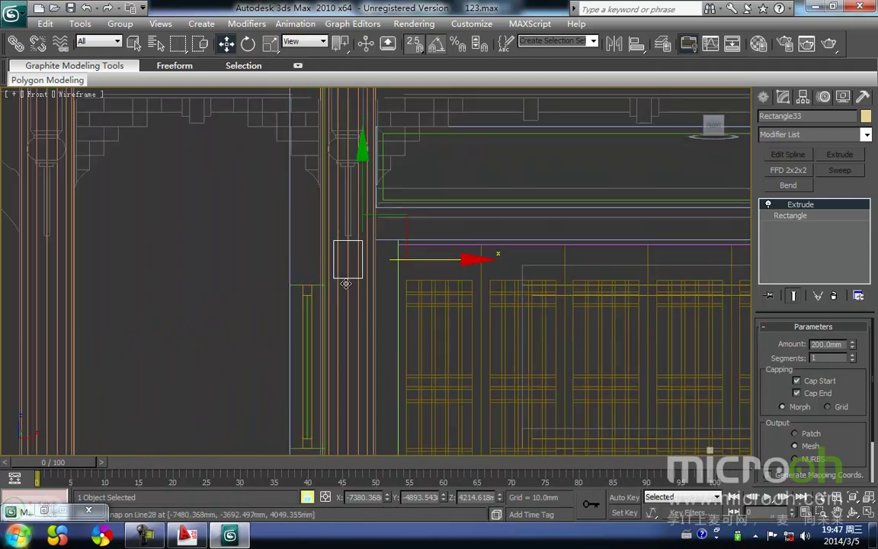
middle_drag(214, 262, 189, 283)
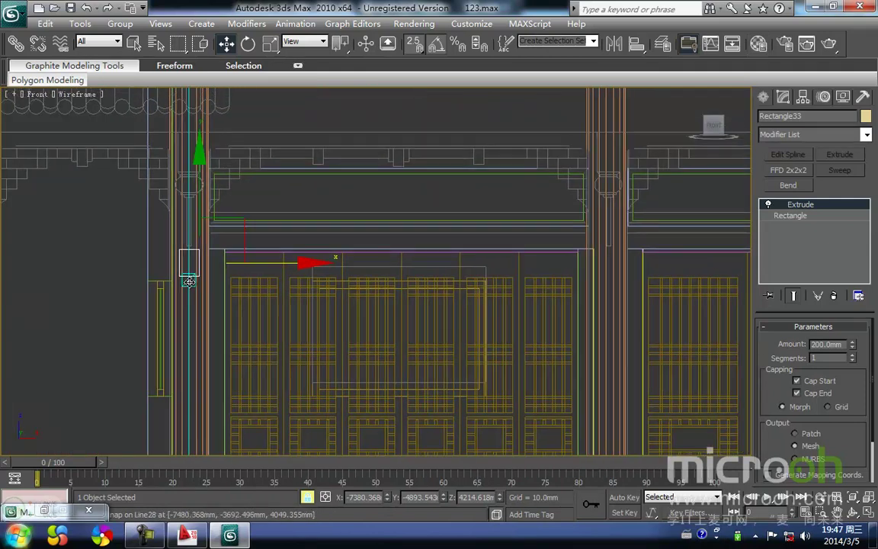
mouse_move(187, 280)
shift+mouse_down()
mouse_move(547, 251)
mouse_move(610, 280)
mouse_move(593, 285)
shift+mouse_up()
key(Return)
- Copy the beam onto each of the two remaining tall columns, keeping its height
mouse_move(594, 284)
middle_down()
mouse_move(281, 286)
mouse_move(229, 297)
middle_up()
shift+drag(255, 288, 628, 130)
key(Return)
scroll(254, 216, down, 3)
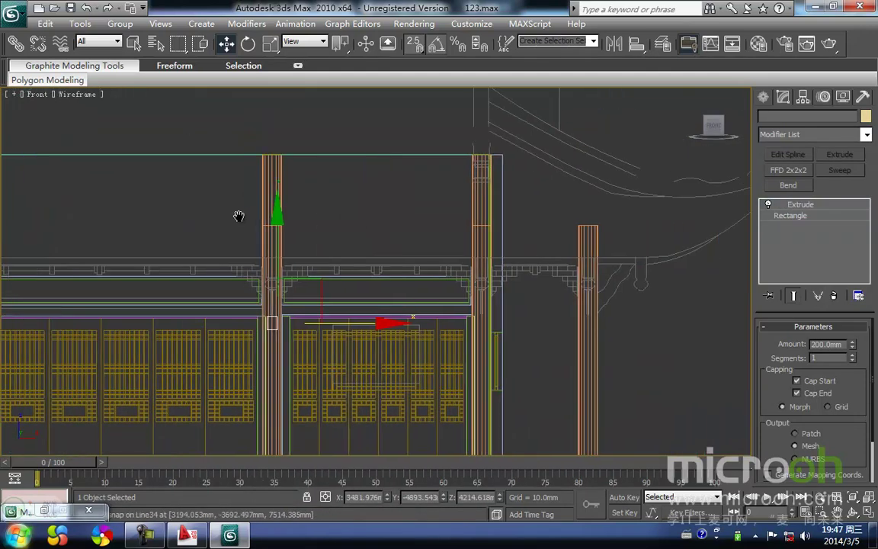
mouse_move(282, 315)
shift+mouse_down()
mouse_move(486, 141)
mouse_move(480, 155)
shift+mouse_up()
key(Return)
- Examine the eave bracket outline beside the outer column in the left view
key(l)
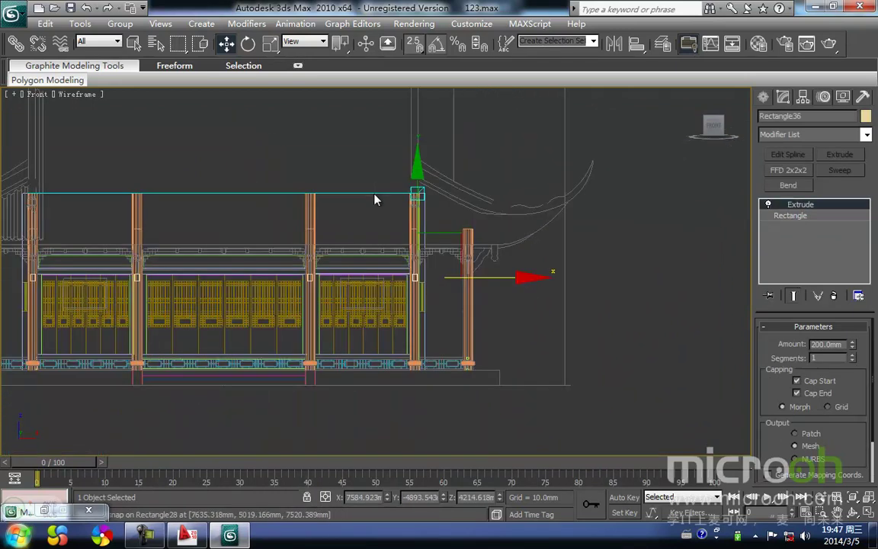
scroll(374, 193, down, 2)
key(z)
middle_drag(566, 263, 470, 237)
scroll(470, 237, down, 5)
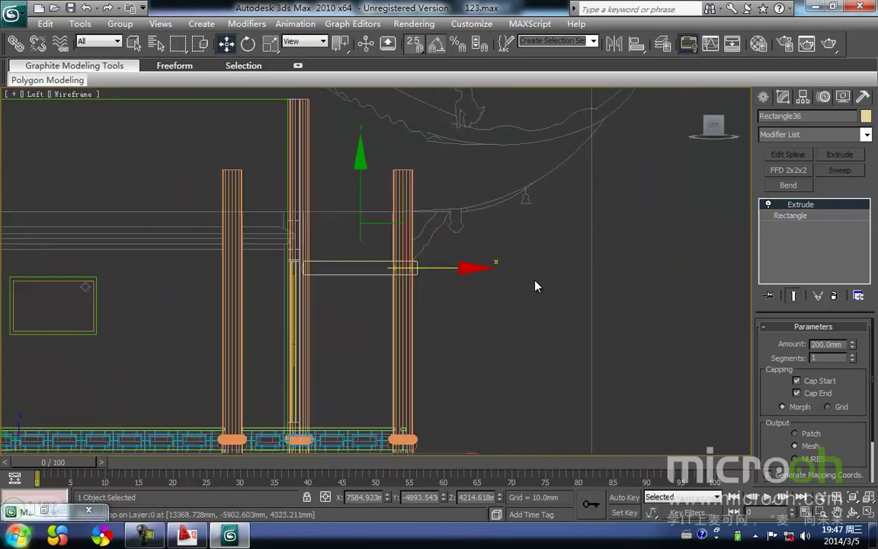
click(484, 313)
scroll(503, 264, down, 3)
middle_drag(461, 267, 424, 306)
scroll(526, 251, up, 3)
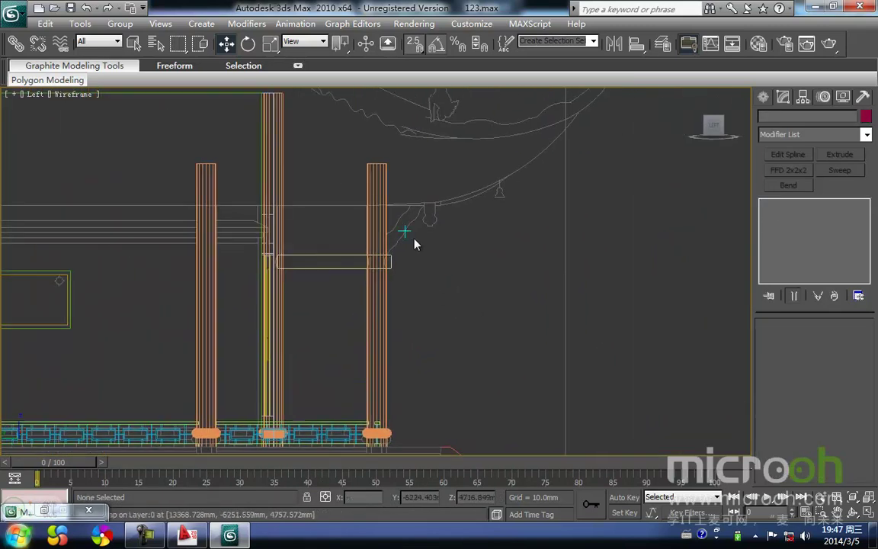
scroll(425, 265, up, 4)
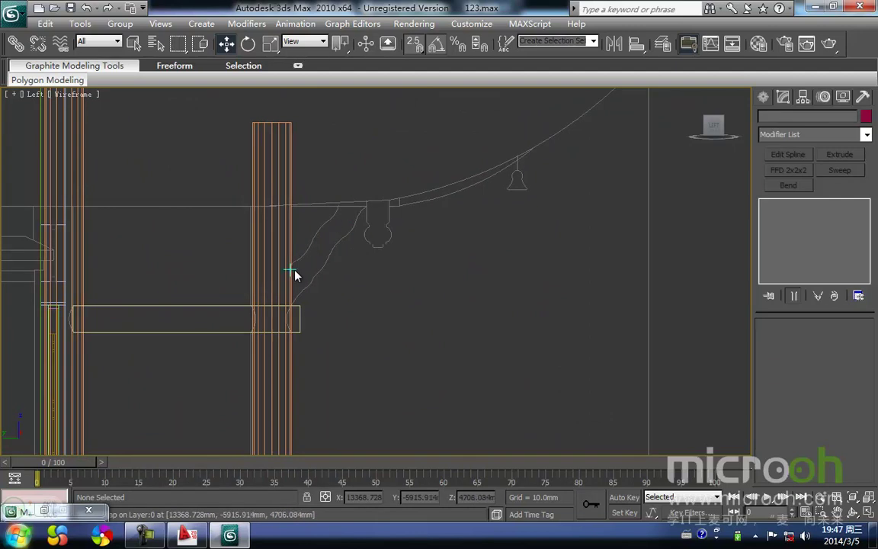
middle_drag(343, 281, 336, 286)
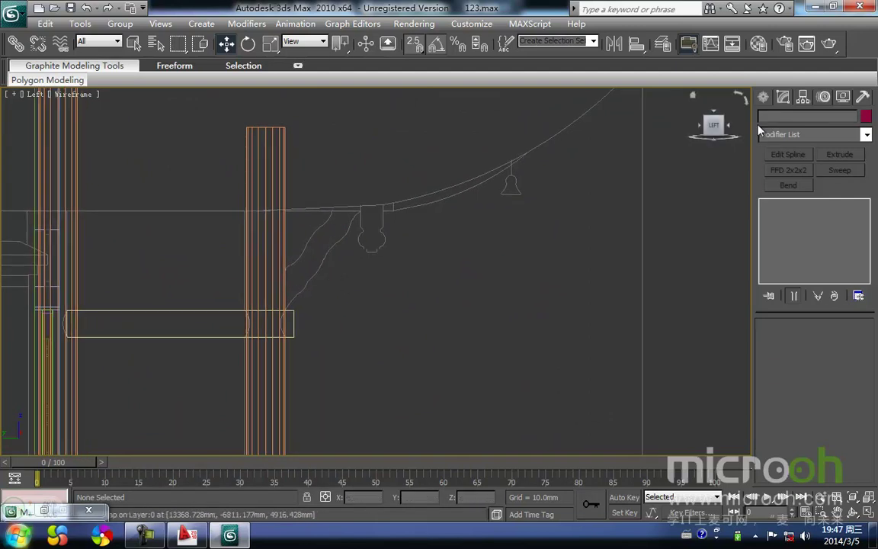
click(763, 98)
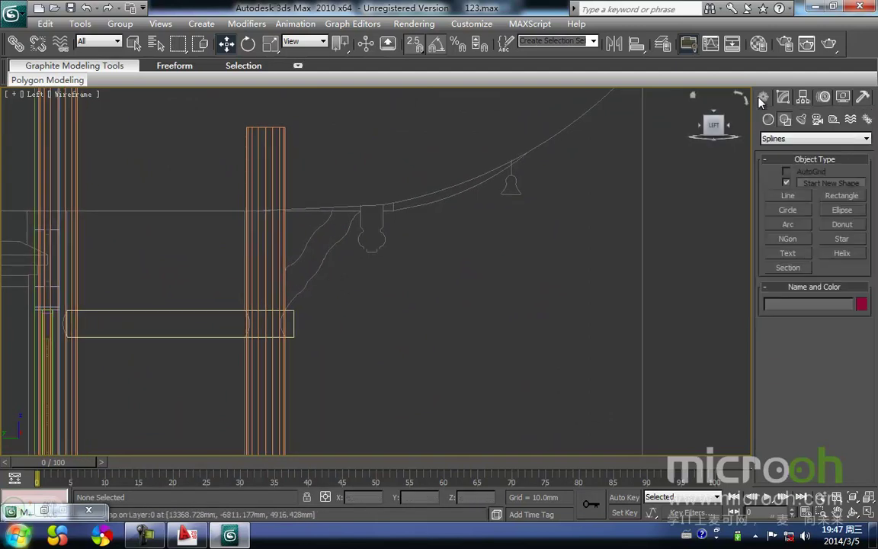
middle_drag(364, 182, 403, 154)
click(788, 195)
scroll(404, 157, up, 5)
middle_drag(367, 93, 333, 247)
middle_drag(360, 164, 331, 225)
click(373, 187)
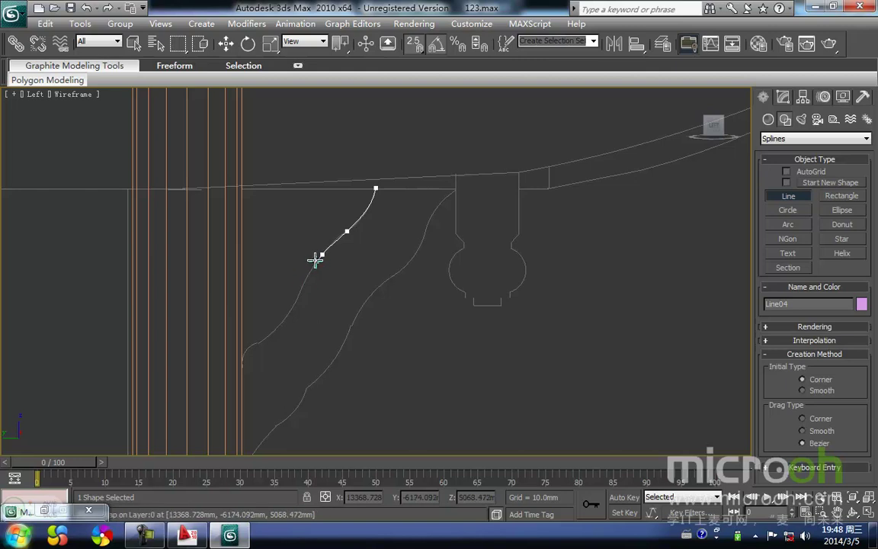
scroll(325, 245, up, 5)
right_click(234, 222)
middle_drag(326, 185, 290, 285)
scroll(289, 284, down, 2)
key(Delete)
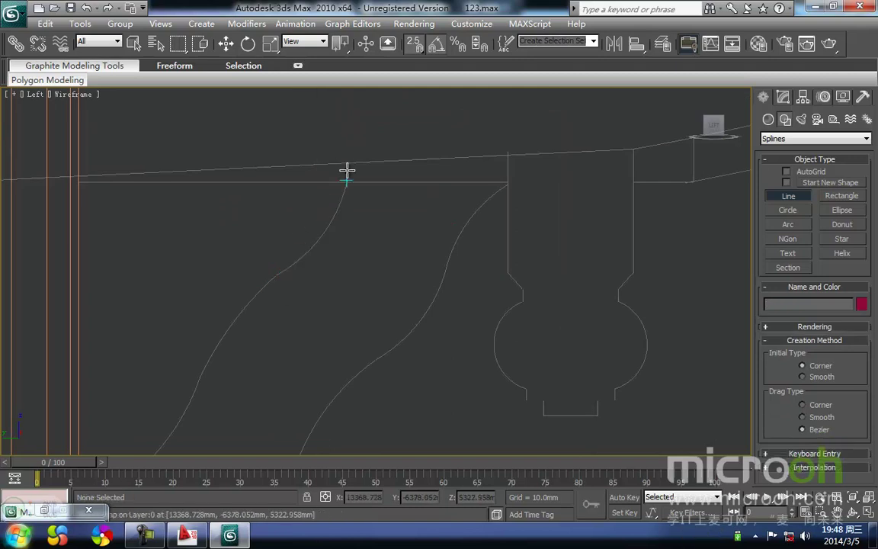
- Trace the wavy eave bracket outline beside the outer column as a closed line with curved segments
scroll(382, 181, down, 3)
click(364, 227)
mouse_move(272, 307)
mouse_down()
mouse_move(298, 295)
mouse_move(291, 288)
mouse_up()
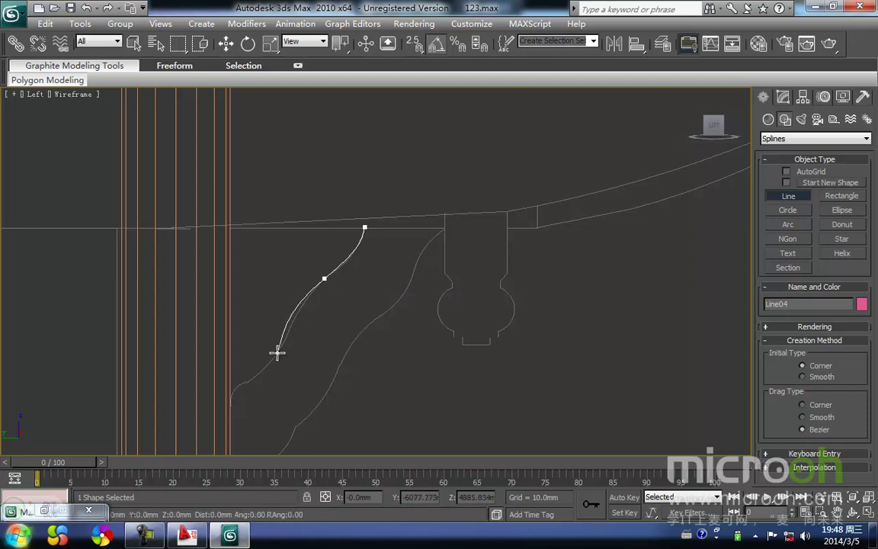
click(229, 402)
key(i)
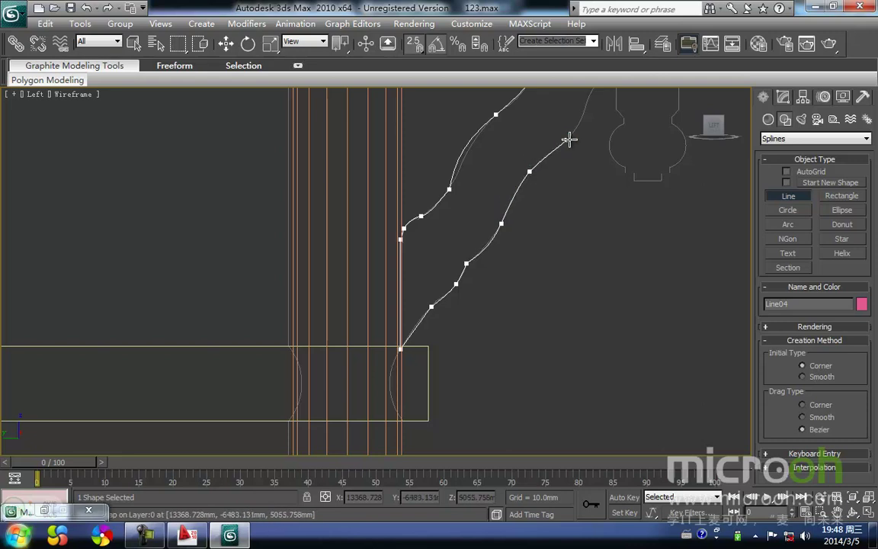
scroll(570, 140, up, 4)
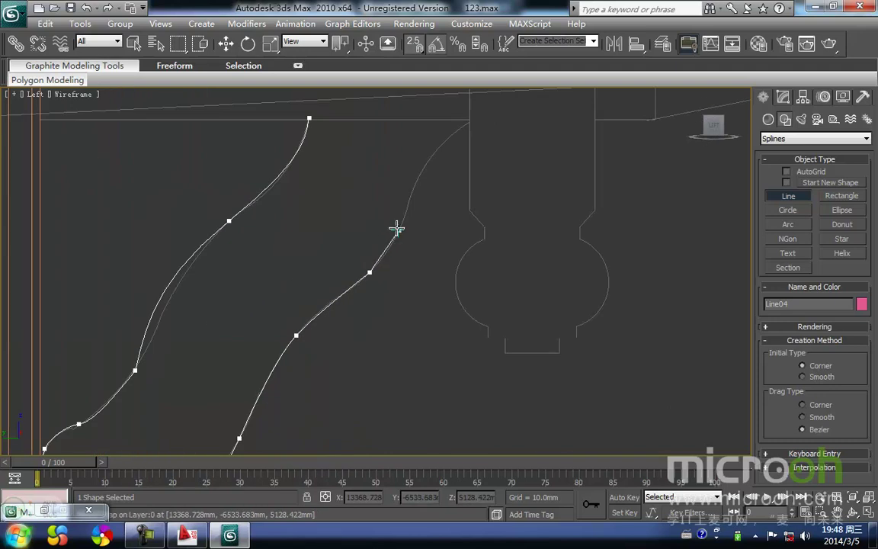
click(423, 167)
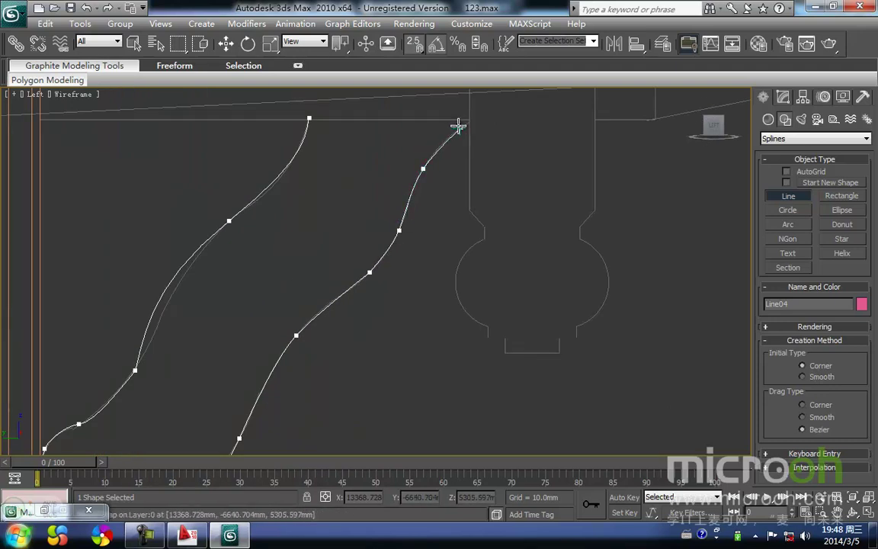
click(309, 115)
click(411, 313)
right_click(363, 348)
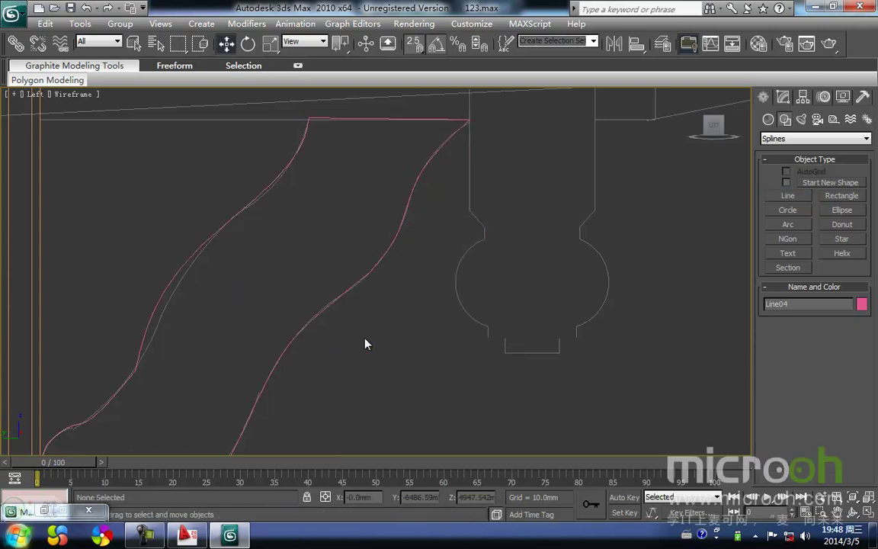
- Extrude the closed bracket outline 100 mm
scroll(309, 242, down, 5)
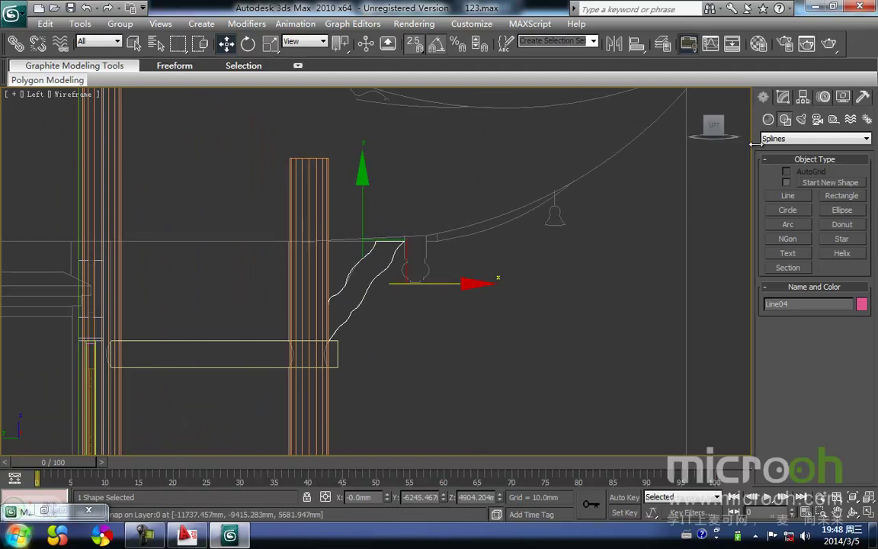
click(783, 97)
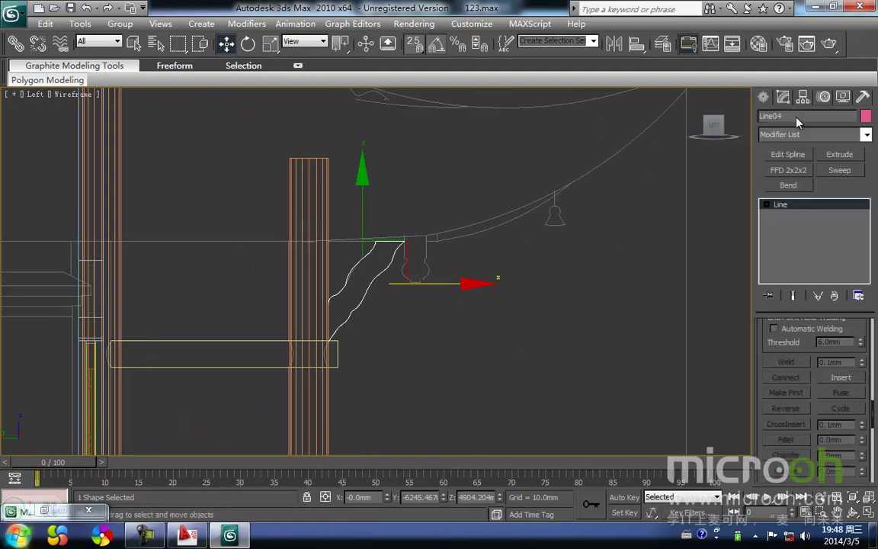
click(840, 154)
double_click(826, 343)
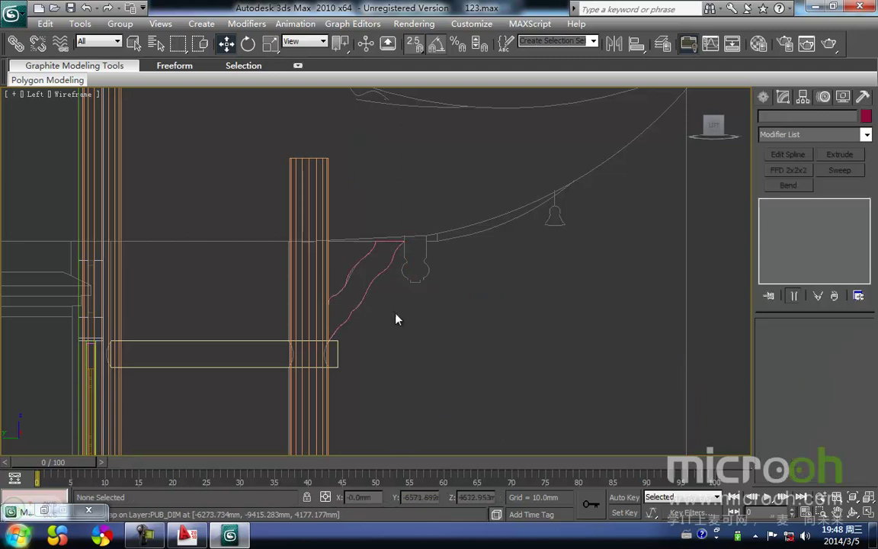
- Move the bracket in the front view to the centre of the leftmost tall column, above the beam end
key(f)
key(z)
scroll(313, 288, down, 7)
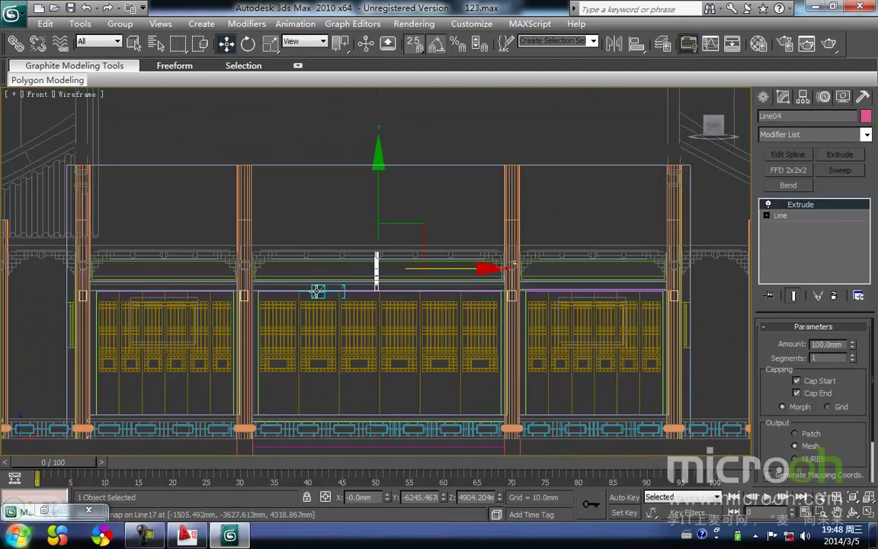
middle_drag(335, 291, 473, 292)
drag(581, 272, 327, 317)
scroll(311, 274, up, 4)
middle_drag(311, 274, 496, 262)
key(space)
middle_drag(379, 308, 353, 324)
scroll(300, 297, up, 3)
key(l)
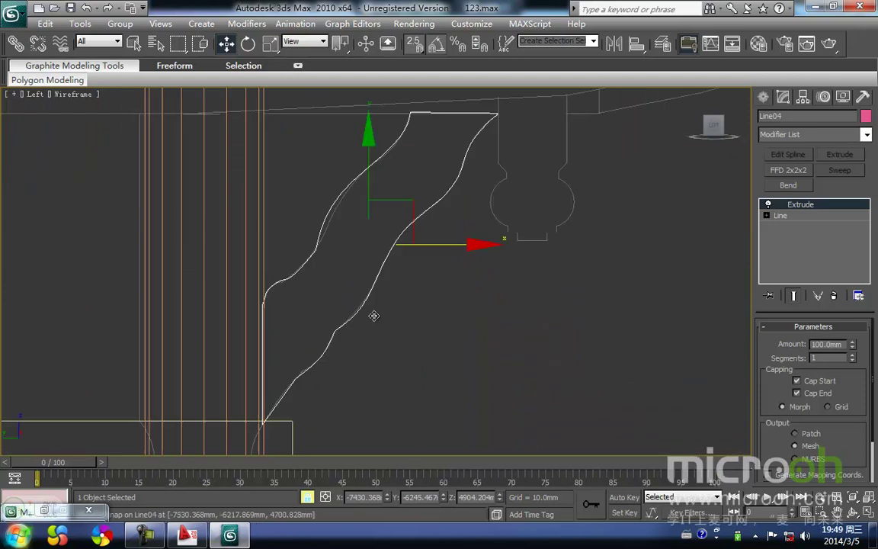
- Show the pomian layer to examine the section drawing around the bracket, and hide that layer again
key(z)
scroll(439, 311, down, 3)
click(404, 311)
scroll(420, 312, down, 5)
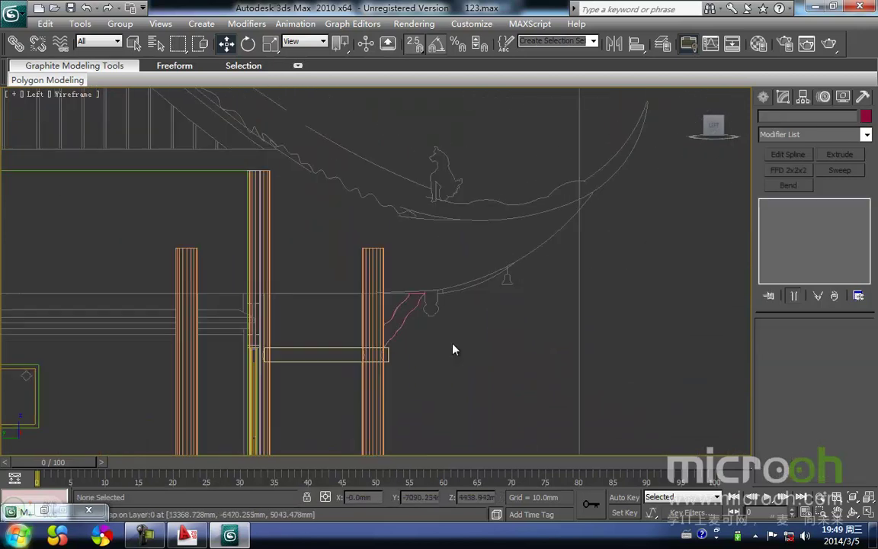
click(412, 288)
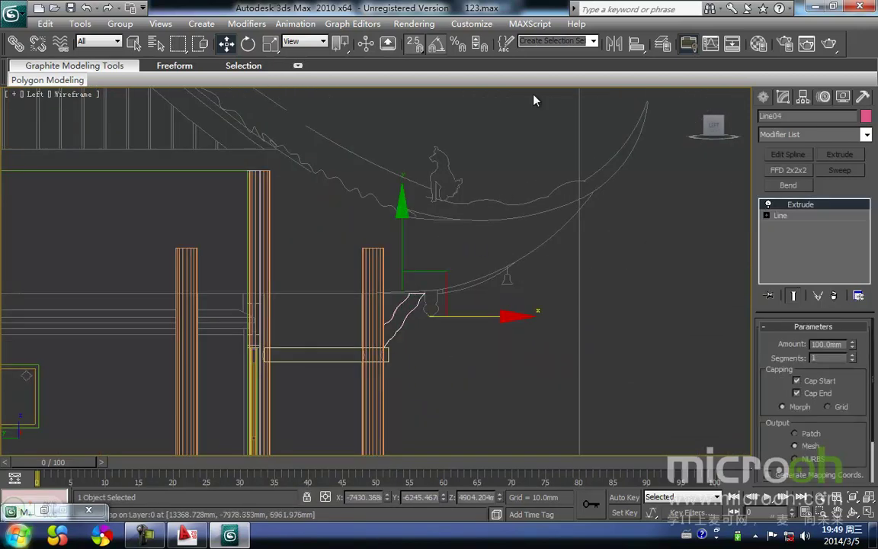
click(663, 42)
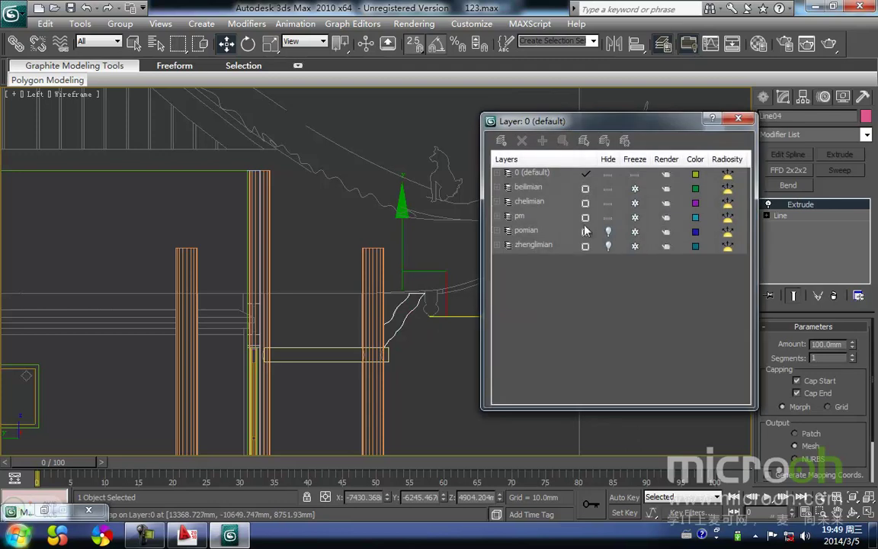
click(609, 231)
middle_drag(405, 343, 342, 291)
scroll(365, 274, down, 3)
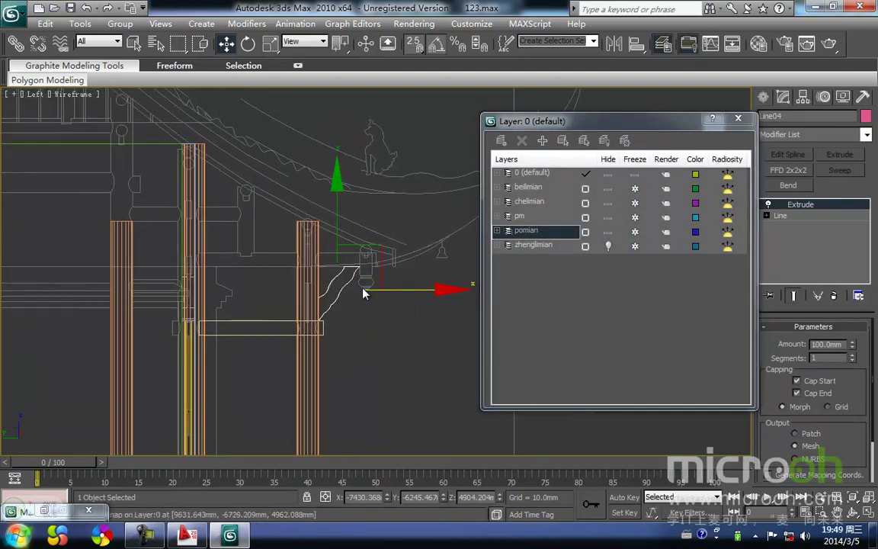
click(610, 232)
click(416, 333)
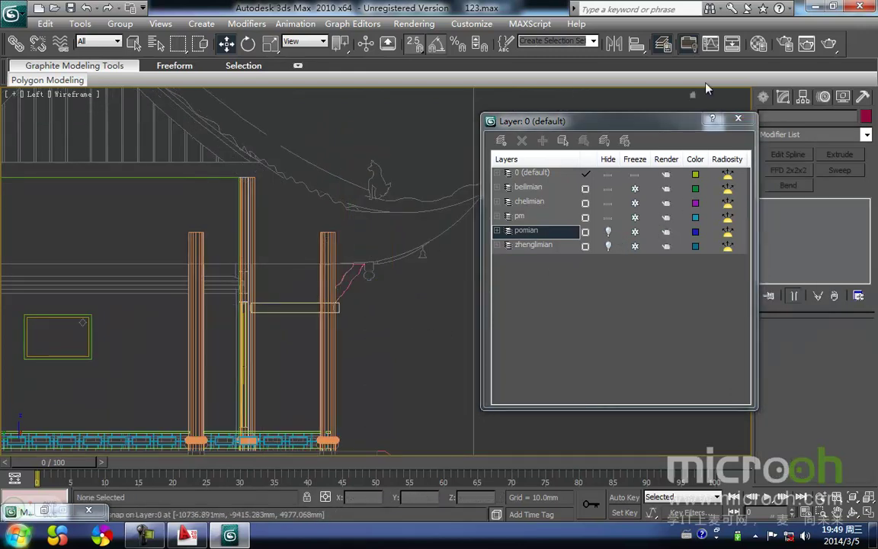
click(737, 118)
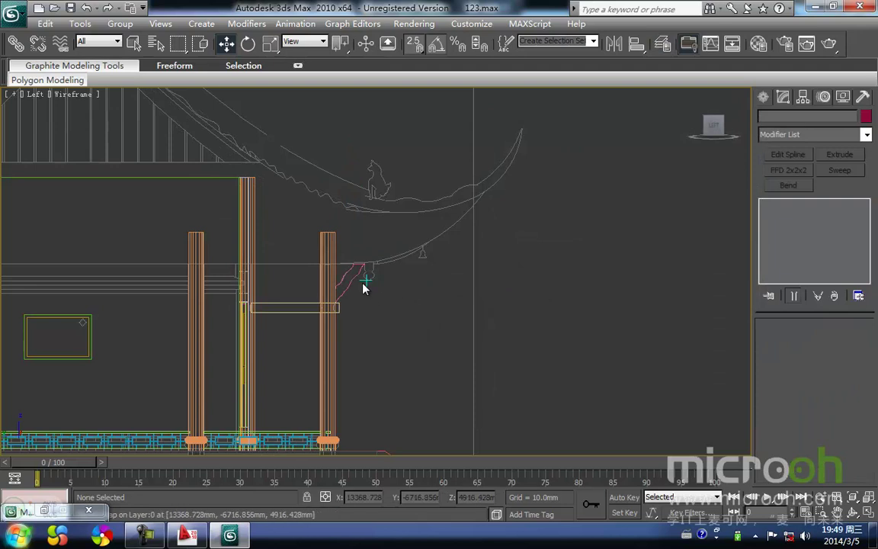
- Assign the 柱子 material to the extruded bracket
click(351, 258)
key(f)
middle_drag(359, 296, 306, 265)
key(m)
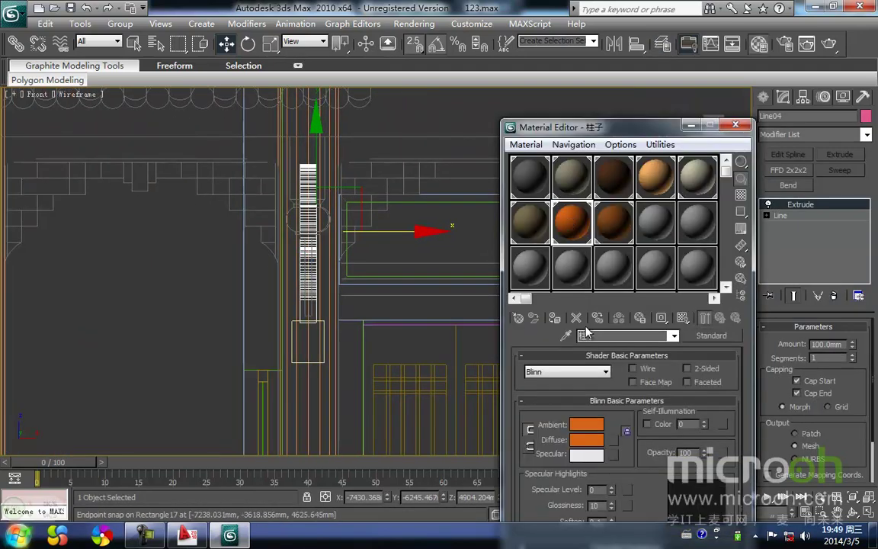
click(689, 124)
- Copy the bracket in the front view onto each of the other three tall front columns
middle_drag(317, 220, 263, 237)
mouse_move(252, 304)
shift+mouse_down()
mouse_move(585, 316)
mouse_move(580, 330)
shift+mouse_up()
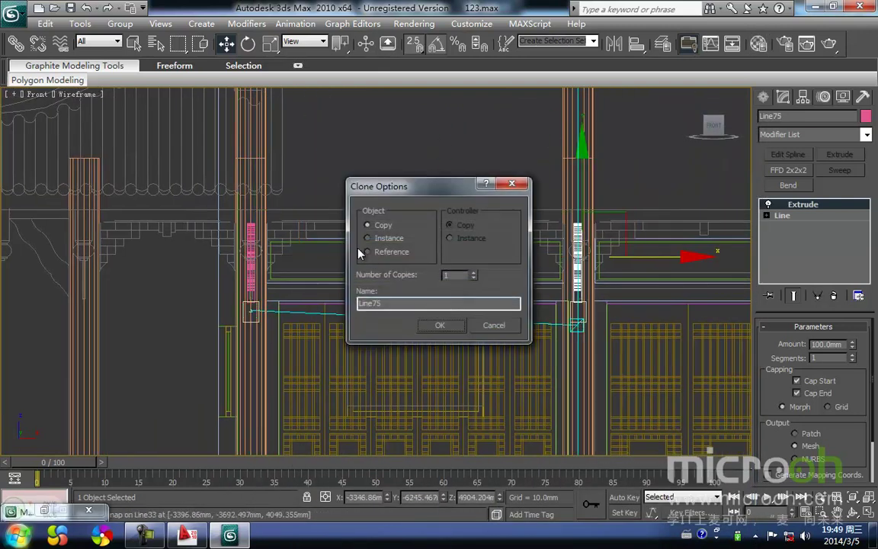
key(Return)
middle_drag(627, 299, 204, 294)
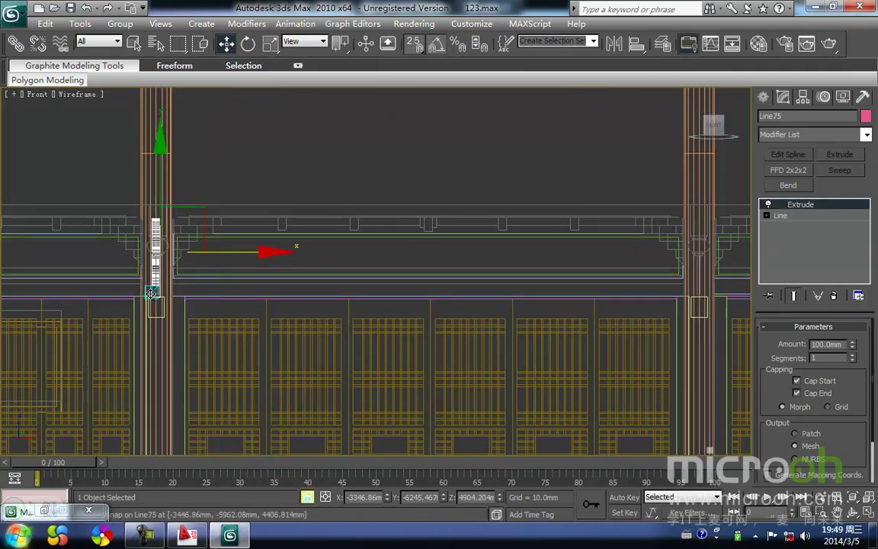
shift+drag(152, 292, 699, 297)
key(Return)
middle_drag(647, 285, 249, 319)
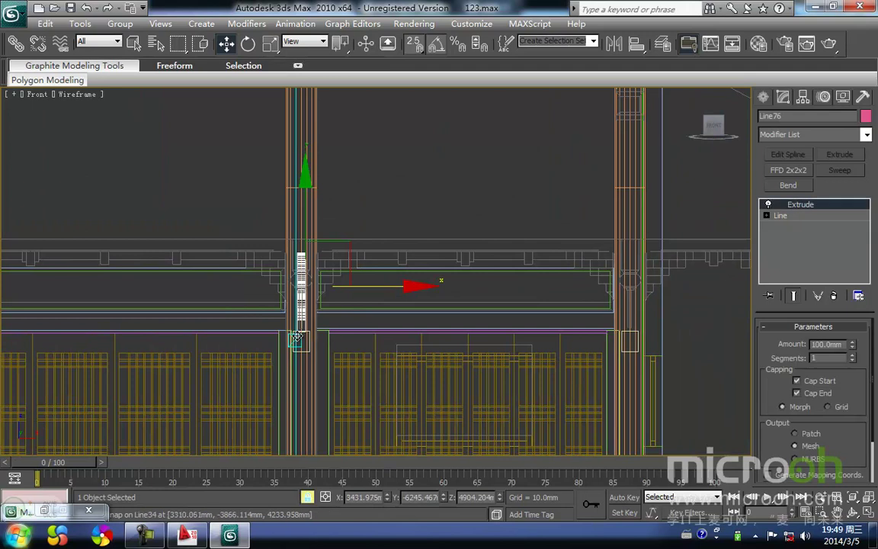
shift+drag(298, 333, 626, 330)
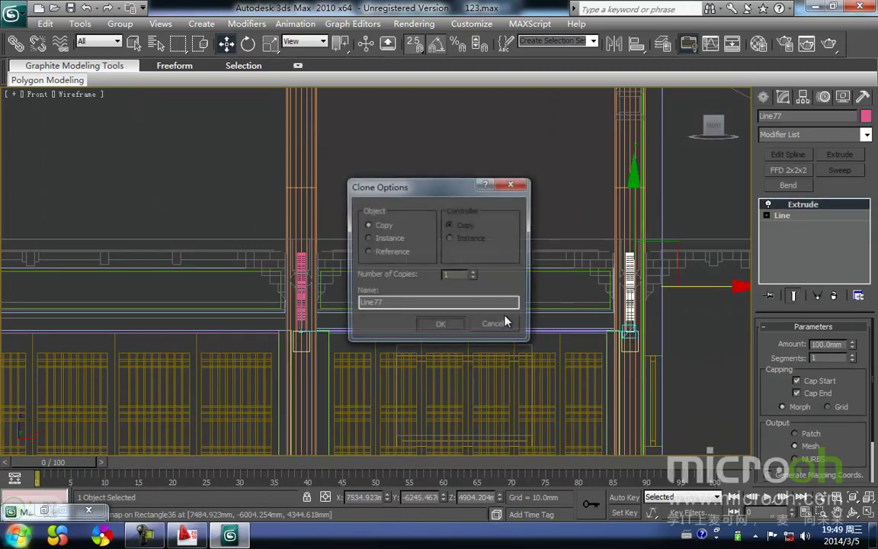
key(Return)
- Examine the copied brackets and the stepped frieze outlines between the front columns in shaded and wireframe views
scroll(473, 256, down, 6)
key(F3)
alt+middle_drag(371, 238, 432, 198)
key(f)
key(z)
scroll(432, 199, down, 5)
middle_drag(339, 227, 474, 239)
key(F3)
middle_drag(272, 227, 432, 263)
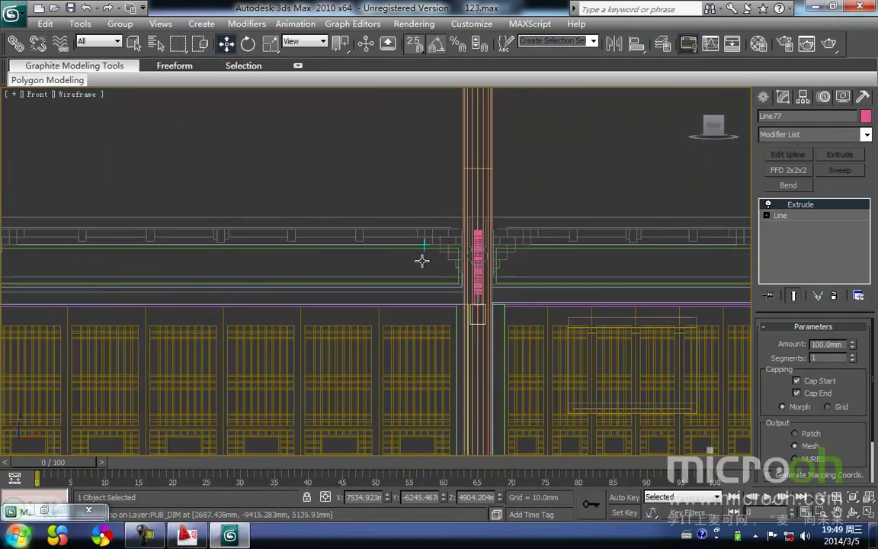
scroll(432, 263, down, 2)
middle_drag(200, 267, 412, 263)
middle_drag(236, 259, 488, 253)
scroll(488, 253, up, 4)
scroll(276, 212, up, 2)
middle_drag(324, 232, 302, 328)
scroll(377, 251, down, 2)
middle_drag(493, 265, 473, 241)
scroll(511, 246, up, 2)
middle_drag(290, 267, 379, 269)
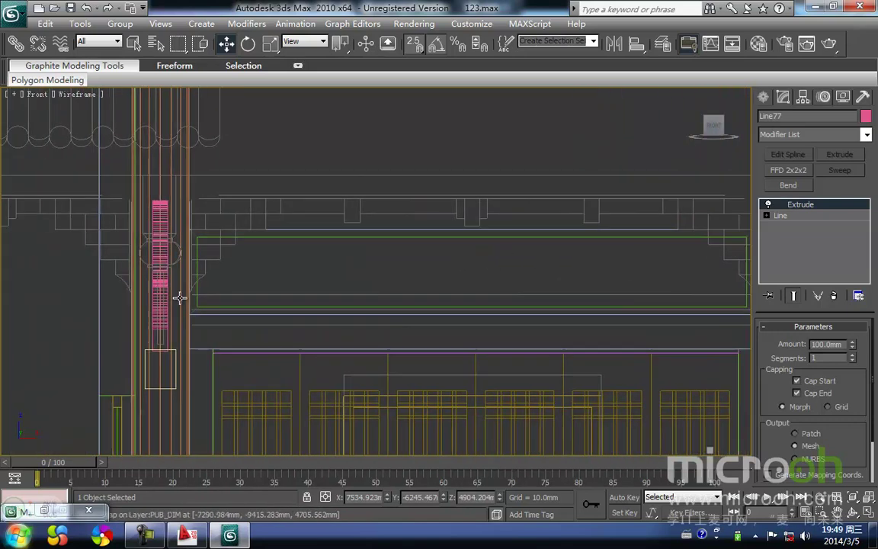
scroll(535, 191, down, 4)
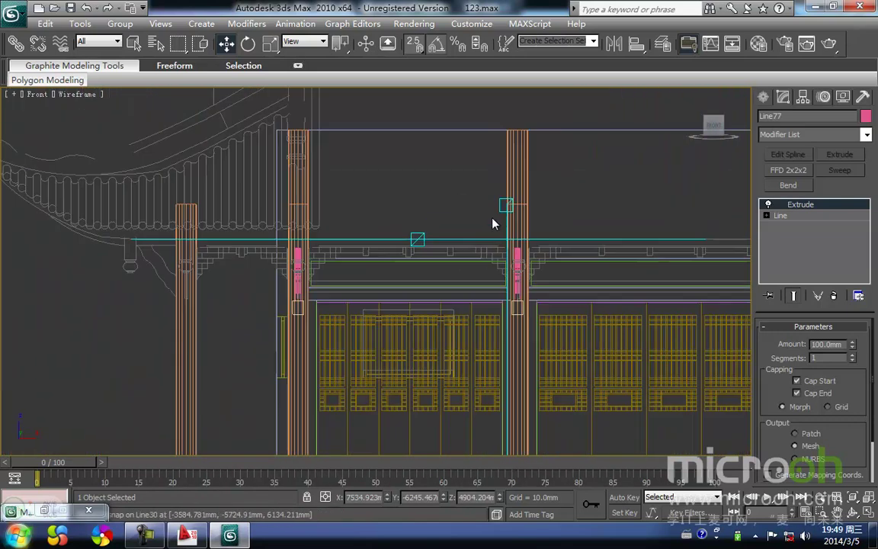
- Hide the geometry in the front view and inspect the CAD outline of the stepped frieze between the columns
key(shift+g)
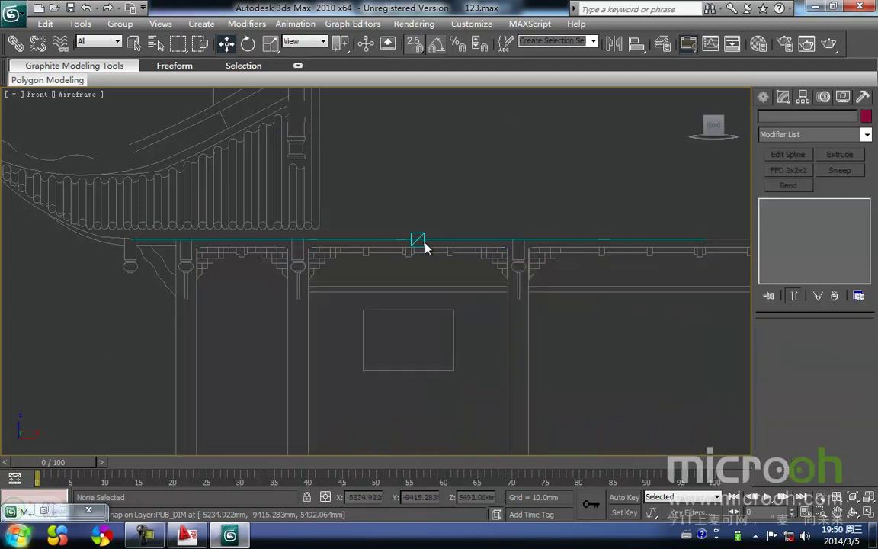
scroll(445, 230, up, 4)
middle_drag(231, 250, 407, 264)
scroll(366, 244, up, 4)
middle_drag(513, 253, 386, 261)
scroll(484, 284, down, 6)
scroll(484, 288, down, 2)
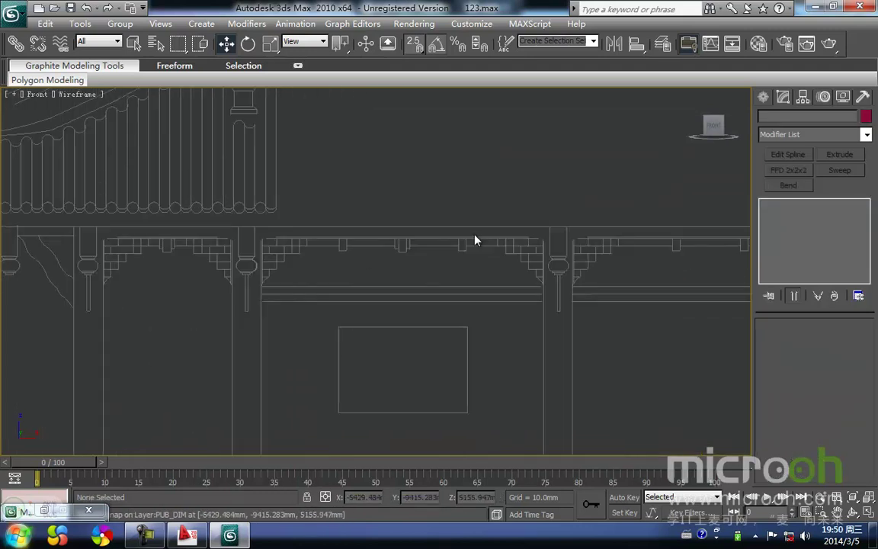
- Start a Line at the frieze's left foot in the left main bay, tracing up the column edge and across to the next column
click(763, 97)
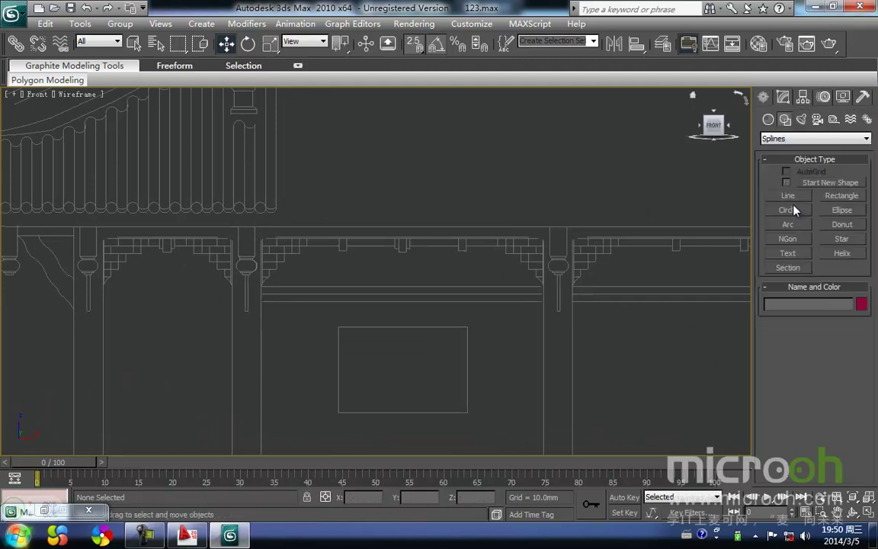
click(788, 195)
scroll(366, 245, up, 4)
scroll(359, 236, down, 2)
middle_drag(359, 235, 270, 335)
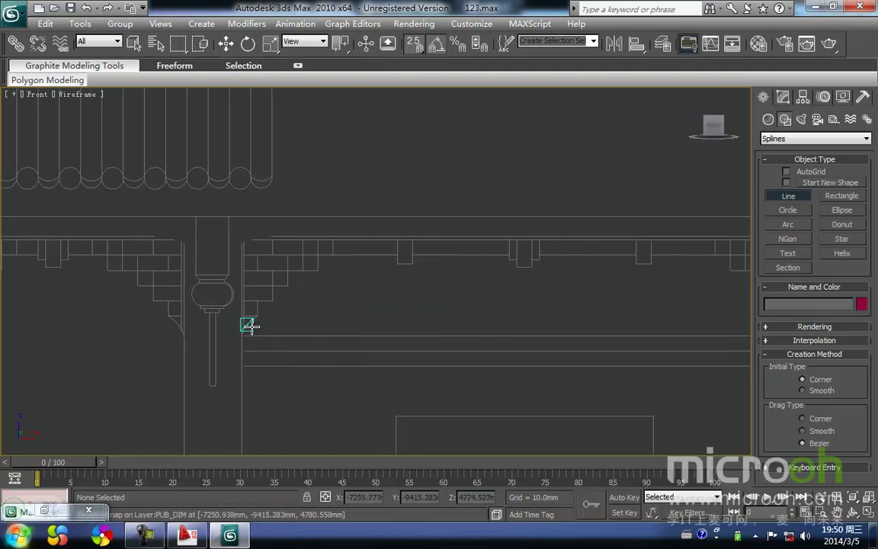
click(242, 331)
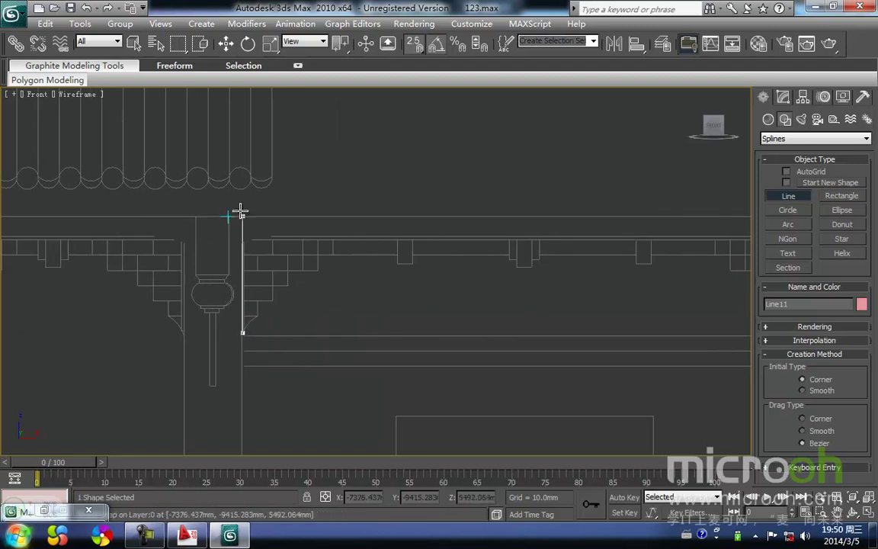
click(231, 210)
scroll(425, 215, down, 1)
middle_drag(425, 215, 391, 257)
middle_drag(634, 267, 412, 262)
scroll(408, 279, up, 1)
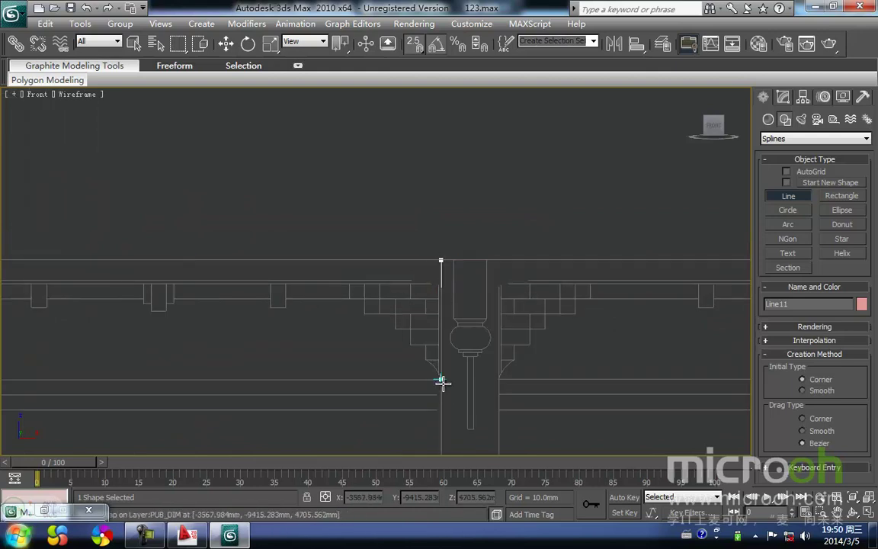
- Continue the spline along the frieze's right-hand steps and around the hanging blocks on its lower edge
scroll(423, 359, up, 4)
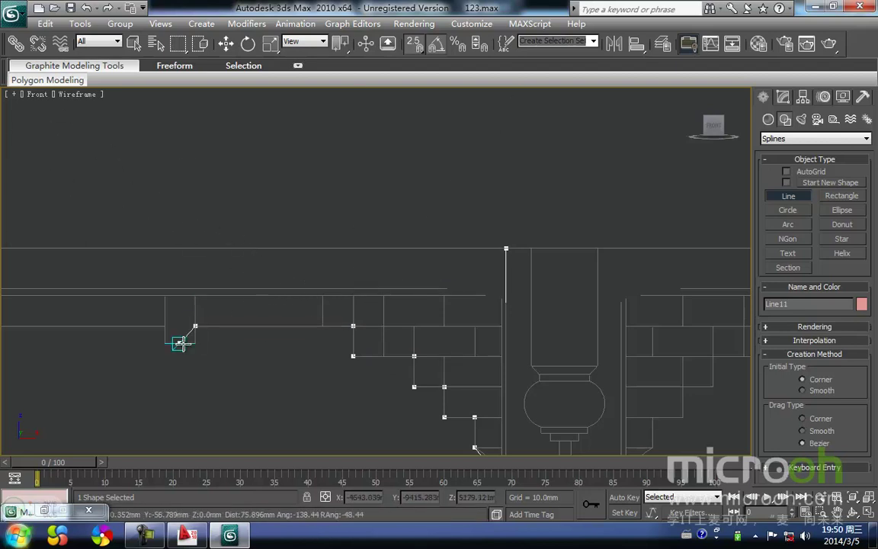
scroll(163, 327, down, 5)
scroll(288, 296, up, 4)
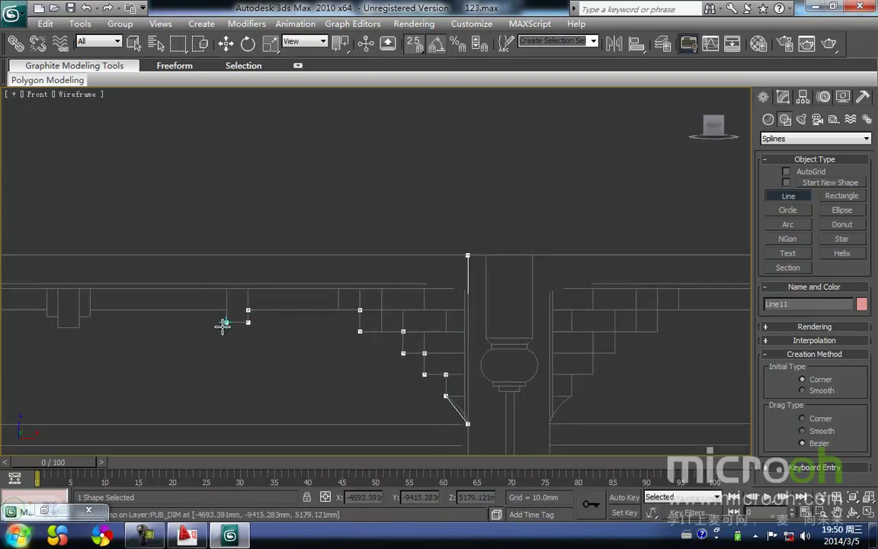
click(221, 310)
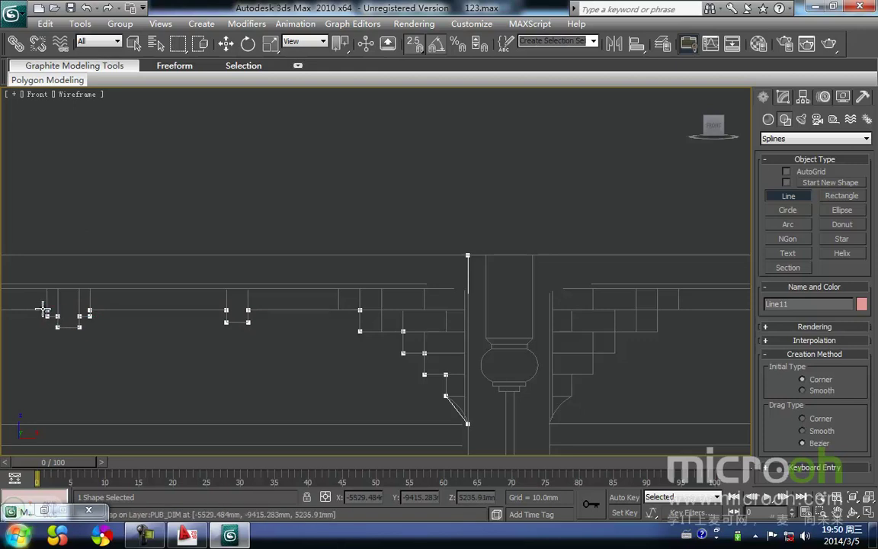
click(43, 308)
key(i)
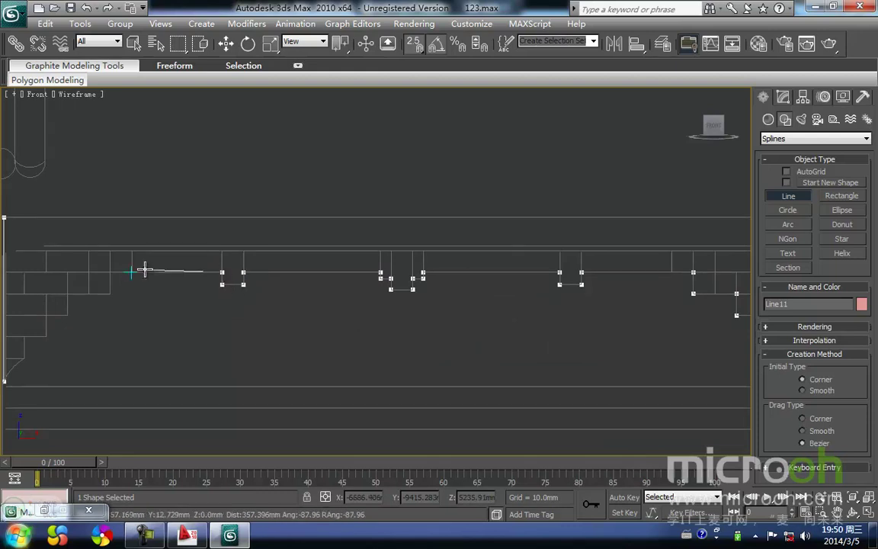
- Trace the frieze's left-hand steps down to the starting vertex and close the spline
click(110, 271)
key(i)
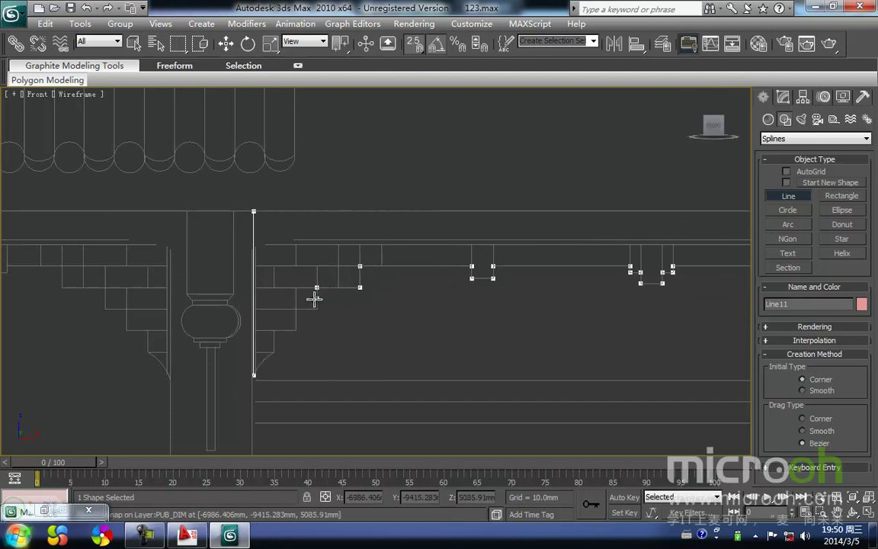
click(295, 330)
click(274, 330)
click(274, 352)
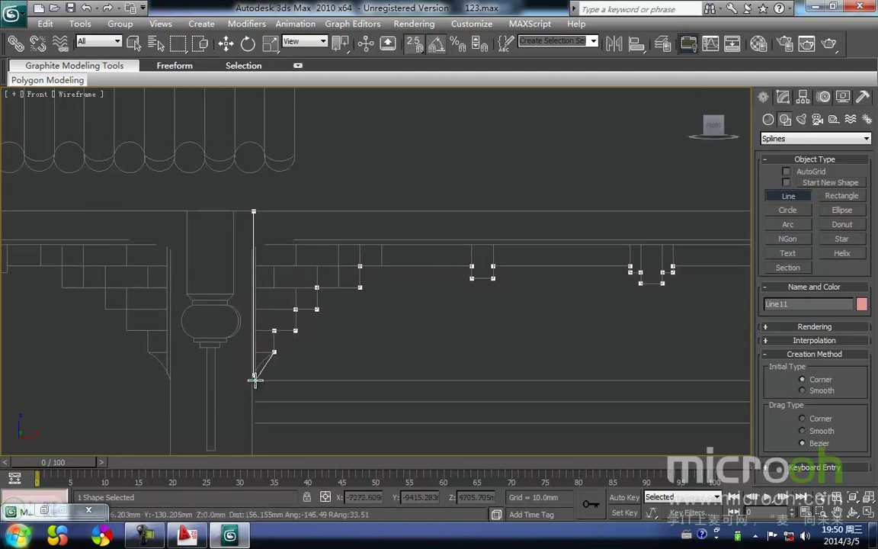
click(254, 380)
key(Return)
- Extrude the closed frieze outline 100 mm
key(w)
scroll(343, 320, down, 1)
middle_drag(344, 346, 298, 313)
scroll(343, 312, up, 1)
scroll(369, 301, down, 1)
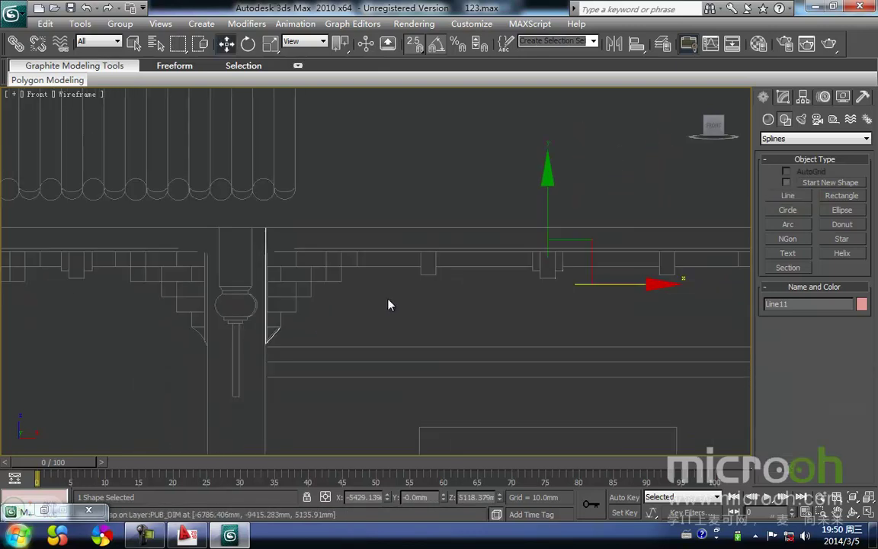
middle_drag(441, 228, 427, 237)
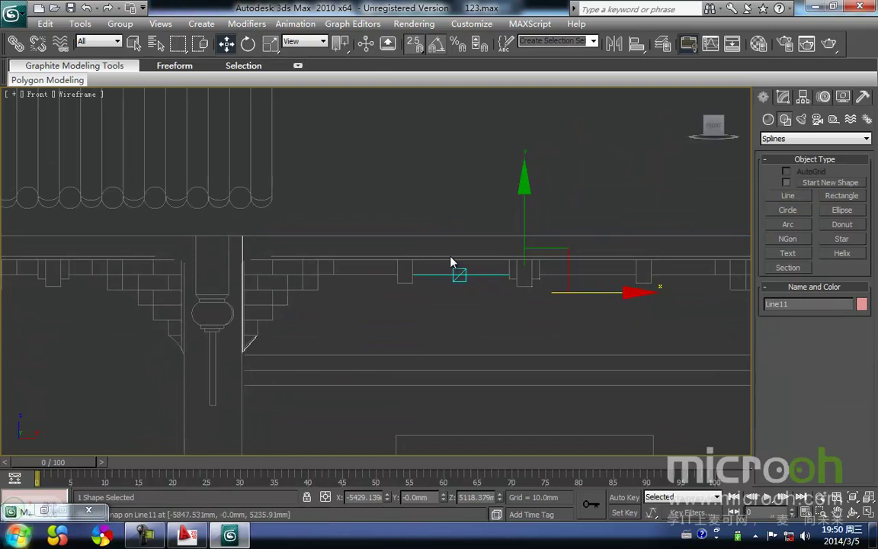
scroll(406, 253, down, 2)
key(t)
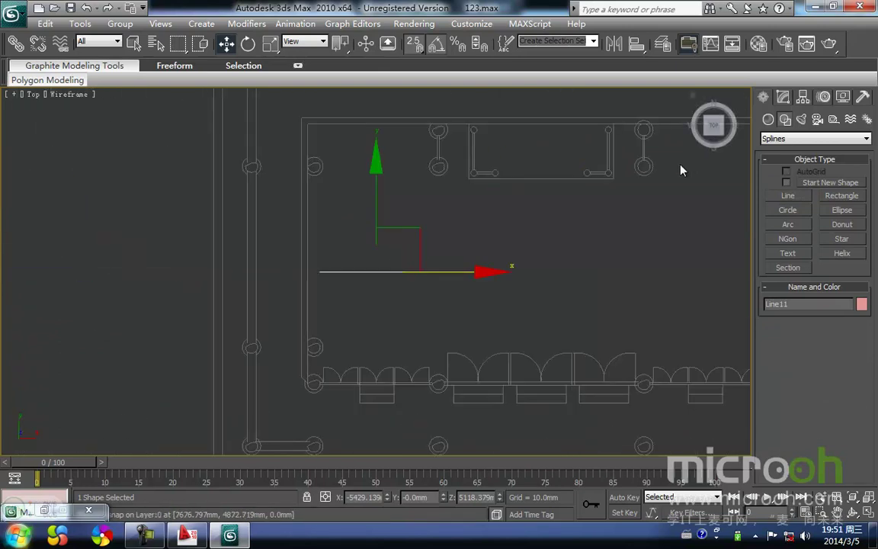
click(784, 98)
click(840, 155)
- Move the extruded frieze in the top view onto the centreline of the front column row
scroll(343, 276, down, 4)
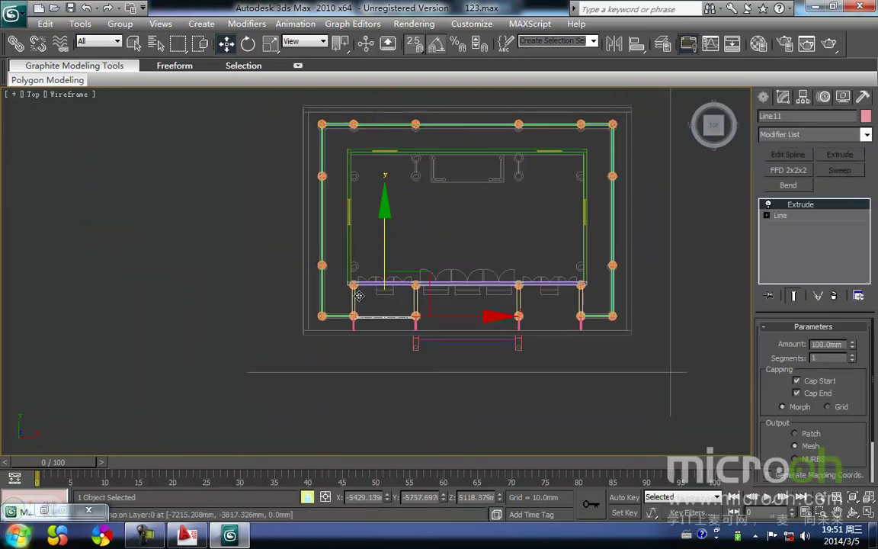
scroll(368, 253, up, 5)
scroll(343, 242, up, 5)
middle_drag(254, 278, 470, 258)
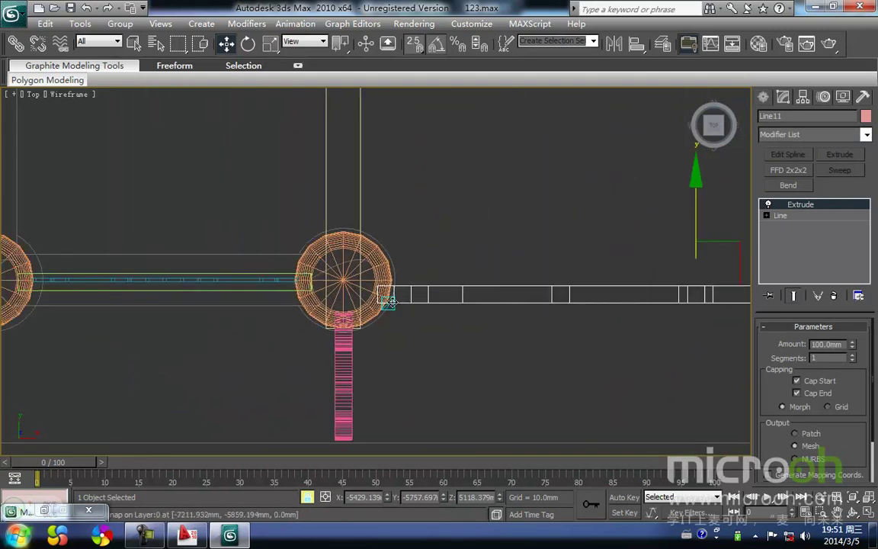
drag(377, 292, 389, 282)
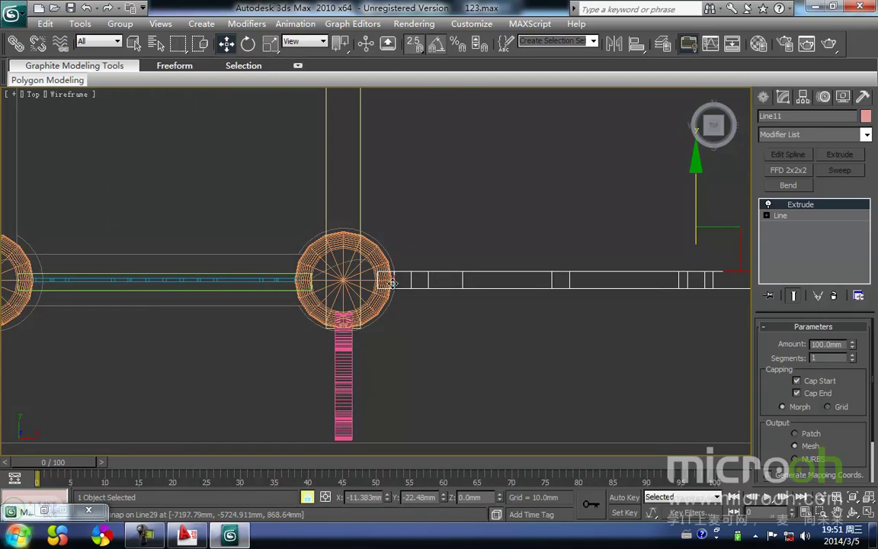
- Assign the 柱子 material to the extruded frieze and minimize the Material Editor
key(f)
mouse_move(392, 281)
middle_down()
mouse_move(385, 255)
mouse_move(364, 253)
middle_up()
key(F3)
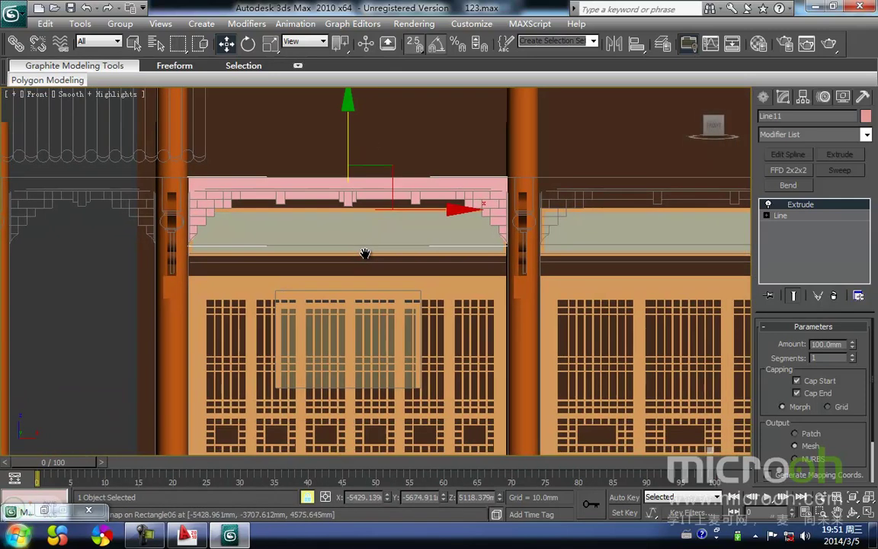
scroll(366, 255, down, 4)
alt+middle_drag(409, 331, 450, 365)
scroll(351, 255, up, 2)
scroll(398, 299, up, 2)
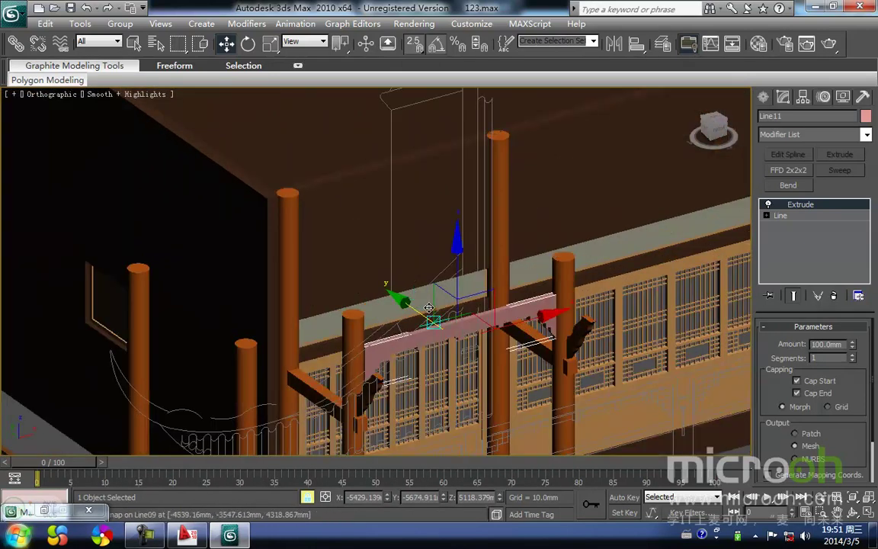
scroll(345, 257, up, 2)
key(m)
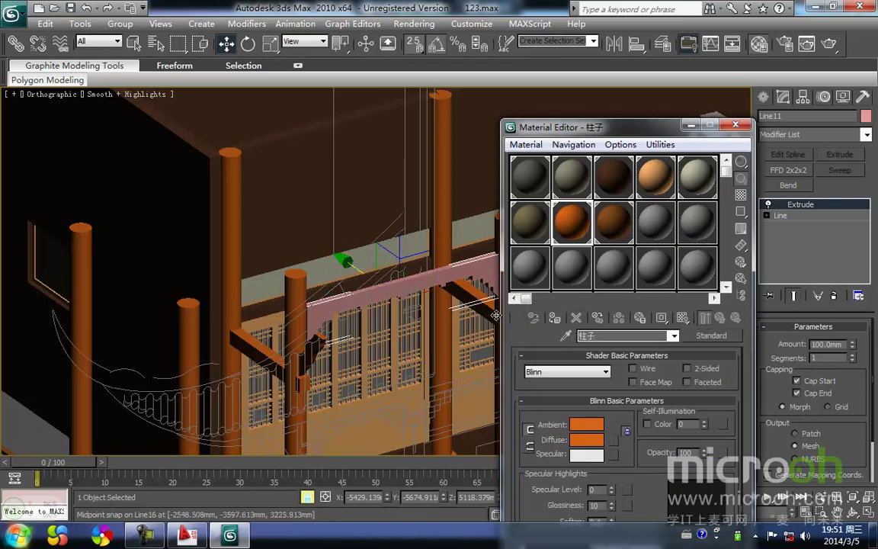
click(557, 320)
scroll(382, 303, down, 2)
middle_drag(381, 303, 650, 155)
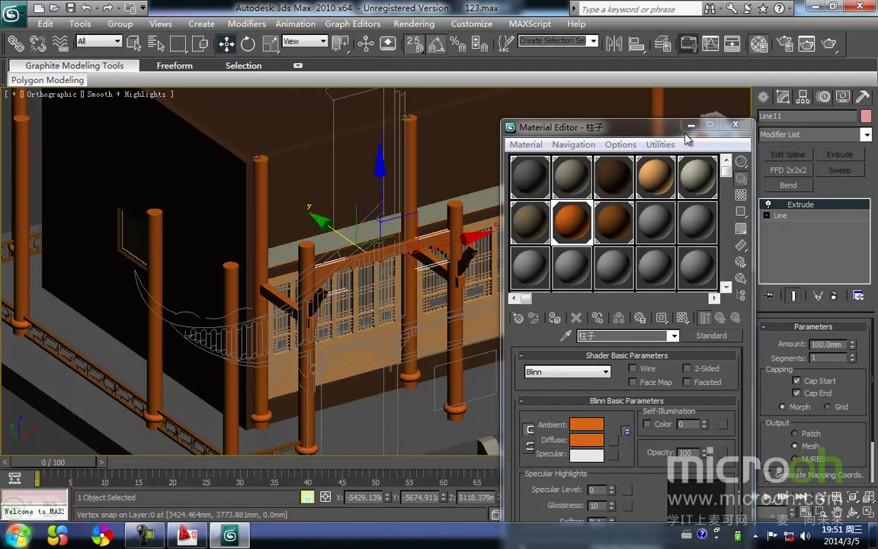
click(691, 125)
- Edit the frieze spline's vertices, shifting the left end's upper and lower vertices into the adjoining column with snapping off
middle_drag(391, 232, 362, 276)
key(f)
key(z)
middle_drag(289, 253, 211, 250)
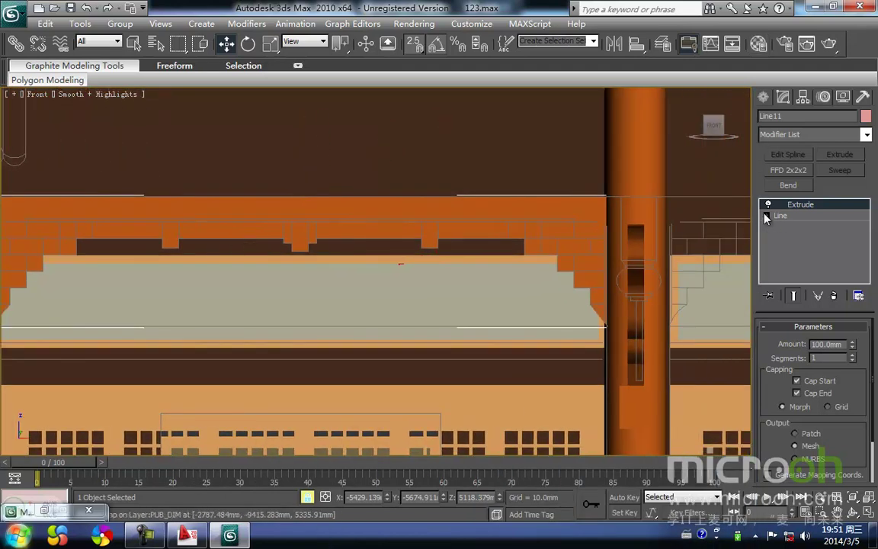
click(786, 228)
middle_drag(253, 194, 695, 240)
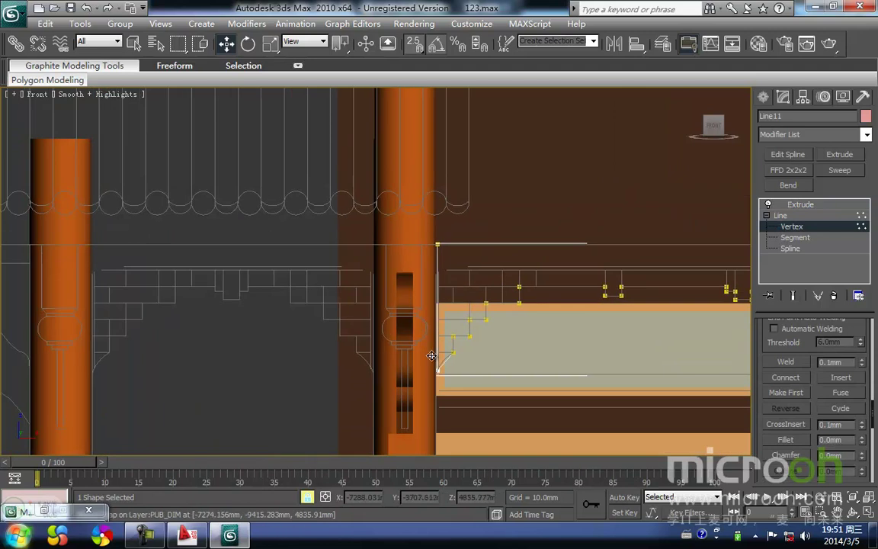
drag(419, 213, 418, 213)
key(space)
key(s)
drag(516, 244, 514, 241)
- Shift the frieze's right-end vertices slightly into the neighbouring column and return to the Extrude level
scroll(564, 259, down, 3)
middle_drag(580, 280, 457, 282)
scroll(533, 286, up, 2)
scroll(457, 282, up, 2)
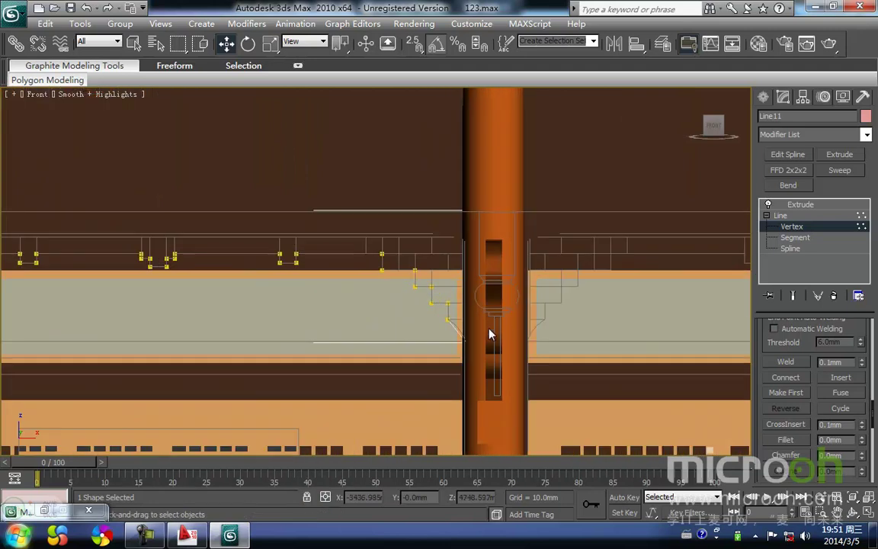
drag(471, 227, 469, 189)
middle_drag(476, 260, 449, 250)
drag(448, 317, 441, 174)
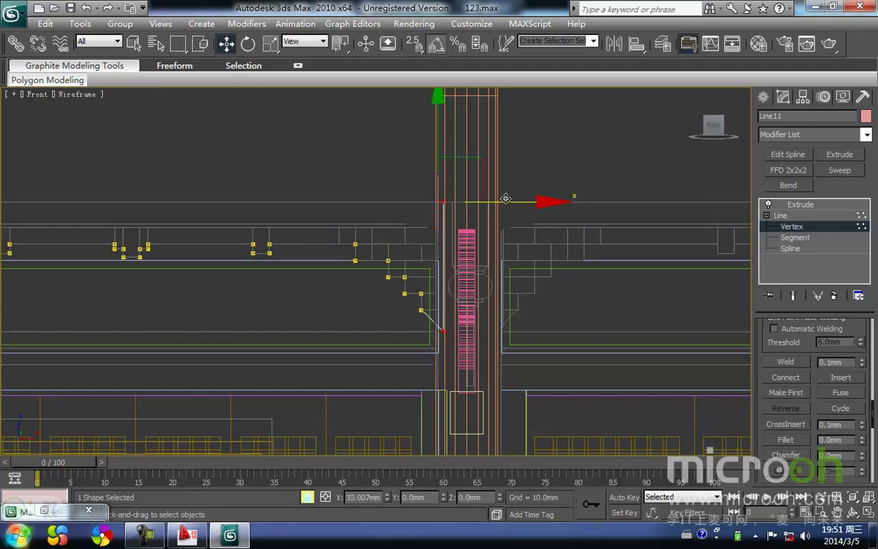
scroll(438, 290, down, 2)
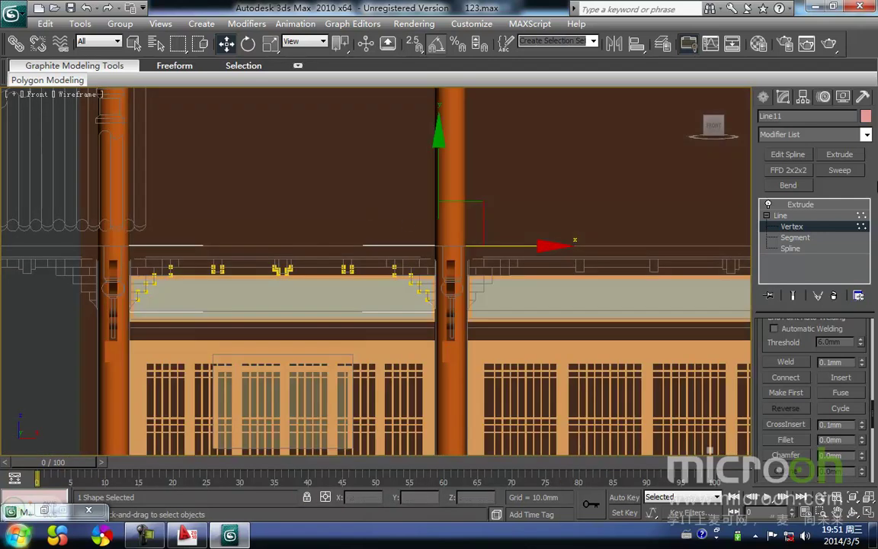
click(810, 205)
scroll(399, 198, down, 2)
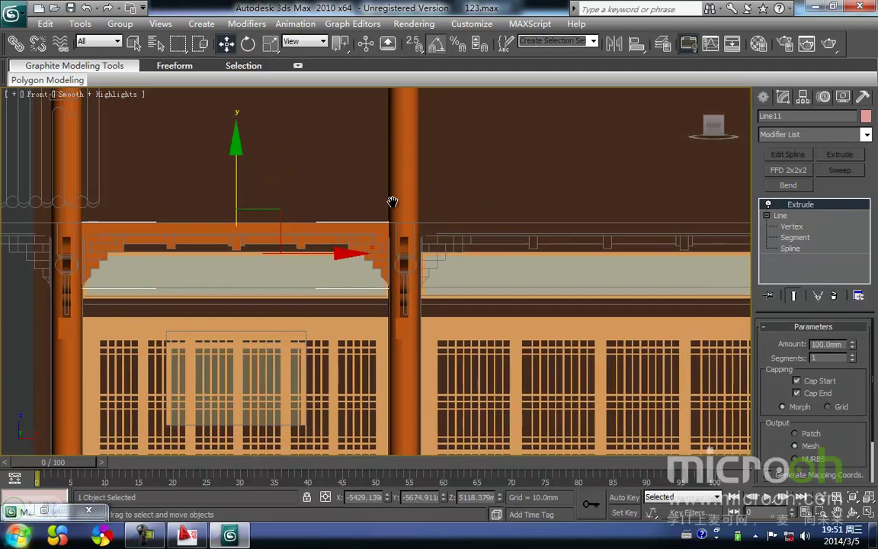
- Copy the extruded frieze into the central bay and snap its left end against the adjoining column
mouse_move(270, 261)
shift+mouse_down()
mouse_move(479, 261)
mouse_move(453, 261)
shift+mouse_up()
key(Return)
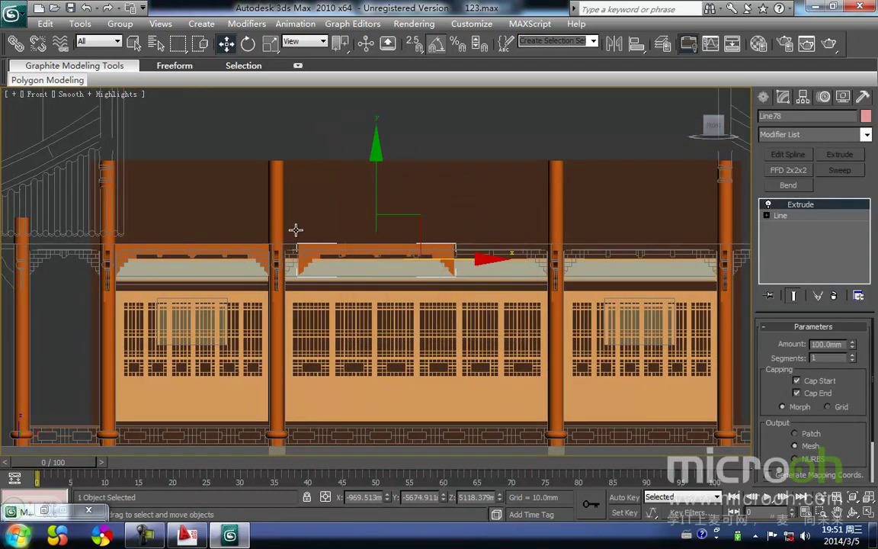
scroll(290, 260, up, 3)
middle_drag(368, 213, 397, 303)
key(s)
key(space)
drag(353, 237, 309, 243)
scroll(362, 297, up, 3)
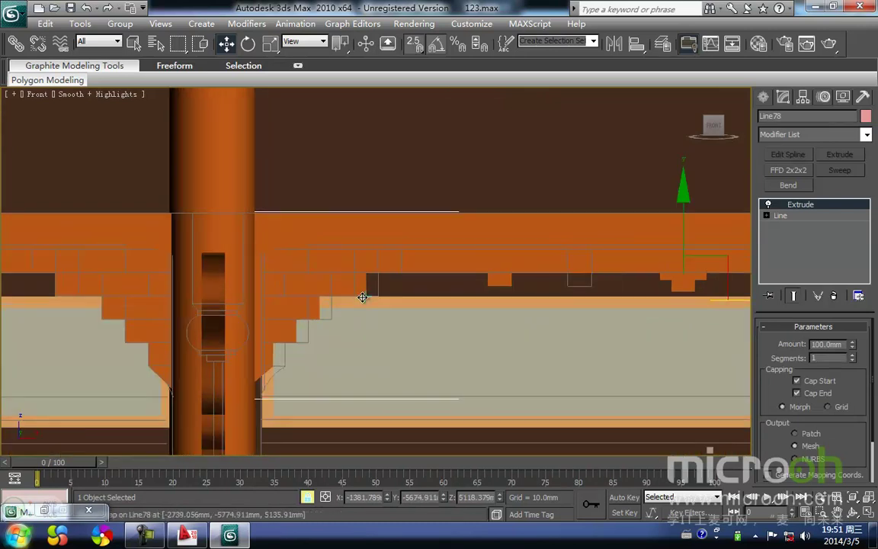
middle_drag(362, 298, 375, 290)
drag(330, 310, 347, 310)
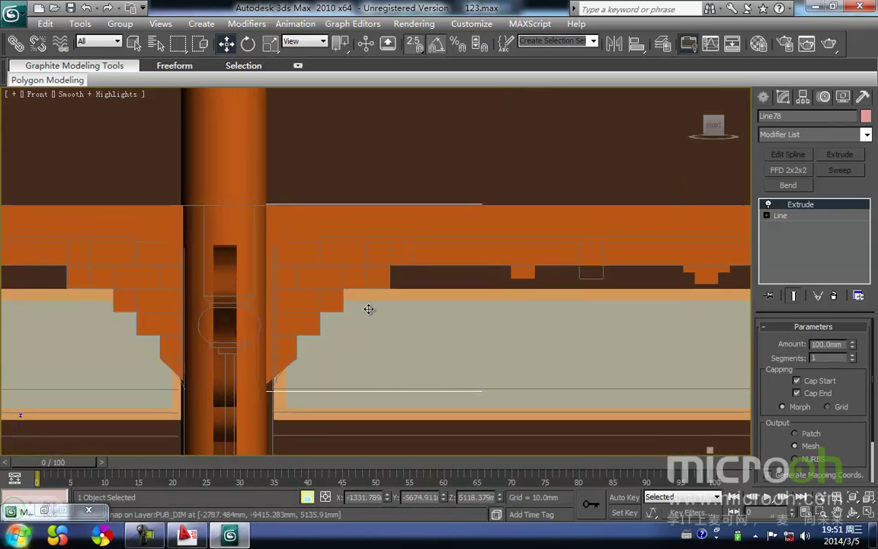
- Stretch the central-bay frieze by moving its right-end stepped vertices, with snapping on, against the far column
scroll(359, 309, down, 2)
middle_drag(374, 310, 343, 309)
scroll(351, 311, down, 2)
middle_drag(439, 313, 305, 310)
middle_drag(517, 298, 373, 294)
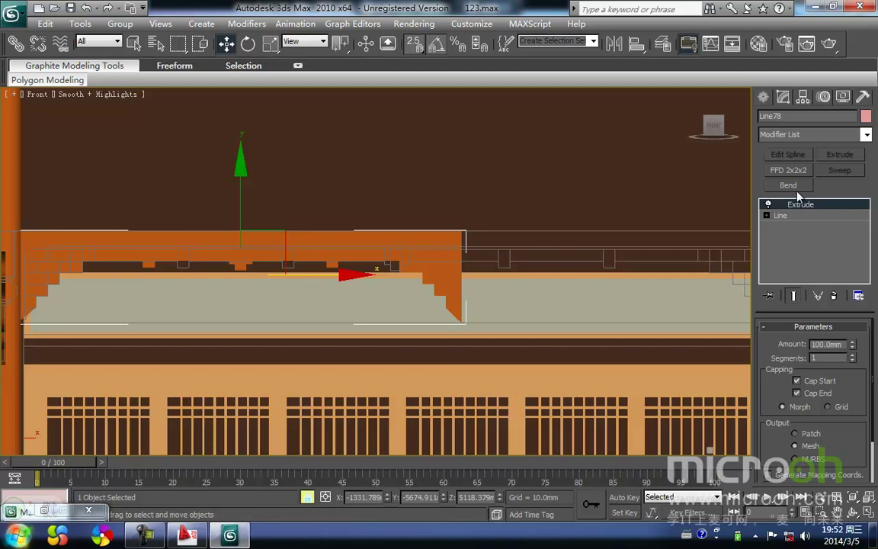
click(791, 227)
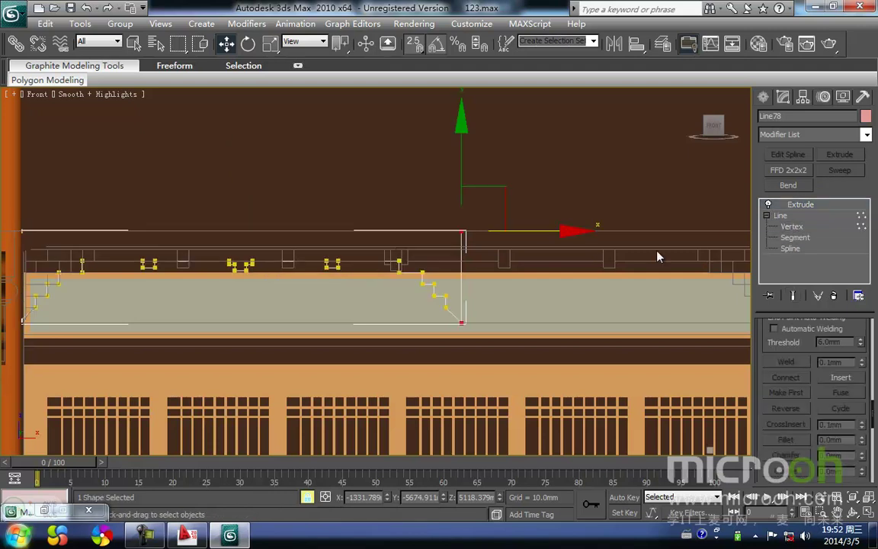
drag(503, 311, 409, 172)
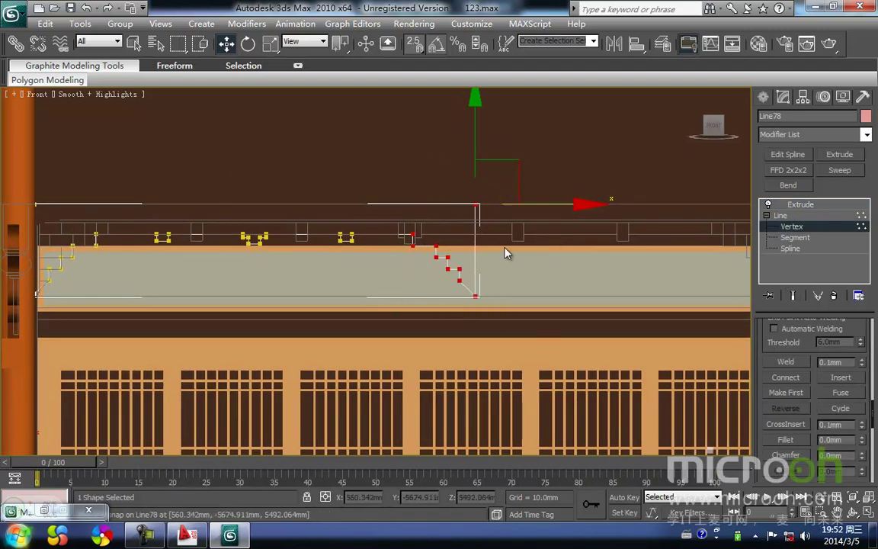
scroll(585, 313, down, 2)
middle_drag(586, 313, 453, 306)
key(space)
drag(449, 228, 621, 245)
scroll(500, 250, up, 3)
drag(463, 259, 559, 258)
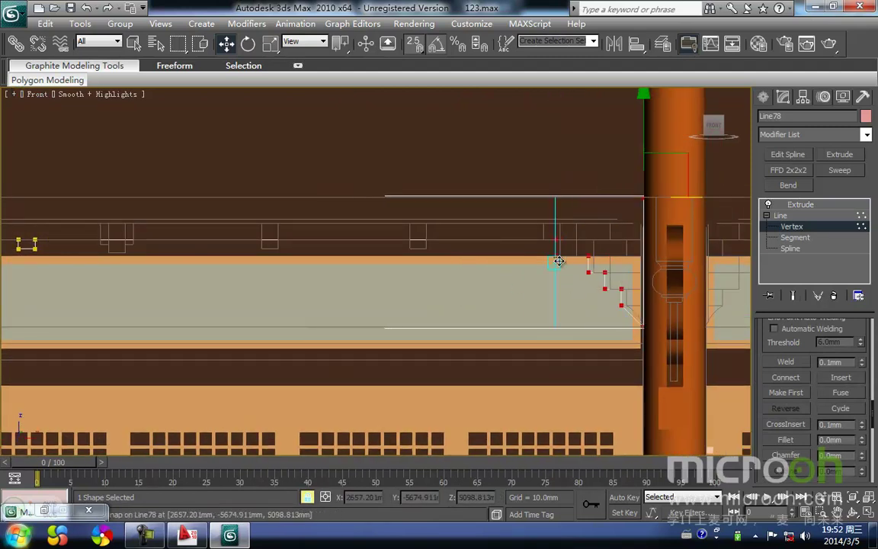
- Shift the vertices of all three small pendants together so the left one snaps onto its CAD outline
middle_drag(430, 274, 663, 289)
scroll(663, 290, down, 3)
key(space)
scroll(280, 280, up, 3)
middle_drag(243, 272, 397, 293)
drag(447, 313, 136, 258)
drag(379, 290, 211, 287)
middle_drag(297, 295, 250, 308)
middle_drag(526, 323, 491, 306)
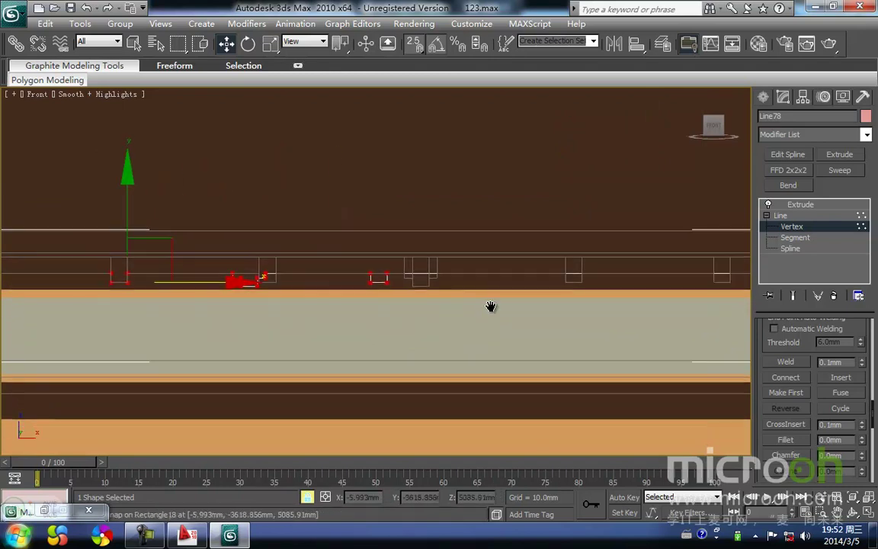
- Move the right pendant's vertices onto the far-right CAD outline and the stepped centre pendant onto the mid-bay outline
key(space)
click(290, 300)
drag(418, 312, 356, 253)
middle_drag(432, 314, 331, 300)
key(space)
drag(289, 269, 631, 270)
middle_drag(333, 302, 576, 321)
key(space)
drag(425, 316, 346, 246)
drag(382, 303, 553, 298)
click(300, 297)
drag(282, 298, 231, 255)
drag(342, 280, 402, 279)
key(ctrl+z)
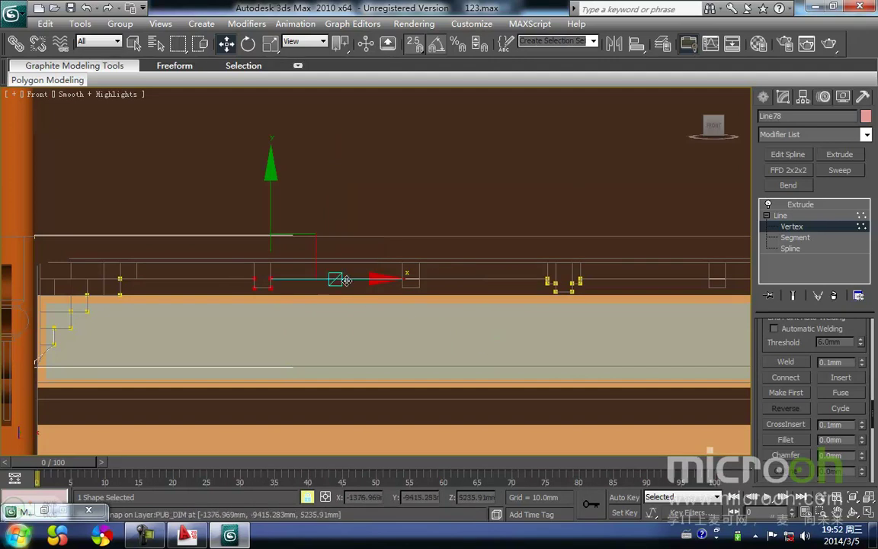
- Refine the frieze's lower edge with vertices at the left intermediate pendant outline's corners and one in each gap beside it
middle_drag(403, 274, 445, 258)
scroll(445, 258, up, 2)
middle_drag(499, 299, 460, 310)
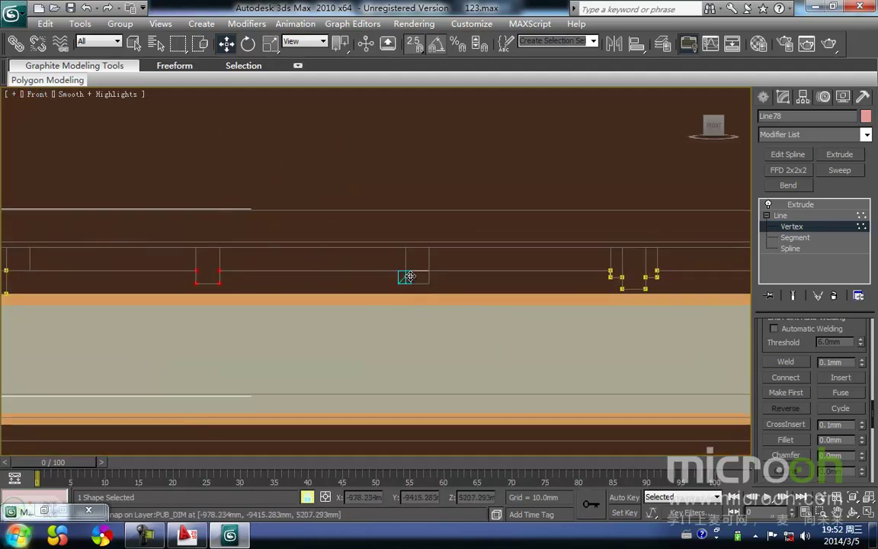
right_click(443, 266)
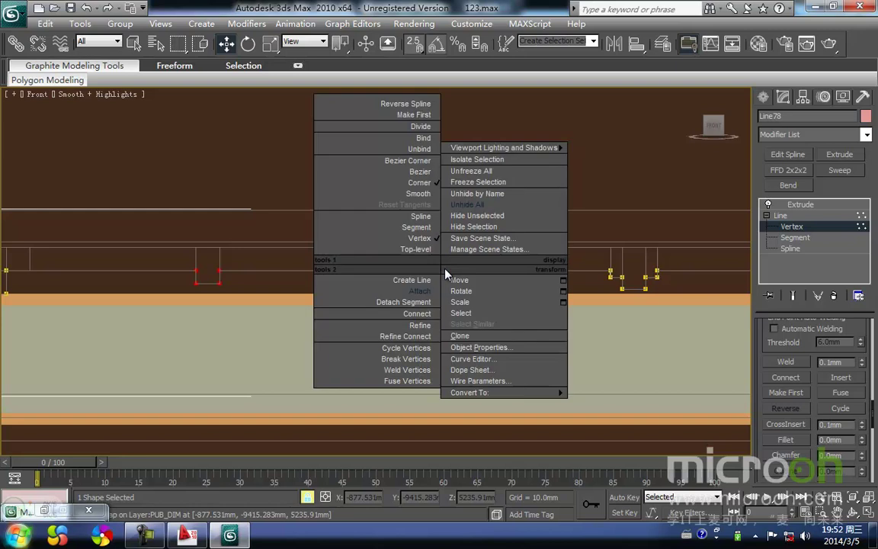
click(422, 329)
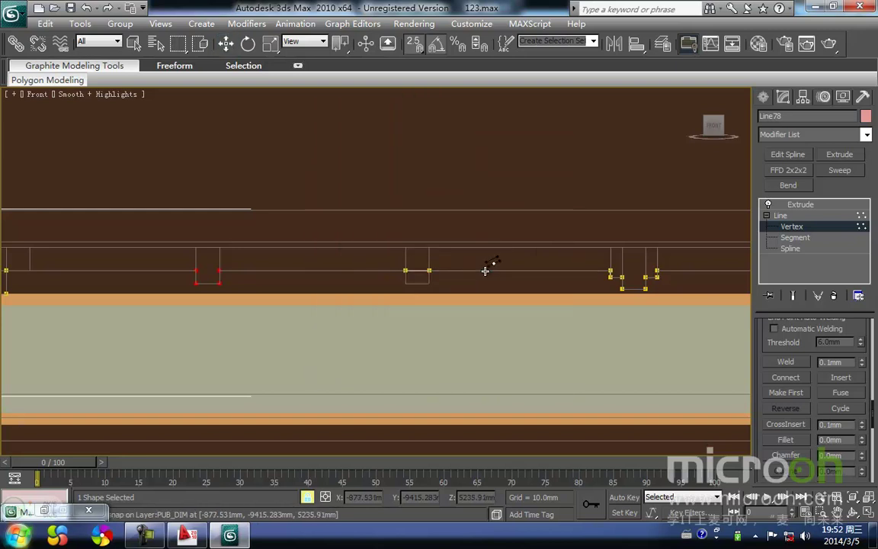
click(518, 272)
click(312, 270)
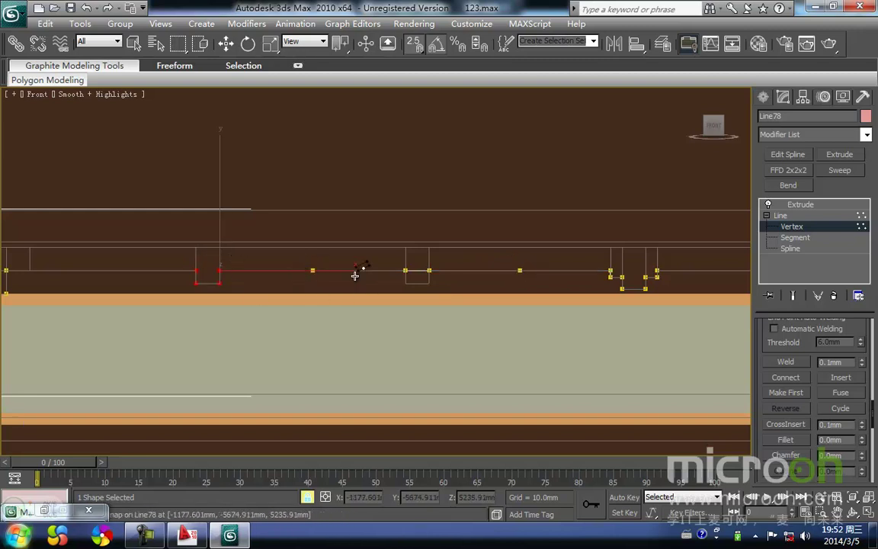
key(w)
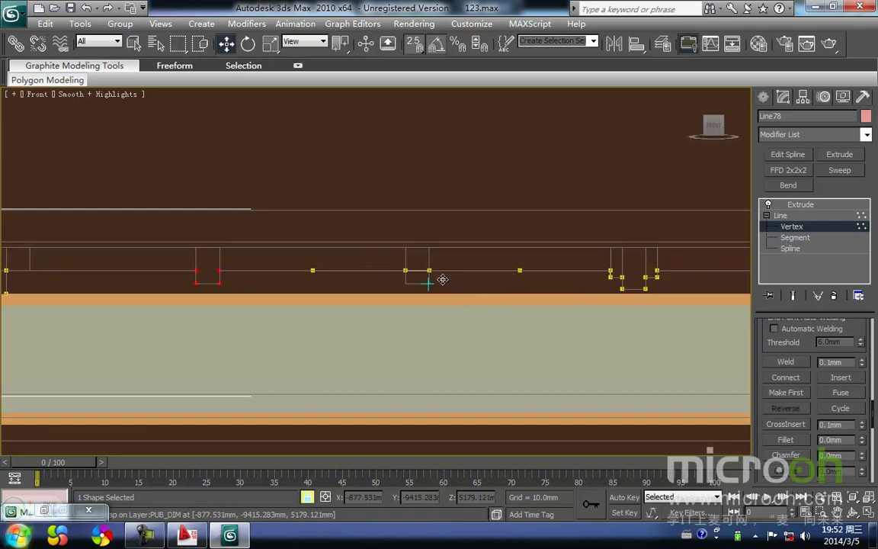
- Snap the refined vertices onto the left intermediate pendant's CAD outline to form its rectangular drop
scroll(448, 278, up, 2)
key(1)
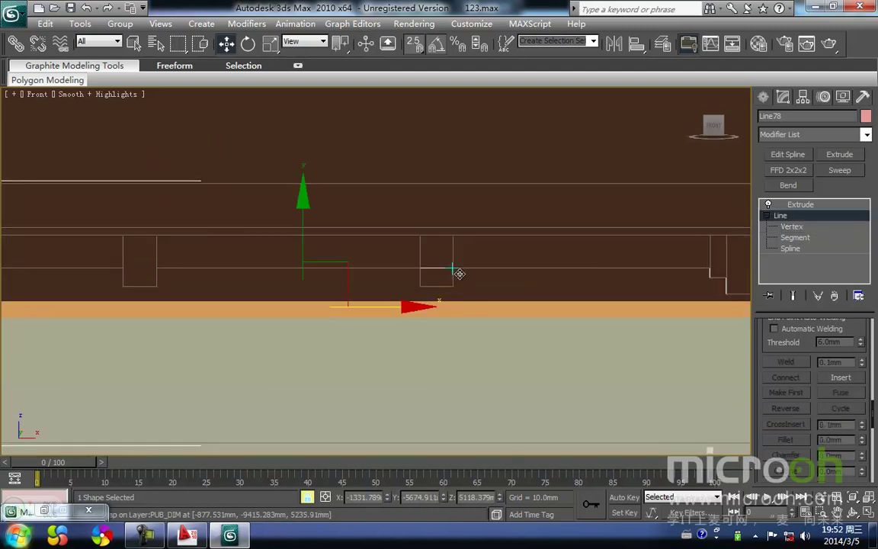
key(1)
drag(464, 280, 418, 287)
drag(313, 280, 452, 293)
key(space)
click(504, 299)
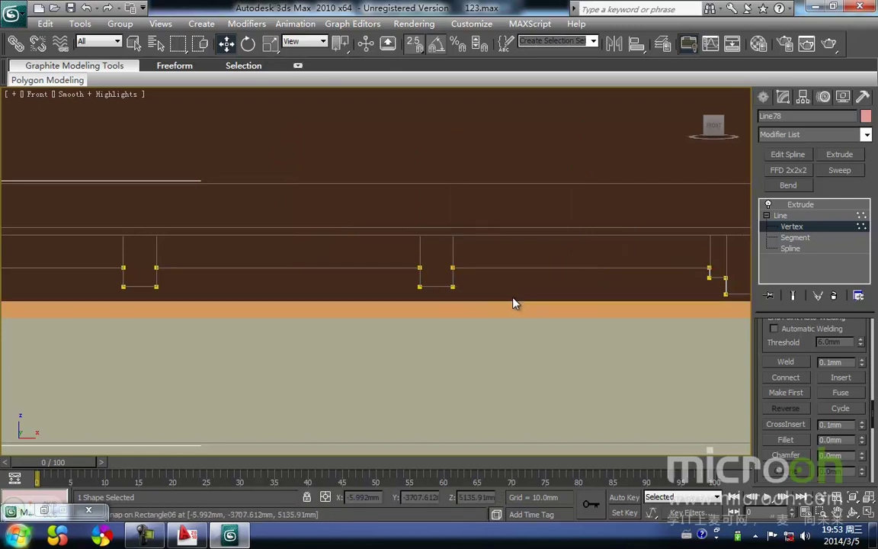
- Refine the lower edge beyond the centre pendant with two vertices at the next pendant outline's corners and one in each gap
middle_drag(494, 293, 143, 286)
middle_drag(481, 277, 335, 298)
right_click(553, 281)
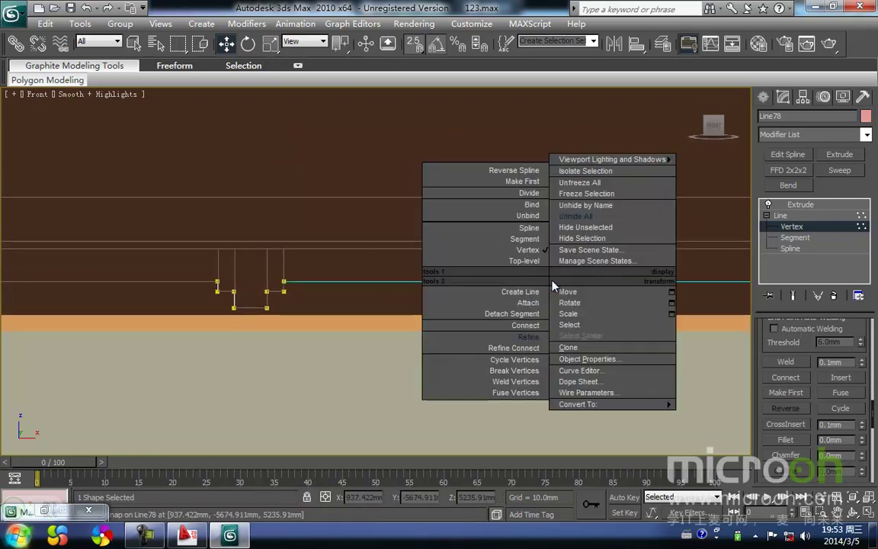
click(531, 346)
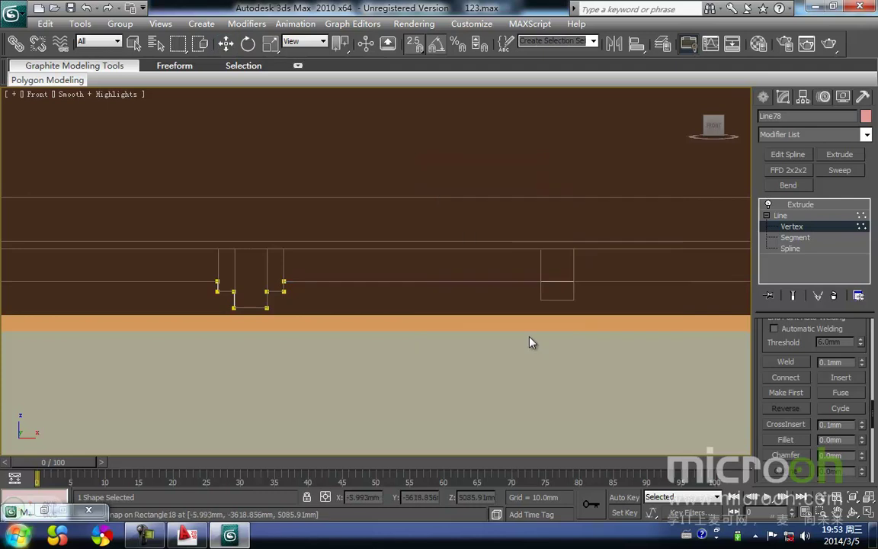
click(574, 281)
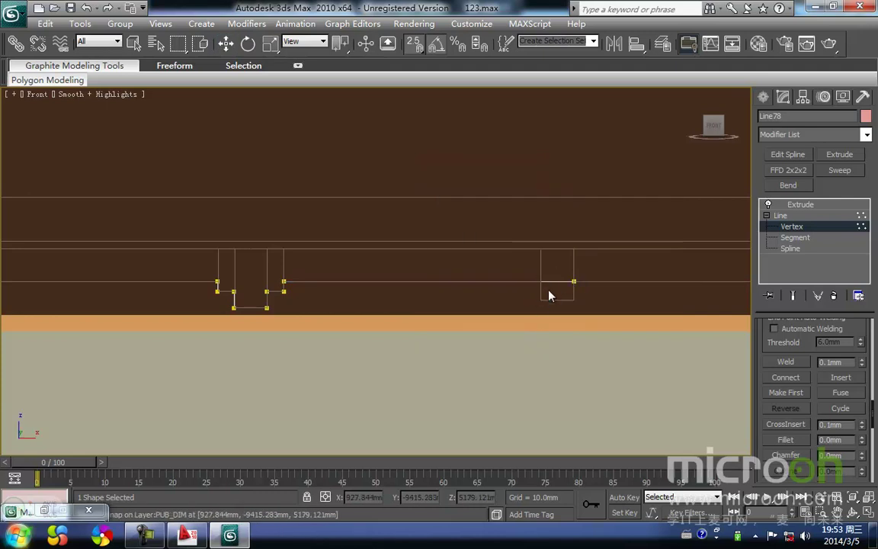
click(540, 281)
click(412, 282)
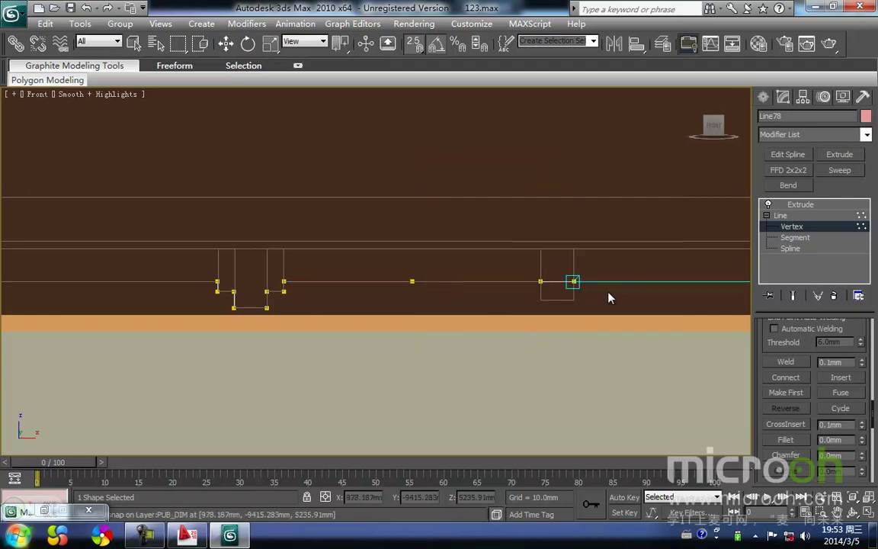
middle_drag(608, 298, 560, 323)
click(514, 308)
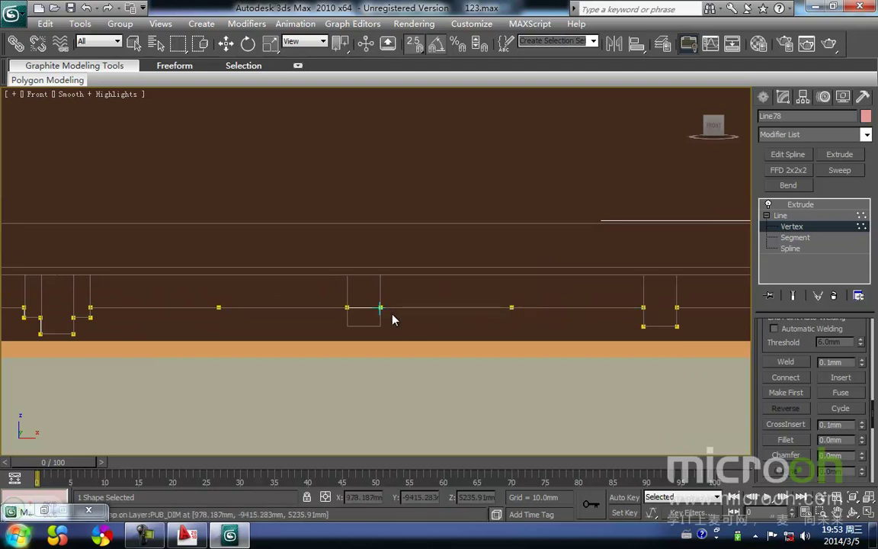
- Shape the right intermediate pendant by snapping its four vertices to the CAD outline, and return to the Extrude level
middle_drag(391, 319, 468, 308)
key(1)
key(1)
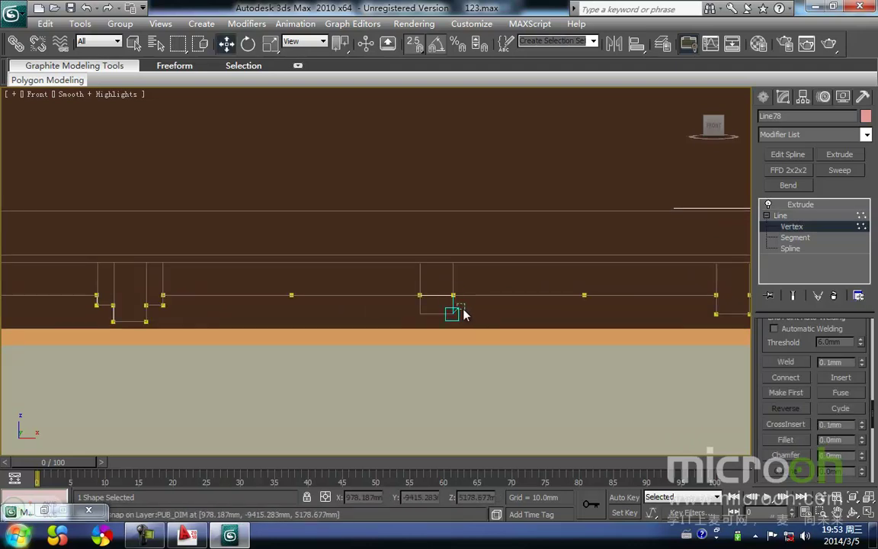
drag(411, 276, 419, 314)
click(584, 295)
drag(590, 303, 458, 293)
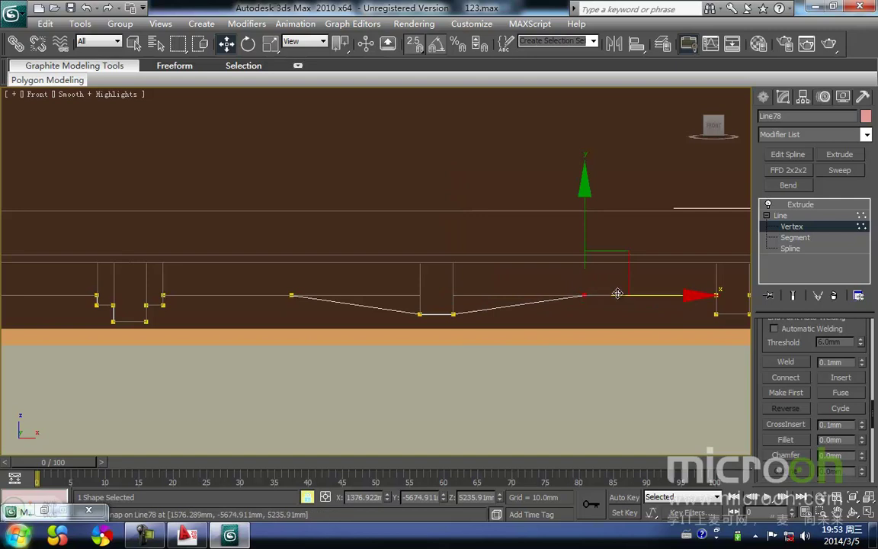
click(290, 295)
mouse_move(405, 307)
mouse_down()
mouse_move(429, 311)
mouse_move(419, 306)
mouse_up()
click(801, 204)
- Copy the left-bay frieze across to the right bay of the front column row
scroll(497, 254, down, 3)
scroll(498, 254, down, 4)
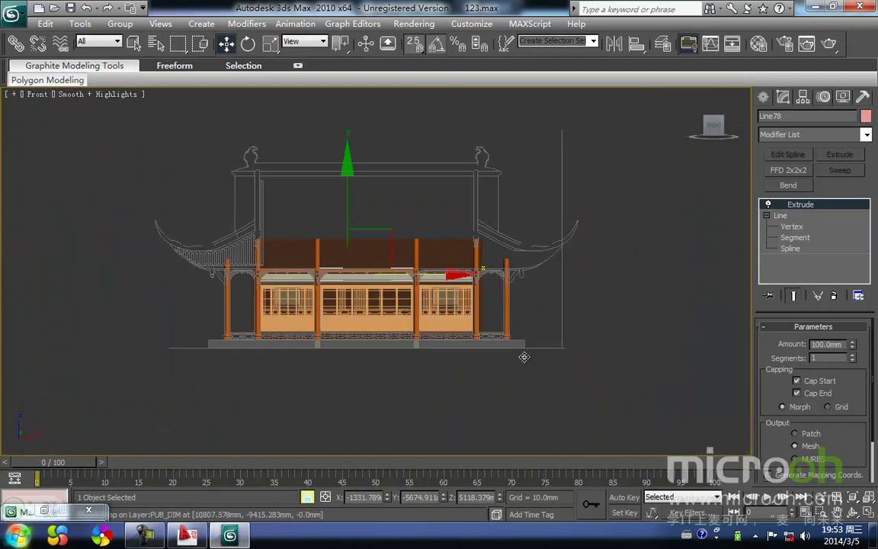
scroll(517, 377, up, 3)
click(667, 330)
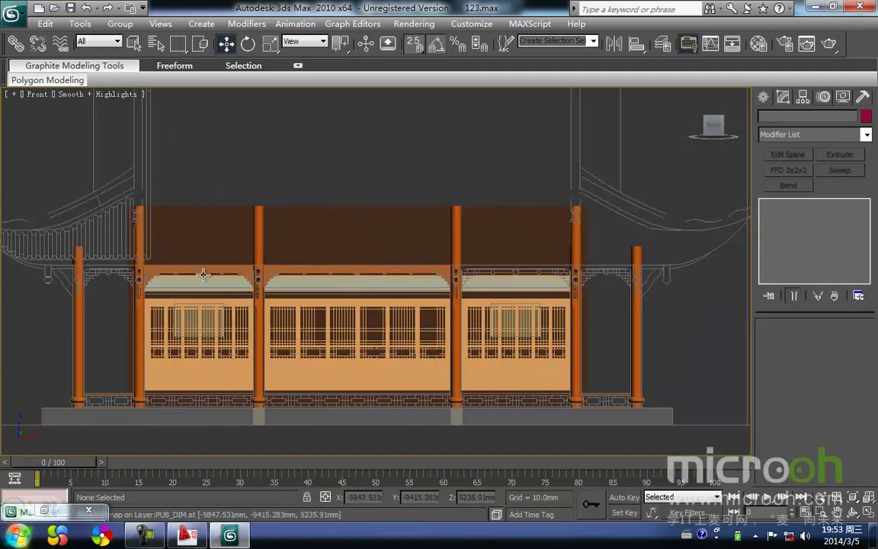
click(245, 271)
mouse_move(305, 275)
shift+mouse_down()
mouse_move(694, 302)
mouse_move(660, 309)
shift+mouse_up()
key(Return)
scroll(484, 294, up, 10)
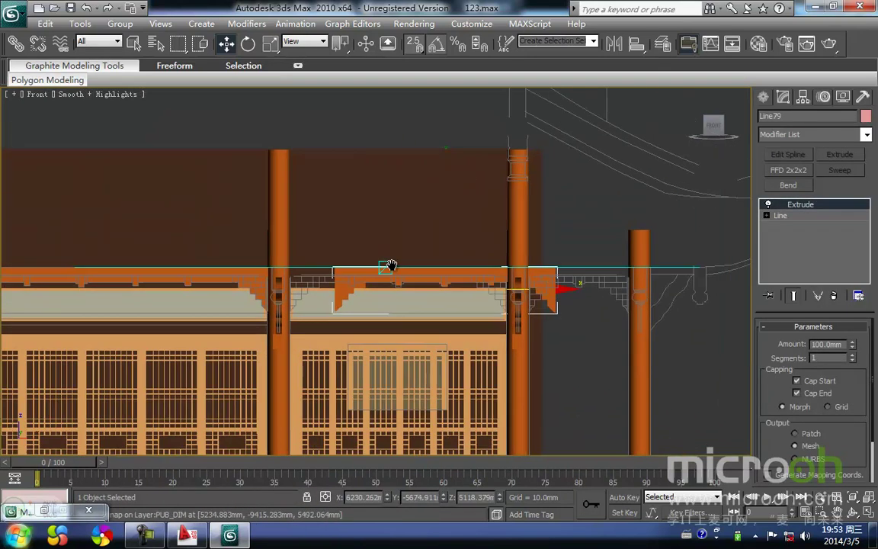
- Align the right-bay frieze with its CAD outline between the two columns, using wireframe display for snapping
middle_drag(447, 294, 460, 292)
key(F3)
drag(480, 283, 417, 279)
scroll(412, 278, up, 5)
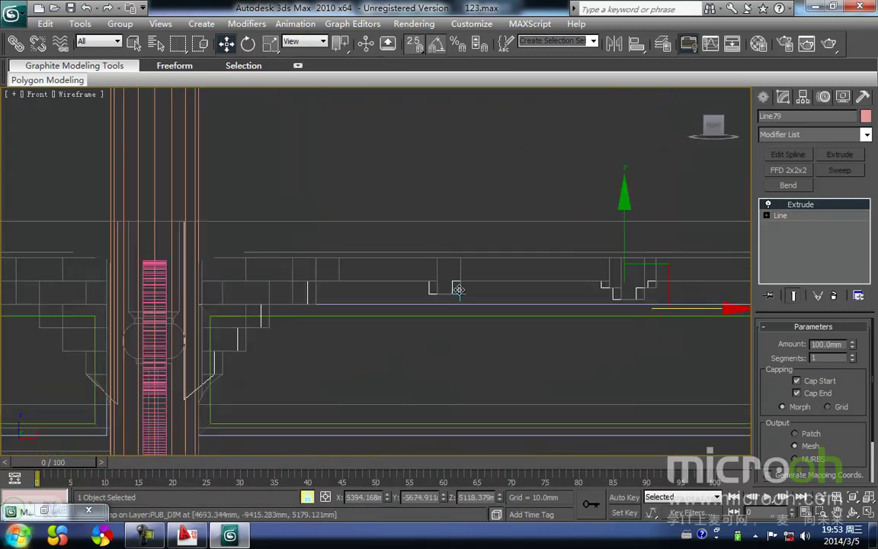
scroll(381, 294, down, 4)
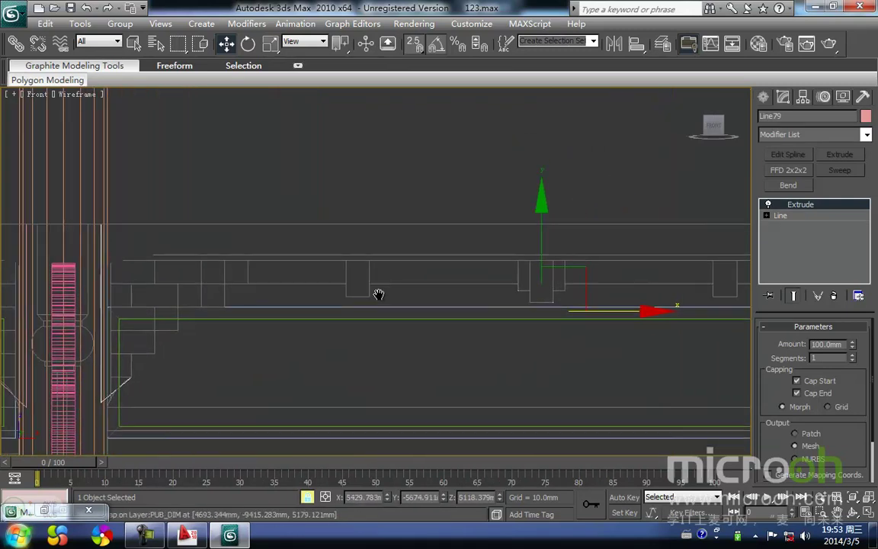
key(F3)
scroll(388, 291, down, 4)
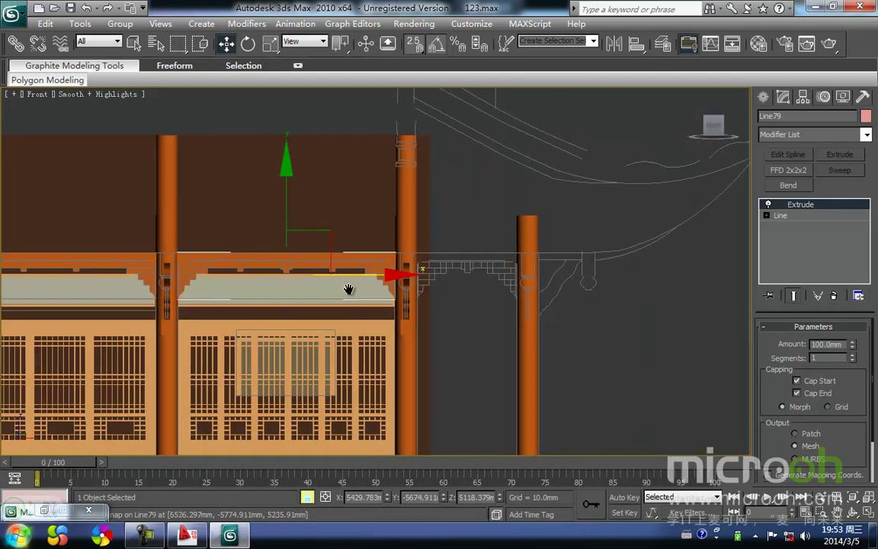
- Copy the right-bay frieze into the narrow outer bay and snap its left end against the column in wireframe display
scroll(447, 282, up, 2)
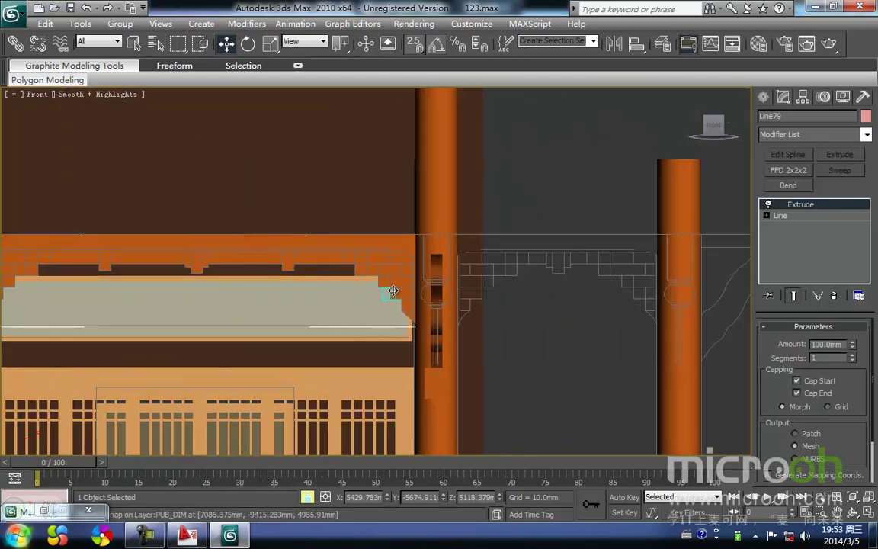
mouse_move(308, 277)
shift+mouse_down()
mouse_move(792, 289)
mouse_move(789, 301)
shift+mouse_up()
key(Return)
mouse_move(576, 297)
middle_down()
mouse_move(503, 294)
mouse_move(502, 285)
middle_up()
key(F3)
scroll(481, 297, up, 2)
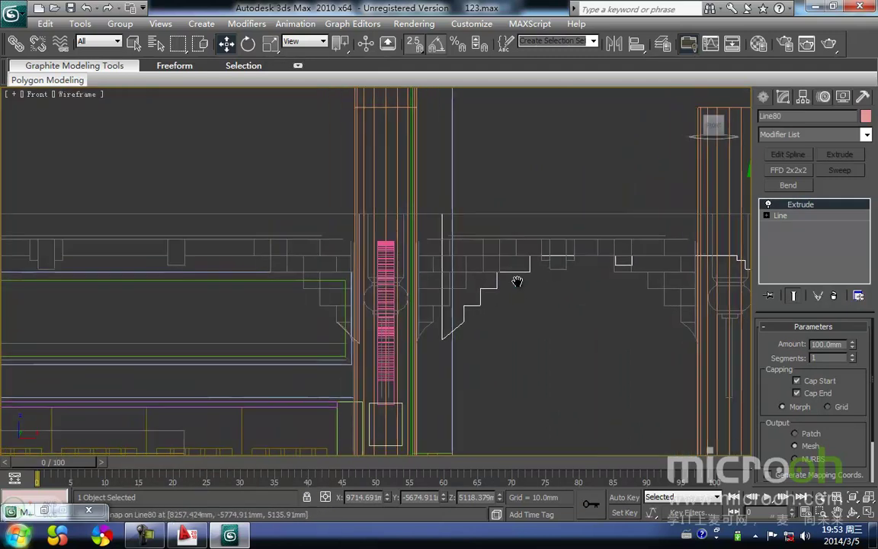
drag(525, 270, 505, 272)
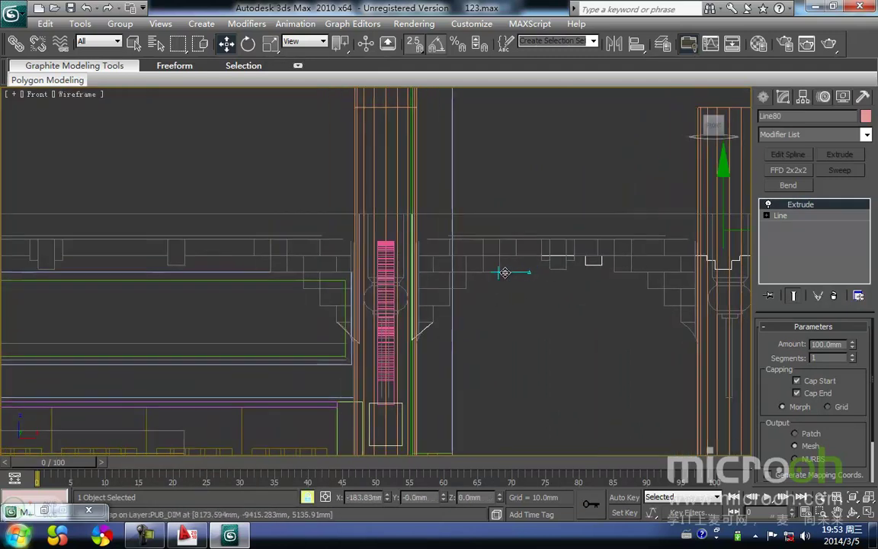
middle_drag(505, 272, 420, 277)
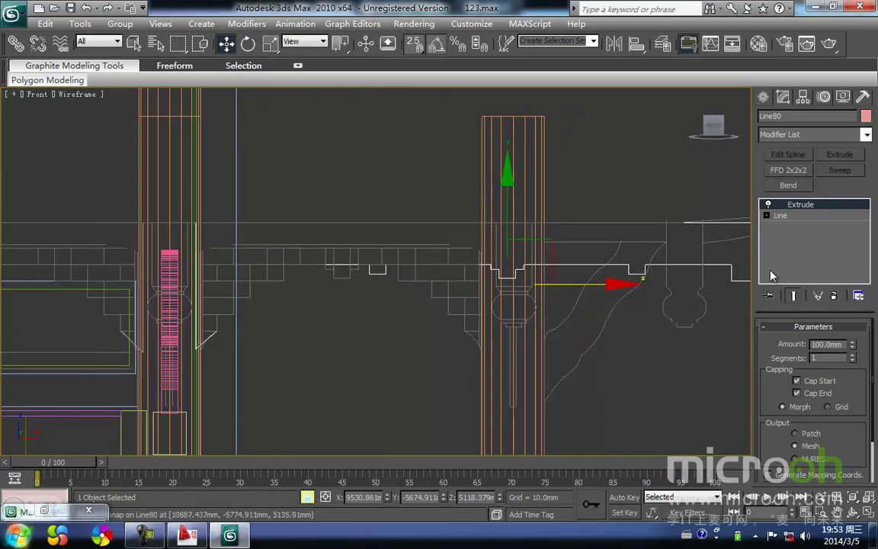
- Delete the vertices of the two surplus end pendants from the outer-bay frieze's spline, keeping the middle pendant
click(769, 217)
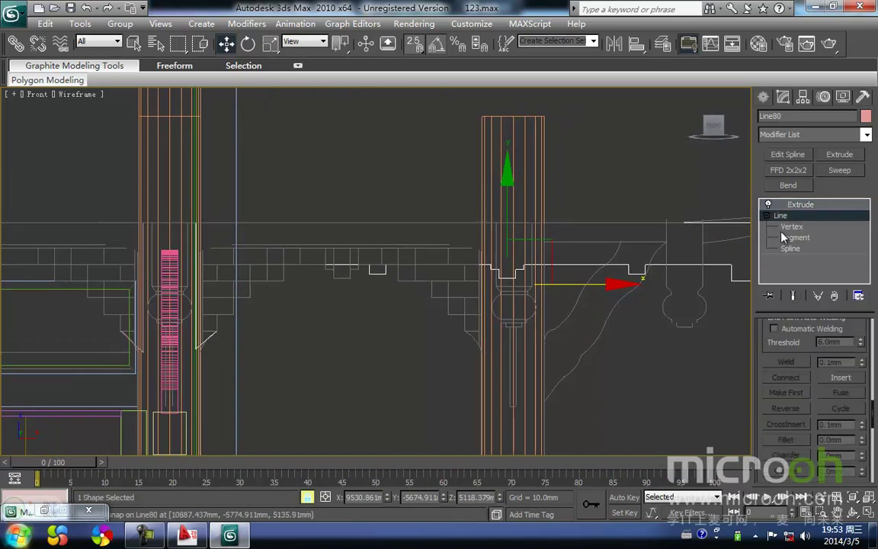
click(788, 226)
middle_drag(454, 257, 469, 290)
drag(424, 319, 376, 257)
key(Delete)
middle_drag(662, 359, 556, 366)
drag(548, 276, 548, 275)
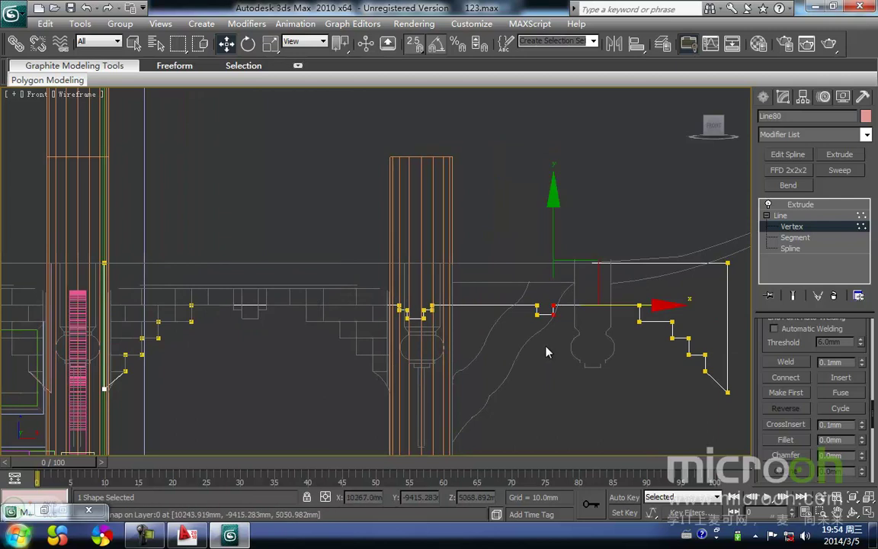
key(Delete)
- Move the remaining pendant's vertices onto the centre pendant of the CAD outline in the narrow outer bay
middle_drag(574, 329, 556, 326)
drag(371, 251, 371, 252)
middle_drag(413, 315, 475, 307)
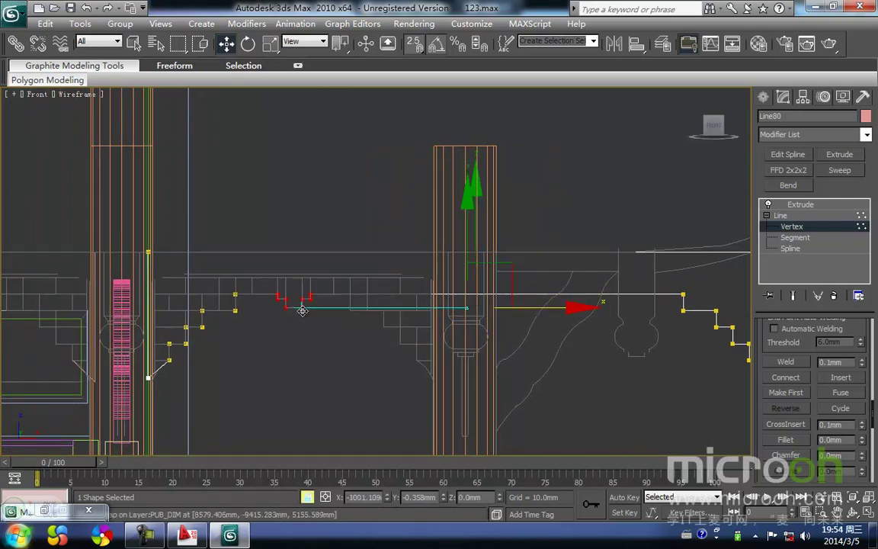
drag(303, 311, 303, 310)
- Move the frieze's right-end stepped vertices in to the outer column and return to the Extrude level
middle_drag(586, 354, 381, 306)
scroll(380, 306, down, 2)
drag(502, 338, 471, 282)
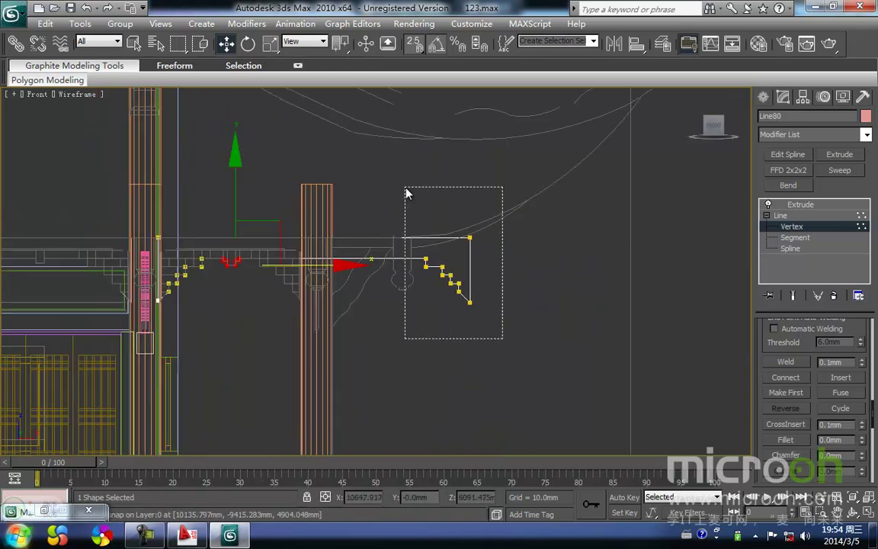
drag(386, 190, 386, 188)
drag(423, 272, 255, 273)
click(796, 227)
click(804, 206)
- Copy the shortened outer-bay frieze across to the narrow bay at the opposite end of the front row
middle_drag(357, 217, 423, 236)
scroll(423, 236, down, 2)
key(F3)
middle_drag(337, 268, 537, 303)
scroll(545, 306, down, 2)
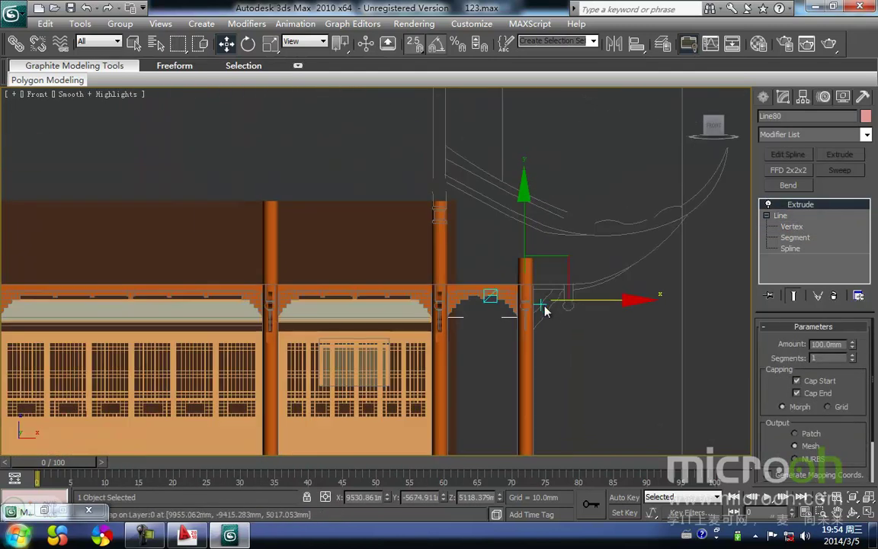
shift+drag(592, 298, 41, 301)
middle_drag(41, 301, 504, 269)
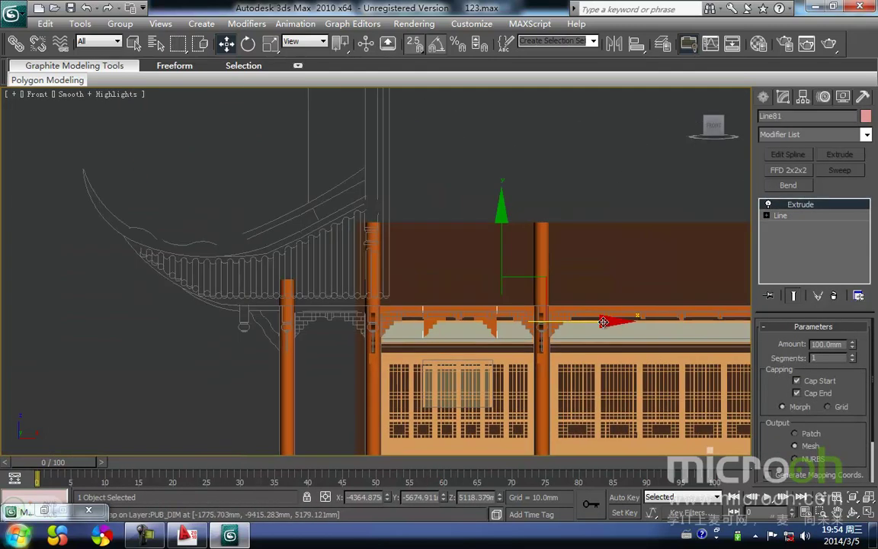
scroll(491, 265, down, 2)
middle_drag(536, 302, 446, 308)
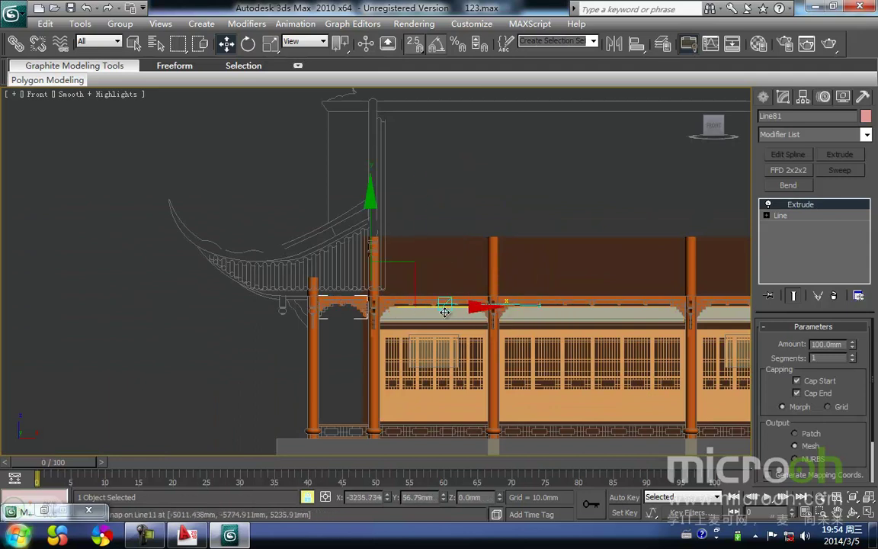
- Align the copied frieze with its CAD outline between the two left-end columns and deselect it
scroll(367, 320, up, 5)
middle_drag(260, 399, 405, 265)
scroll(405, 264, up, 3)
scroll(376, 271, down, 1)
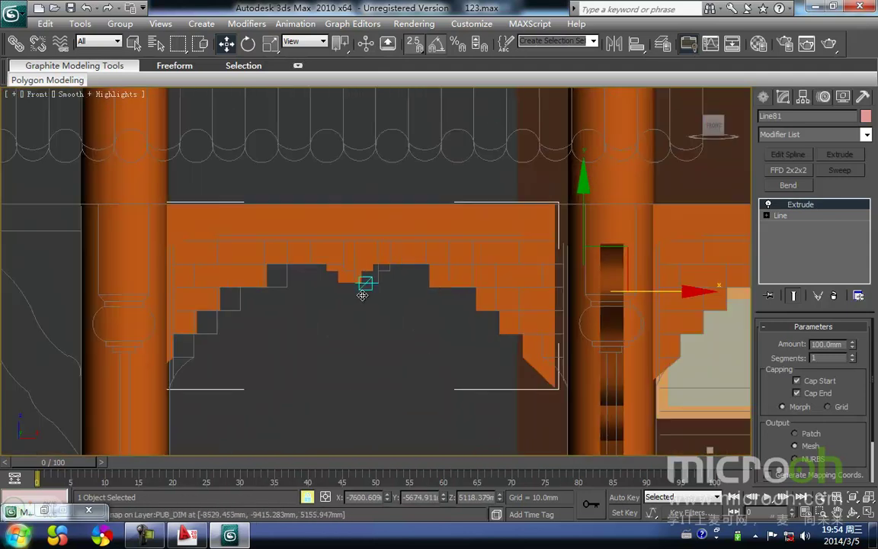
drag(359, 286, 377, 288)
click(397, 303)
- Select all the friezes along the front column row in a shaded orthographic view
scroll(345, 304, down, 8)
alt+middle_drag(448, 391, 483, 419)
scroll(385, 316, up, 2)
middle_drag(382, 285, 291, 195)
scroll(228, 182, up, 3)
scroll(200, 177, down, 5)
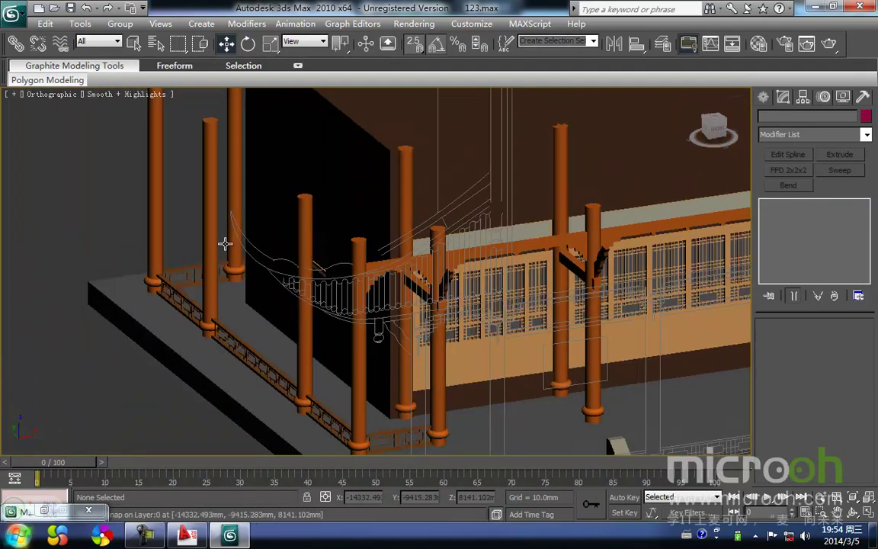
scroll(405, 264, up, 5)
click(405, 264)
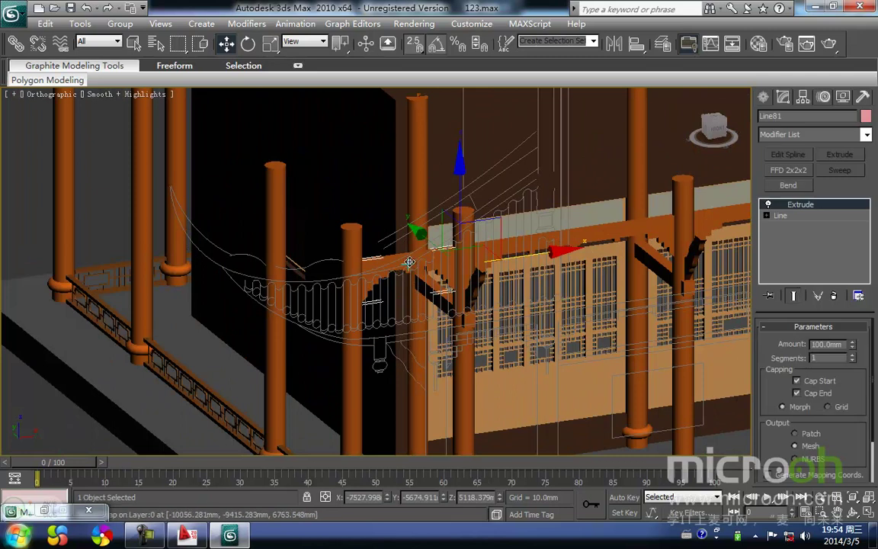
ctrl+click(574, 238)
middle_drag(575, 238, 121, 312)
ctrl+click(517, 219)
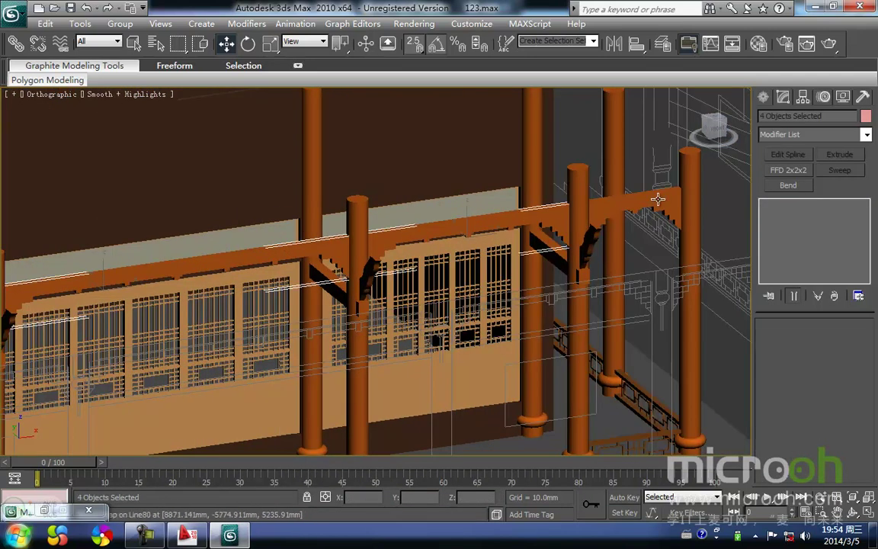
- Copy the five front friezes to the rear column row in the wireframe top view
middle_drag(383, 227, 374, 244)
scroll(374, 244, down, 4)
key(t)
scroll(317, 258, down, 5)
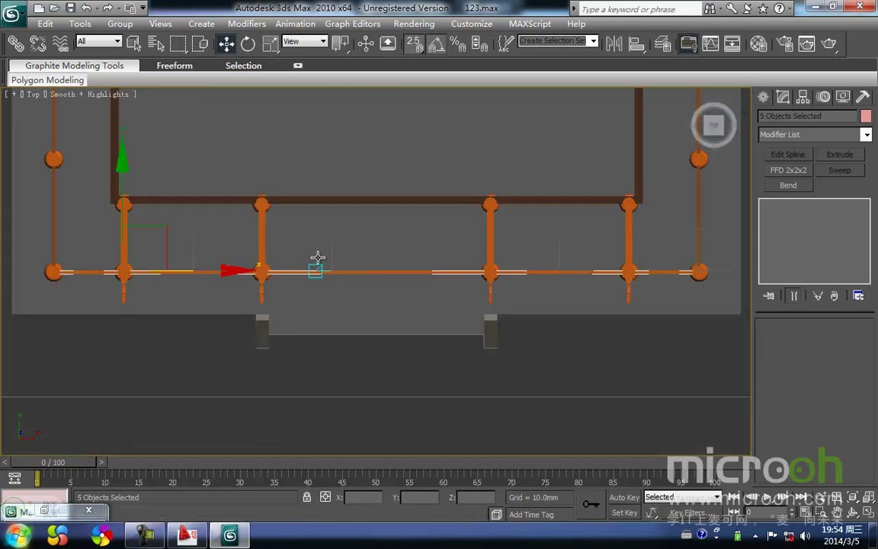
key(F3)
scroll(285, 255, down, 3)
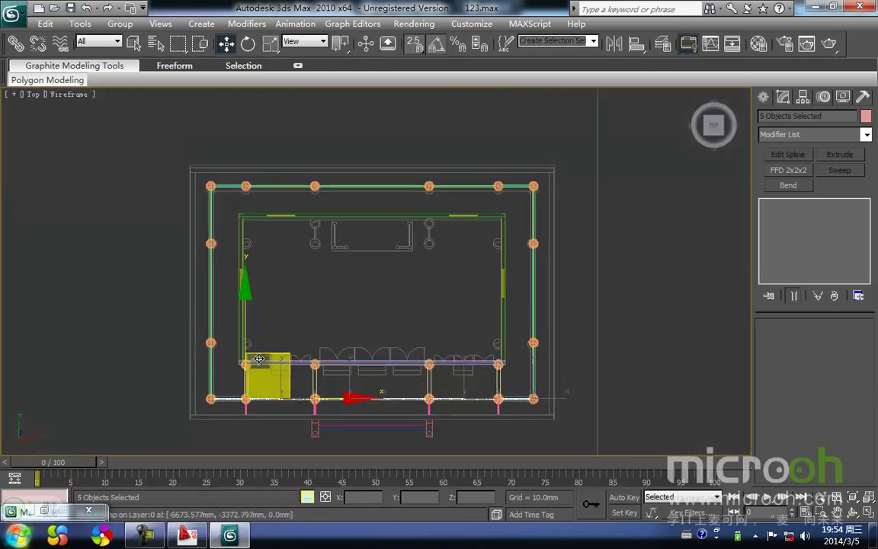
shift+drag(246, 345, 221, 137)
key(Return)
- Align the copied rear friezes with the centreline of the rear columns and deselect them
middle_drag(209, 166, 232, 183)
scroll(204, 198, up, 3)
scroll(255, 196, down, 6)
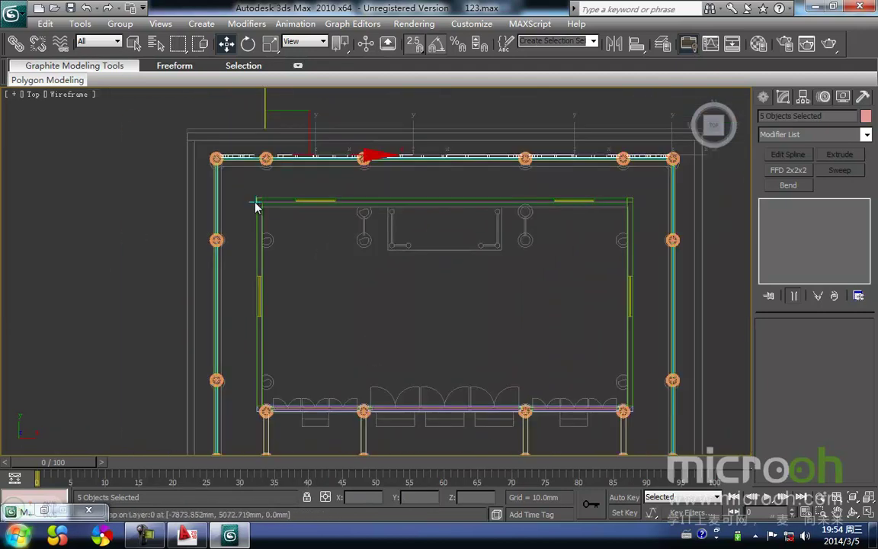
scroll(259, 229, up, 8)
middle_drag(249, 320, 301, 314)
scroll(301, 320, up, 5)
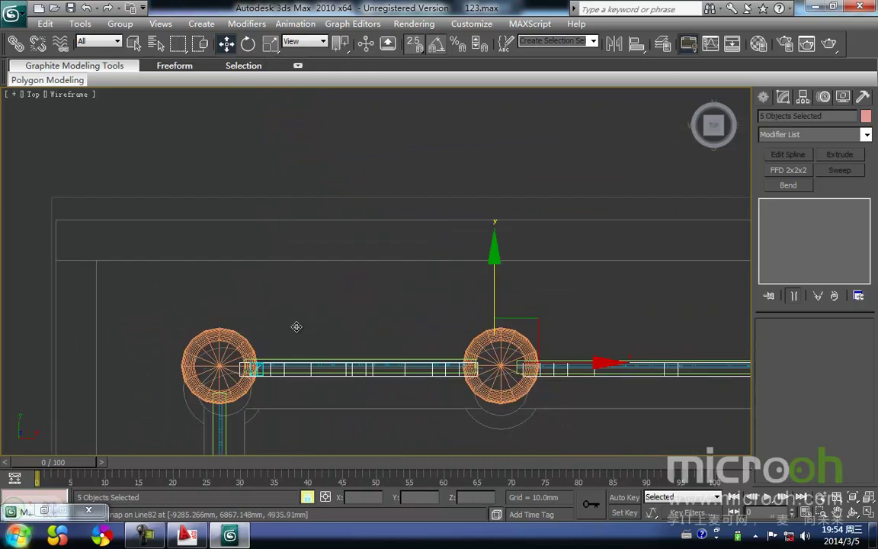
drag(246, 356, 229, 349)
key(space)
click(378, 298)
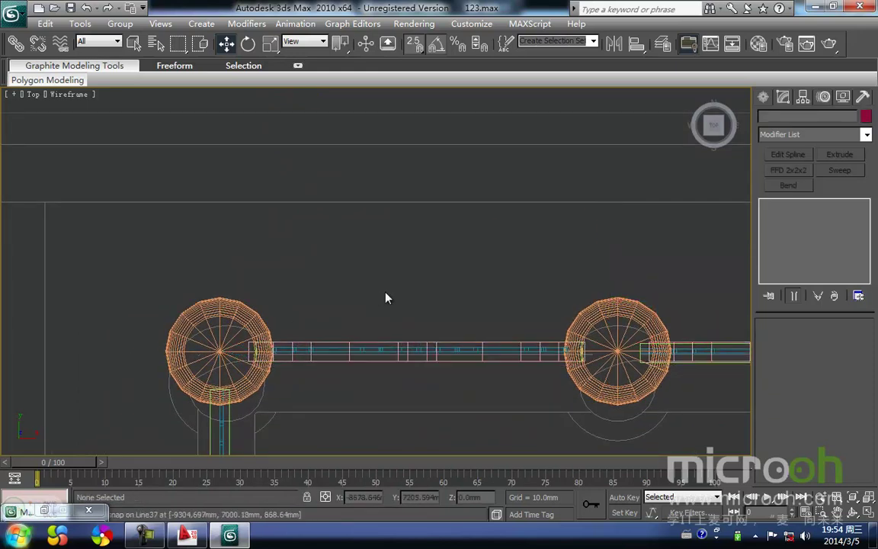
- Inspect the shaded building from an overall orthographic view and from the left side
scroll(378, 298, down, 2)
middle_drag(367, 293, 319, 299)
key(F3)
scroll(319, 300, down, 6)
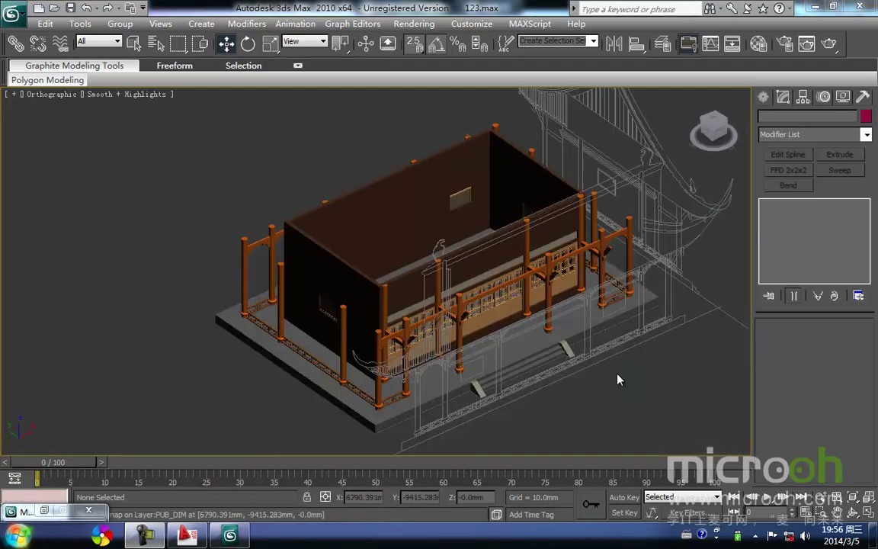
middle_drag(617, 378, 594, 379)
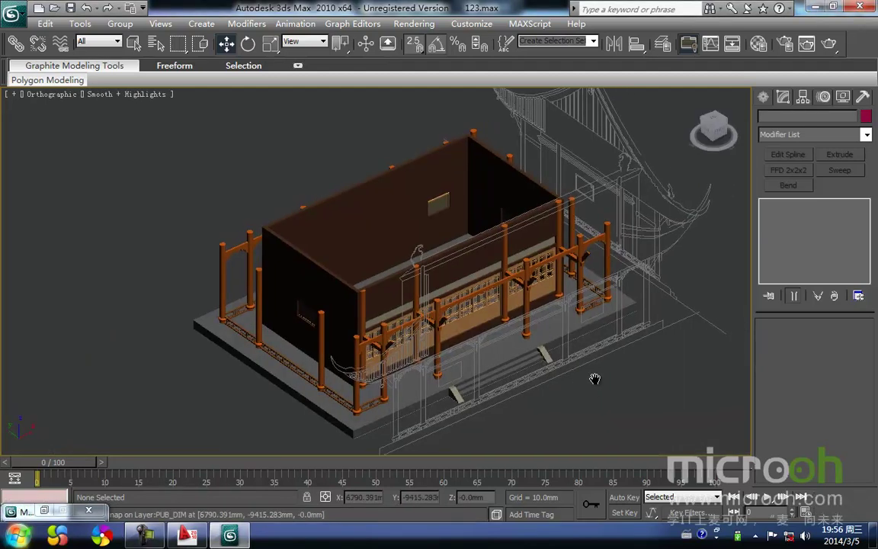
key(l)
scroll(503, 309, up, 6)
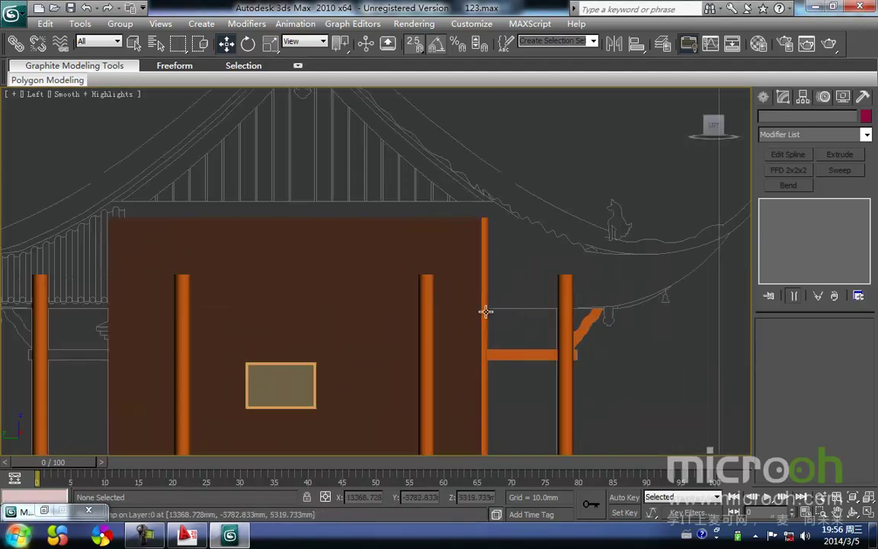
scroll(378, 276, down, 4)
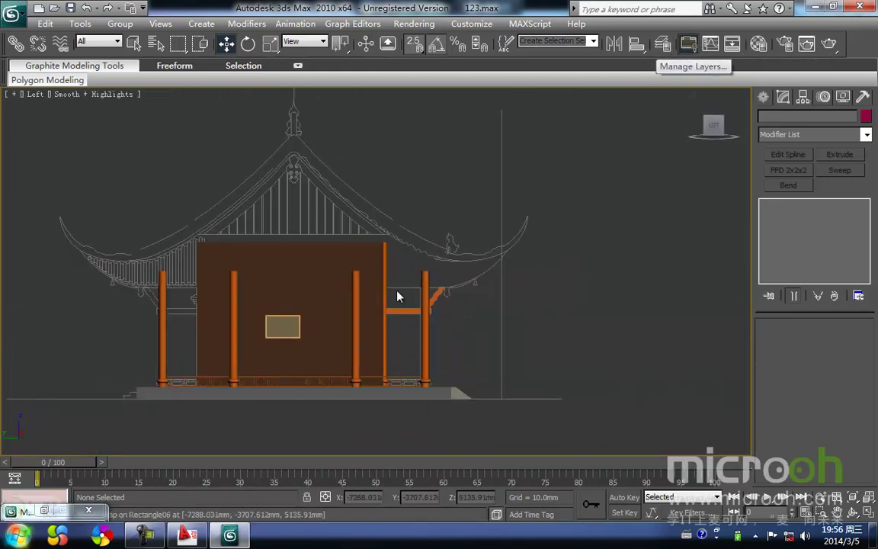
- Show the pomian layer, hide the chelimian layer, and set the left view to wireframe around the front eave
click(662, 43)
click(607, 231)
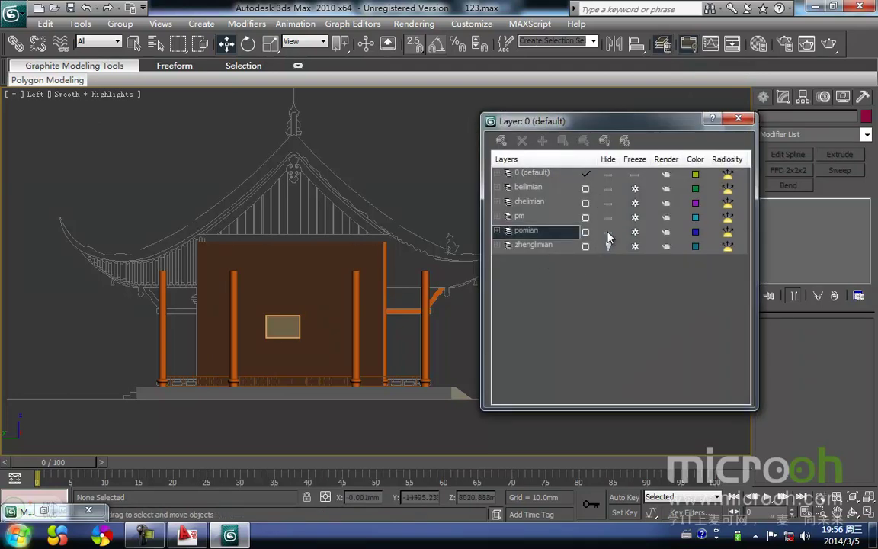
click(607, 245)
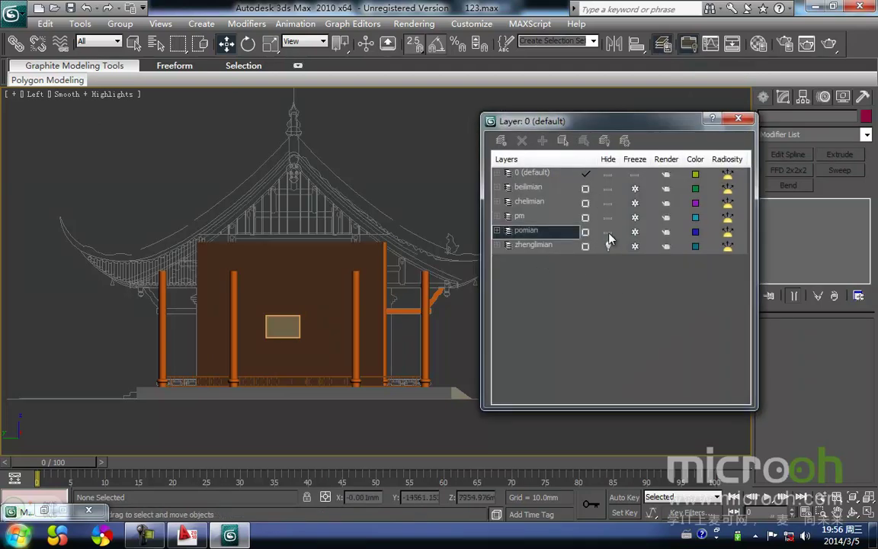
click(608, 203)
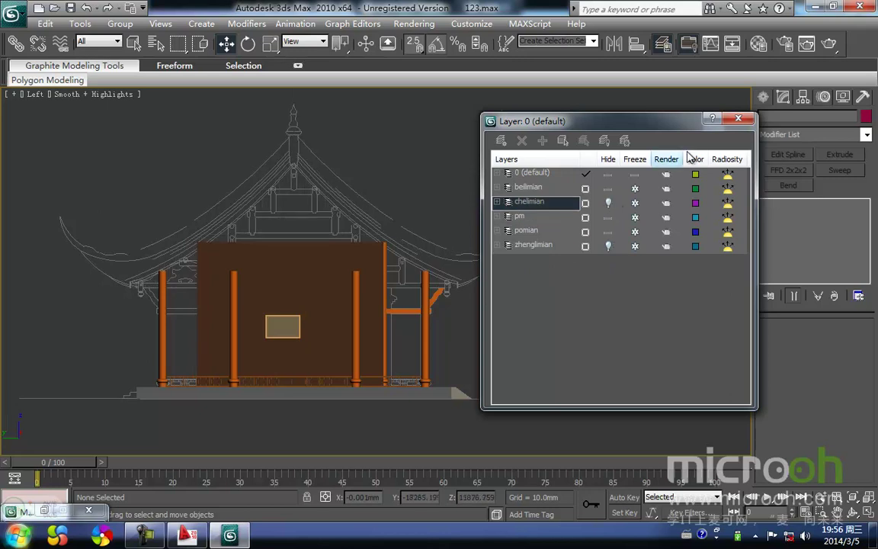
click(738, 119)
scroll(461, 297, up, 5)
middle_drag(516, 308, 316, 311)
scroll(327, 327, up, 2)
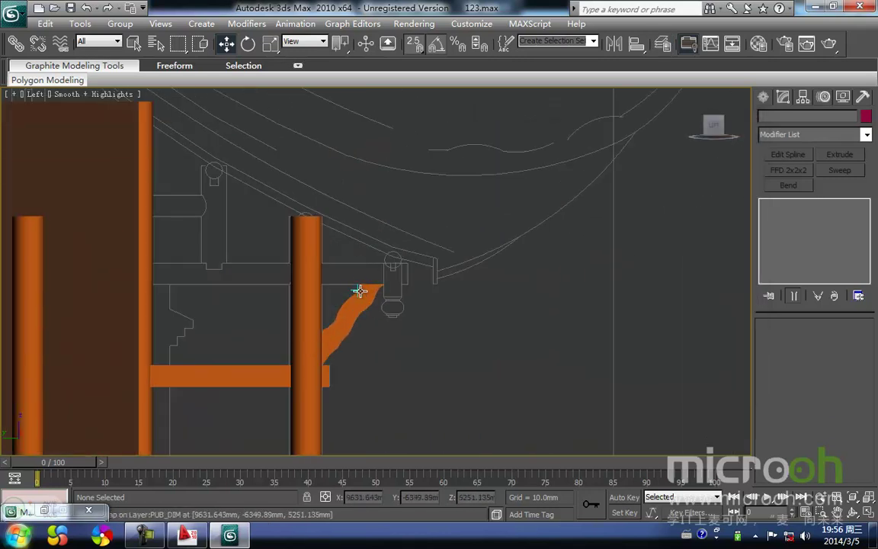
middle_drag(330, 347, 339, 344)
key(F3)
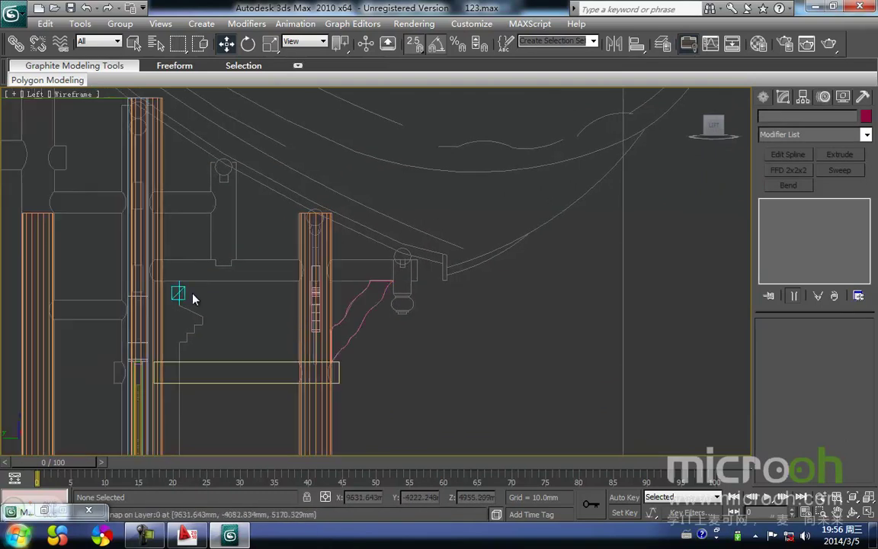
click(763, 98)
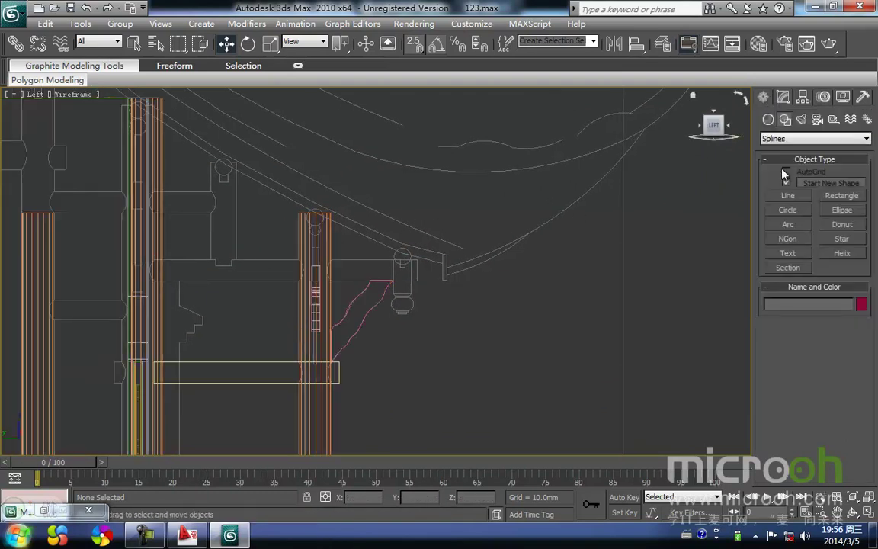
click(841, 197)
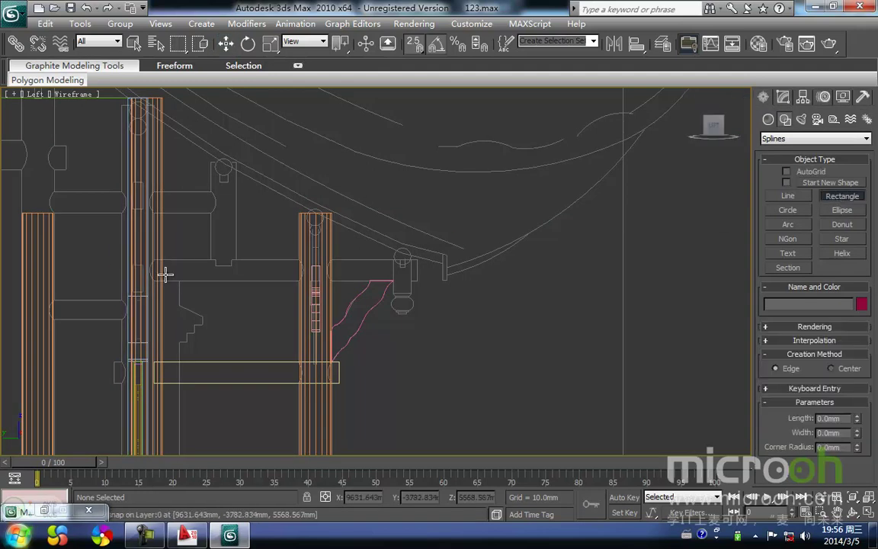
right_click(393, 388)
- Copy the four tie beams beside the front columns upward and align the copies with the upper beam outline
drag(247, 413, 227, 368)
middle_drag(243, 363, 243, 385)
mouse_move(246, 347)
shift+mouse_down()
mouse_move(244, 279)
mouse_move(232, 296)
shift+mouse_up()
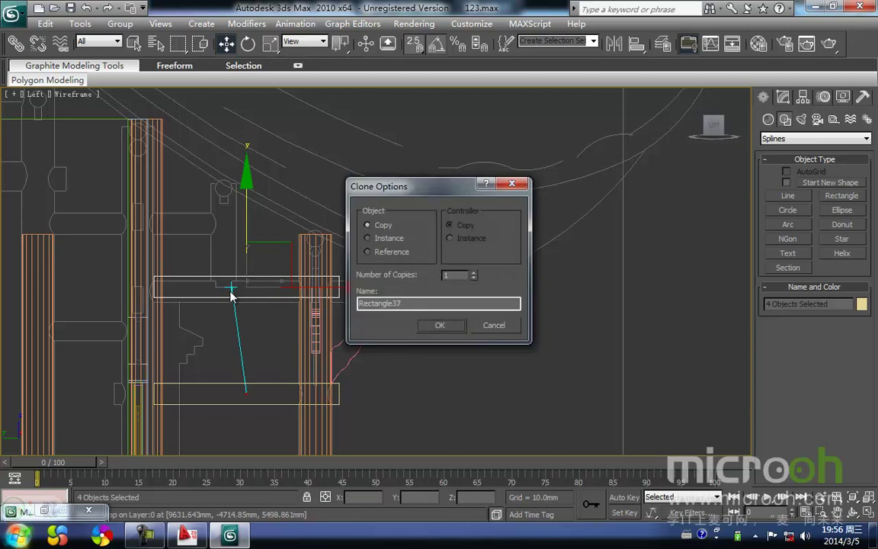
key(Return)
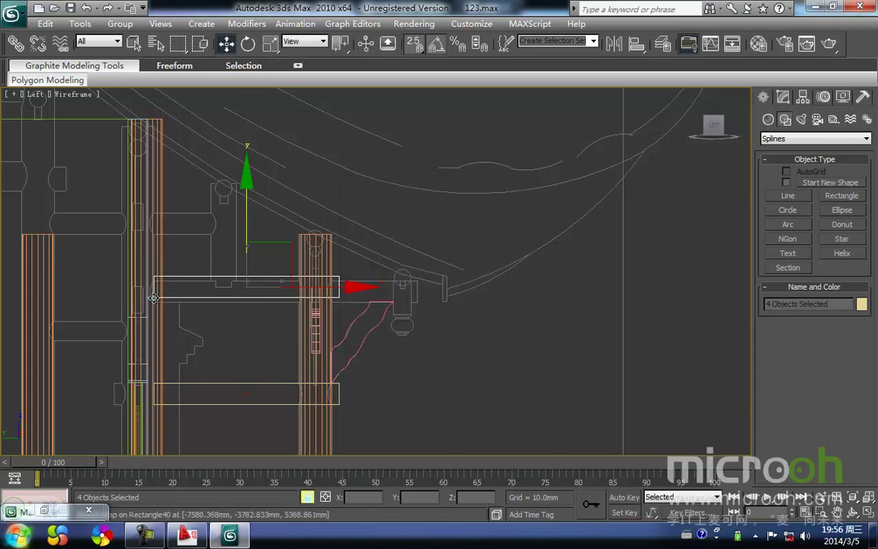
scroll(350, 309, up, 4)
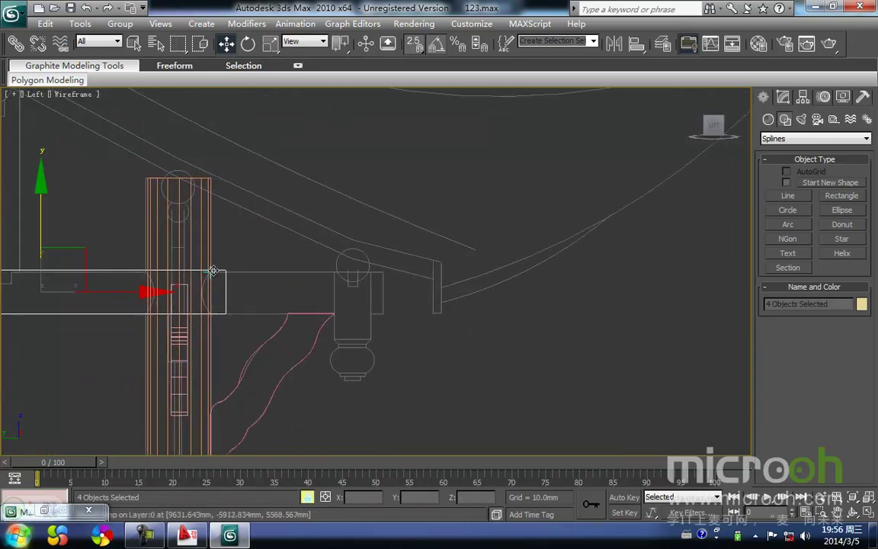
drag(225, 264, 390, 272)
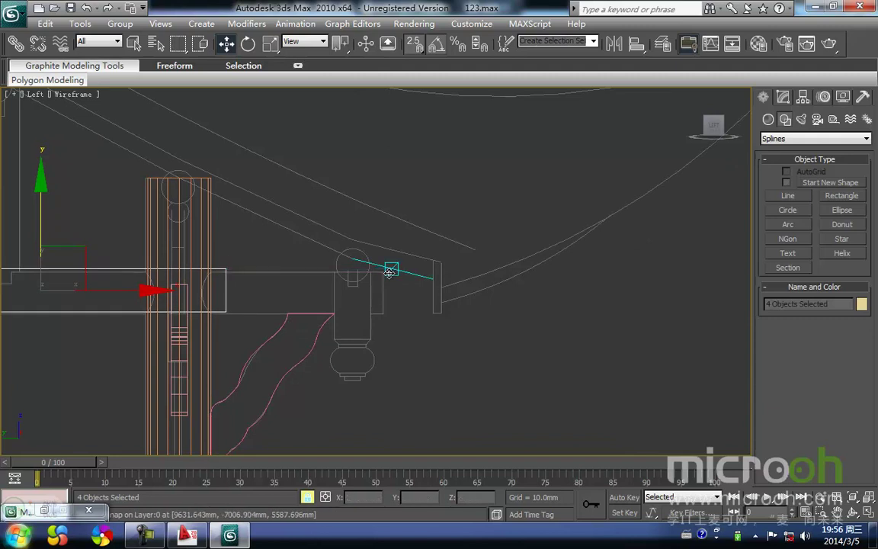
drag(237, 263, 382, 269)
- Apply an Edit Mesh modifier to the four copied upper beams
click(783, 96)
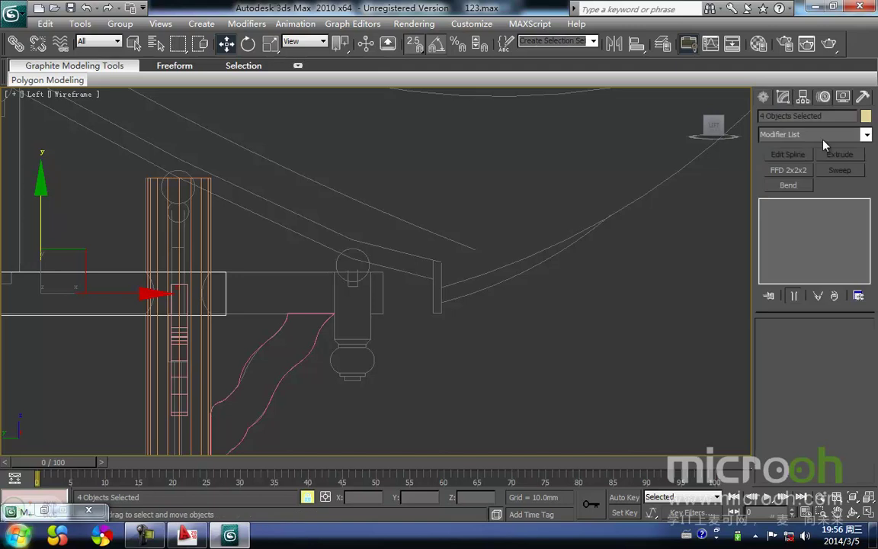
click(866, 135)
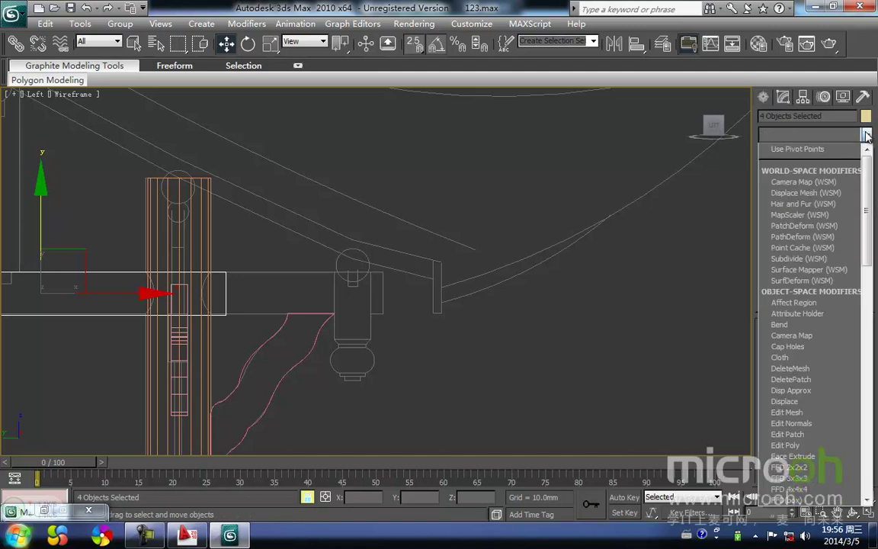
key(e)
click(824, 151)
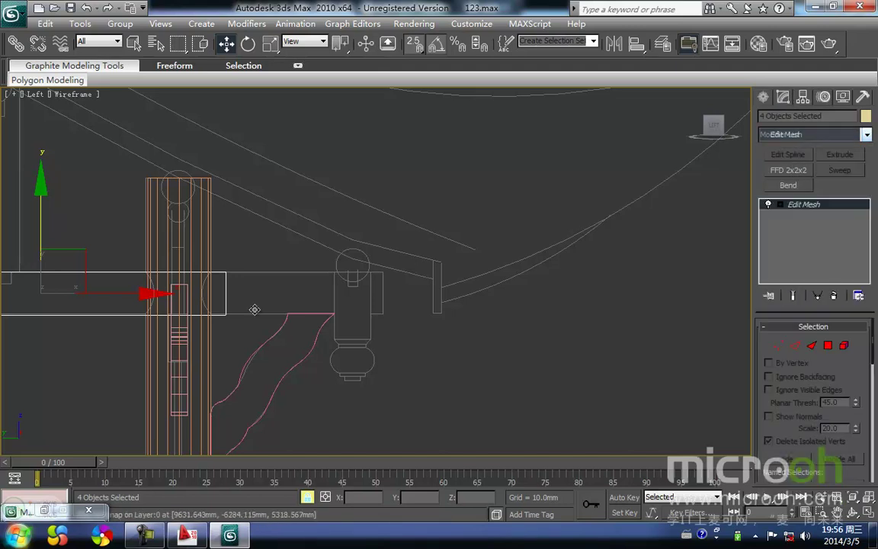
- Extend the upper beams' outer-end vertices to the end of the CAD beam outline, then exit vertex editing and deselect
middle_drag(302, 306, 257, 304)
key(1)
drag(253, 334, 221, 250)
key(space)
drag(245, 314, 400, 314)
key(space)
click(419, 358)
mouse_move(409, 364)
middle_down()
mouse_move(418, 324)
mouse_move(378, 375)
mouse_move(421, 373)
mouse_move(391, 384)
mouse_move(394, 376)
mouse_move(369, 358)
middle_up()
scroll(417, 349, down, 4)
key(1)
click(421, 353)
- Examine the extended upper beams on the whole building in shaded display
scroll(415, 336, down, 4)
key(F3)
scroll(409, 302, down, 4)
scroll(369, 363, down, 2)
scroll(369, 360, up, 2)
scroll(369, 343, down, 3)
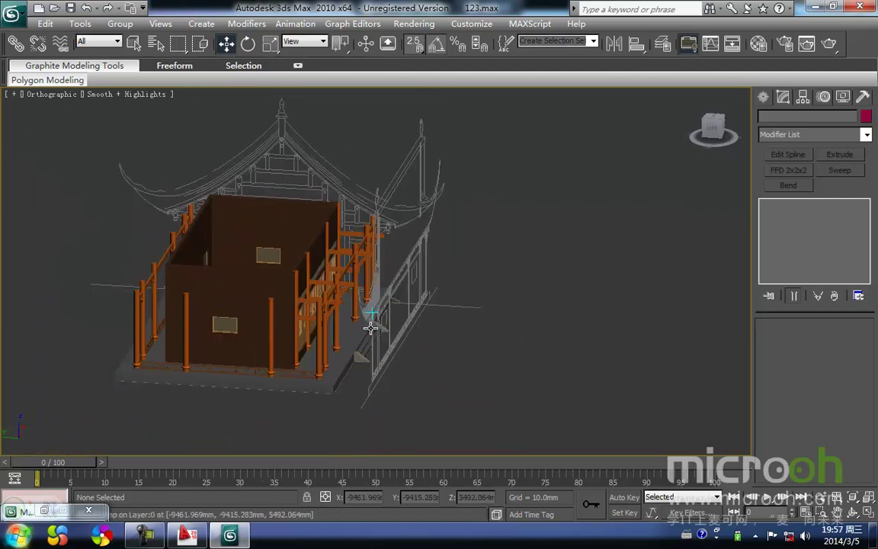
- Group the eight front tie beams together with the four eave brackets between them
key(l)
scroll(388, 309, up, 5)
mouse_move(431, 298)
middle_down()
mouse_move(404, 301)
mouse_move(427, 314)
middle_up()
key(F3)
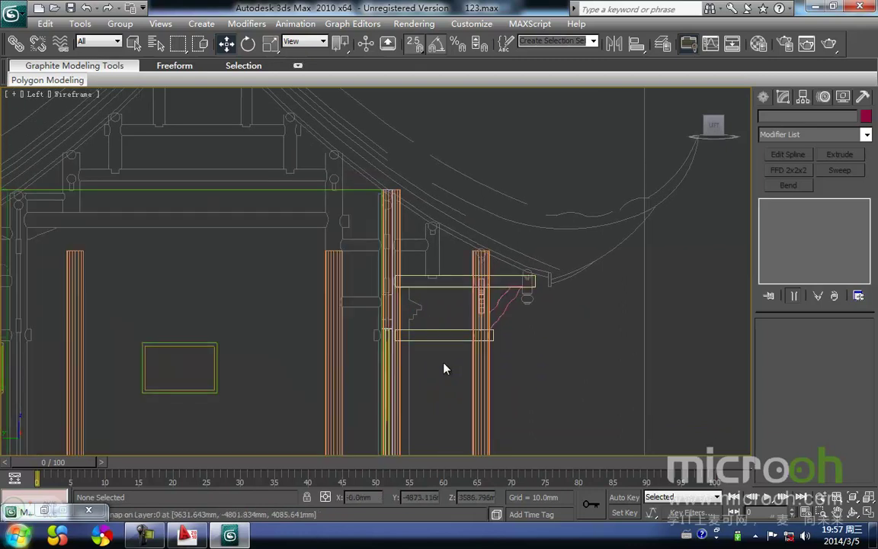
drag(435, 364, 432, 266)
scroll(524, 312, up, 3)
middle_drag(525, 309, 326, 285)
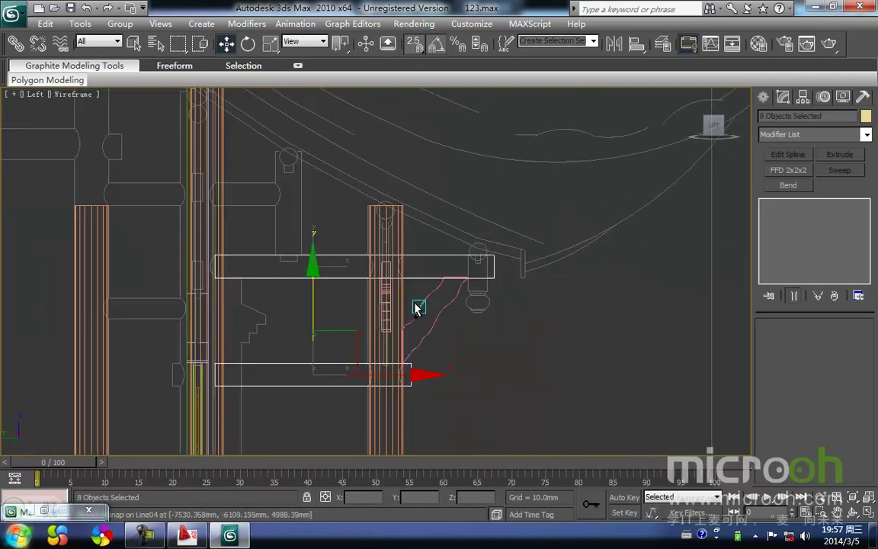
ctrl+click(446, 310)
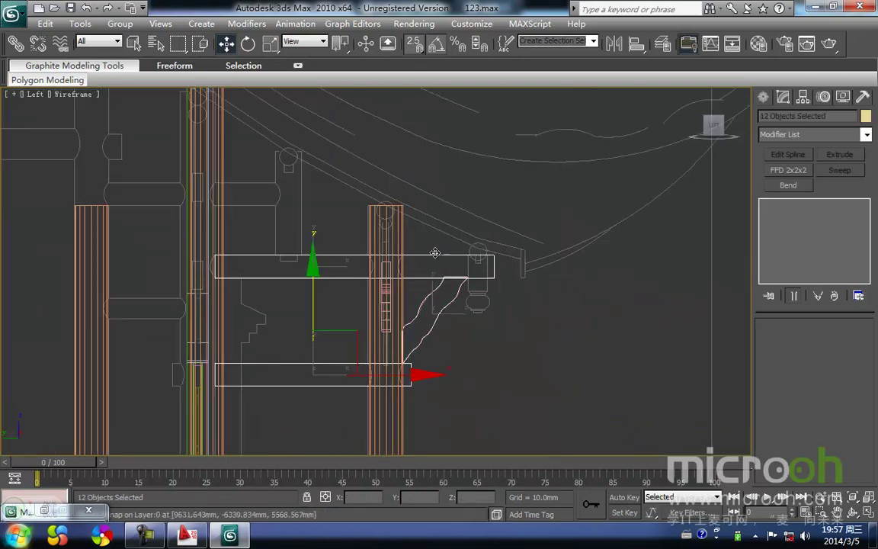
click(120, 24)
click(133, 40)
click(448, 290)
- Copy the front beam-and-bracket group toward the rear of the building and mirror the copy on the X axis without cloning
middle_drag(379, 320, 546, 310)
shift+drag(574, 282, 154, 281)
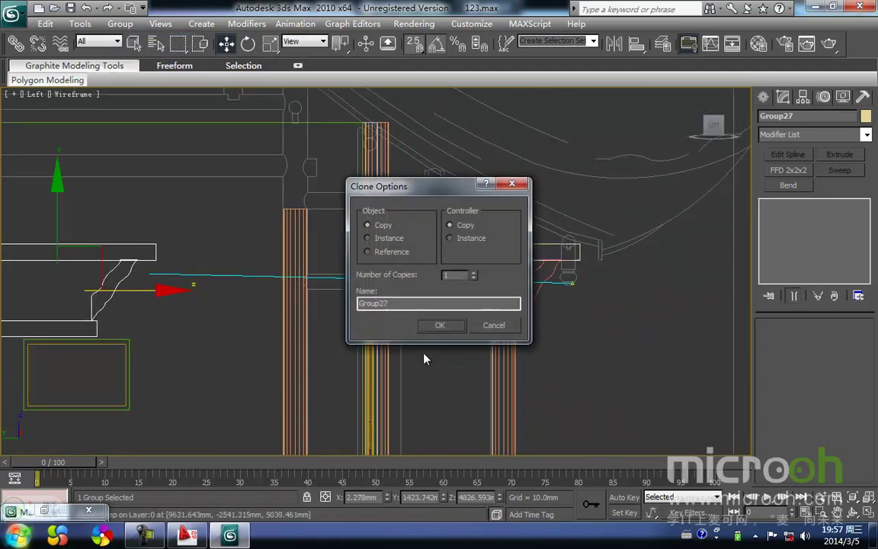
click(440, 325)
middle_drag(241, 333, 341, 334)
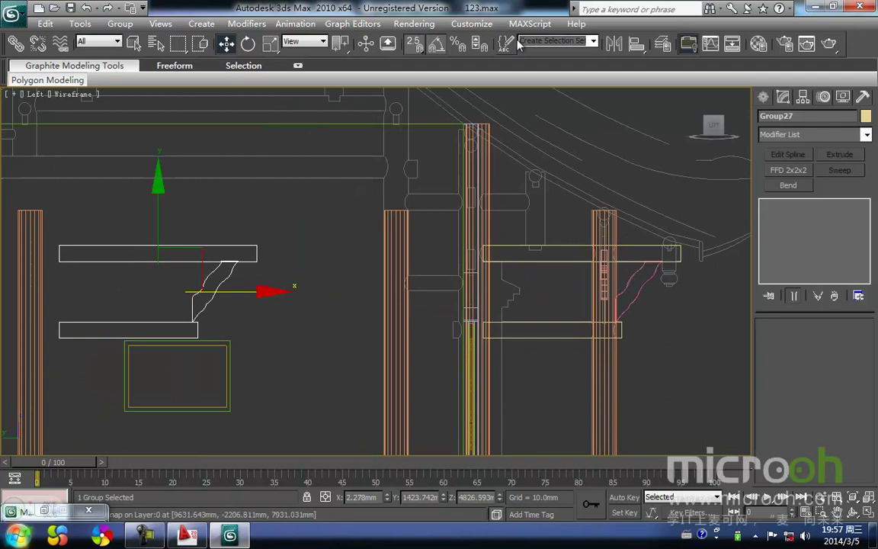
click(614, 43)
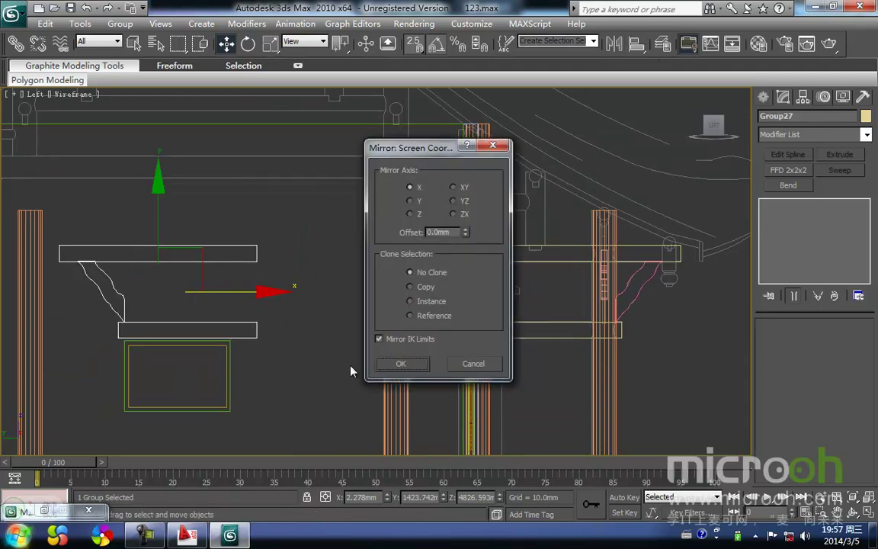
click(413, 366)
- Move the mirrored beam-and-bracket group onto the rear columns and deselect it
middle_drag(194, 322, 527, 349)
drag(594, 300, 187, 378)
scroll(173, 367, up, 2)
click(124, 340)
scroll(126, 342, down, 4)
scroll(343, 336, down, 1)
scroll(316, 338, up, 3)
middle_drag(307, 341, 237, 249)
- Examine the front and rear beams and brackets on the shaded building, including the corner column in front elevation
key(F3)
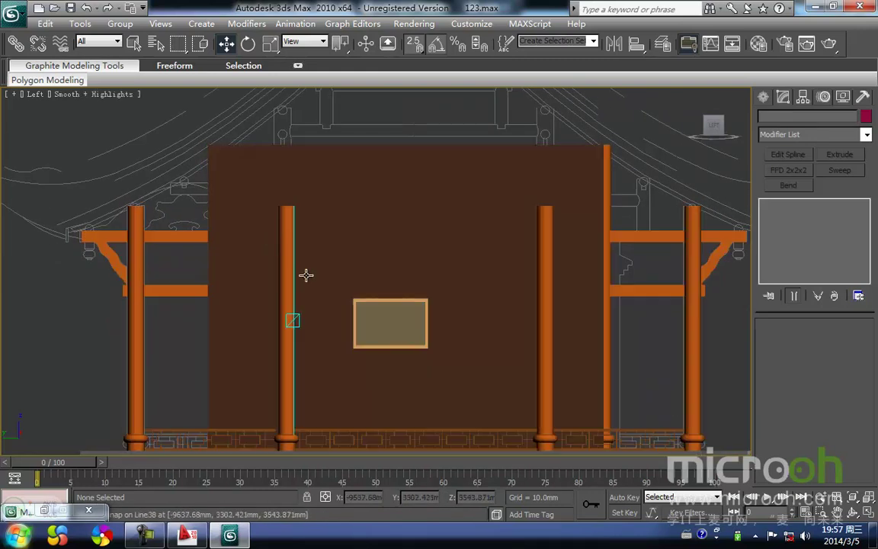
scroll(281, 304, down, 3)
mouse_move(280, 303)
alt+middle_down()
mouse_move(328, 357)
mouse_move(353, 360)
mouse_move(366, 350)
mouse_move(360, 347)
alt+middle_up()
middle_drag(451, 344, 372, 321)
scroll(393, 331, down, 3)
key(f)
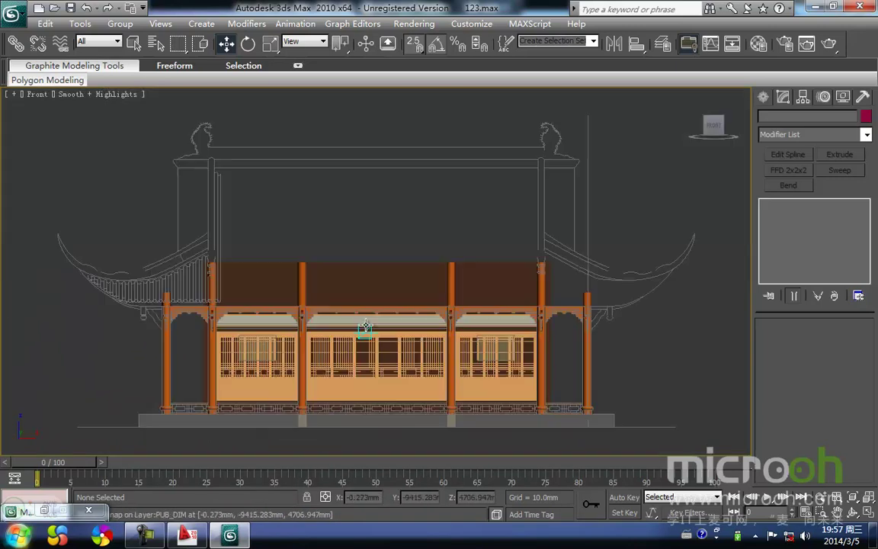
scroll(259, 301, up, 5)
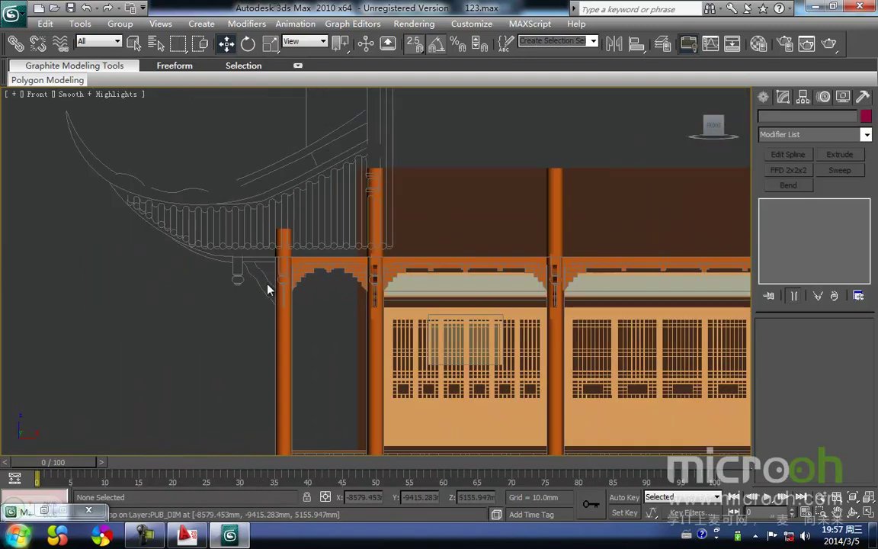
- Switch to AutoCAD and compare the eave corners and brackets on the side and front elevations
click(190, 535)
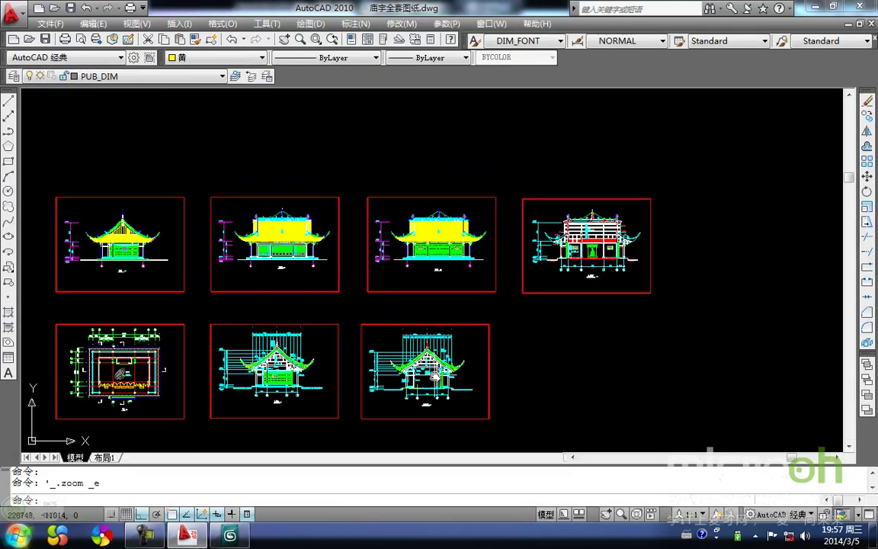
scroll(178, 246, up, 10)
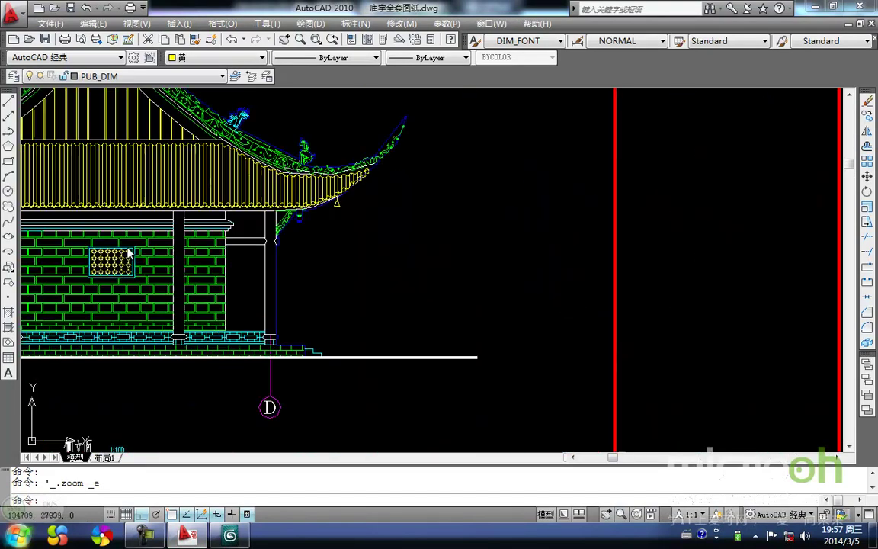
scroll(209, 243, down, 3)
scroll(298, 274, up, 2)
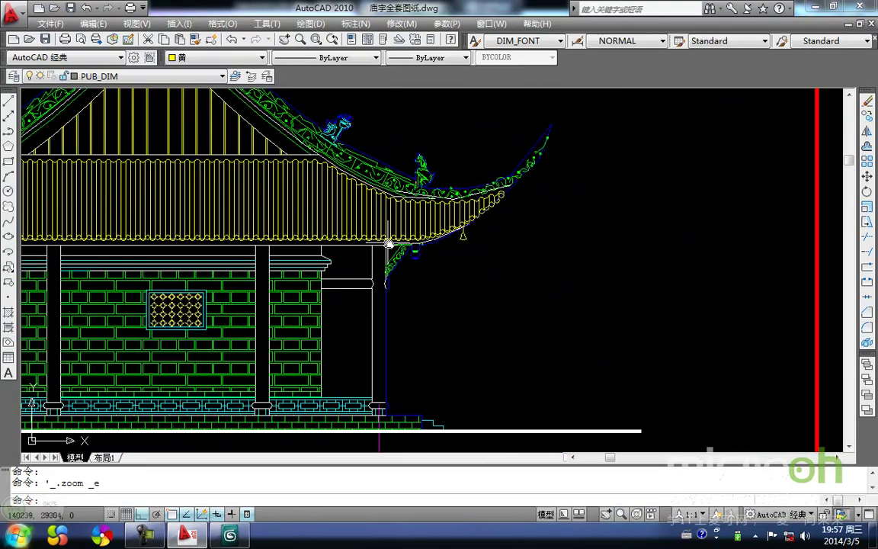
scroll(480, 250, down, 4)
scroll(391, 256, up, 4)
scroll(352, 282, up, 2)
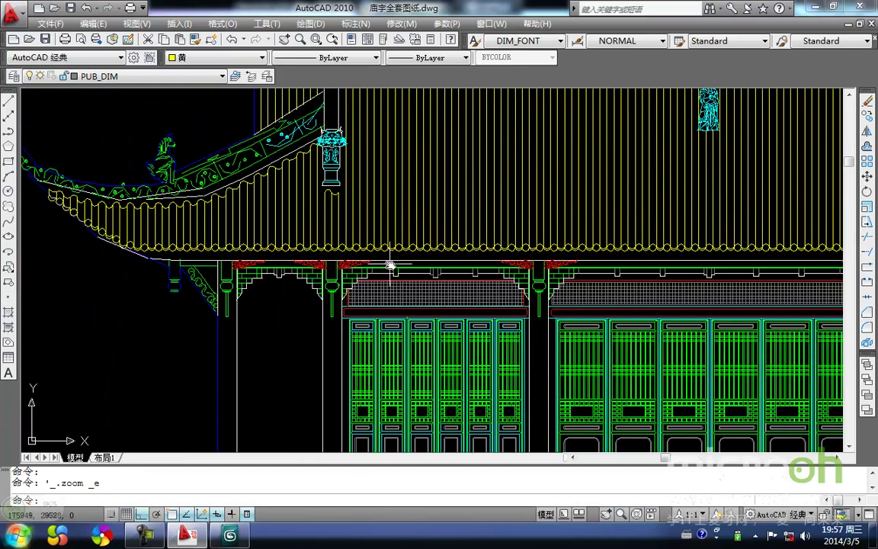
scroll(515, 280, down, 6)
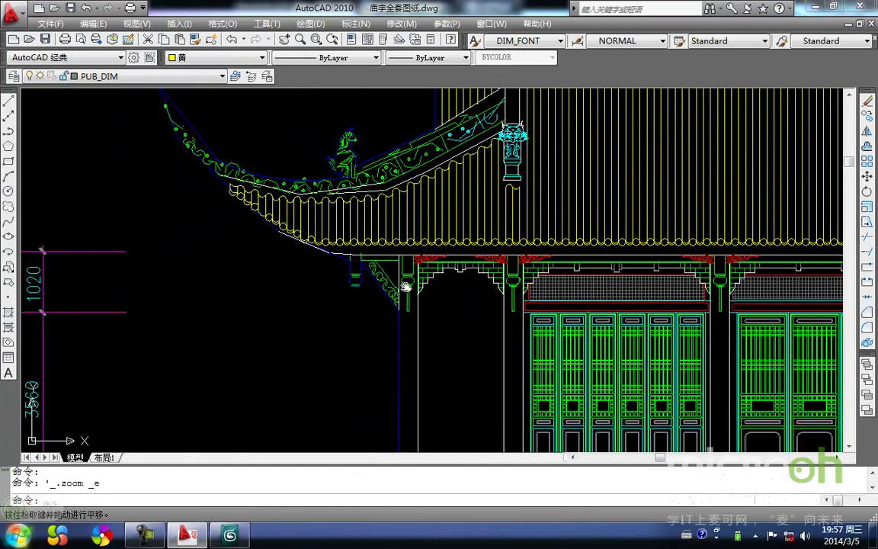
scroll(276, 286, up, 4)
scroll(278, 283, down, 5)
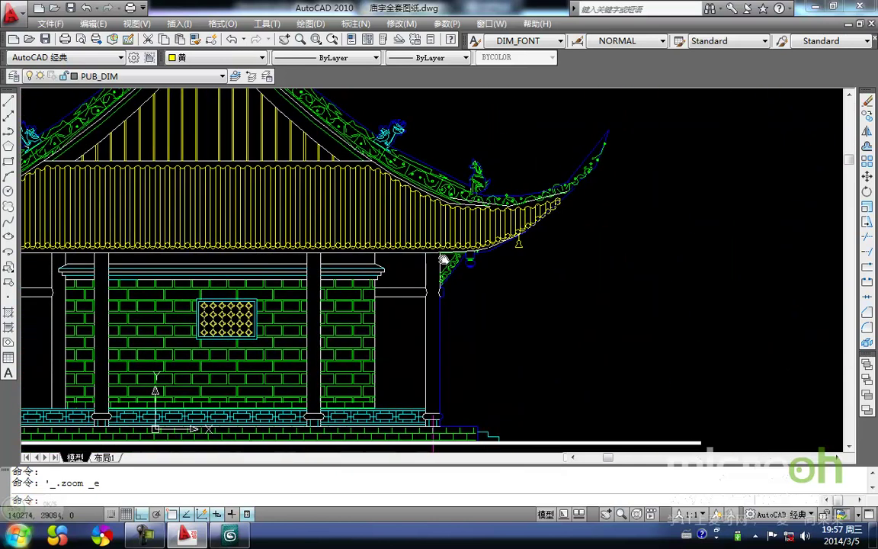
scroll(287, 280, up, 2)
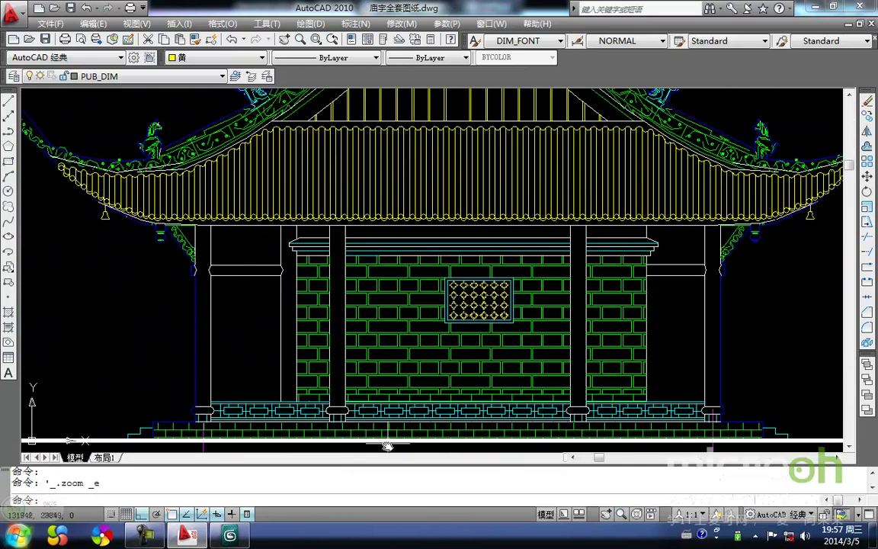
- Examine the corner eave bracket and hanging post beside the outer column on the front elevation drawing
scroll(382, 273, down, 3)
mouse_move(507, 323)
middle_down()
mouse_move(505, 276)
mouse_move(373, 288)
middle_up()
scroll(505, 276, down, 2)
scroll(694, 287, up, 2)
scroll(570, 239, up, 5)
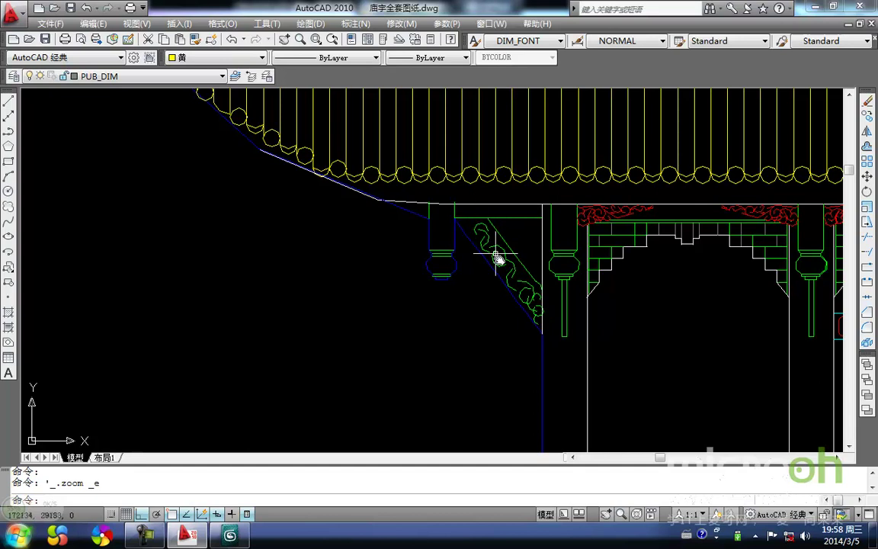
scroll(432, 292, down, 3)
scroll(411, 268, up, 4)
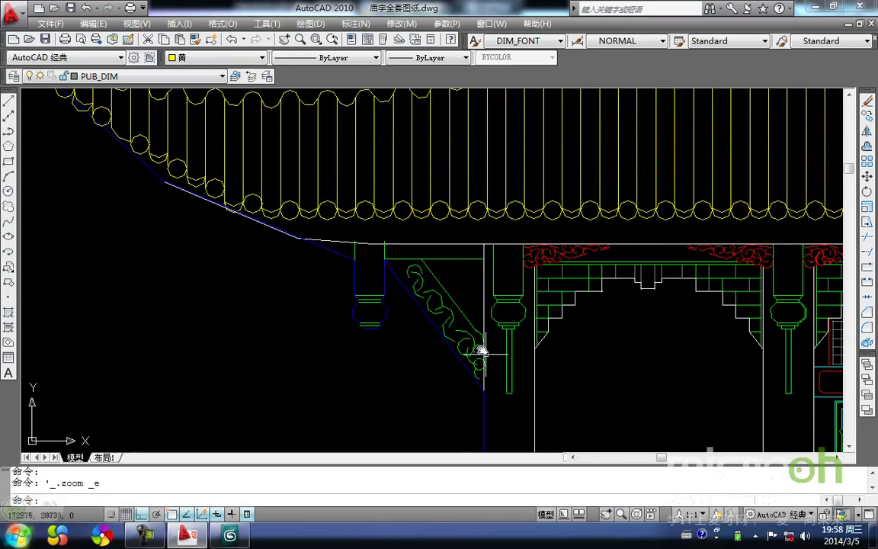
scroll(435, 287, down, 3)
scroll(432, 260, up, 3)
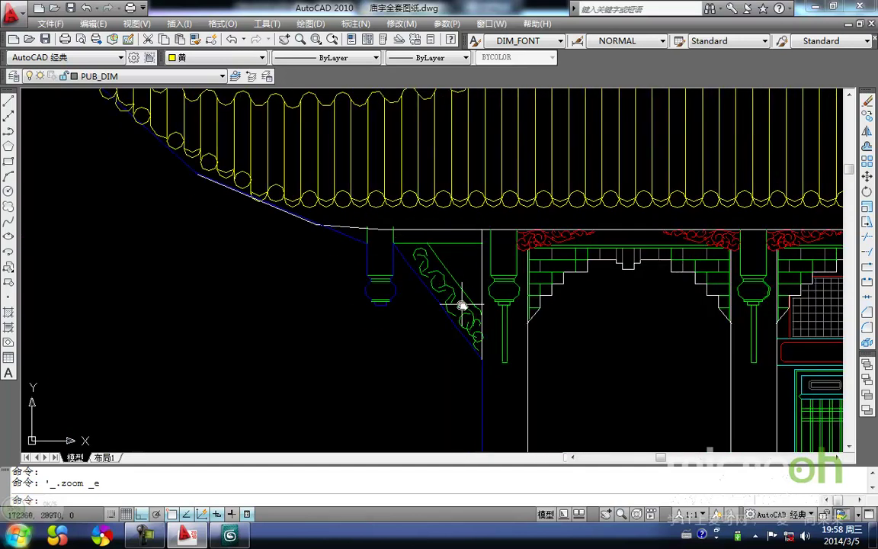
scroll(462, 304, down, 5)
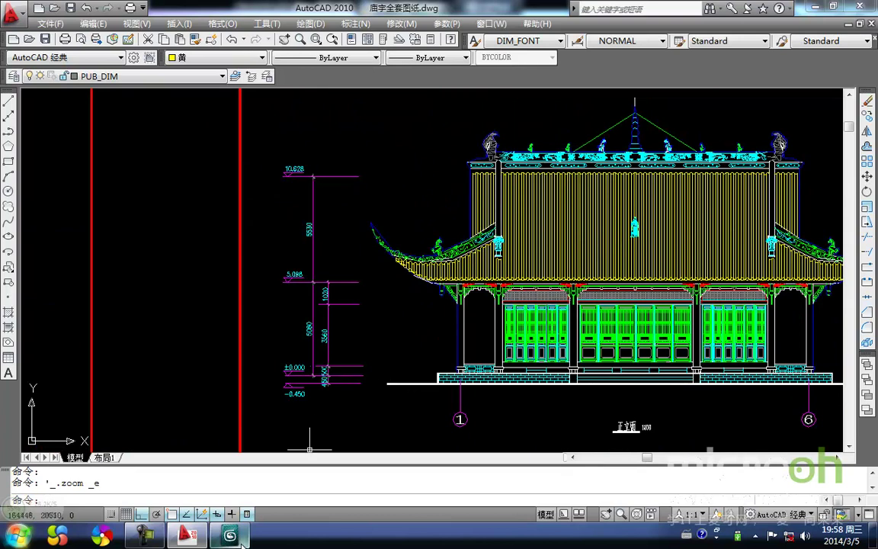
- Switch back to 3ds Max and examine the beam layout around the columns from above
click(230, 535)
scroll(250, 319, down, 2)
scroll(340, 289, up, 2)
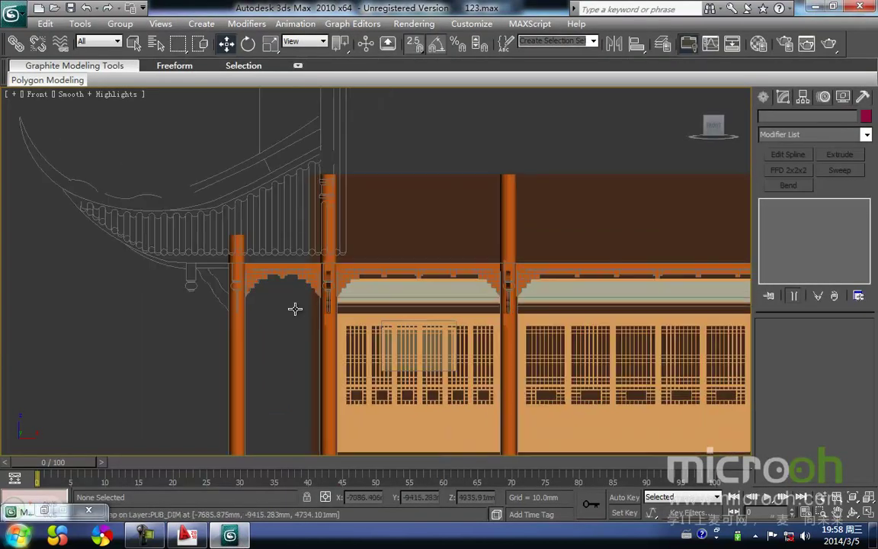
key(t)
scroll(327, 314, down, 5)
alt+middle_drag(356, 354, 456, 294)
scroll(457, 294, up, 5)
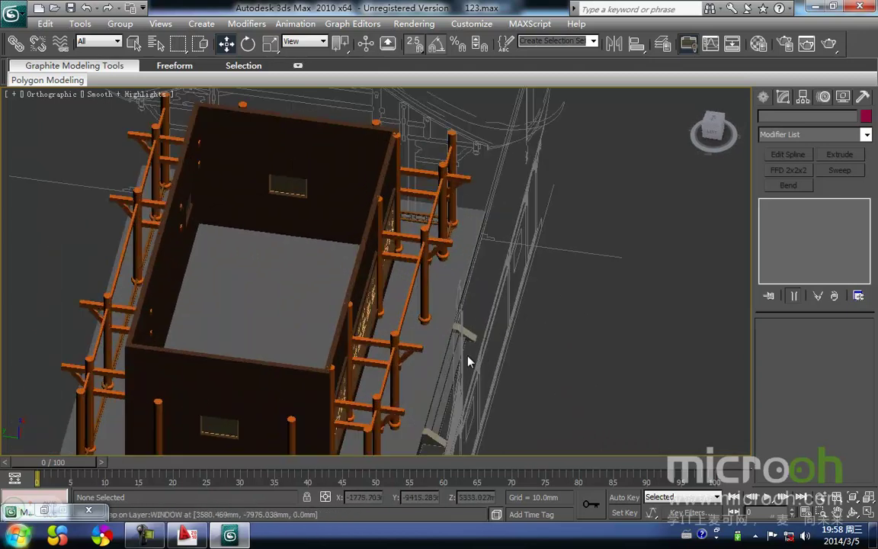
- Copy the front beam-and-bracket group to the empty area beside the building in plan and rotate the copy a quarter turn
click(373, 381)
scroll(397, 365, down, 3)
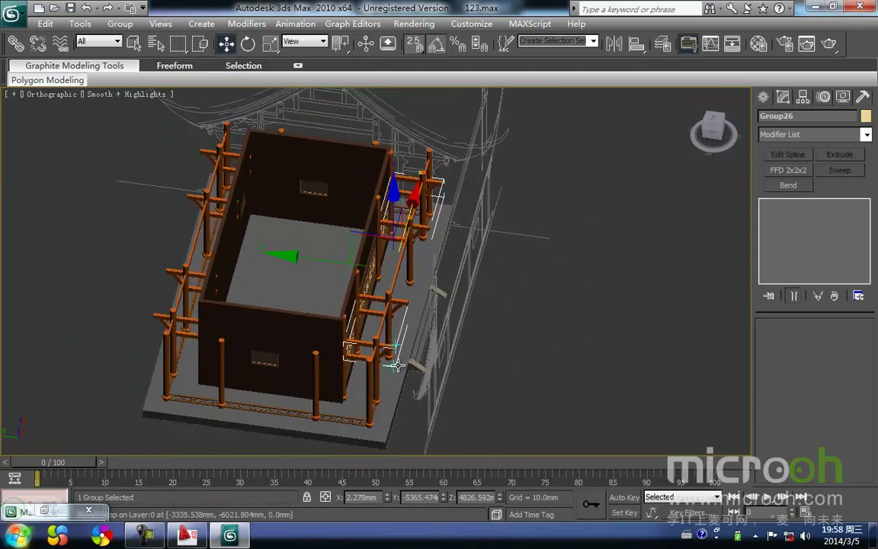
key(t)
scroll(377, 356, down, 4)
mouse_move(417, 270)
shift+mouse_down()
mouse_move(181, 244)
mouse_move(107, 209)
shift+mouse_up()
key(Return)
middle_drag(162, 253, 347, 280)
key(e)
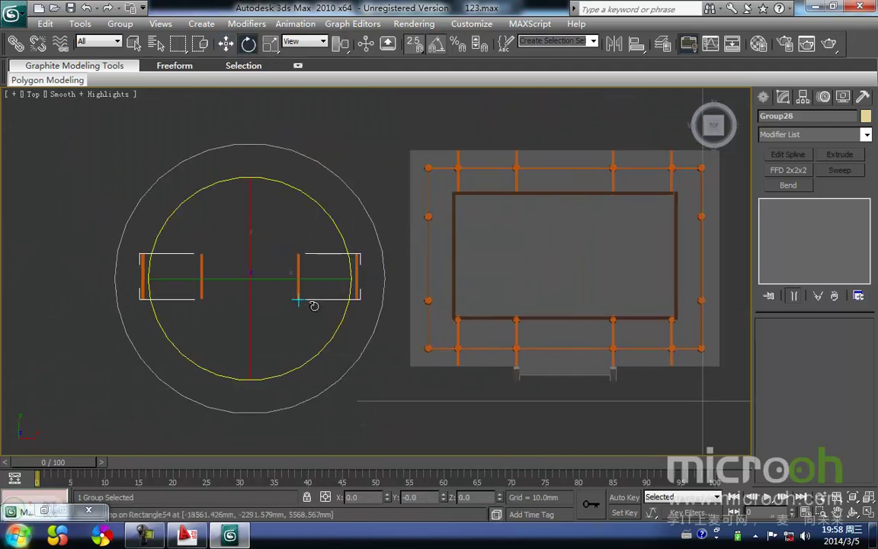
drag(336, 325, 279, 332)
key(w)
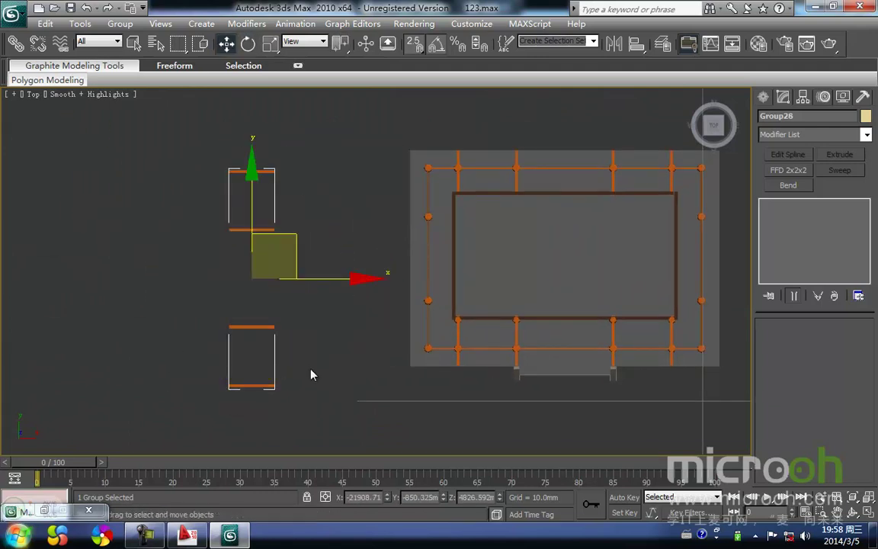
- Ungroup the rotated copy and delete three of its four beam-and-bracket sets
click(120, 23)
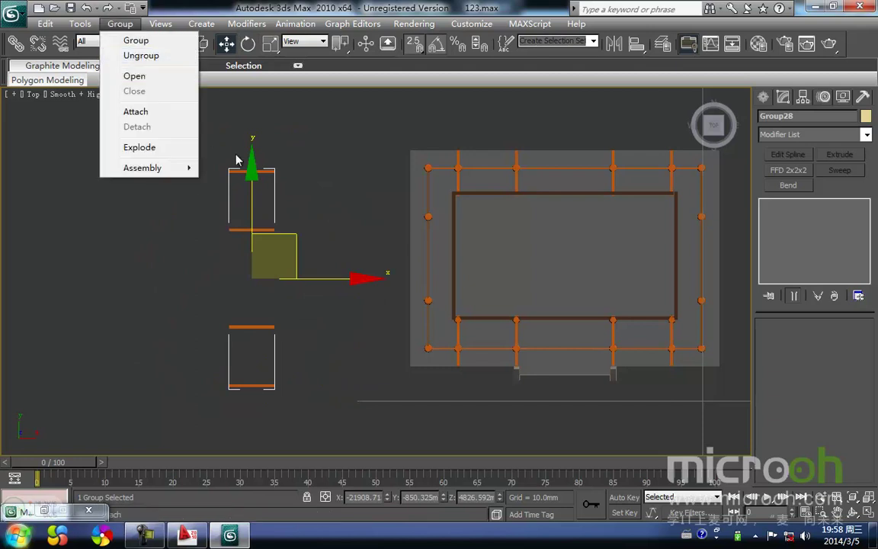
click(152, 61)
click(301, 261)
drag(301, 261, 201, 121)
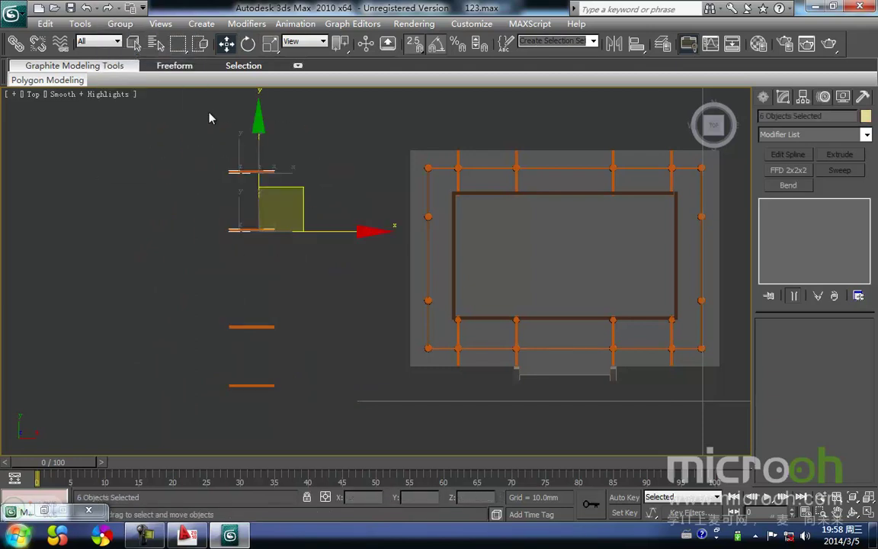
key(Delete)
drag(303, 359, 175, 281)
key(Delete)
- Group the two beams and bracket of the remaining set as Group28
drag(308, 407, 141, 306)
click(120, 24)
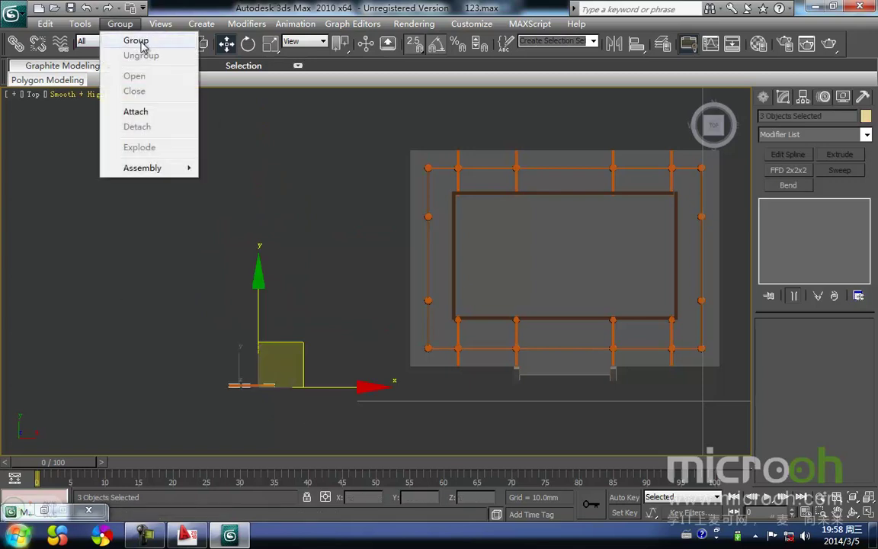
click(138, 41)
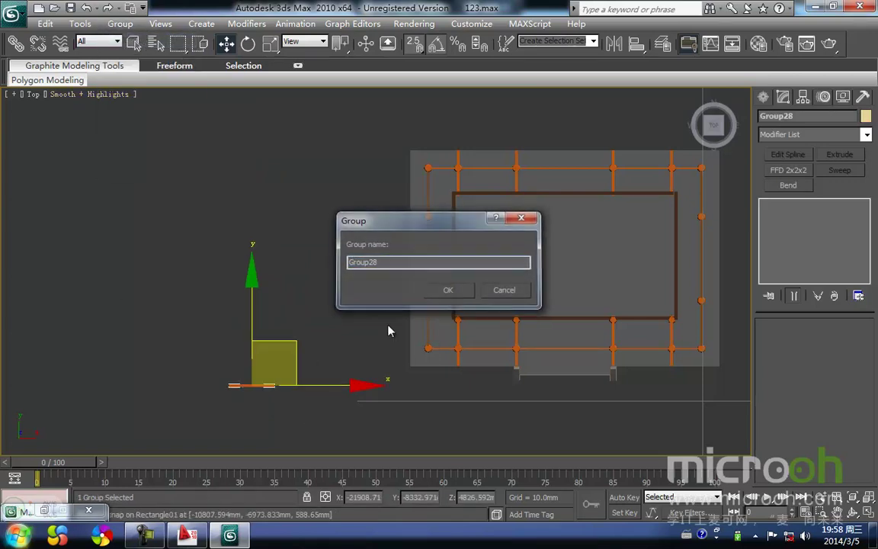
click(447, 288)
- Move the single beam-and-bracket group to the column on the building's side in plan
drag(251, 386, 418, 301)
scroll(415, 305, up, 3)
key(F3)
middle_drag(444, 310, 248, 262)
scroll(293, 298, up, 5)
middle_drag(261, 298, 352, 294)
drag(319, 295, 357, 300)
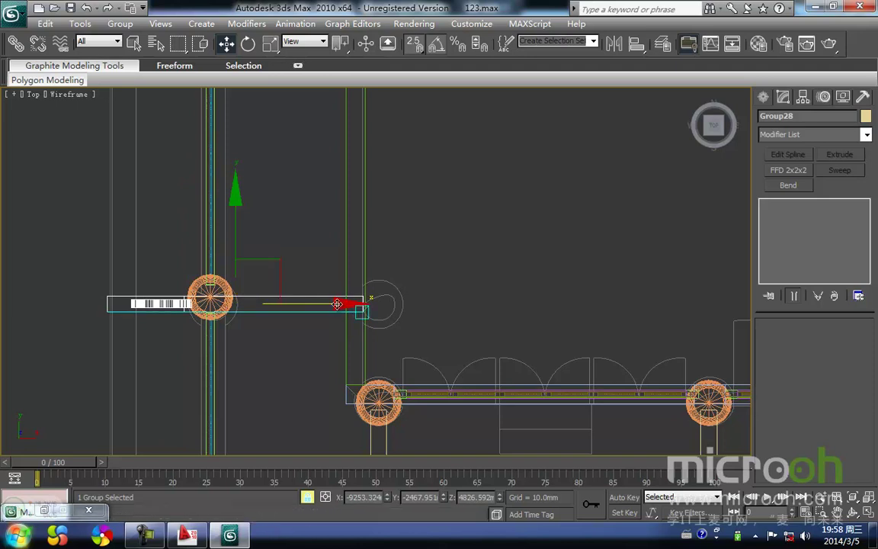
- Snap the group's inner end to the wall's outer face and centre its beams on the side column in plan
drag(362, 314, 352, 401)
scroll(369, 340, up, 2)
middle_drag(360, 334, 351, 259)
scroll(352, 279, down, 1)
drag(350, 263, 336, 360)
middle_drag(226, 317, 360, 252)
drag(160, 294, 333, 280)
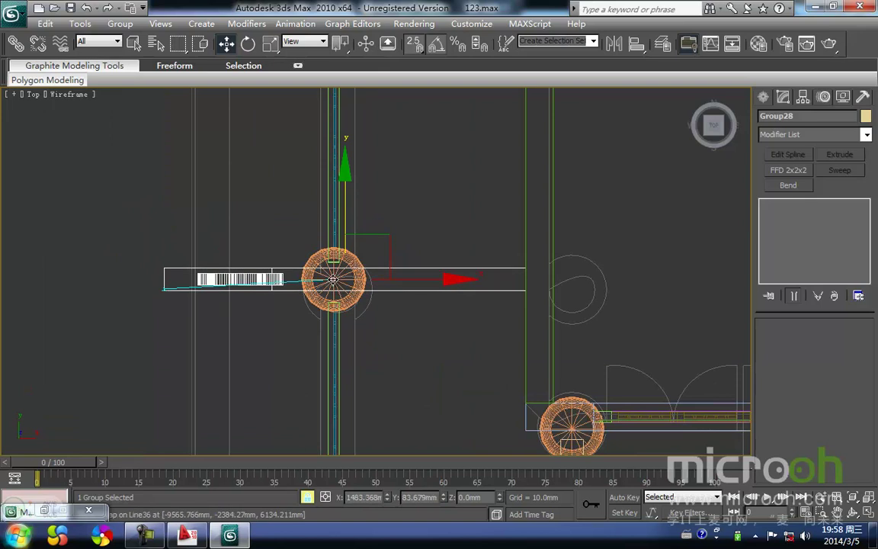
- Shift the side group horizontally in front elevation to fit its bracket against the outer column and the CAD bracket outline
key(f)
key(z)
scroll(328, 301, down, 2)
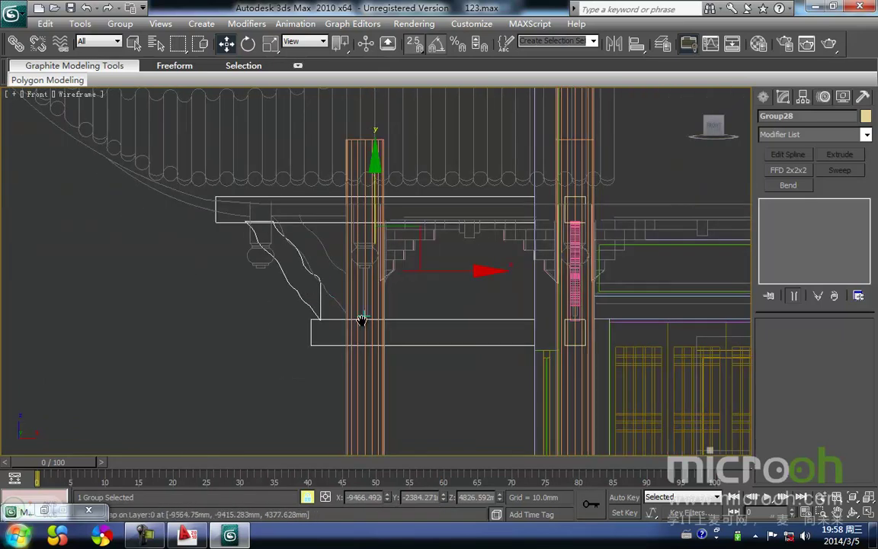
middle_drag(361, 317, 332, 308)
drag(417, 260, 418, 268)
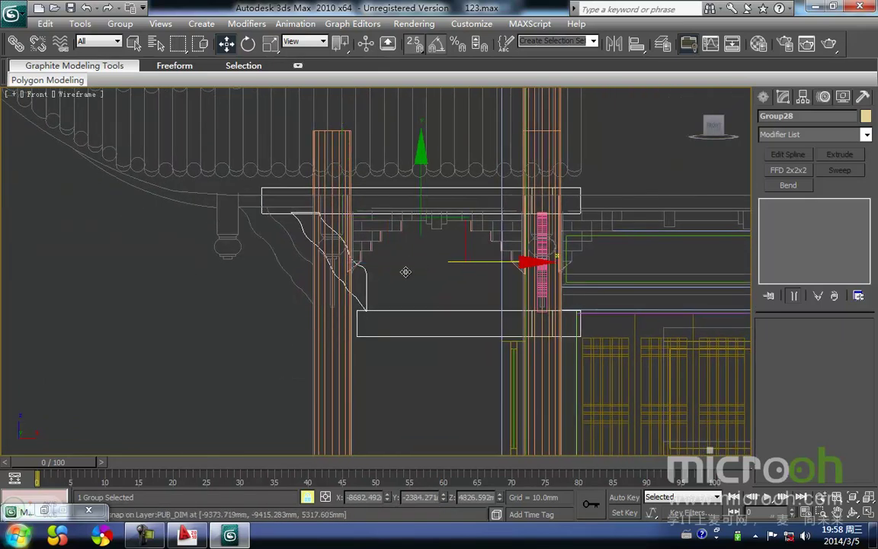
drag(264, 216, 260, 216)
drag(363, 329, 312, 306)
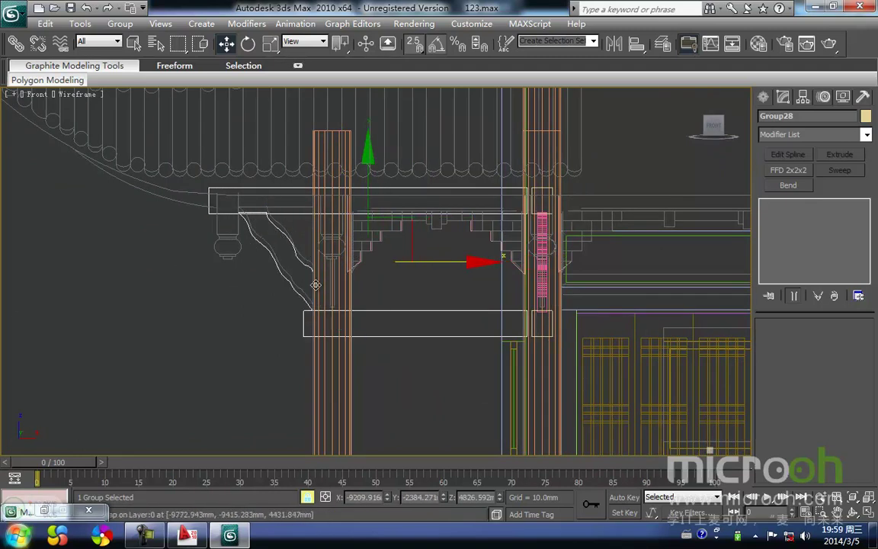
drag(317, 269, 318, 267)
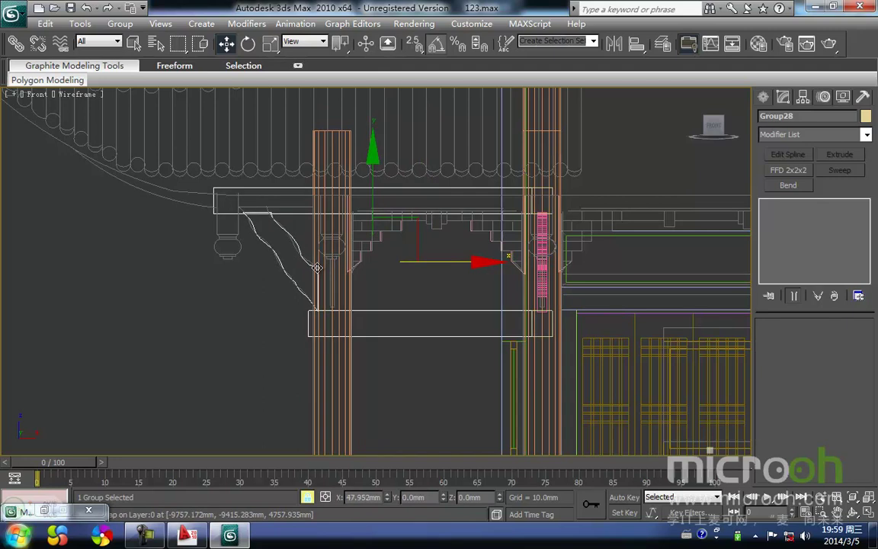
- Copy the side beam-and-bracket group in plan to the other column on the same side of the building
scroll(284, 291, down, 4)
middle_drag(317, 267, 312, 375)
key(t)
key(z)
scroll(319, 306, down, 4)
scroll(311, 375, down, 3)
middle_drag(332, 331, 313, 407)
shift+drag(354, 332, 352, 133)
key(Return)
- Align the copied group's beams with the second side column in plan
scroll(381, 206, up, 4)
middle_drag(368, 231, 411, 342)
key(s)
drag(258, 308, 329, 298)
scroll(275, 335, down, 5)
- Group the two side beam-and-bracket groups together as Group30
click(332, 343)
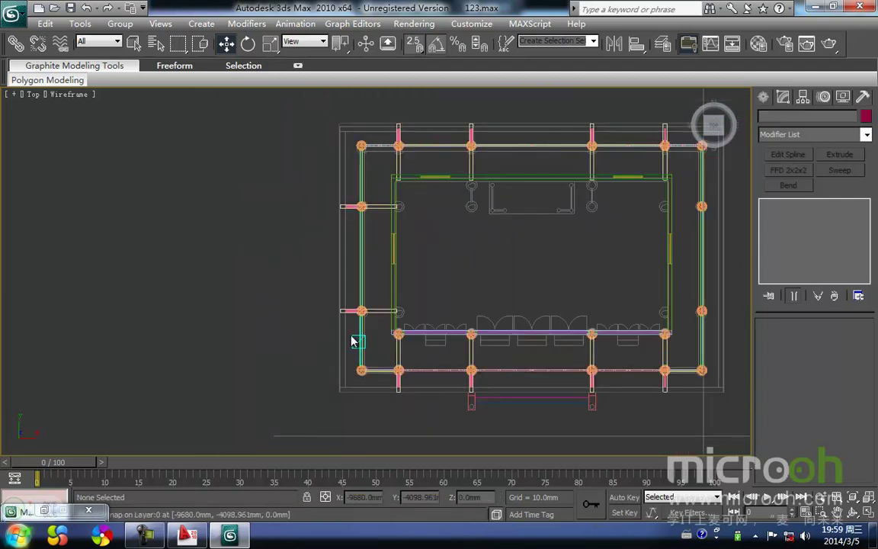
drag(321, 194, 321, 193)
click(329, 329)
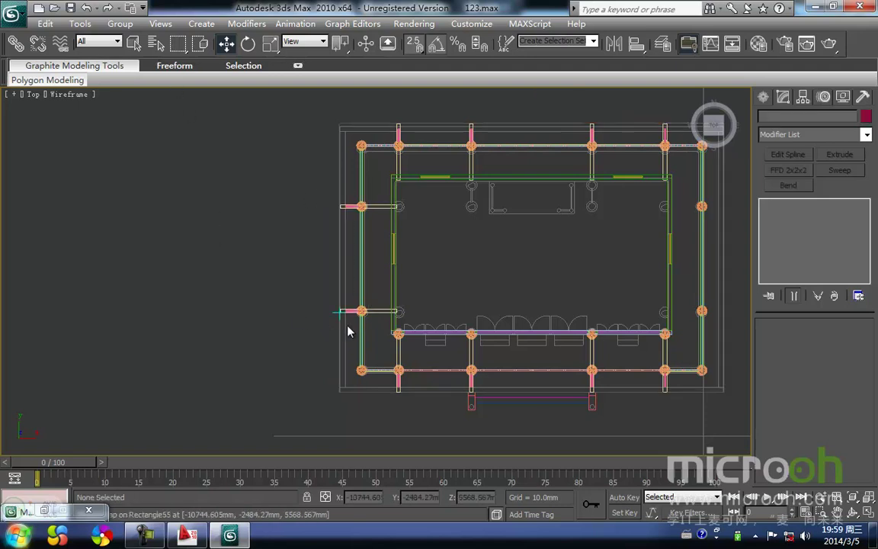
drag(355, 218, 344, 203)
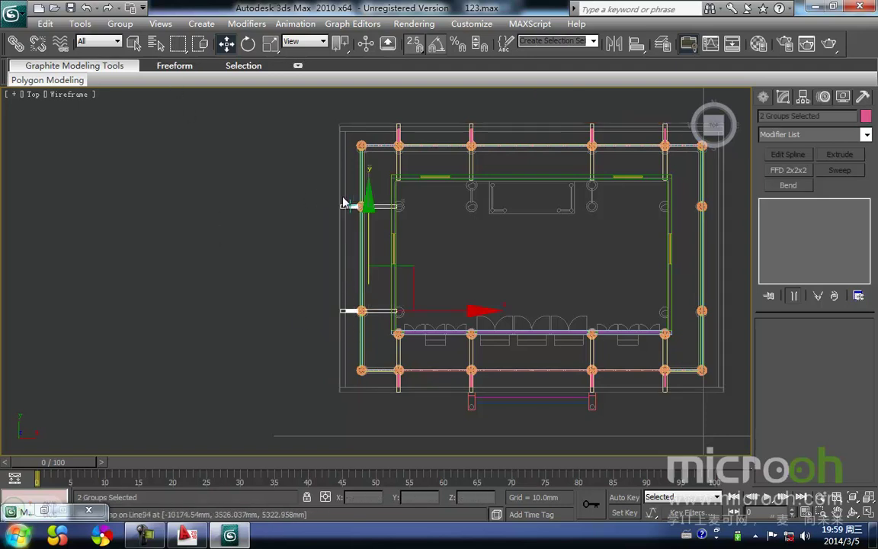
click(119, 23)
click(127, 42)
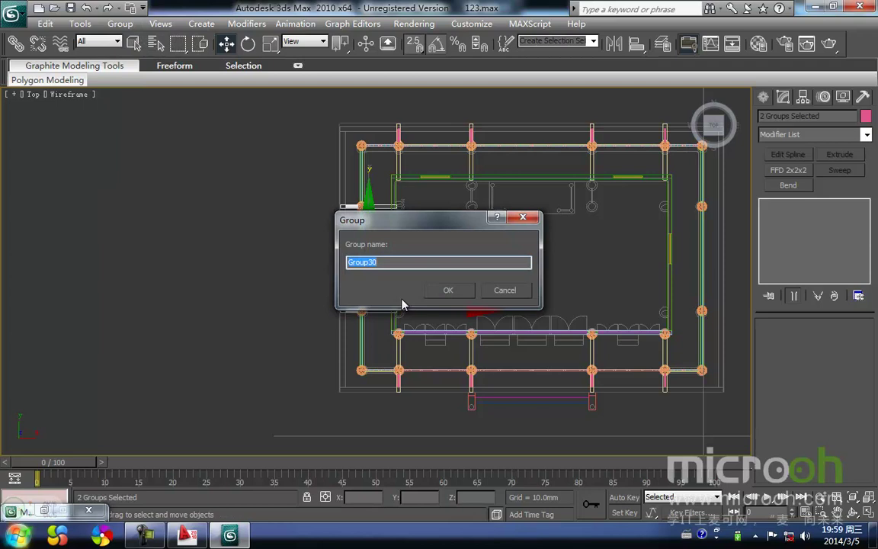
click(467, 296)
- Make one copy of the paired side groups towards the building's opposite side and mirror it on the X axis without cloning
middle_drag(418, 307, 280, 311)
shift+drag(227, 261, 478, 288)
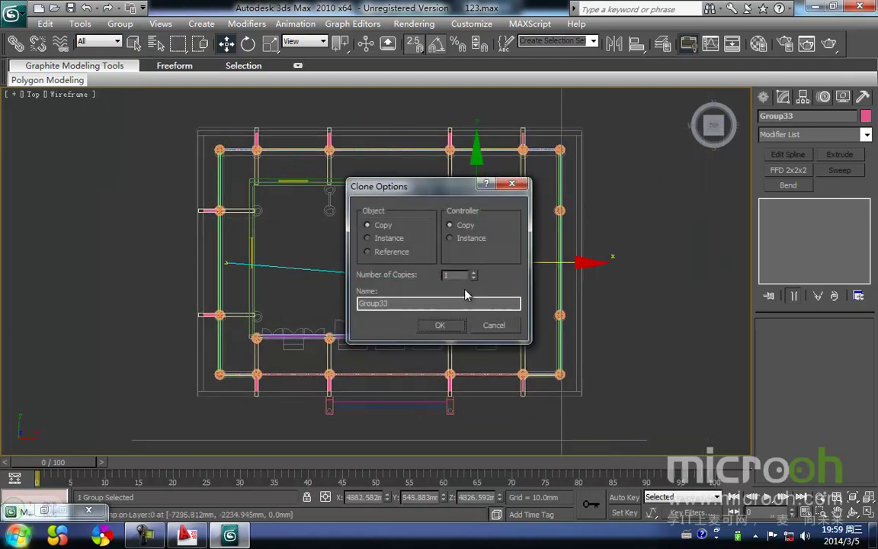
click(450, 326)
click(615, 45)
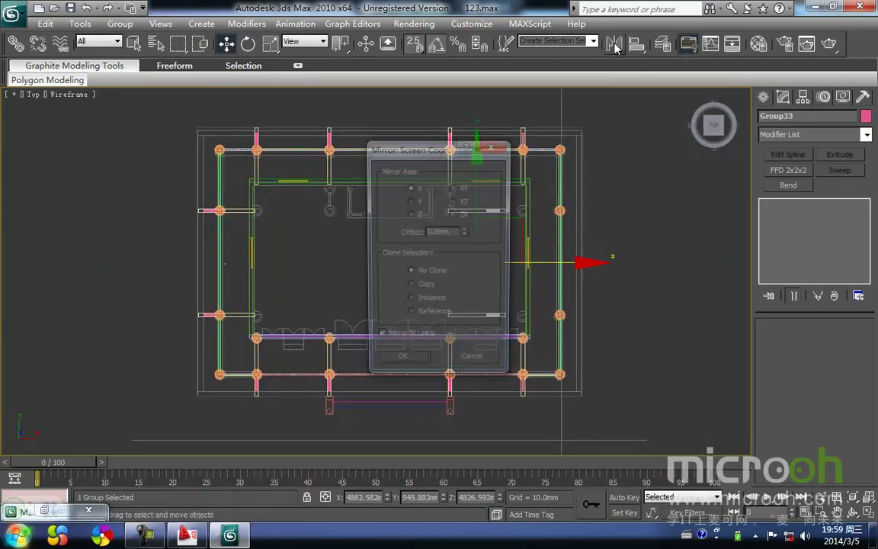
click(404, 366)
- Shift the mirrored group horizontally in front elevation to fit its bracket against the opposite outer column and the CAD bracket outline
key(f)
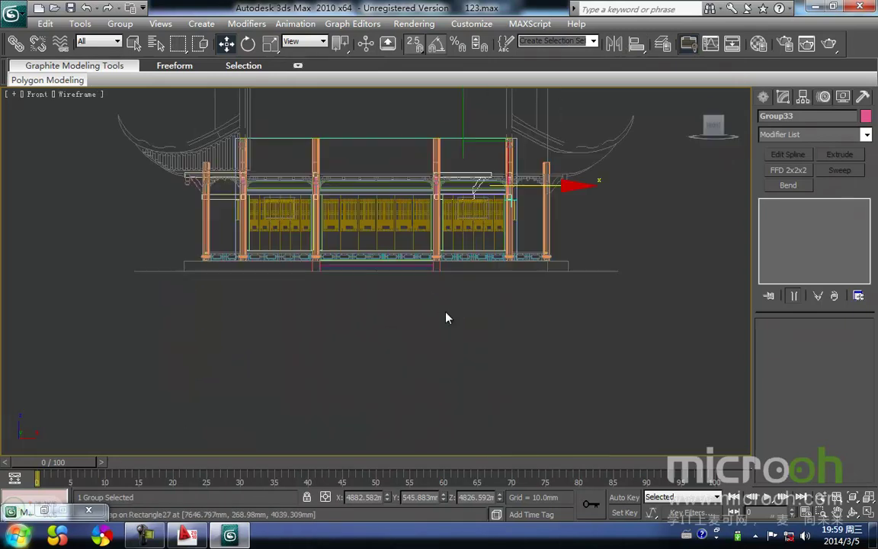
scroll(447, 318, up, 6)
middle_drag(580, 281, 332, 298)
scroll(467, 302, down, 5)
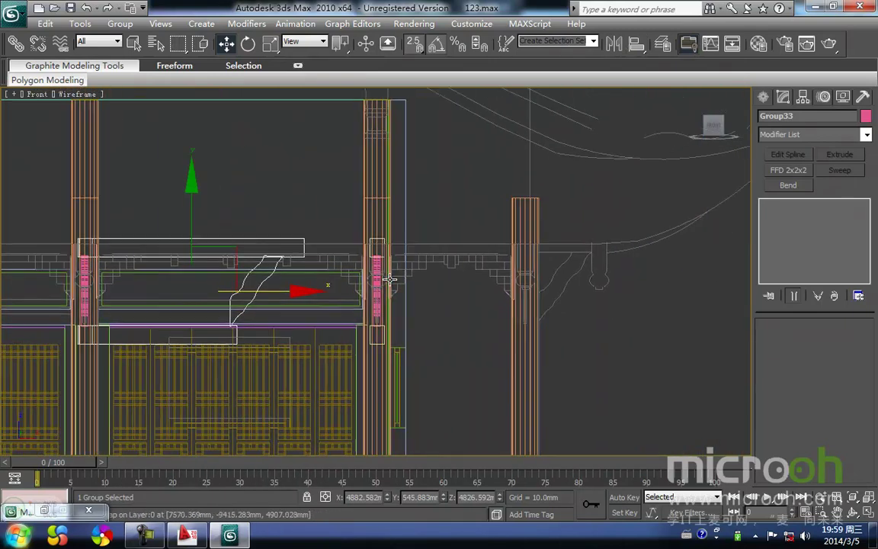
drag(308, 259, 577, 281)
scroll(577, 281, up, 2)
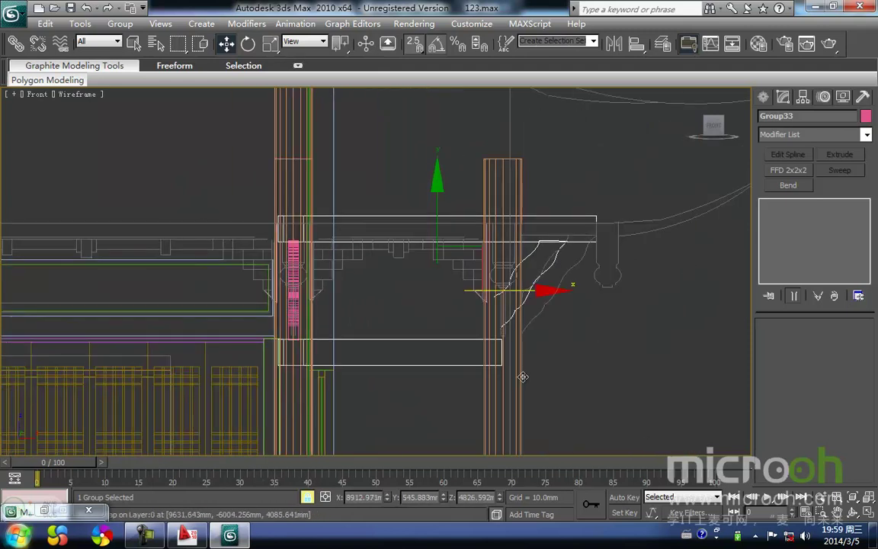
drag(489, 344, 529, 334)
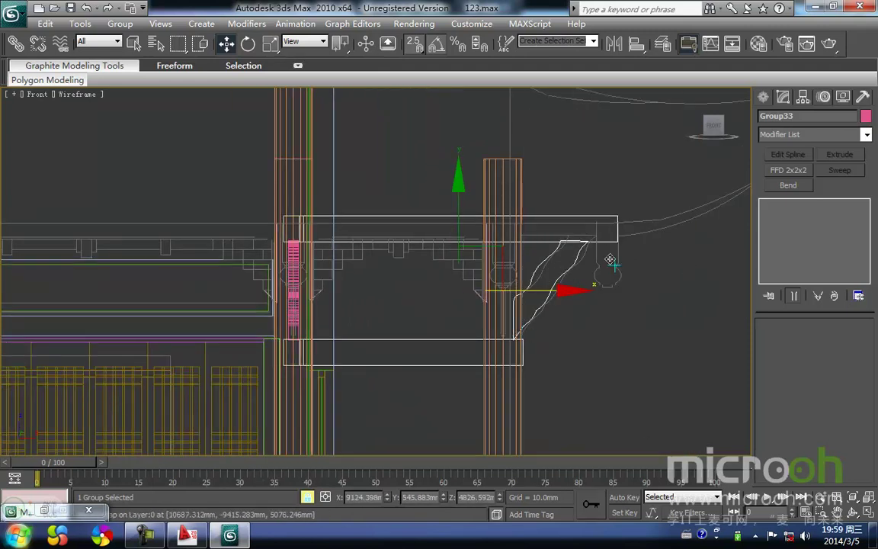
scroll(598, 272, up, 4)
drag(581, 289, 599, 276)
- Inspect the mirrored side group on its columns in shaded 3D and front elevation views
scroll(549, 307, down, 5)
middle_drag(567, 308, 563, 295)
scroll(520, 320, down, 2)
middle_drag(517, 321, 526, 301)
scroll(525, 299, down, 2)
scroll(516, 305, up, 2)
key(F3)
scroll(502, 325, down, 6)
alt+middle_drag(468, 272, 501, 307)
key(f)
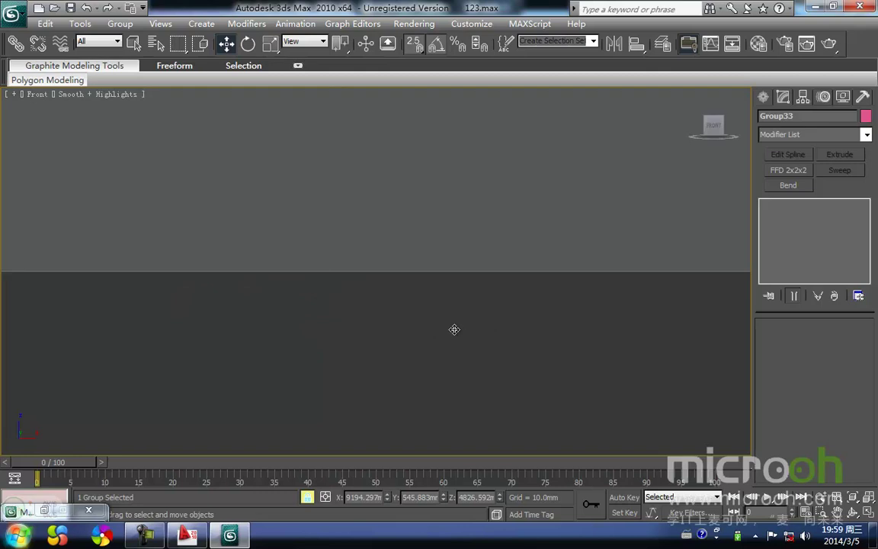
key(z)
scroll(431, 327, down, 5)
scroll(430, 328, down, 4)
middle_drag(353, 329, 494, 317)
- Examine the shaded left elevation, comparing the eave beams and brackets with the CAD roof-frame outlines
key(l)
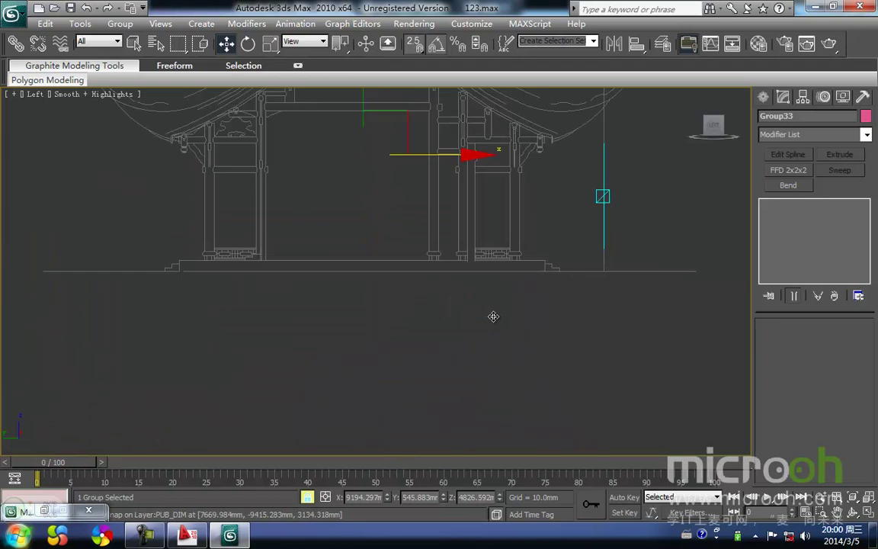
scroll(493, 316, up, 3)
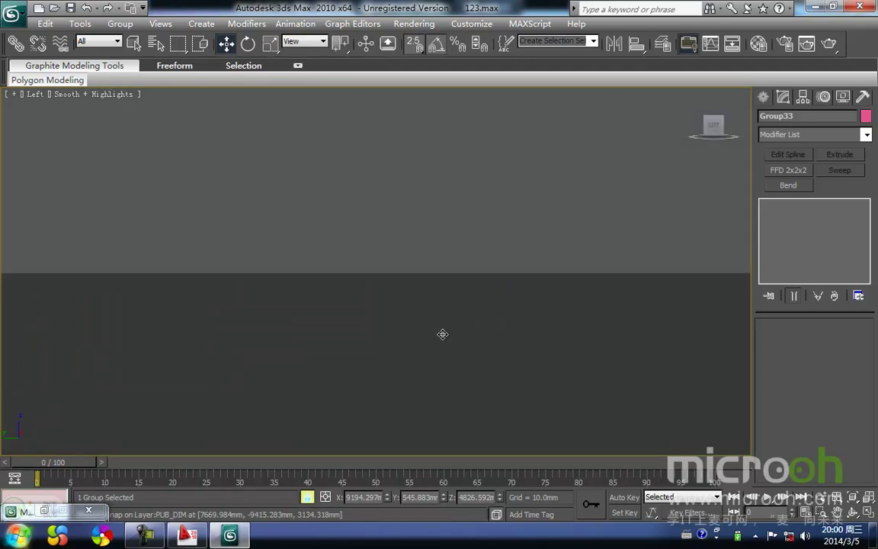
scroll(408, 315, down, 10)
scroll(402, 339, up, 8)
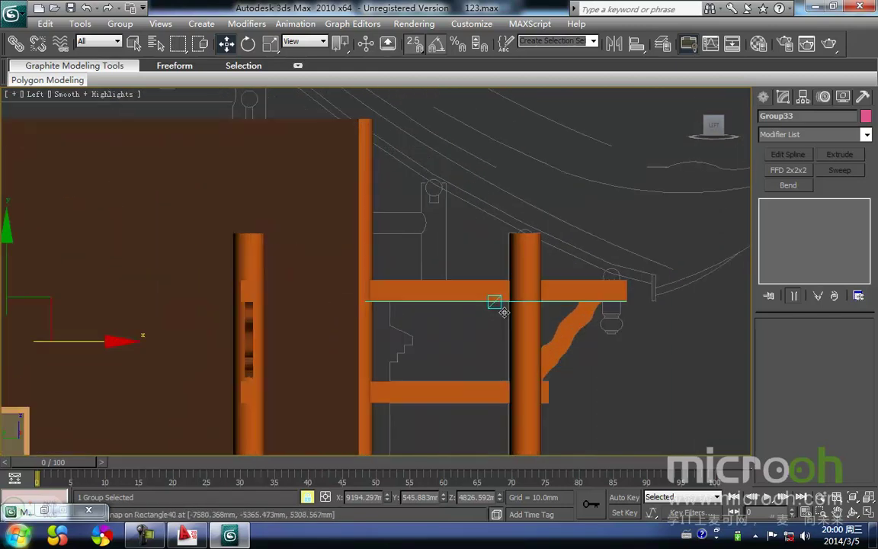
scroll(611, 328, up, 4)
scroll(509, 305, down, 8)
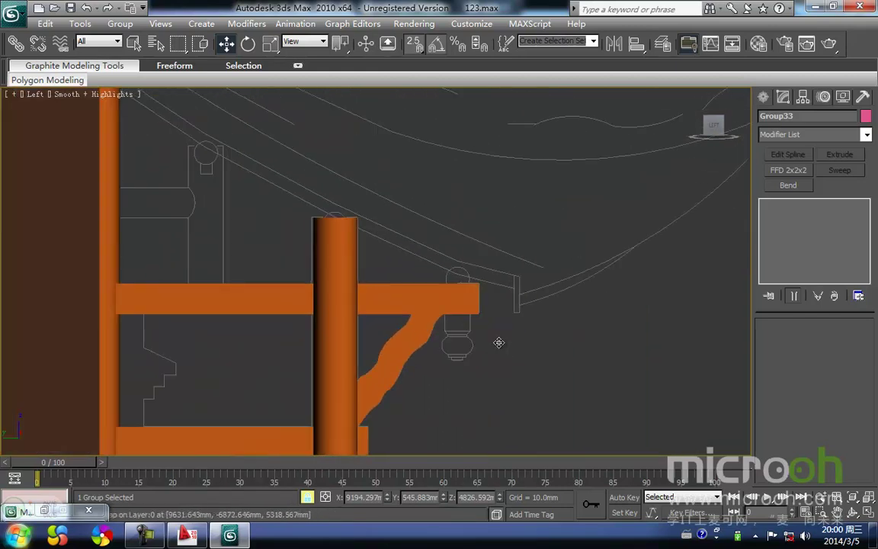
middle_drag(207, 137, 267, 189)
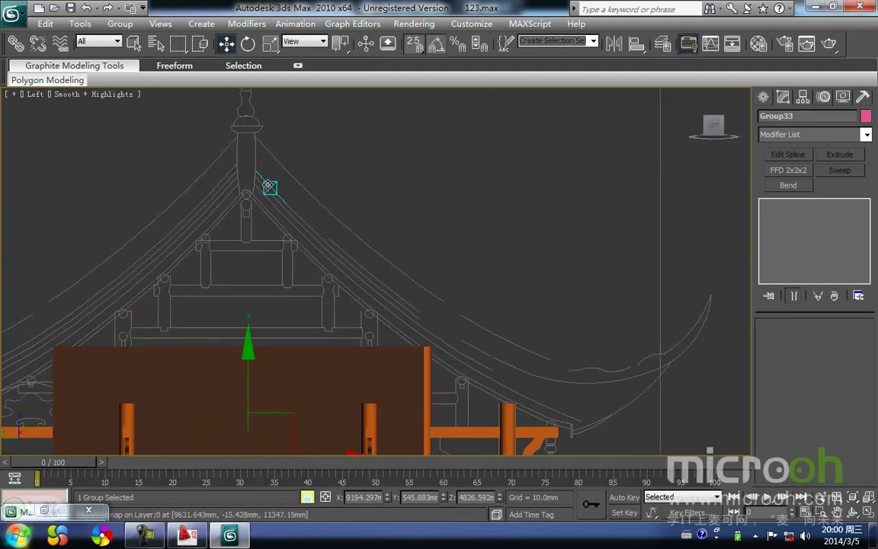
middle_drag(602, 410, 500, 354)
middle_drag(447, 331, 458, 326)
middle_drag(332, 314, 424, 306)
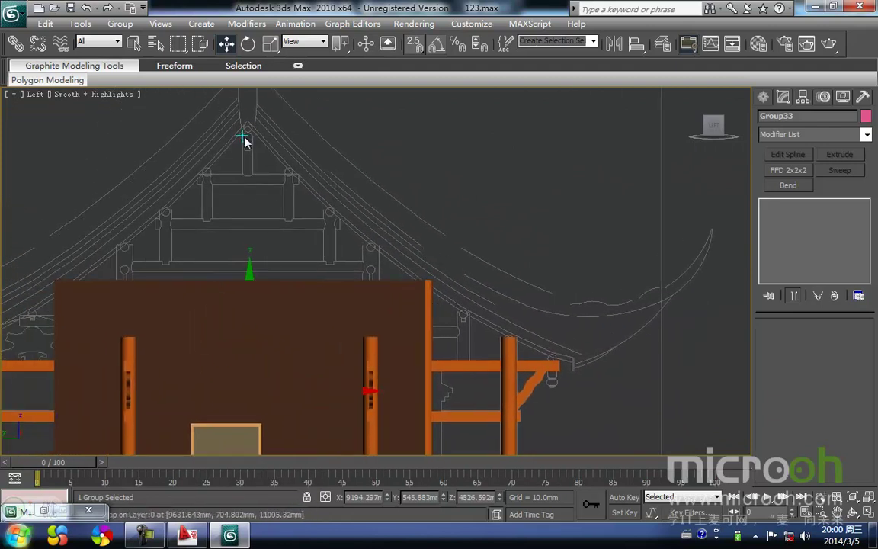
- Review the whole building in an orbited view and recheck the mirrored side group in front wireframe
scroll(240, 139, down, 5)
alt+middle_drag(346, 211, 377, 239)
scroll(376, 240, up, 6)
middle_drag(303, 222, 276, 286)
key(F3)
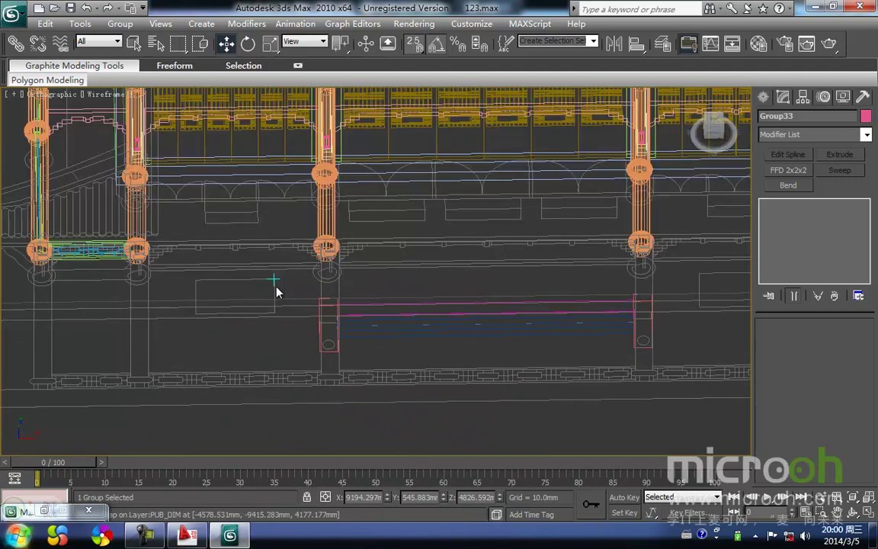
key(f)
scroll(298, 249, up, 8)
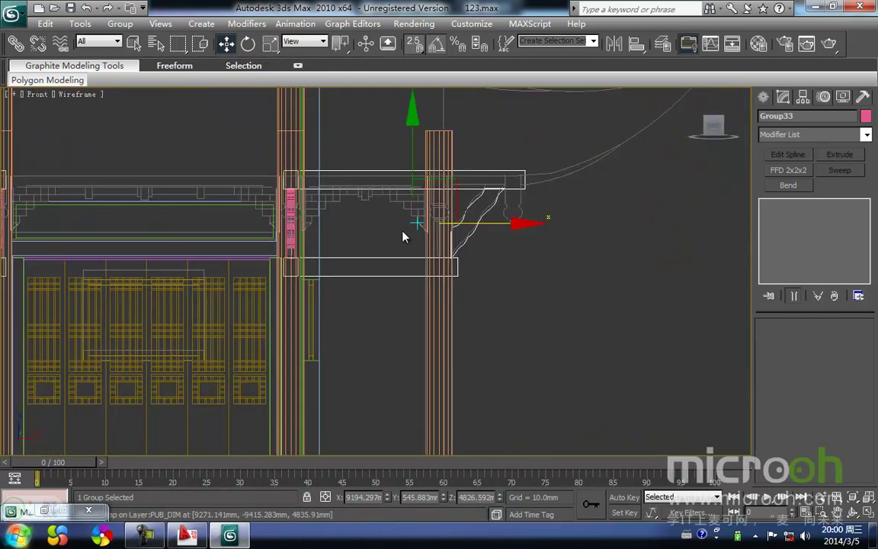
scroll(404, 236, down, 8)
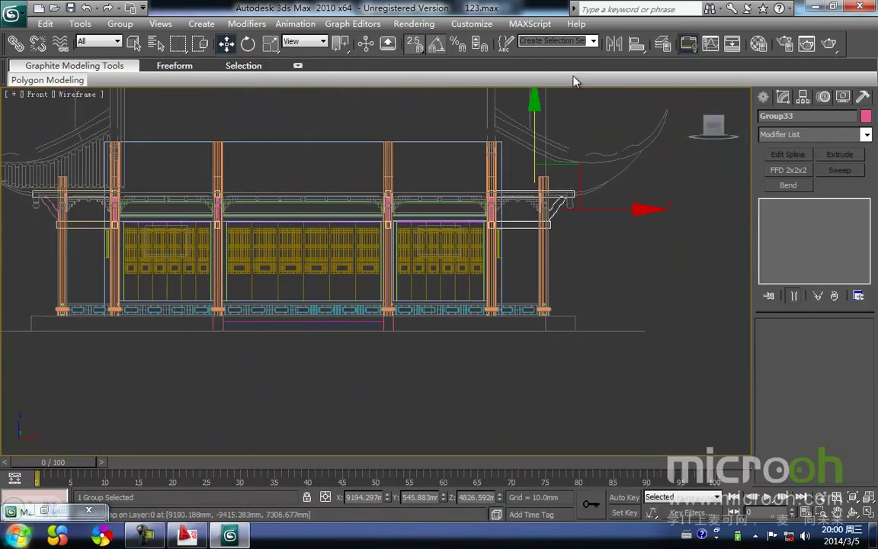
- Show the zhenglimian layer in place of beilimian and hide all geometry so only the CAD drawings remain in front view
click(667, 44)
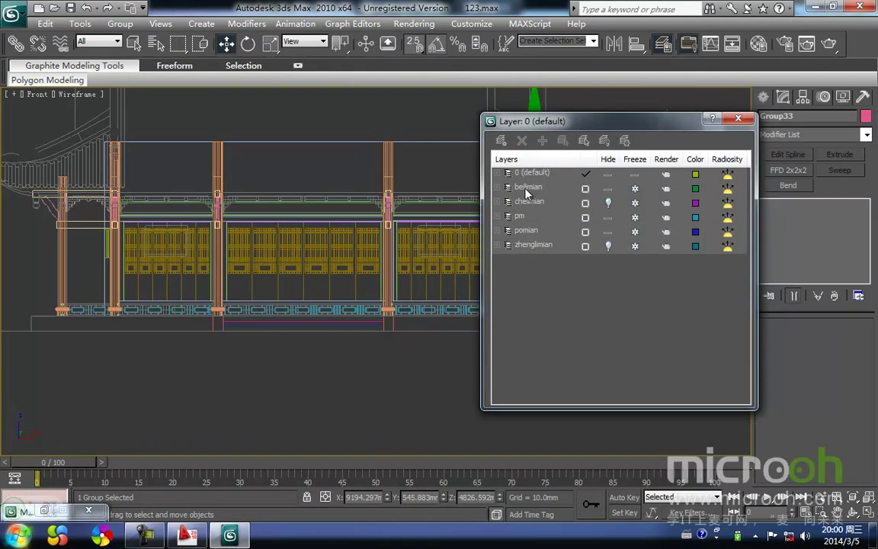
click(608, 245)
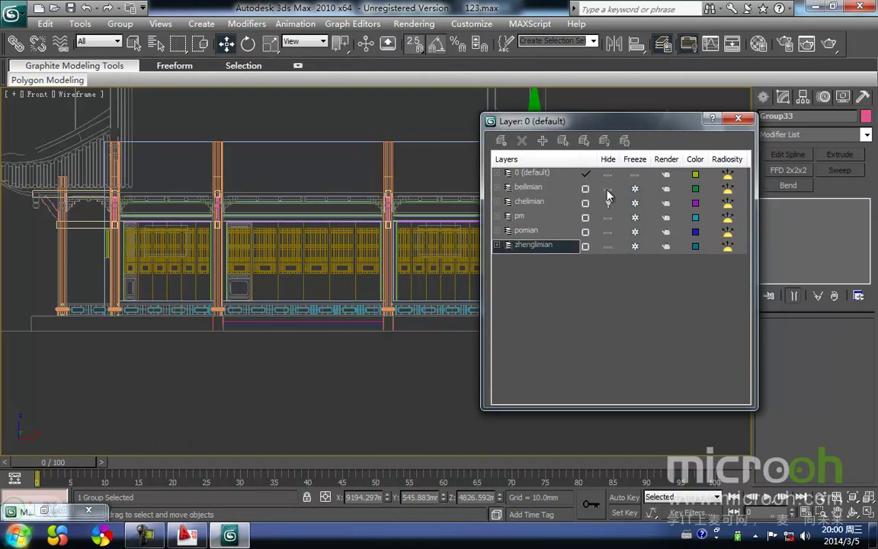
click(607, 190)
middle_drag(291, 351, 295, 247)
key(shift+g)
key(f)
- Close the layer manager and examine the door panels, thresholds, door steps and entrance stairs in the front elevation drawing
scroll(294, 354, up, 5)
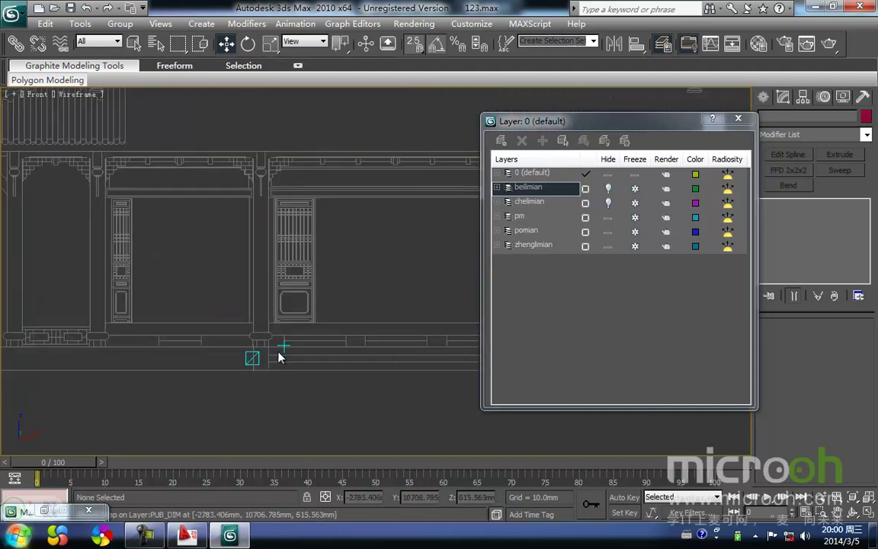
scroll(117, 329, up, 2)
scroll(131, 329, down, 2)
middle_drag(131, 329, 201, 306)
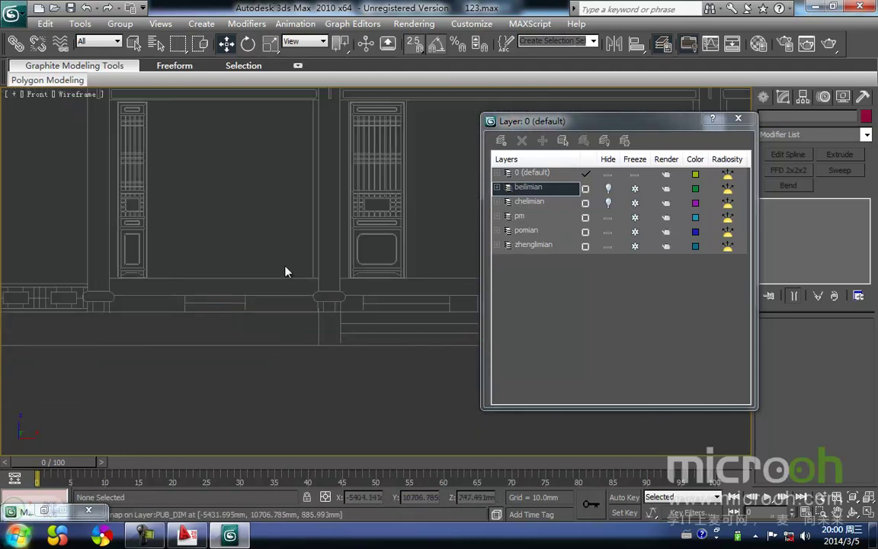
click(738, 118)
scroll(161, 356, down, 3)
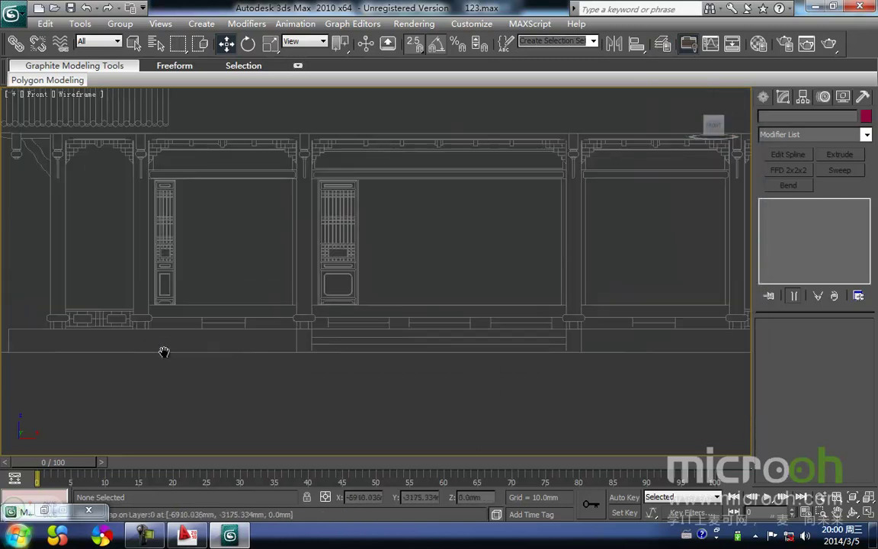
scroll(236, 318, up, 4)
middle_drag(235, 318, 281, 339)
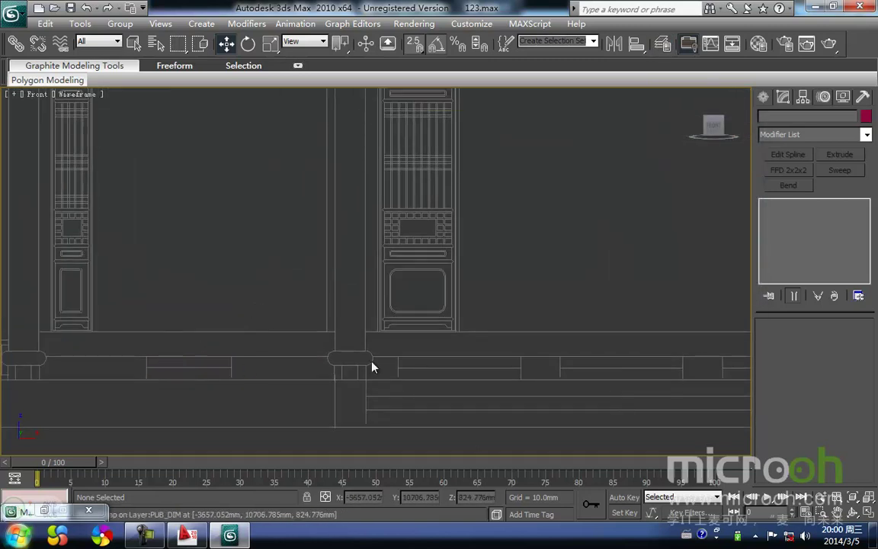
middle_drag(482, 377, 313, 369)
scroll(607, 372, down, 2)
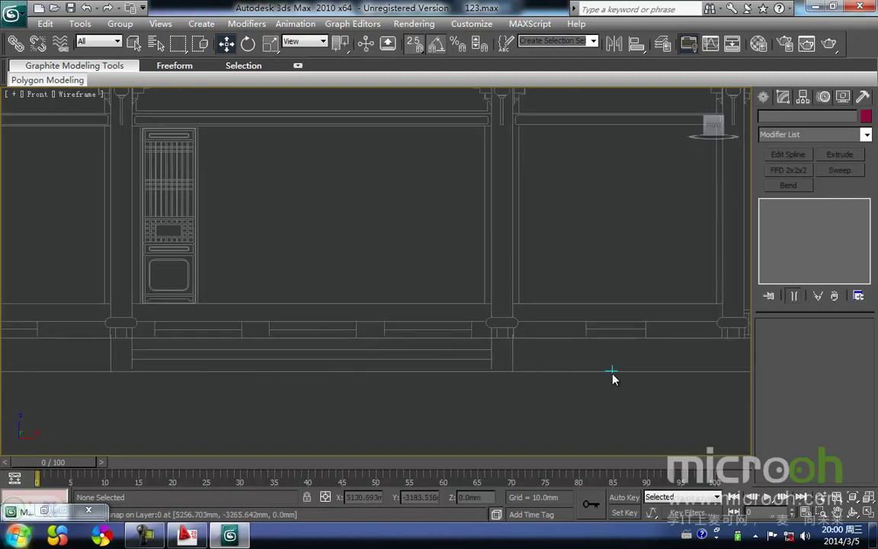
middle_drag(599, 378, 555, 373)
- Start a rectangle spline in plan near the small steps in front of the doors
key(t)
scroll(341, 357, down, 3)
scroll(282, 305, up, 2)
scroll(291, 253, up, 2)
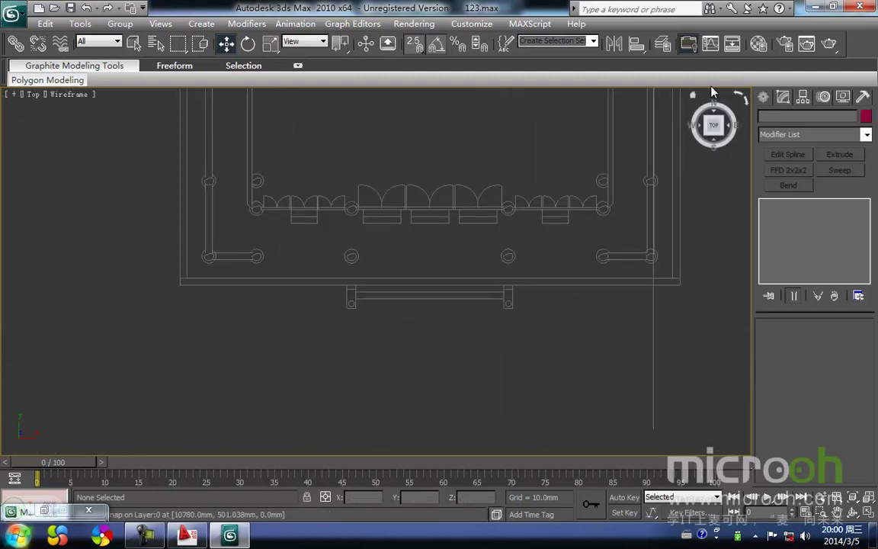
click(765, 97)
click(841, 195)
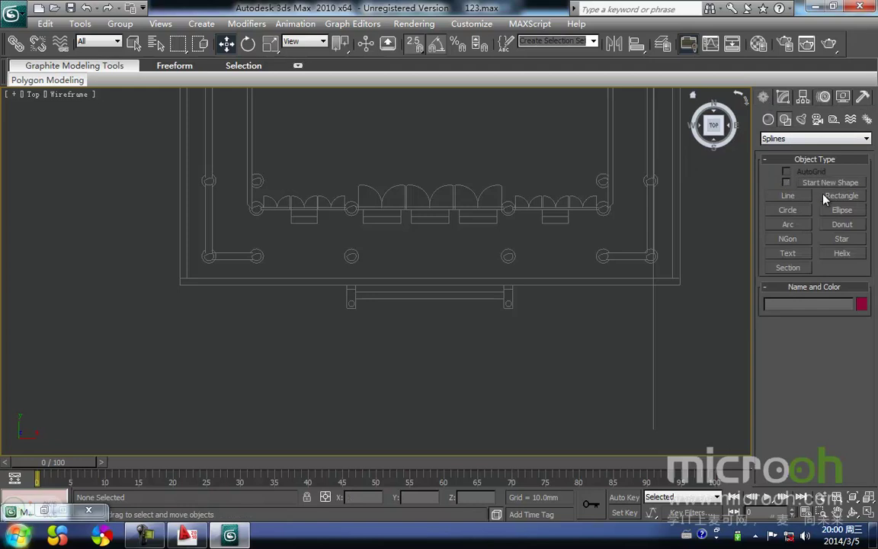
scroll(319, 241, up, 5)
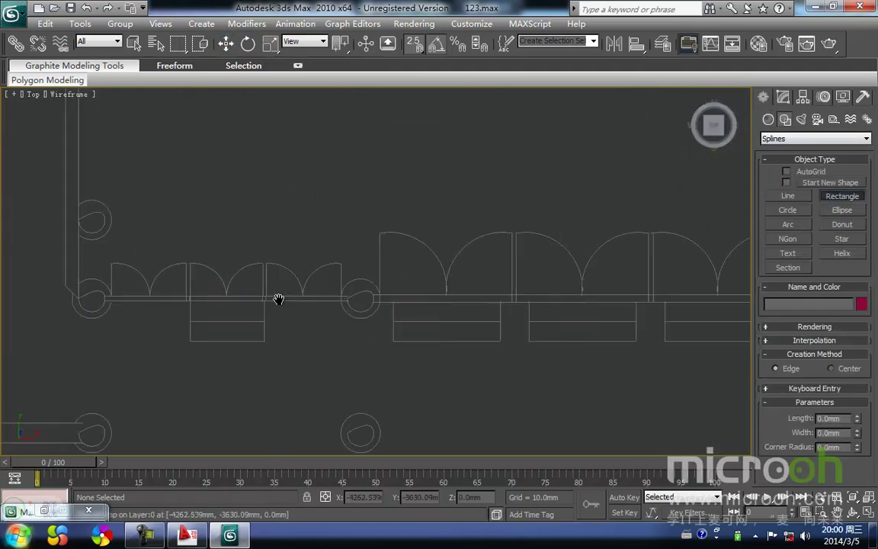
- Draw a rectangle of about 344 by 1140 mm over the upper step outline in front of the small middle door
drag(249, 321, 323, 304)
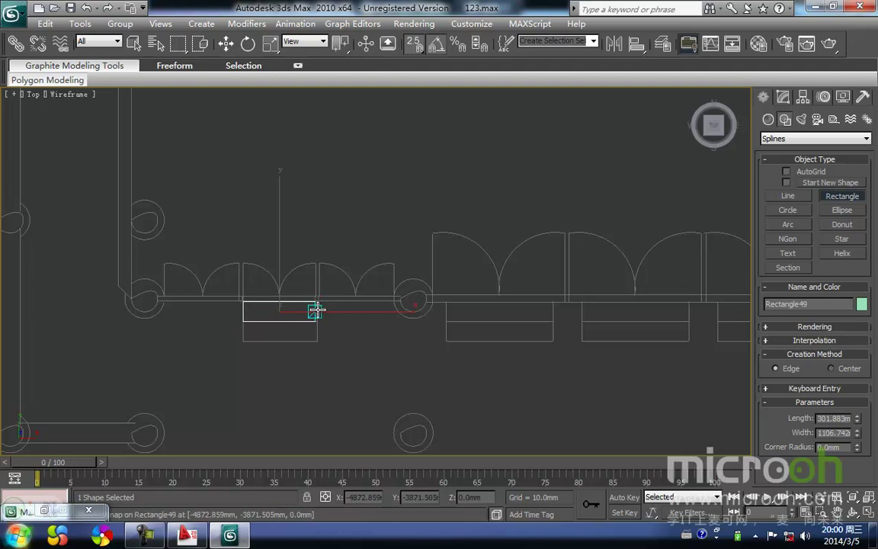
key(ctrl+z)
scroll(311, 319, up, 3)
middle_drag(302, 329, 374, 312)
mouse_move(357, 344)
mouse_down()
mouse_move(199, 305)
mouse_move(202, 297)
mouse_up()
middle_drag(284, 343, 289, 321)
- Raise the rectangle to about Z 600 mm near the platform's top in the front view and unhide the building geometry
key(w)
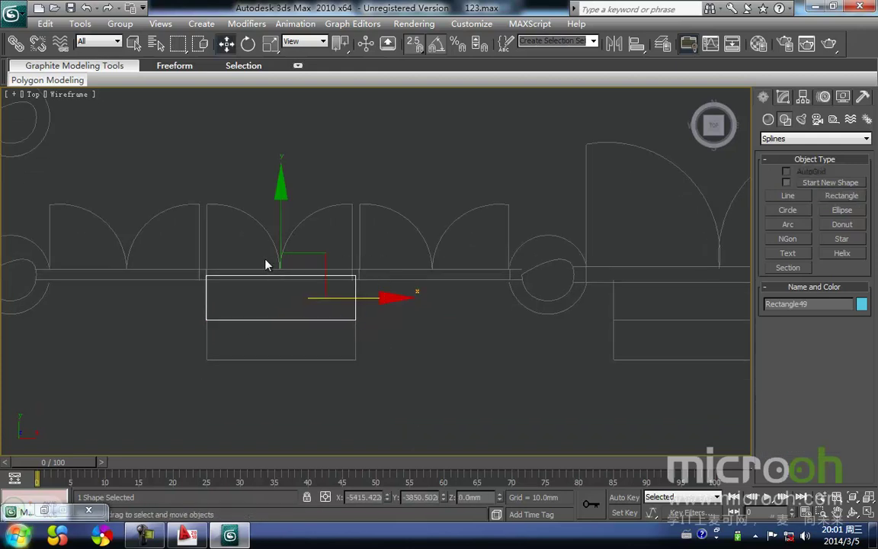
key(f)
drag(357, 265, 359, 214)
scroll(308, 275, up, 3)
middle_drag(255, 283, 336, 271)
drag(337, 271, 340, 285)
middle_drag(355, 283, 366, 280)
key(shift+g)
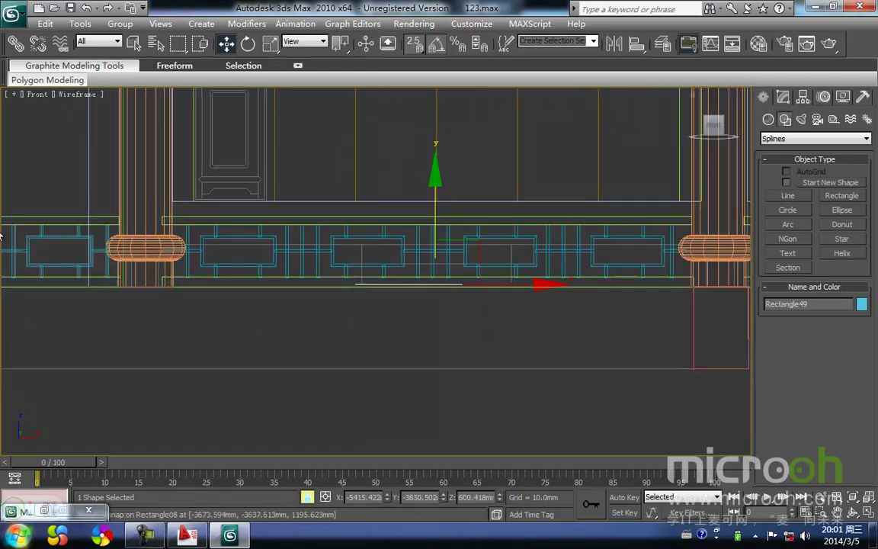
- Extrude the rectangle by 300 mm
click(783, 97)
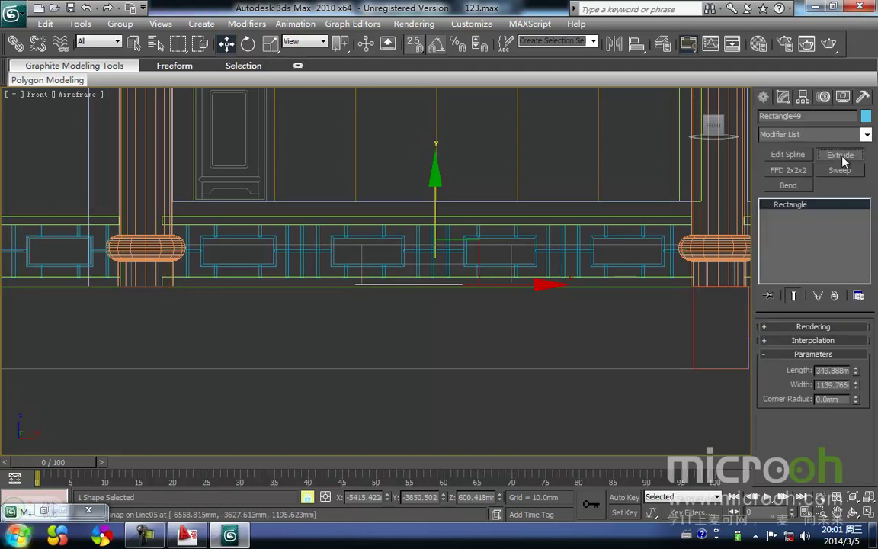
click(840, 155)
double_click(842, 344)
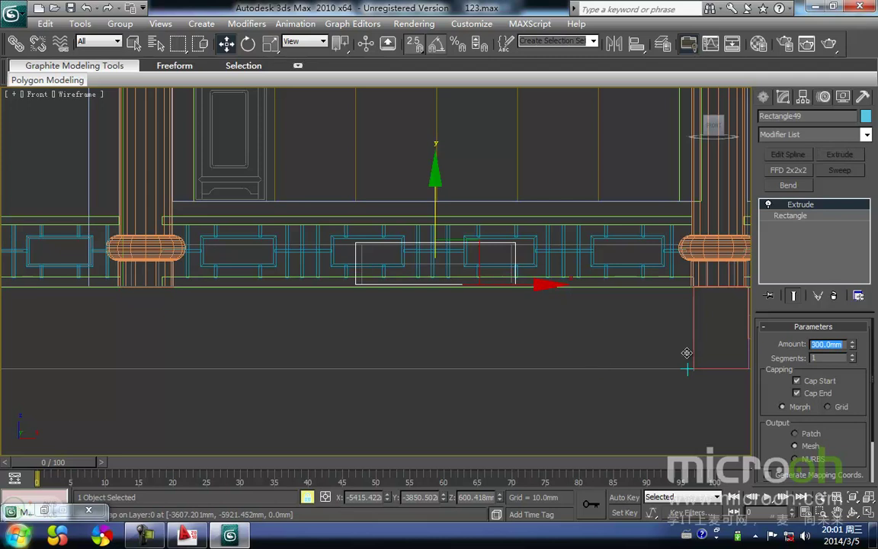
- Snap the extruded block's base onto the platform's top surface and show the model shaded at an angle
scroll(390, 268, up, 4)
click(466, 282)
drag(83, 283, 84, 283)
middle_drag(407, 291, 386, 298)
scroll(457, 309, down, 2)
key(F3)
scroll(533, 328, down, 5)
mouse_move(513, 340)
middle_down()
mouse_move(488, 331)
mouse_move(514, 365)
mouse_move(488, 293)
middle_up()
- Assign the dark grey 台阶 material to the extruded block
key(m)
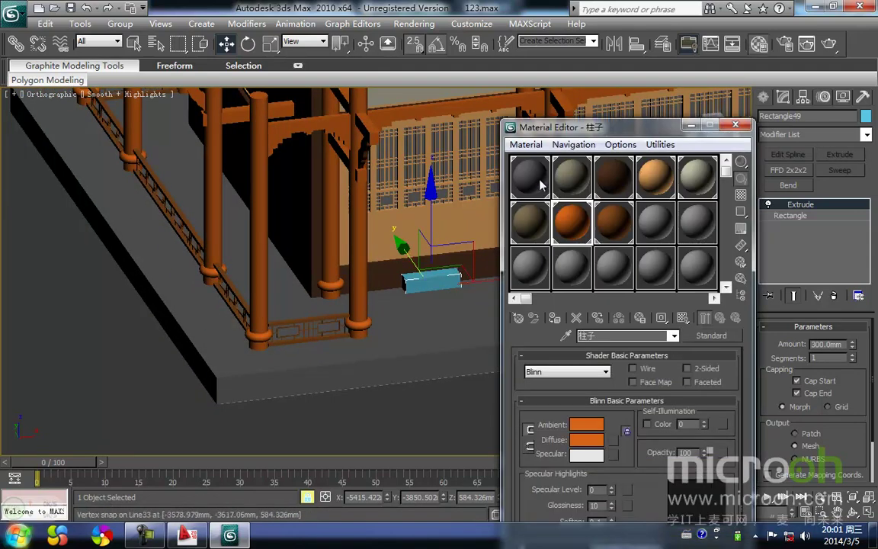
click(530, 180)
click(553, 315)
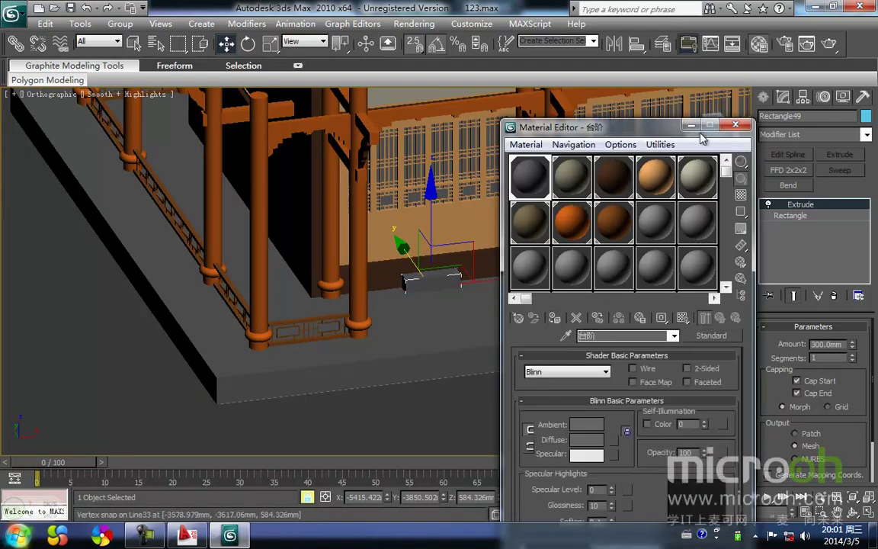
click(735, 124)
- Isolate the block and make one copy directly in front of it, snapped edge to edge in the top view
key(alt+q)
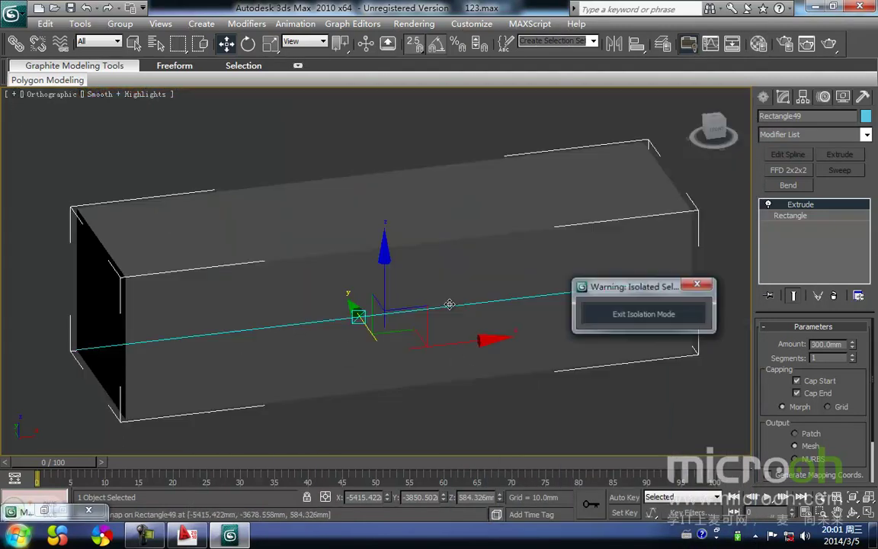
scroll(450, 305, down, 3)
key(t)
scroll(398, 347, down, 3)
key(space)
mouse_move(224, 218)
shift+mouse_down()
mouse_move(218, 316)
mouse_move(222, 310)
shift+mouse_up()
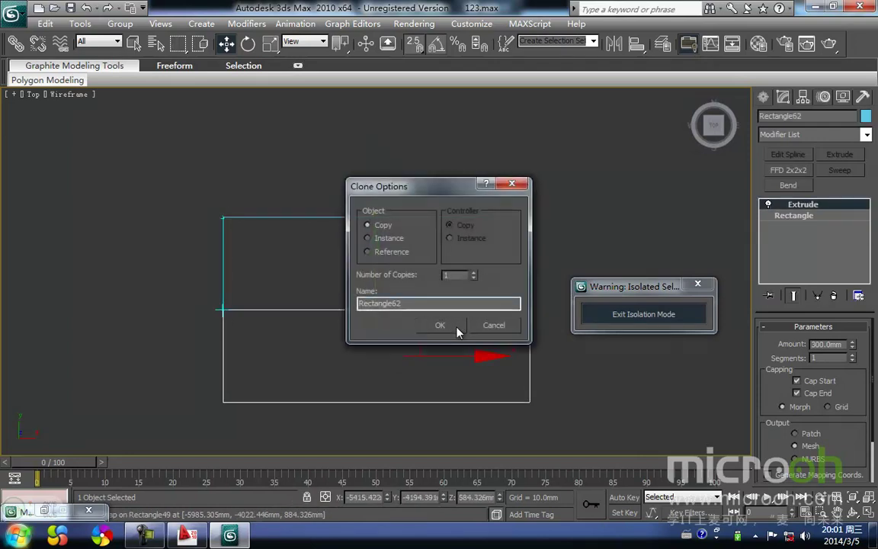
click(440, 325)
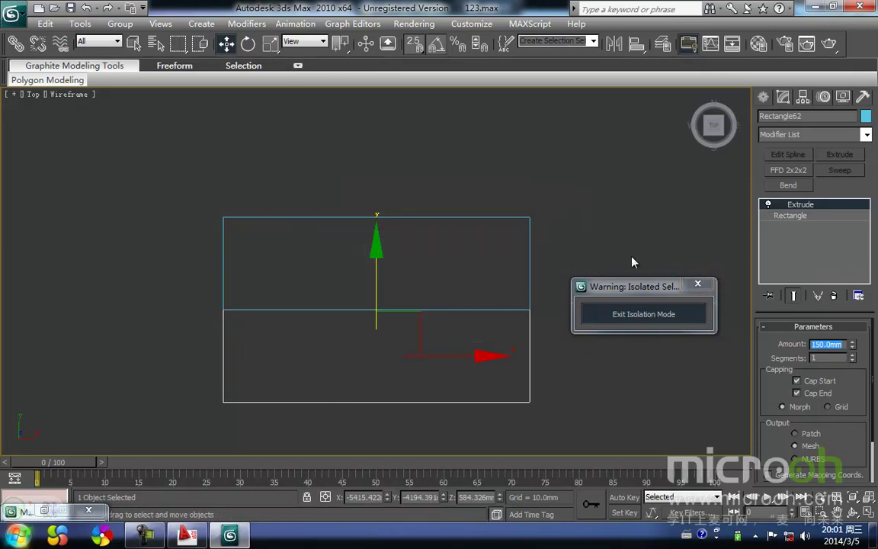
- Set the front block's extrusion amount to 150 mm and leave isolation mode
click(596, 341)
click(629, 313)
scroll(441, 291, down, 1)
key(F3)
scroll(428, 303, down, 4)
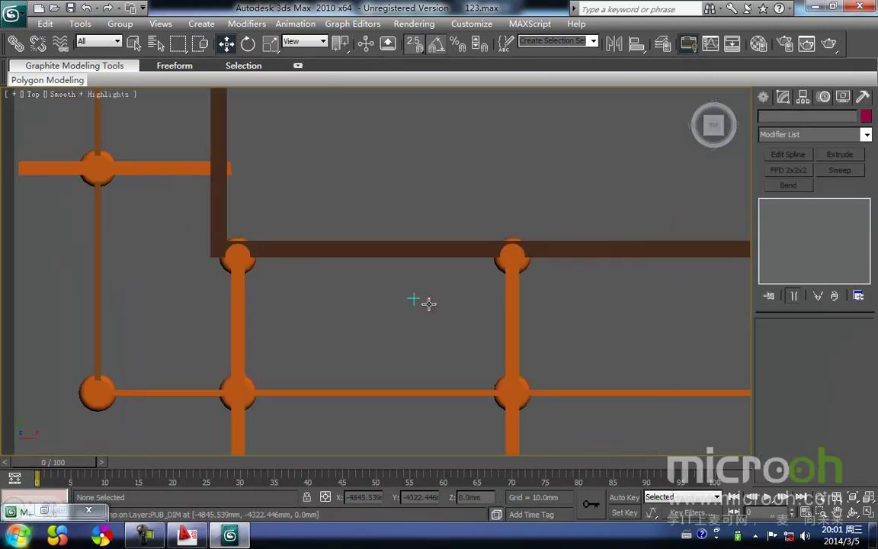
- Copy both step blocks to the central bay and snap them to the left corner of its first wide step outline
mouse_move(415, 321)
alt+middle_down()
mouse_move(433, 284)
mouse_move(442, 231)
mouse_move(366, 274)
mouse_move(347, 272)
alt+middle_up()
click(367, 273)
ctrl+click(364, 282)
key(F3)
key(t)
key(z)
scroll(385, 283, down, 6)
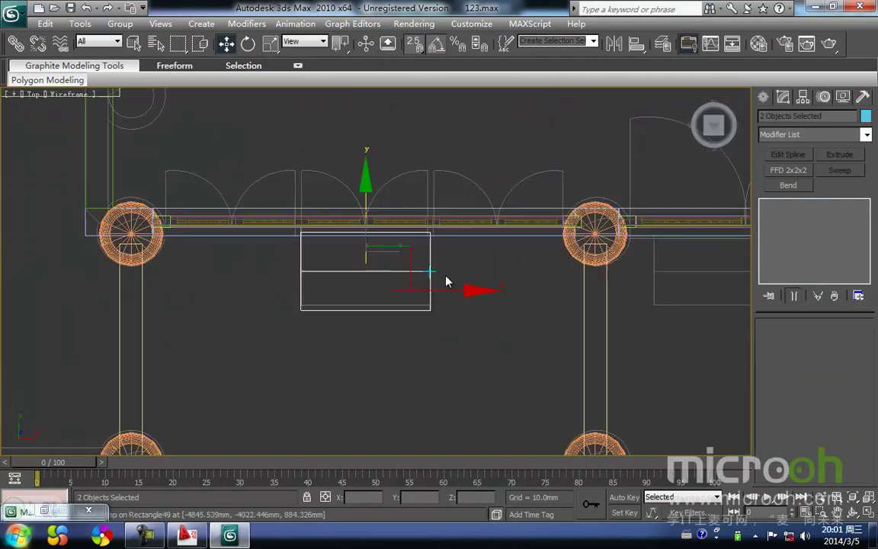
shift+drag(367, 284, 521, 295)
click(454, 333)
key(space)
drag(379, 292, 405, 291)
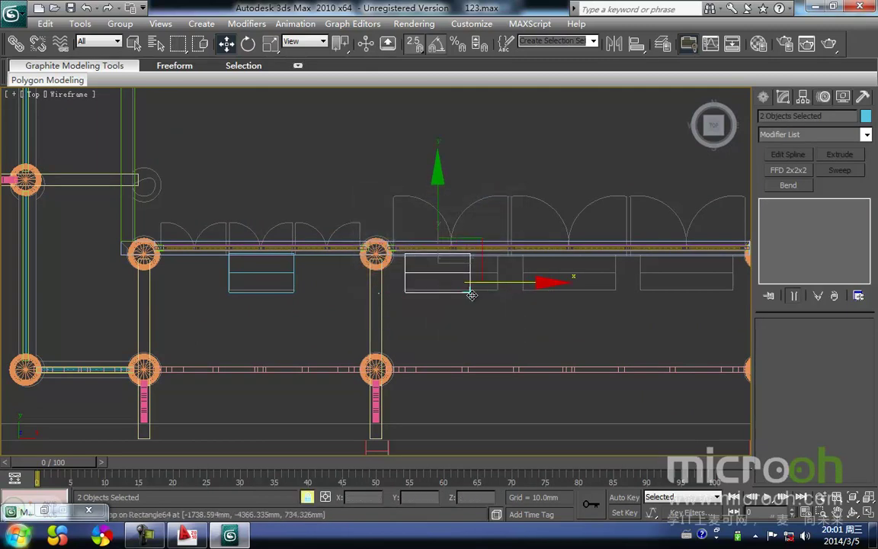
- Add an Edit Mesh modifier to the two copied blocks and enter vertex editing
middle_drag(514, 291, 499, 295)
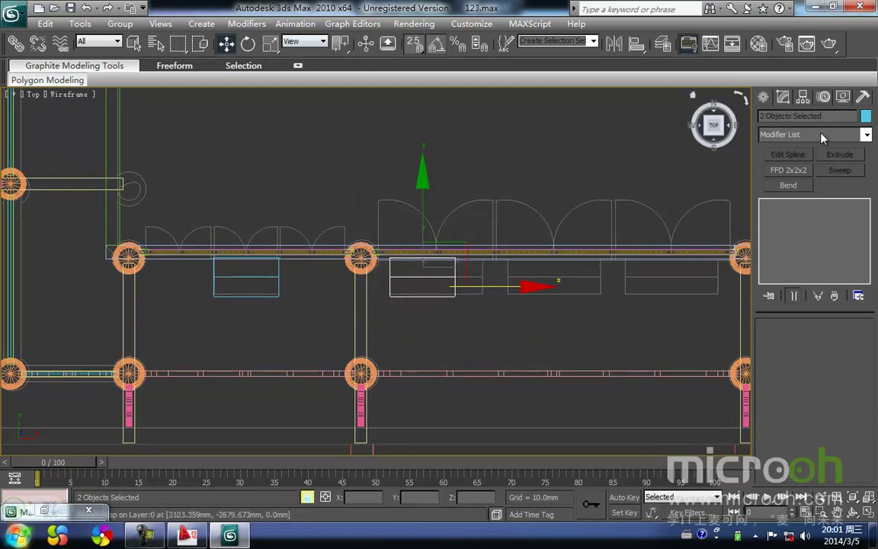
click(867, 136)
scroll(831, 229, down, 5)
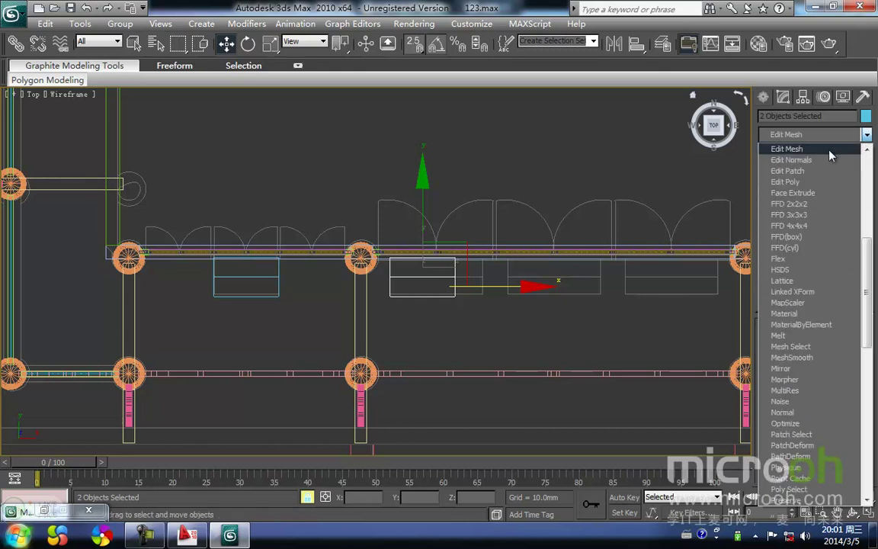
click(830, 147)
key(1)
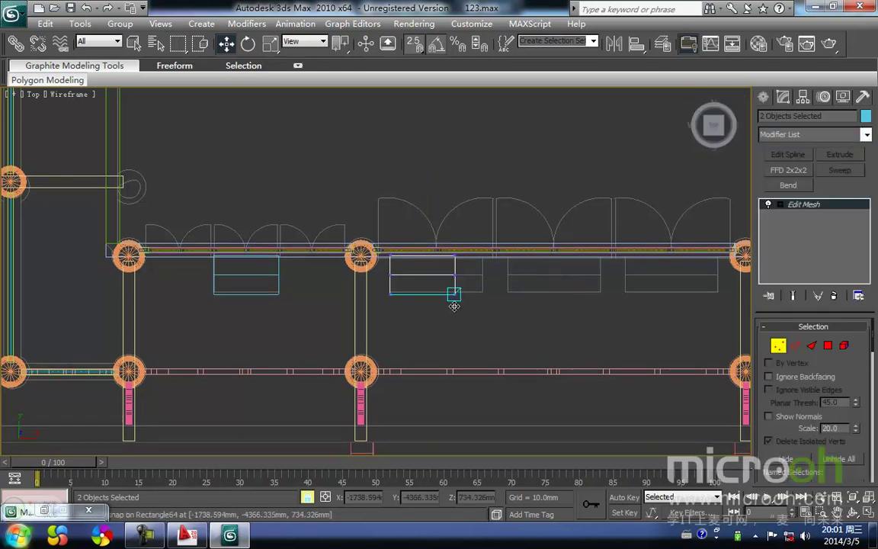
- Move the right-hand vertices of the copied blocks to the right edge of the wide step outline
drag(447, 209, 446, 207)
key(space)
scroll(484, 321, up, 2)
middle_drag(484, 322, 365, 321)
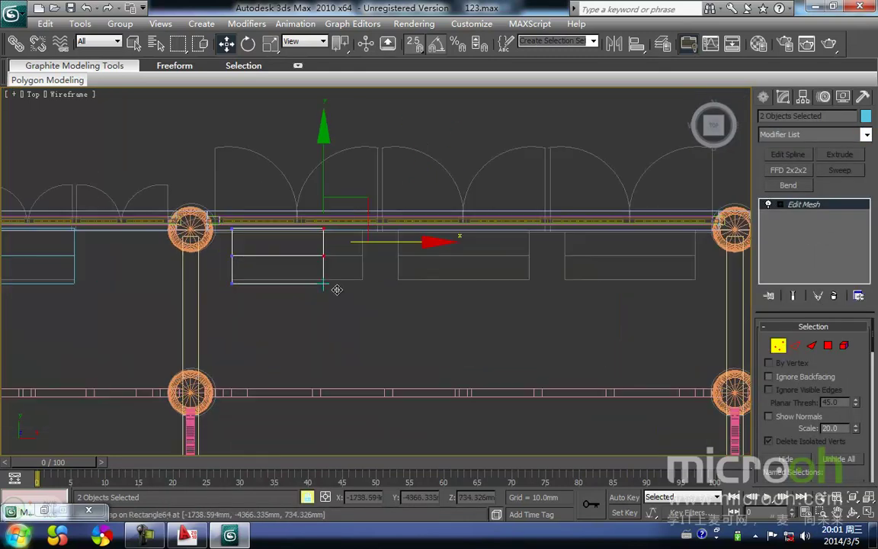
drag(324, 283, 362, 280)
middle_drag(375, 296, 377, 291)
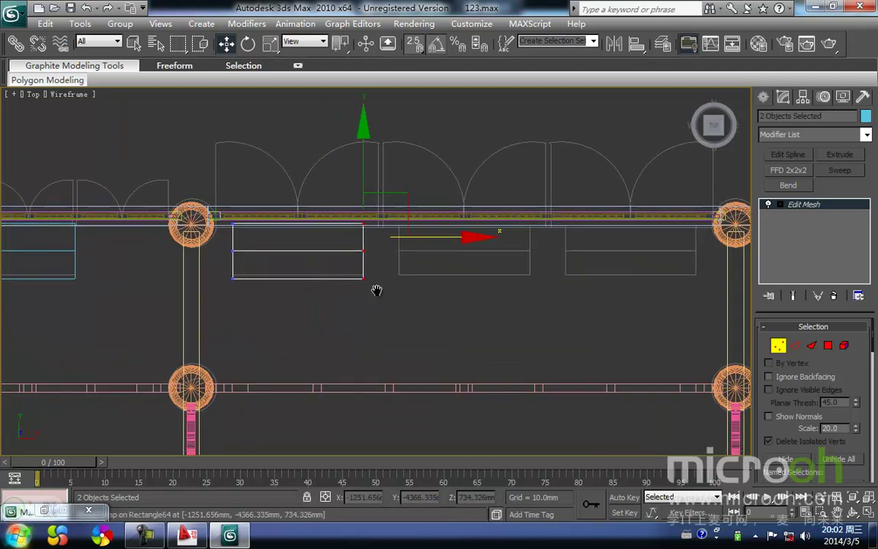
key(space)
key(1)
- Copy the widened pair of steps onto the second and third outlines of the central bay
mouse_move(232, 278)
mouse_down()
mouse_move(378, 288)
mouse_move(397, 281)
mouse_up()
key(Return)
middle_drag(503, 282, 399, 287)
key(space)
shift+drag(294, 287, 445, 288)
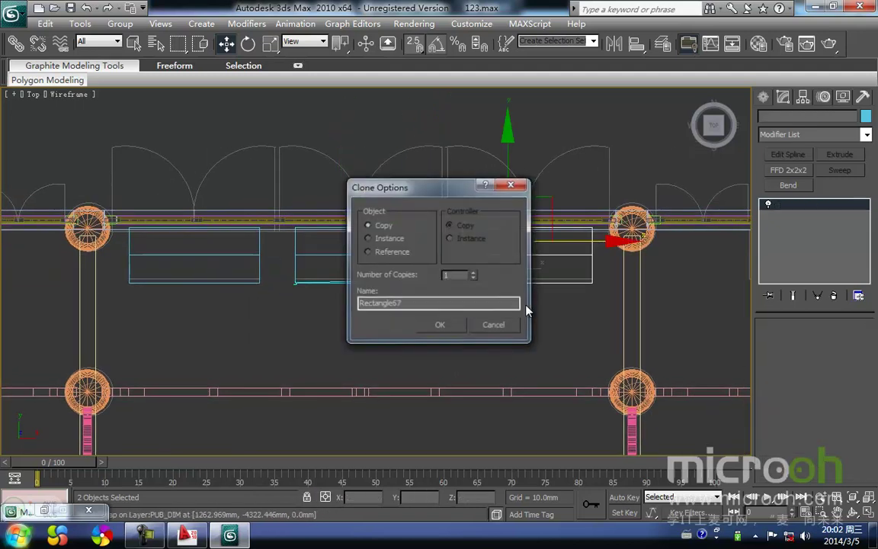
key(Return)
- Copy the pair of steps to the right-hand bay, aligned with the left edge of the small door's step outline
middle_drag(524, 310, 331, 331)
shift+drag(304, 316, 556, 298)
key(Return)
middle_drag(664, 319, 557, 324)
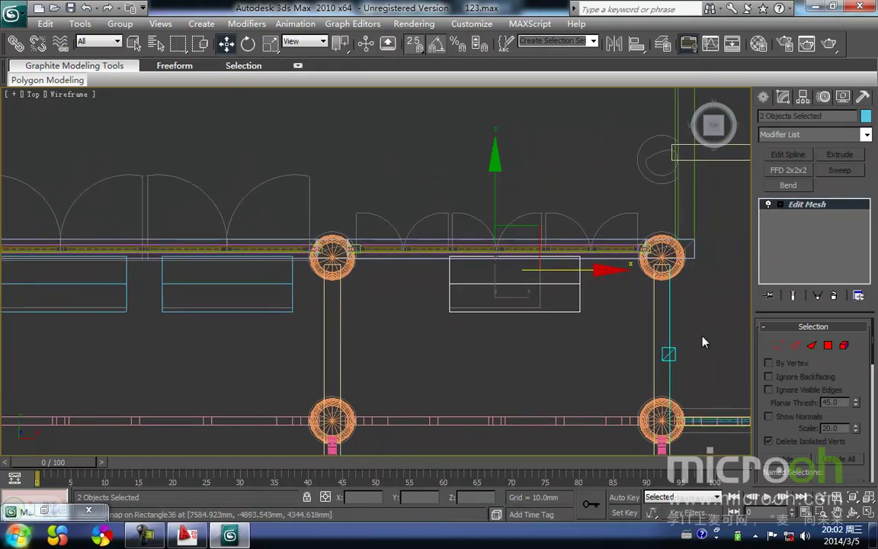
- Move the right-hand vertices of the last copied steps inward to match the narrow outline and deselect them
click(789, 348)
drag(582, 313, 541, 311)
click(556, 329)
click(777, 347)
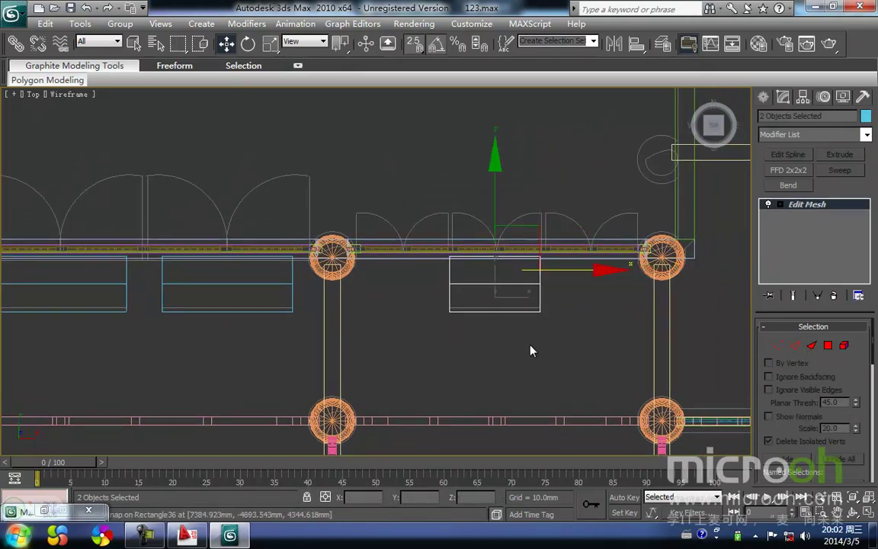
click(529, 349)
- Examine the shaded building from an angle and compare it with the roof outline in the left view
middle_drag(503, 349, 519, 333)
scroll(503, 343, down, 4)
key(F3)
alt+middle_drag(412, 360, 482, 276)
mouse_move(432, 291)
alt+middle_down()
mouse_move(363, 294)
mouse_move(408, 308)
mouse_move(436, 299)
alt+middle_up()
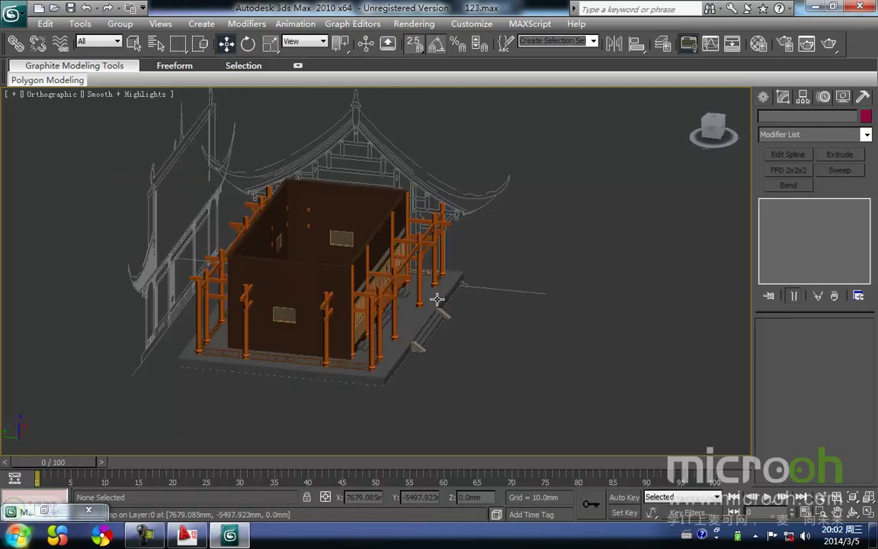
key(l)
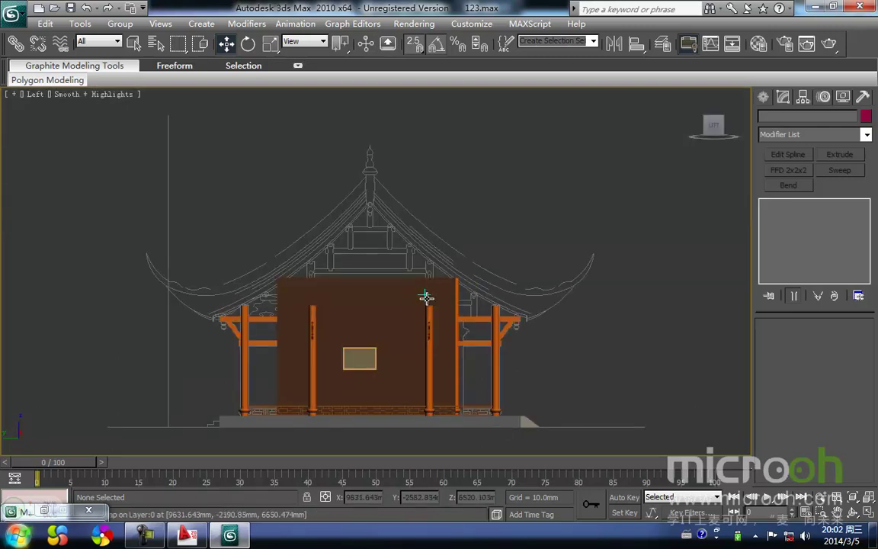
scroll(426, 299, up, 3)
scroll(427, 299, down, 2)
middle_drag(483, 294, 483, 271)
scroll(482, 270, up, 2)
scroll(377, 224, down, 3)
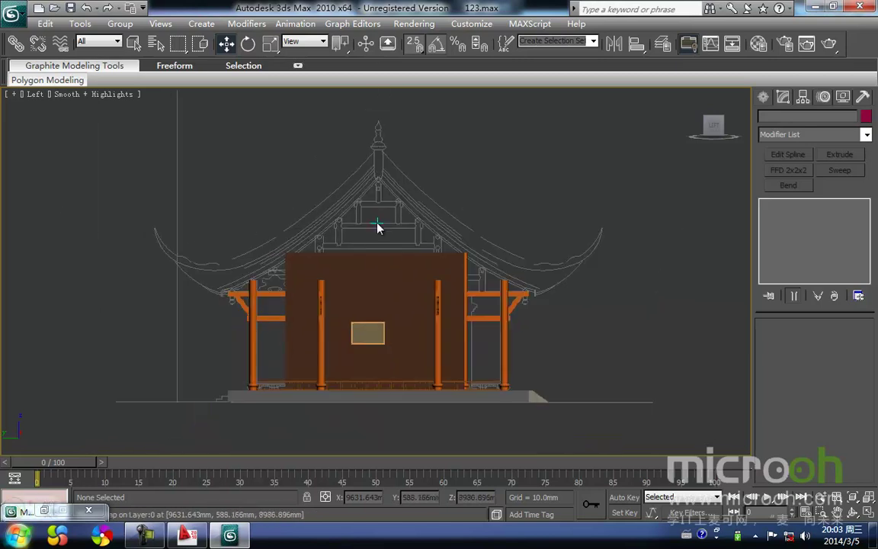
- Switch to AutoCAD and find the gable roof section in the temple drawing set
click(183, 536)
scroll(427, 351, down, 3)
middle_drag(686, 332, 445, 288)
mouse_move(741, 329)
middle_down()
mouse_move(577, 336)
mouse_move(400, 309)
mouse_move(449, 224)
middle_up()
middle_drag(308, 359, 451, 293)
mouse_move(87, 413)
middle_down()
mouse_move(352, 329)
mouse_move(240, 260)
middle_up()
scroll(158, 250, up, 5)
scroll(379, 328, up, 5)
scroll(239, 261, down, 2)
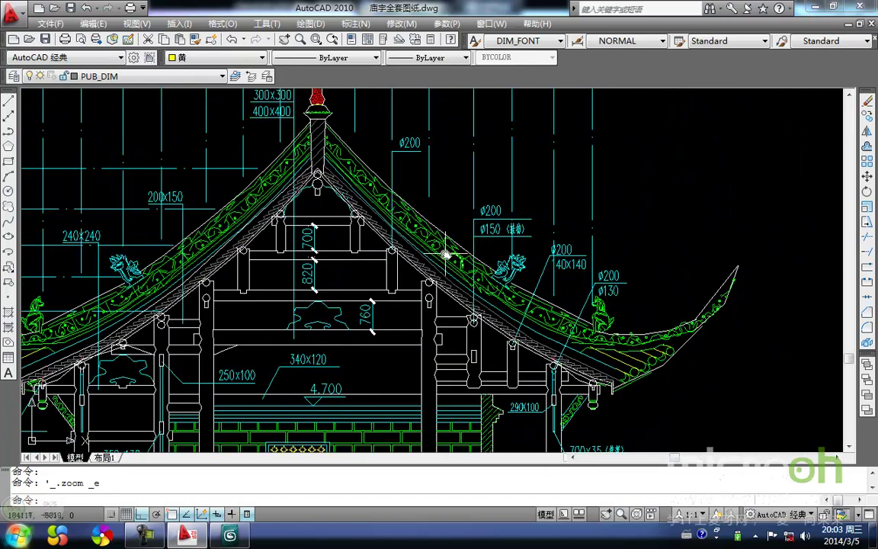
- Examine the roof section's rafter line, purlins and eave end from the ridge down to the upturned corner
scroll(492, 316, up, 4)
middle_drag(584, 349, 631, 370)
scroll(632, 370, down, 2)
middle_drag(522, 338, 525, 365)
scroll(526, 367, down, 2)
scroll(314, 206, up, 2)
mouse_move(314, 205)
middle_down()
mouse_move(281, 198)
mouse_move(269, 178)
middle_up()
scroll(267, 179, down, 4)
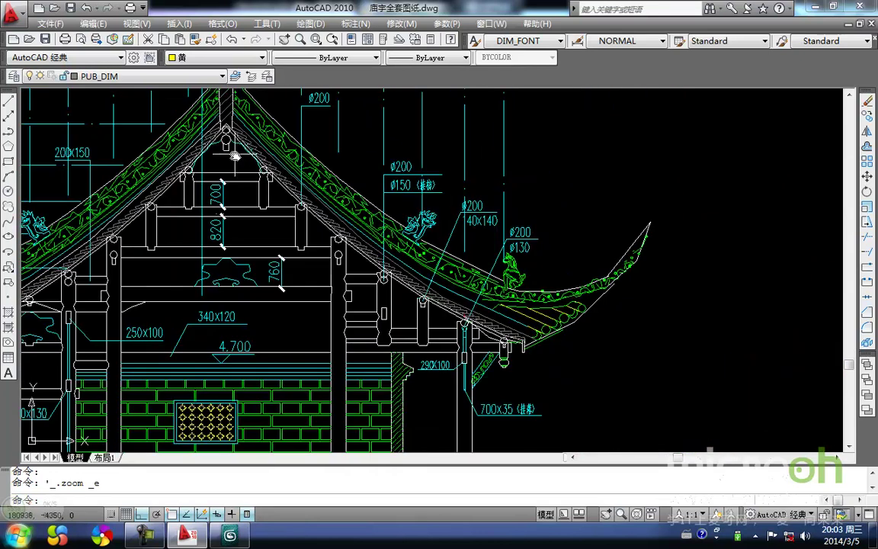
scroll(235, 158, up, 3)
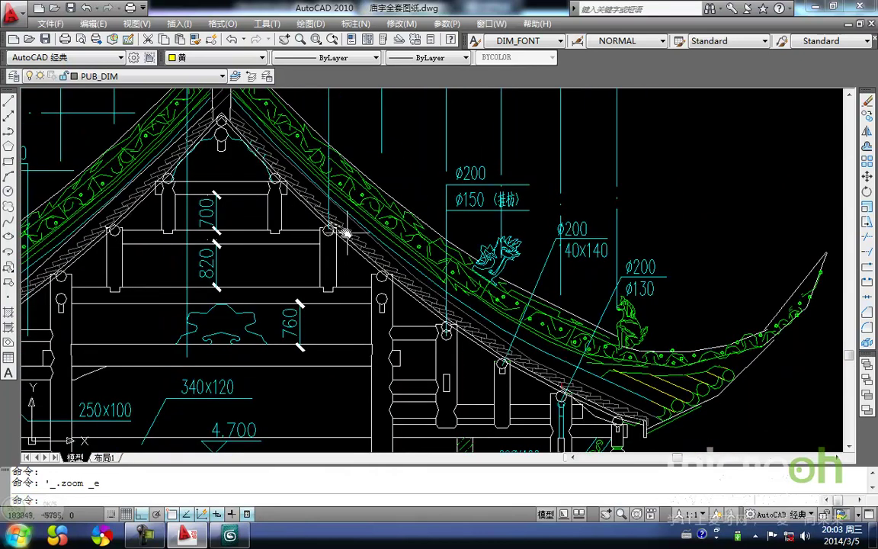
scroll(487, 320, up, 3)
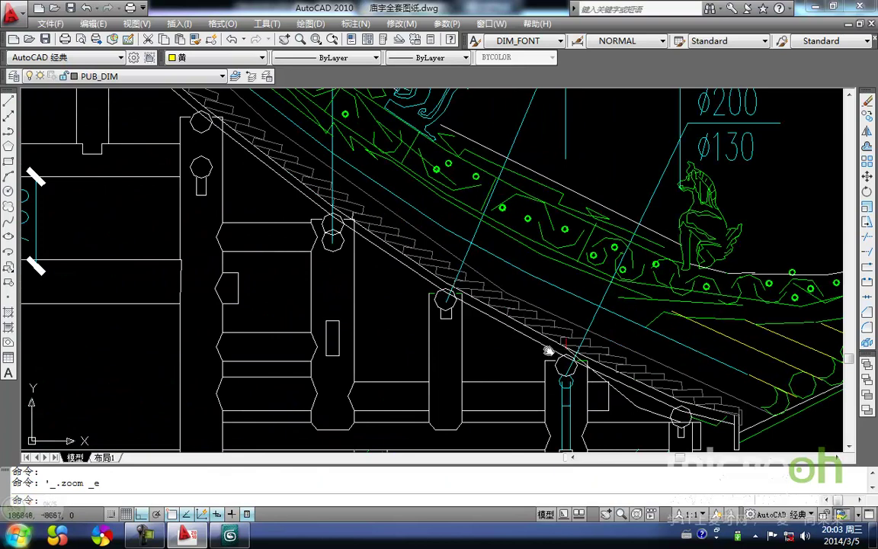
scroll(552, 355, down, 1)
scroll(625, 385, up, 2)
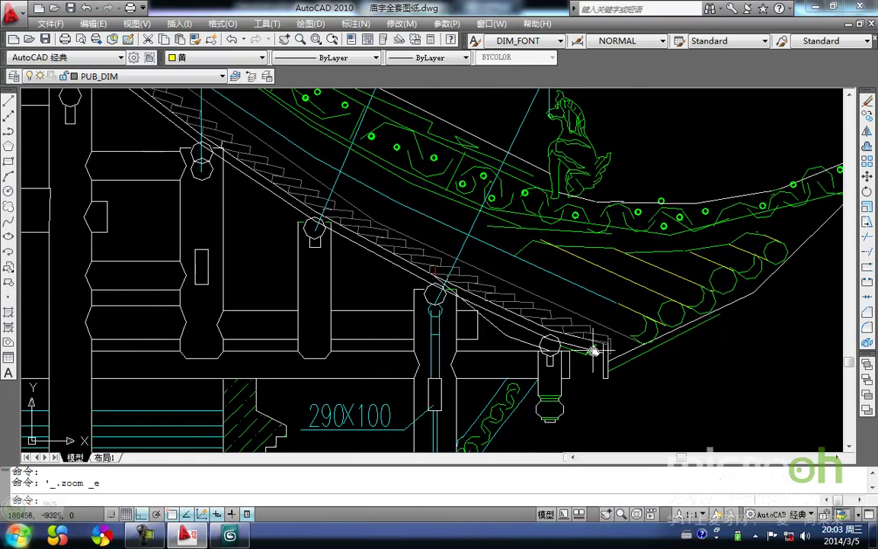
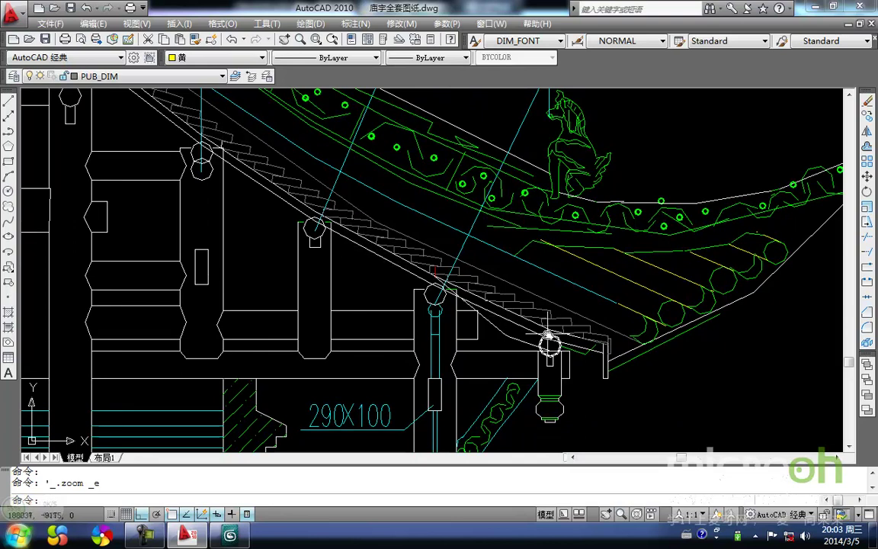
- Switch to 3ds Max and draw an arc along the roof section's rafter line, from the ridge purlin down to the eave end
click(230, 535)
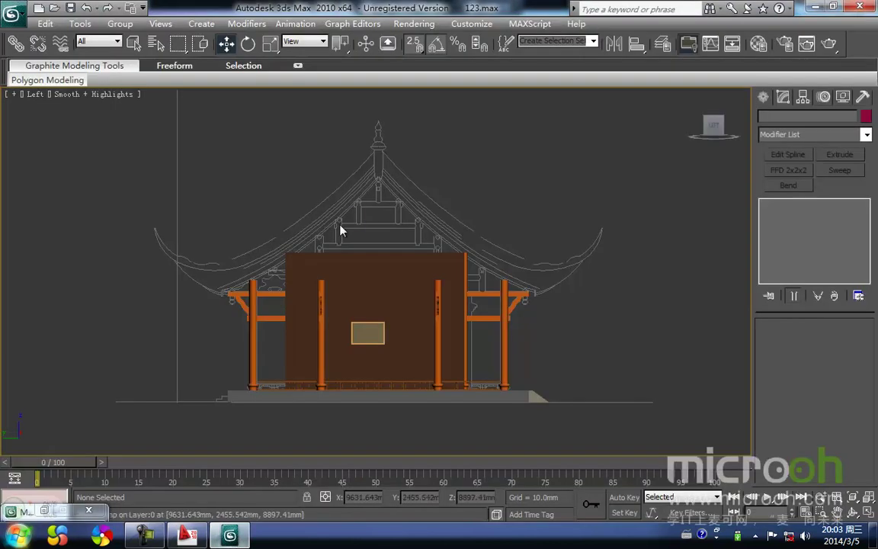
scroll(367, 204, up, 5)
mouse_move(376, 215)
middle_down()
mouse_move(321, 276)
mouse_move(307, 274)
middle_up()
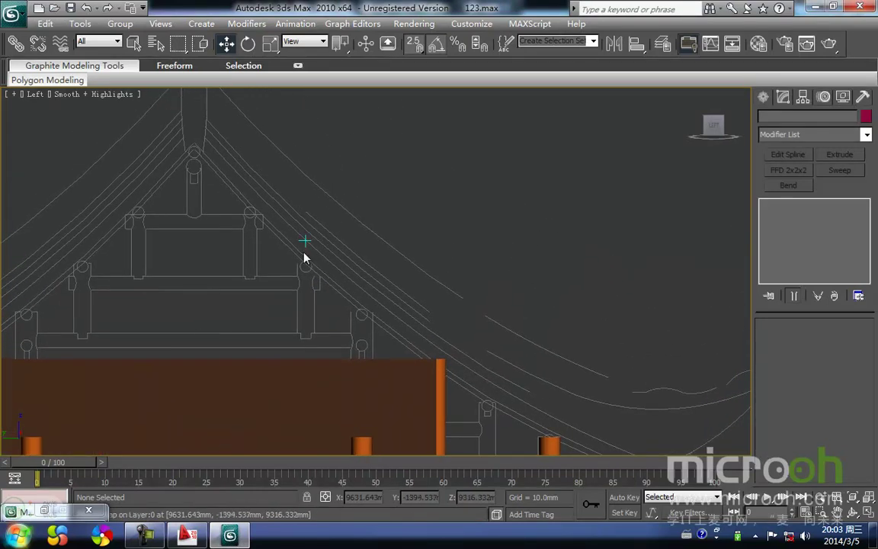
scroll(437, 235, down, 4)
right_click(398, 217)
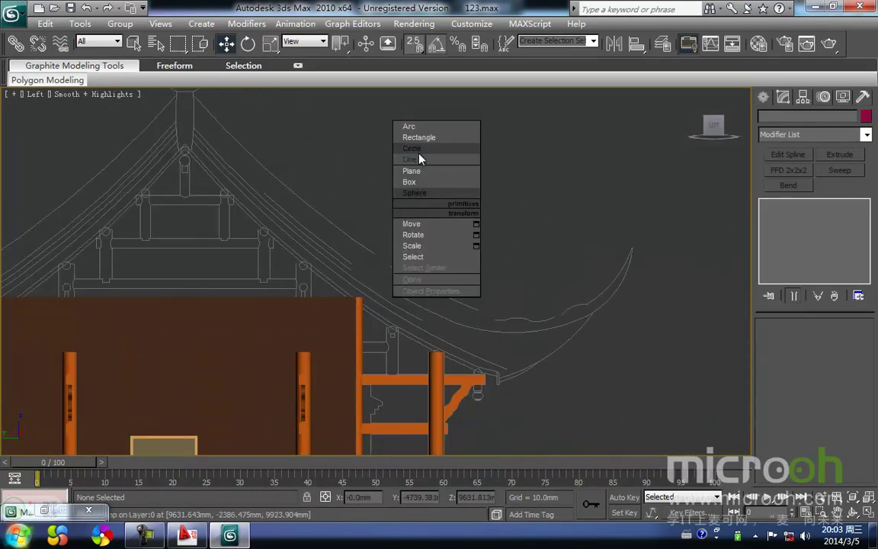
click(411, 127)
scroll(192, 144, up, 3)
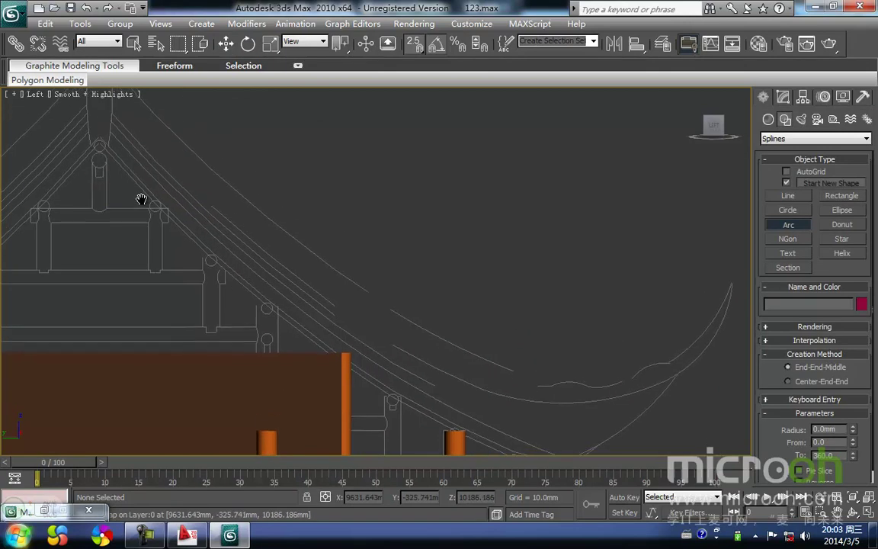
drag(100, 147, 419, 305)
key(i)
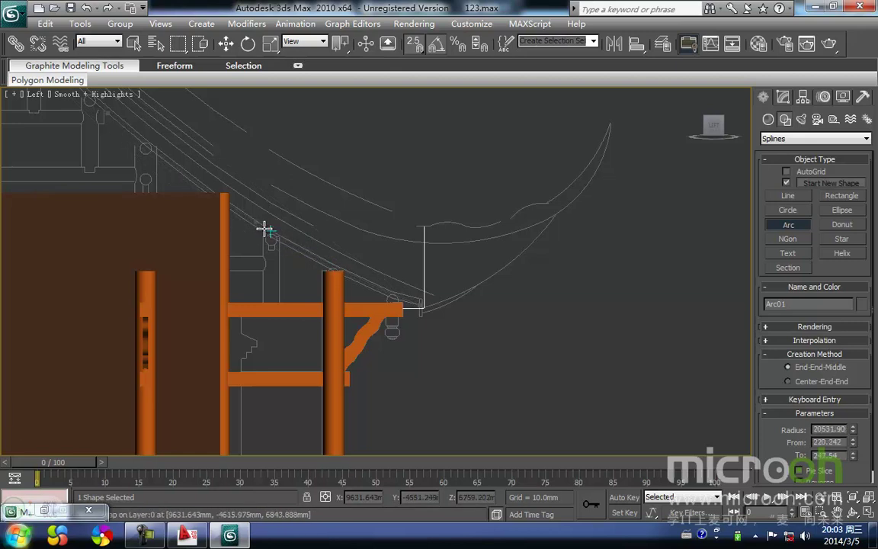
key(s)
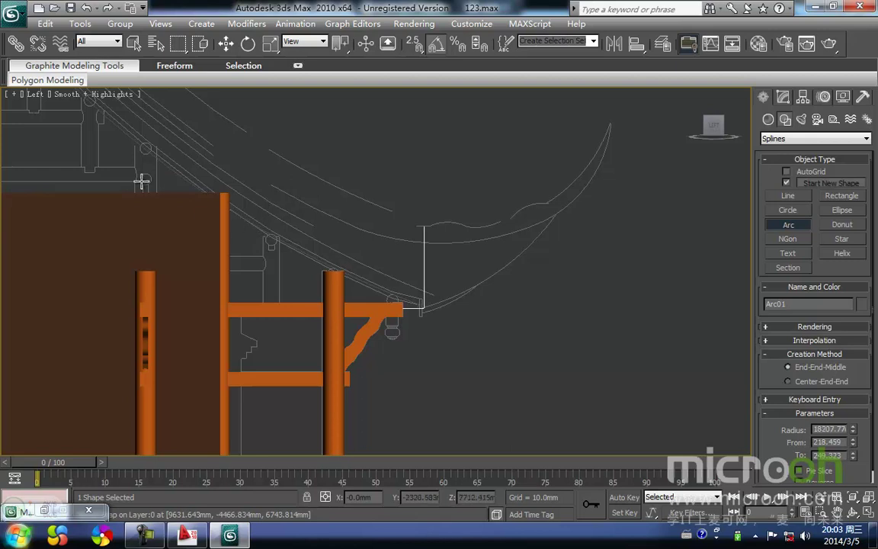
middle_drag(142, 180, 346, 305)
right_click(449, 253)
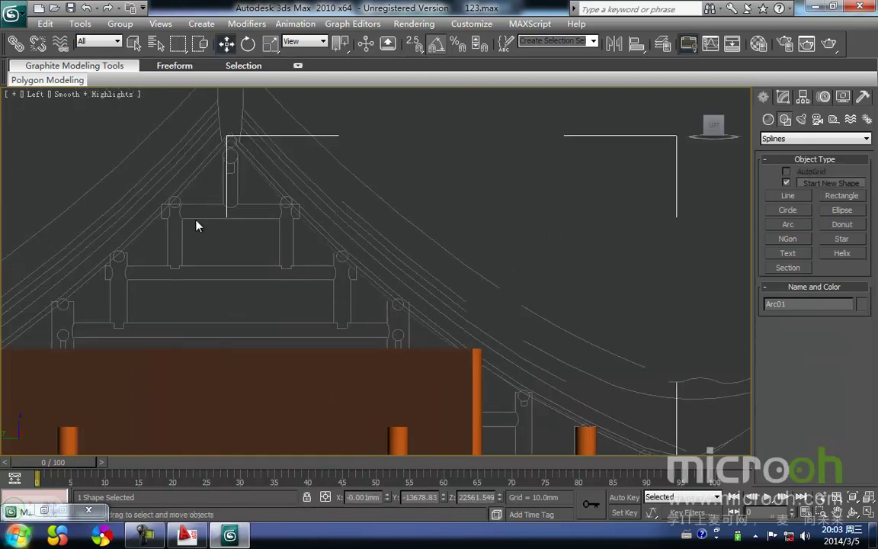
- Set the new arc's object colour to light purple
click(860, 304)
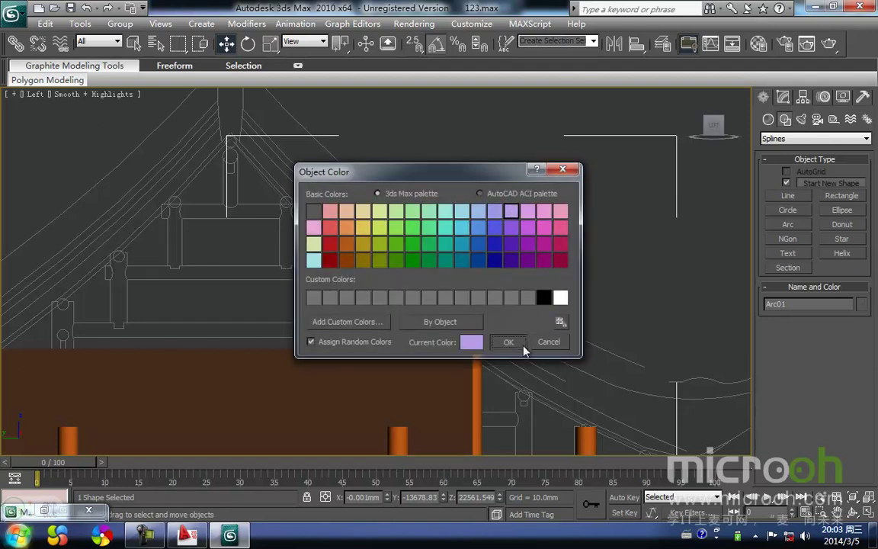
click(508, 341)
click(364, 269)
middle_drag(364, 269, 334, 240)
- Convert the arc to an editable spline and start editing its vertices
click(360, 233)
key(1)
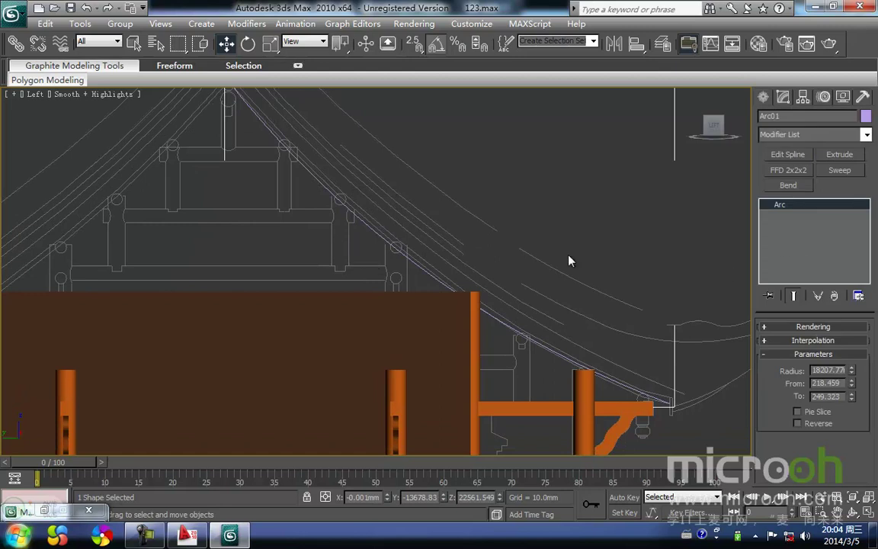
right_click(478, 269)
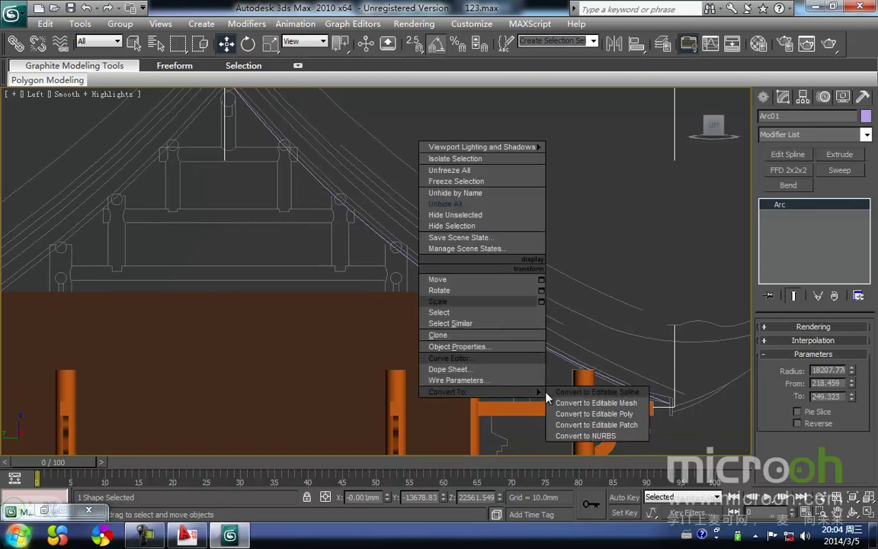
click(580, 388)
middle_drag(406, 254, 399, 259)
key(1)
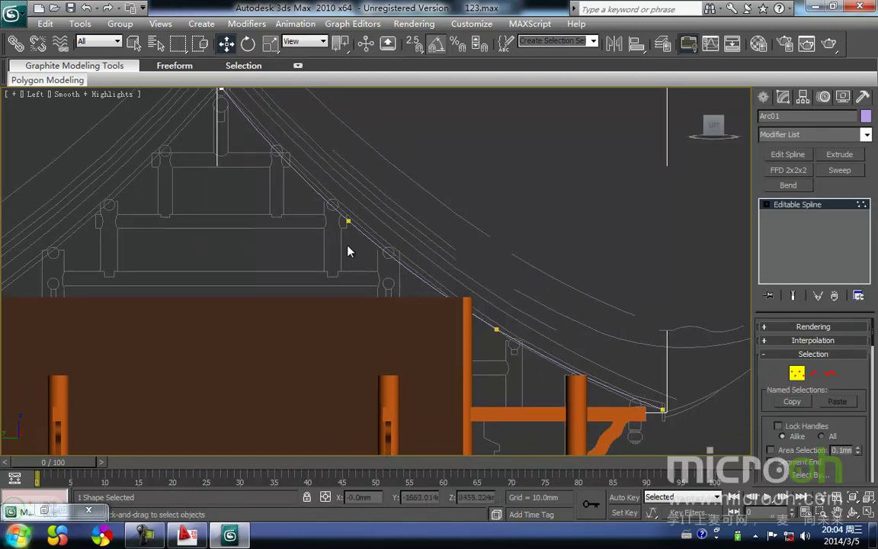
- Adjust the lower tangent handle of the spline's upper middle vertex to bring the curve closer to the rafter line
click(348, 221)
scroll(332, 294, up, 4)
mouse_move(375, 255)
mouse_down()
mouse_move(385, 264)
mouse_move(360, 256)
mouse_move(376, 251)
mouse_up()
middle_drag(416, 297, 337, 195)
middle_drag(479, 403, 404, 324)
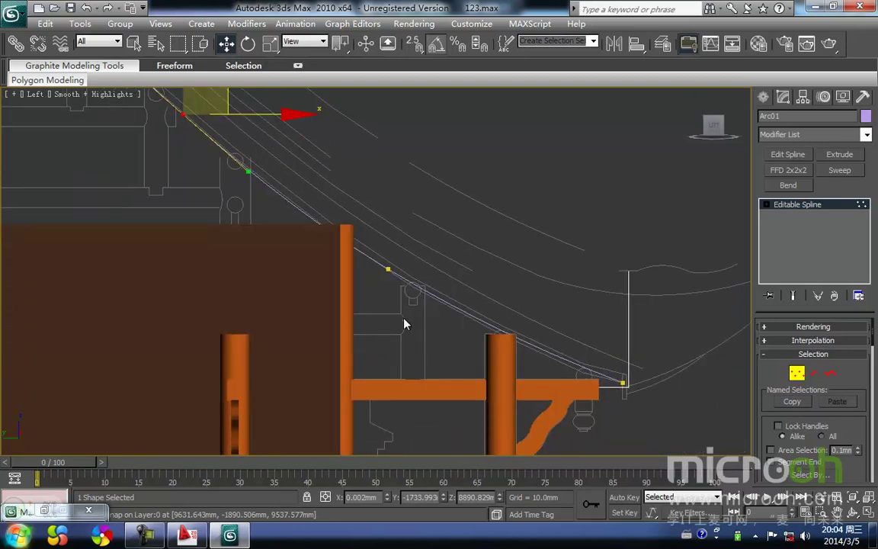
- Adjust the tangent handles of the eave-end vertex and the lower middle vertex so the curve follows the rafter line
click(623, 383)
middle_drag(623, 385, 534, 319)
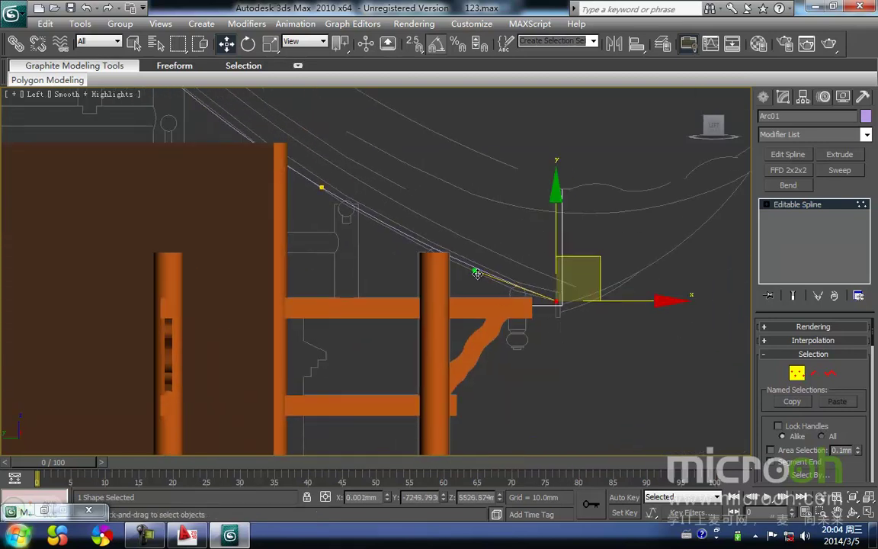
drag(475, 271, 473, 276)
middle_drag(335, 218, 450, 258)
click(531, 313)
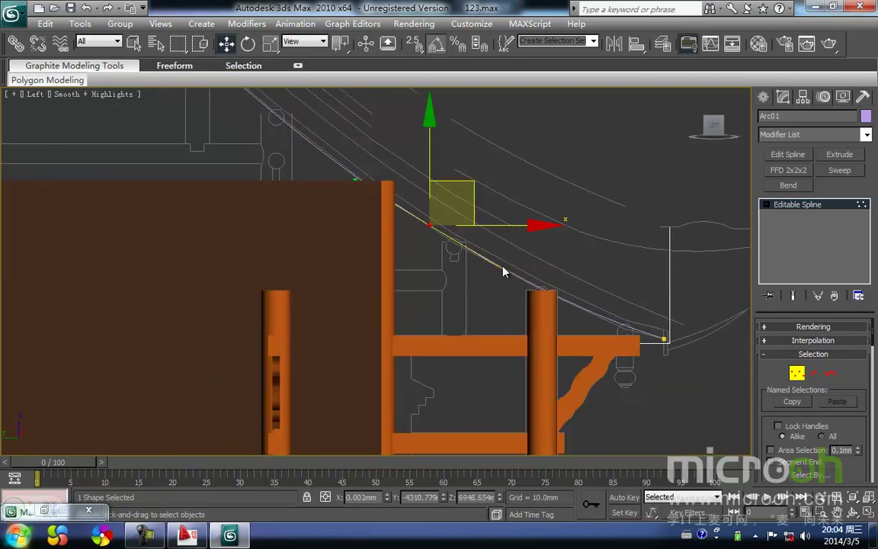
drag(504, 270, 504, 273)
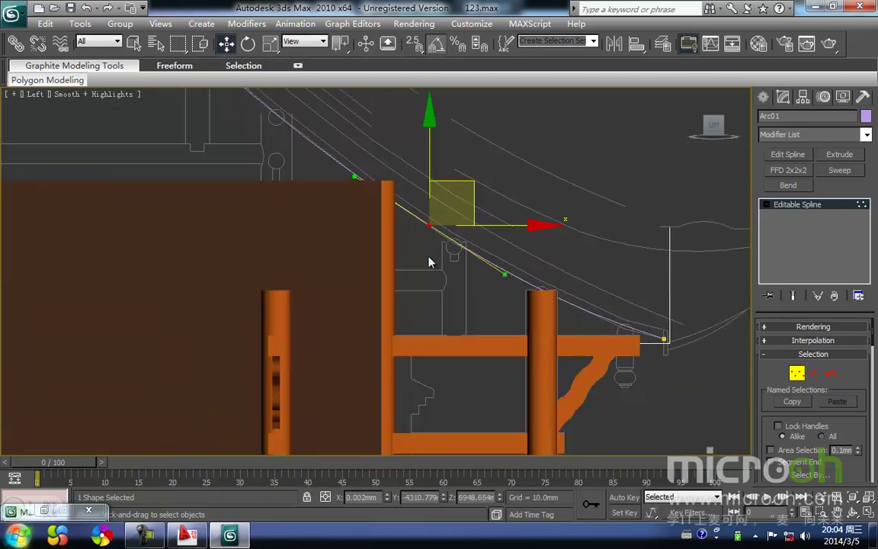
- Select the upper middle vertex of the rafter spline, just beyond the second purlin below the ridge
middle_drag(466, 274, 520, 347)
scroll(466, 335, down, 2)
middle_drag(372, 243, 440, 376)
middle_drag(372, 272, 381, 238)
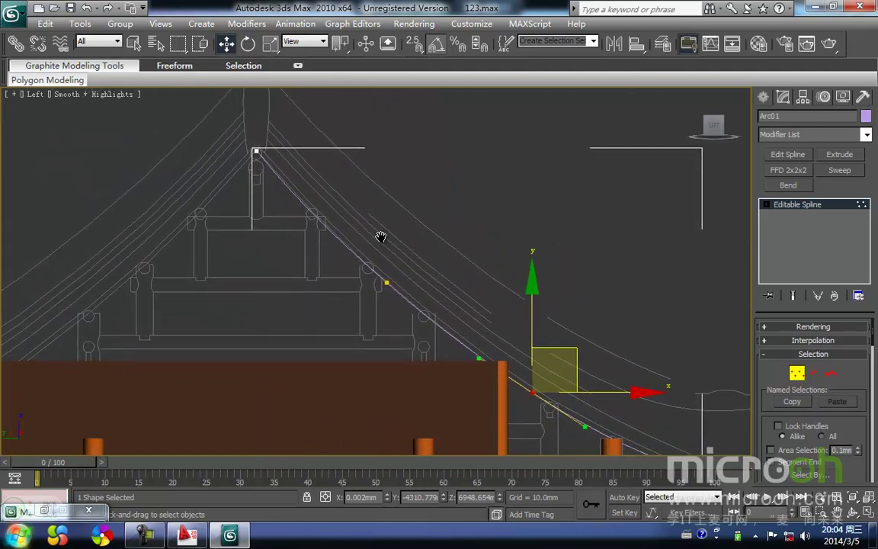
drag(391, 316, 366, 251)
middle_drag(379, 292, 376, 227)
scroll(377, 231, up, 2)
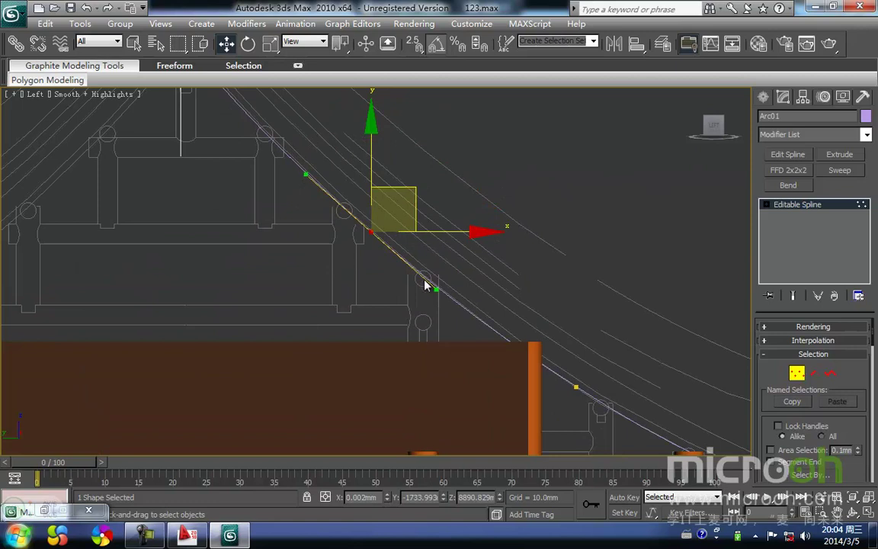
middle_drag(438, 300, 406, 301)
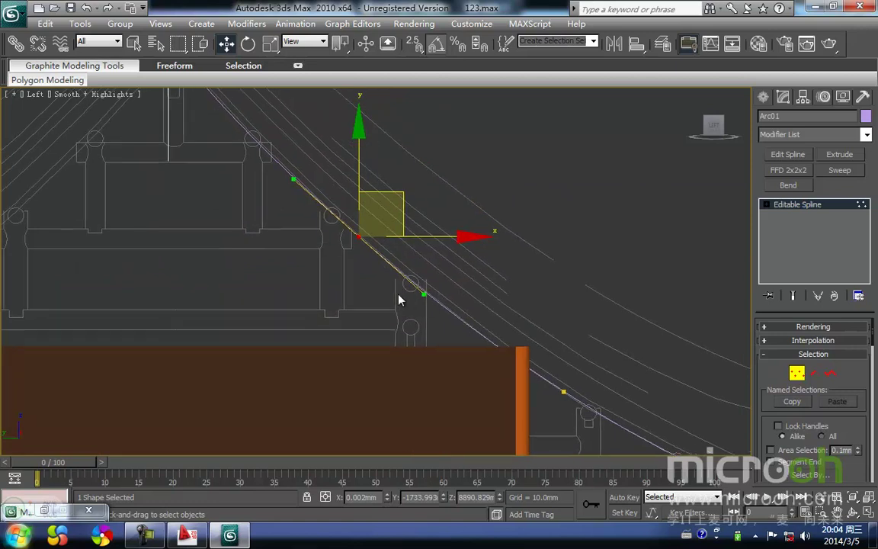
drag(422, 294, 452, 220)
key(ctrl+z)
drag(424, 294, 458, 232)
key(ctrl+z)
drag(426, 294, 458, 241)
key(ctrl+z)
right_click(356, 239)
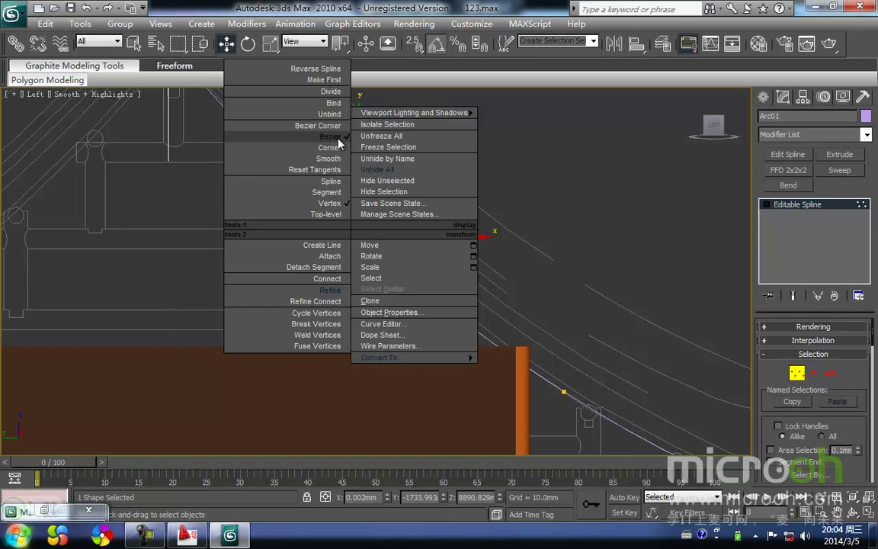
click(449, 242)
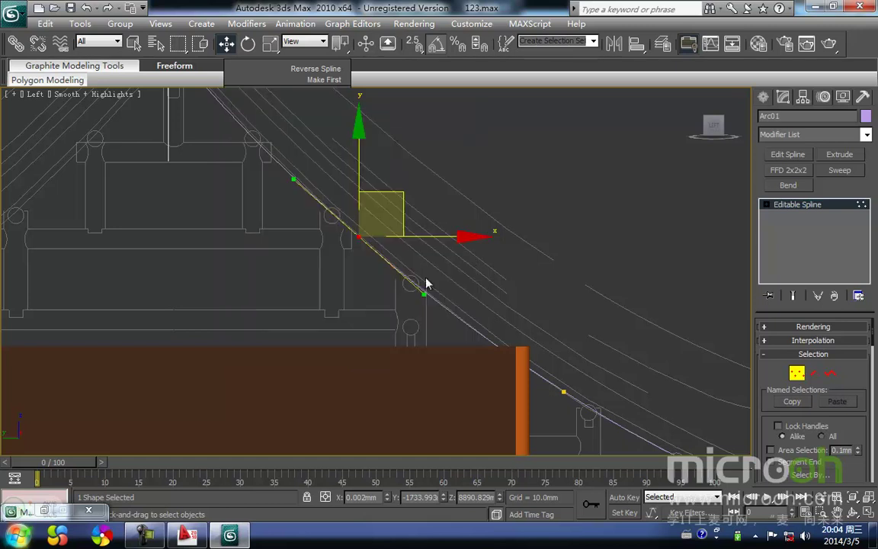
drag(424, 294, 442, 261)
key(ctrl+z)
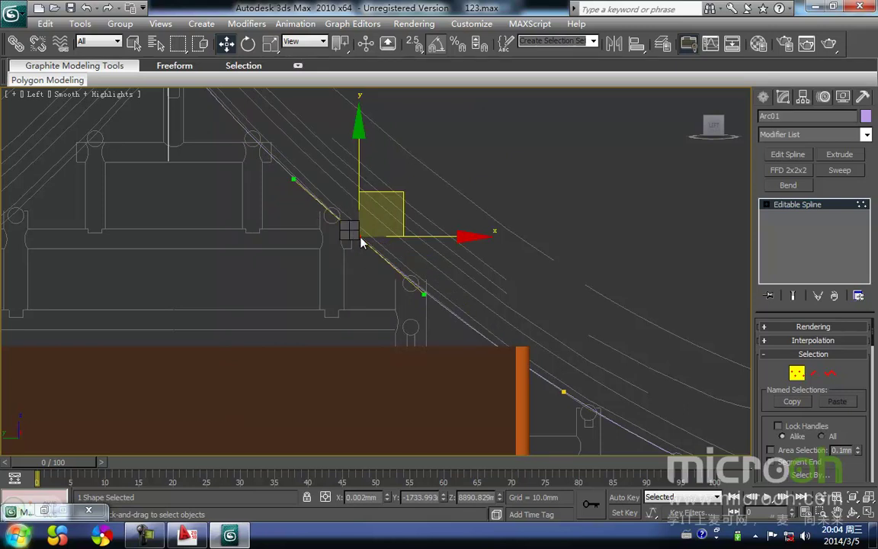
- Set the upper middle vertex to Bezier, shorten its lower tangent handle and nudge its upper handle onto the rafter line
right_click(360, 237)
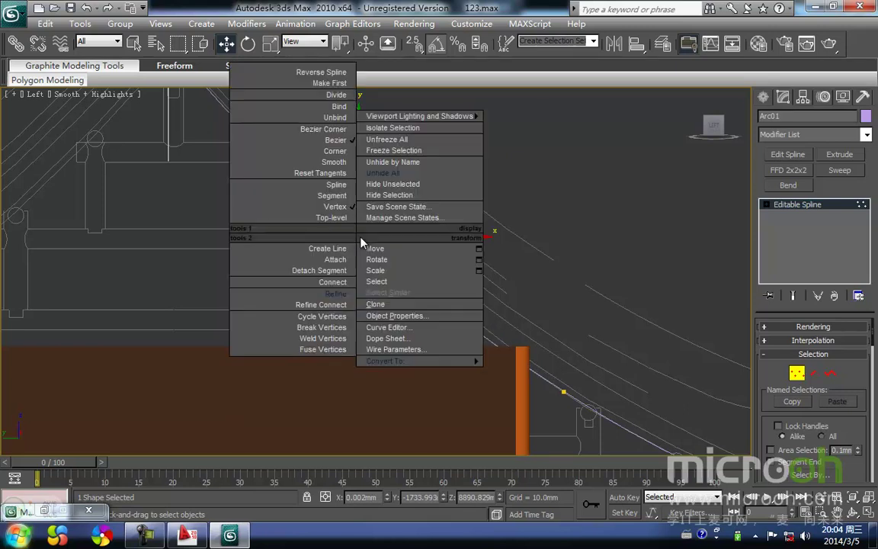
click(345, 139)
mouse_move(424, 296)
mouse_down()
mouse_move(432, 278)
mouse_move(419, 291)
mouse_up()
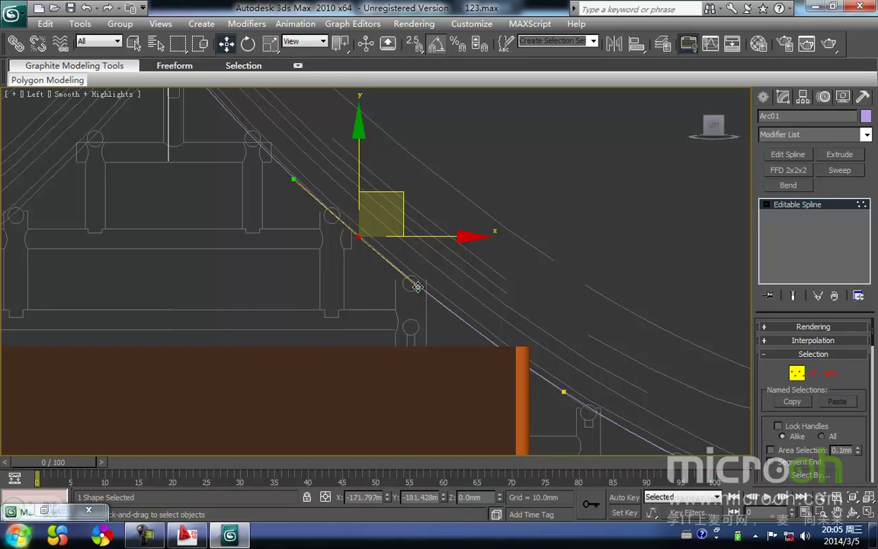
middle_drag(258, 233, 300, 317)
click(309, 220)
click(400, 321)
drag(336, 264, 336, 262)
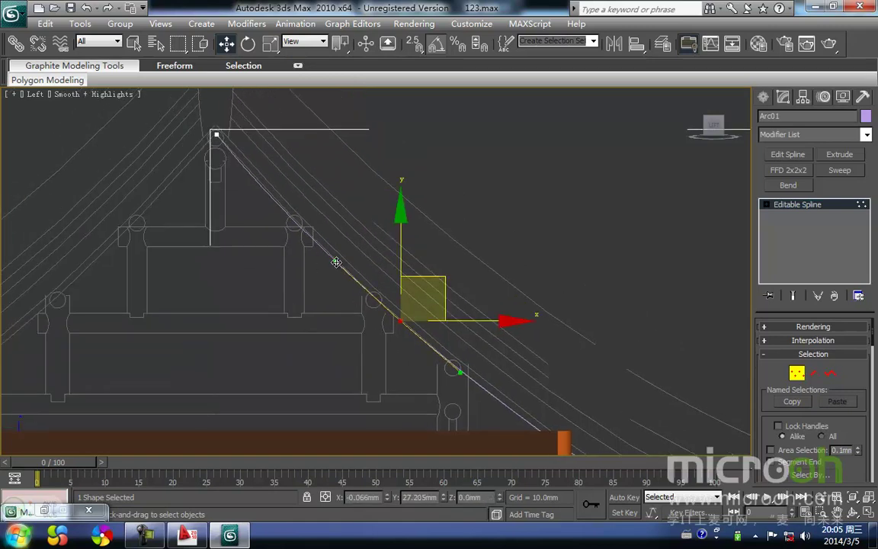
- Adjust the ridge vertex's tangent handle to match the upper rafter line, then deselect the vertex
middle_drag(225, 170, 254, 232)
click(238, 193)
drag(296, 266, 301, 263)
click(417, 259)
- Outline the whole rafter spline upward by about 95 mm to match the rafter thickness in the drawing
scroll(427, 299, down, 3)
middle_drag(494, 282, 495, 258)
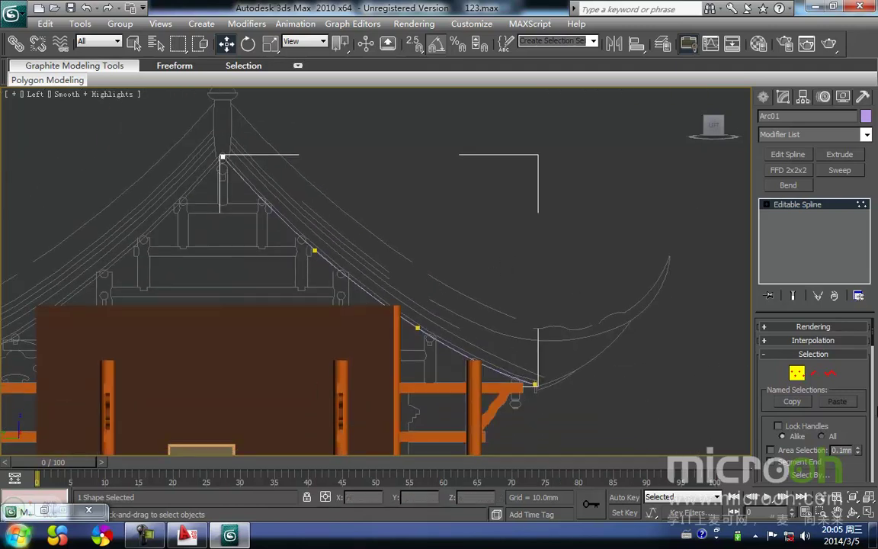
click(832, 373)
click(319, 257)
scroll(709, 446, up, 5)
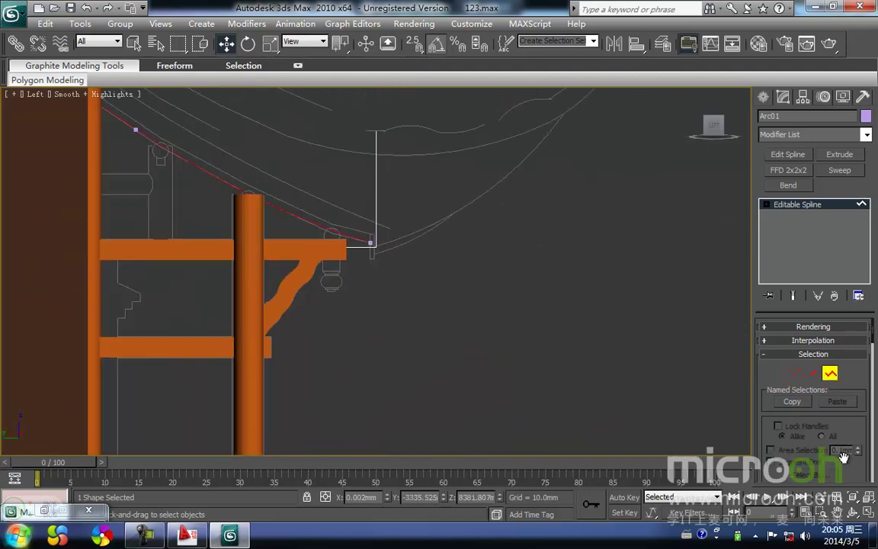
drag(875, 340, 876, 429)
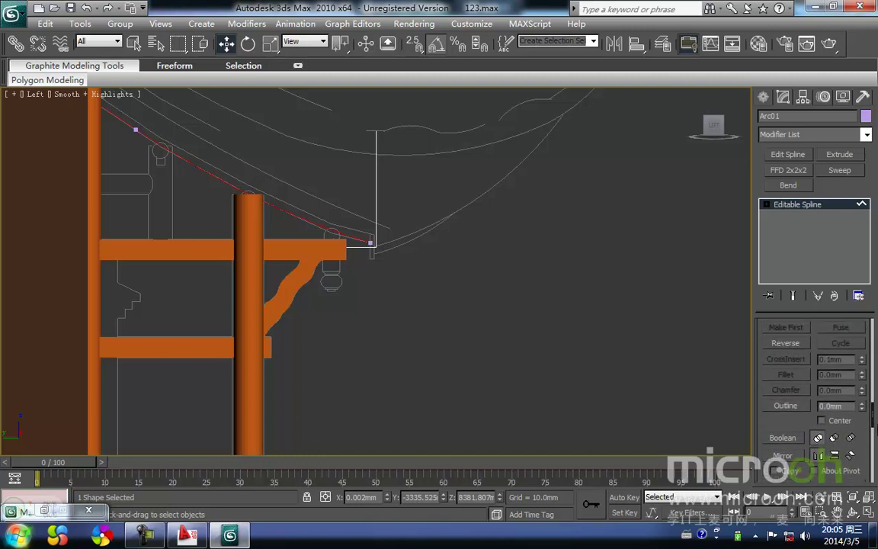
click(798, 407)
drag(333, 233, 336, 225)
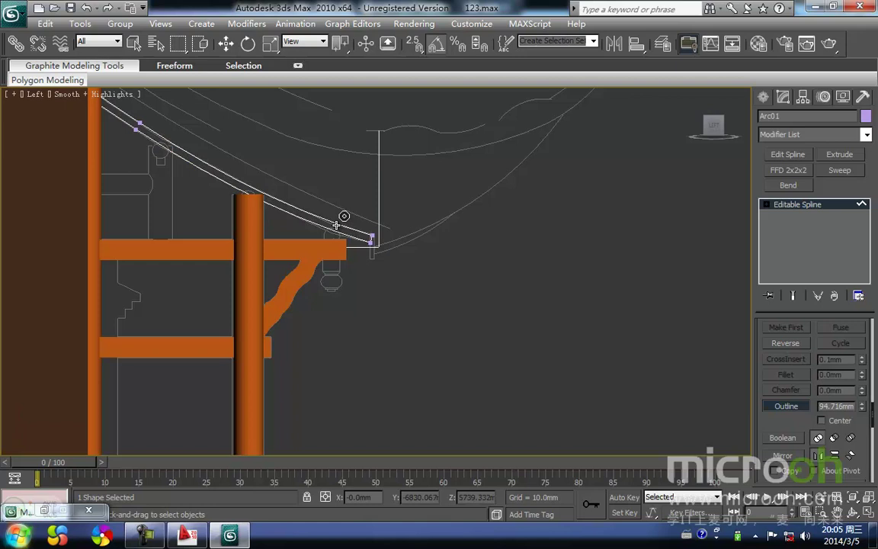
scroll(336, 225, down, 5)
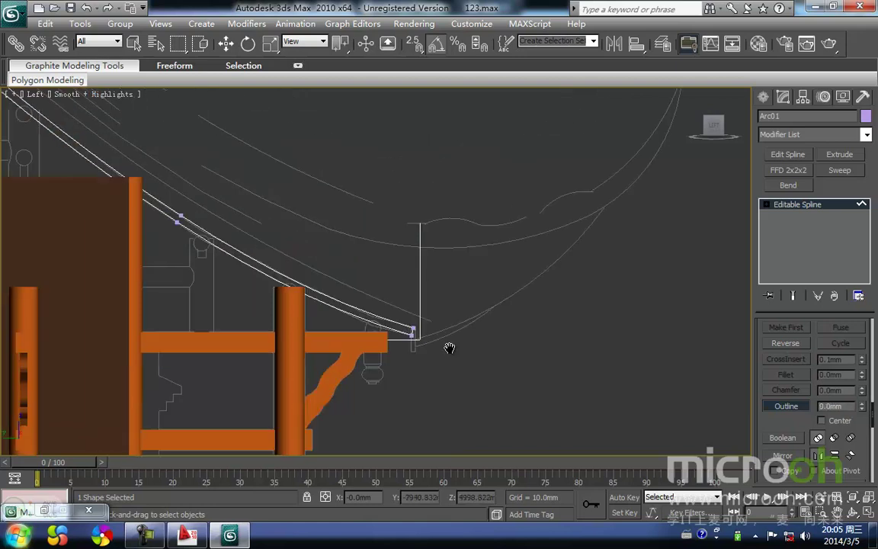
- Show the front view and extrude the closed rafter profile by 300 mm
middle_drag(323, 235, 448, 244)
key(f)
key(z)
scroll(370, 267, down, 3)
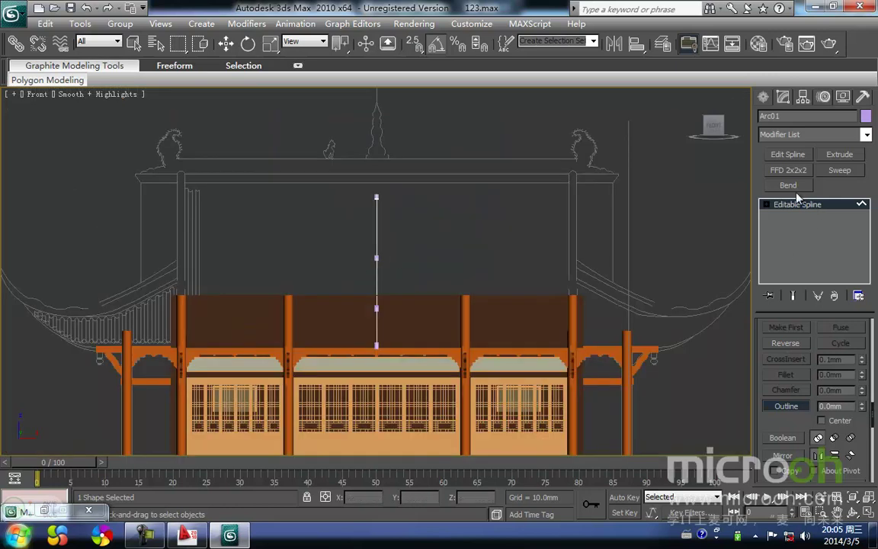
click(765, 98)
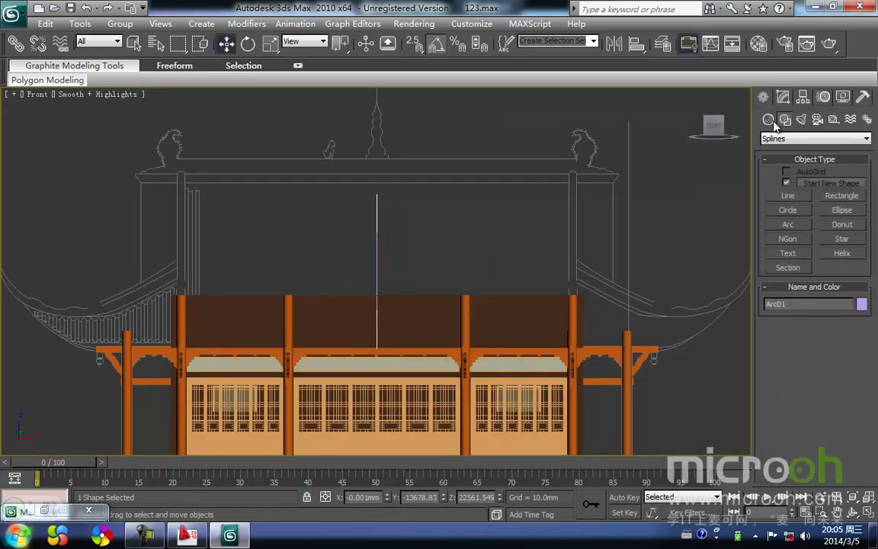
click(842, 197)
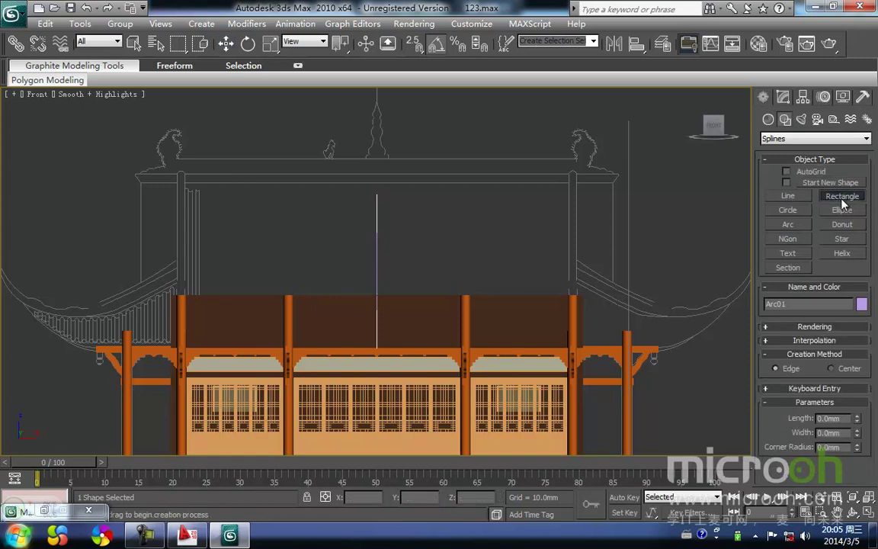
click(783, 97)
click(840, 154)
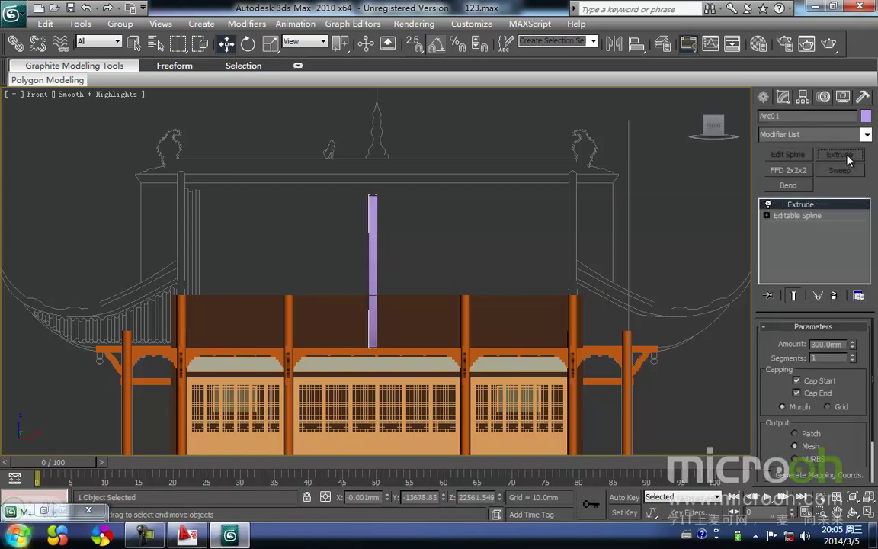
- Move the extruded rafter strip to the left end of the main roof, flush against the inner edge of the vertical ridge
click(423, 242)
drag(339, 233, 328, 238)
middle_drag(329, 237, 360, 228)
drag(407, 254, 223, 252)
middle_drag(223, 251, 370, 260)
drag(361, 194, 363, 176)
scroll(376, 215, up, 2)
middle_drag(389, 225, 385, 259)
mouse_move(347, 219)
mouse_down()
mouse_move(372, 202)
mouse_move(345, 223)
mouse_up()
middle_drag(346, 223, 349, 200)
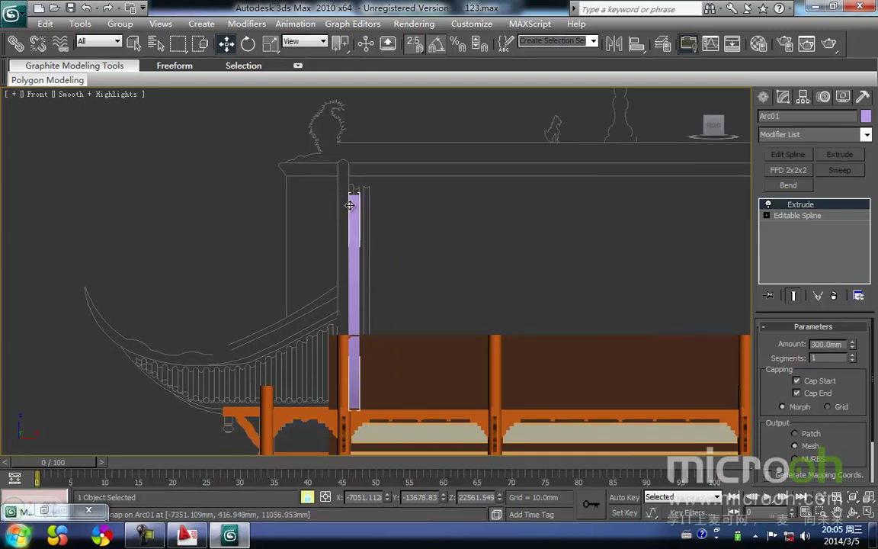
- Add an Edit Mesh modifier to the rafter strip and pull its right-end vertices across the width of the main roof
click(867, 134)
click(786, 151)
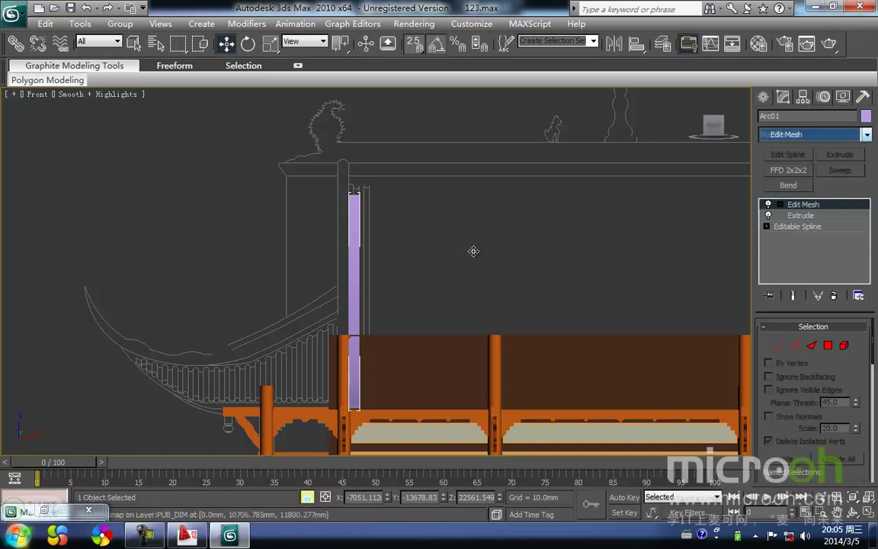
middle_drag(413, 250, 427, 226)
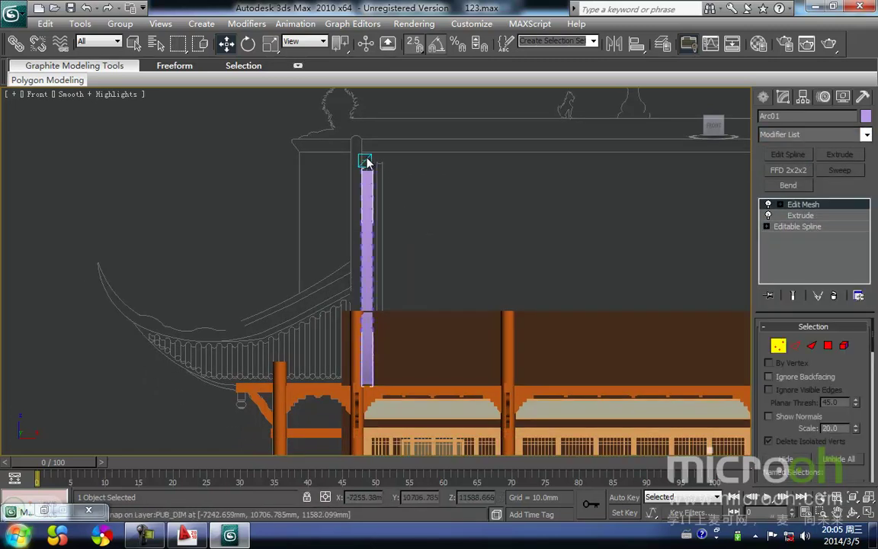
scroll(404, 343, down, 5)
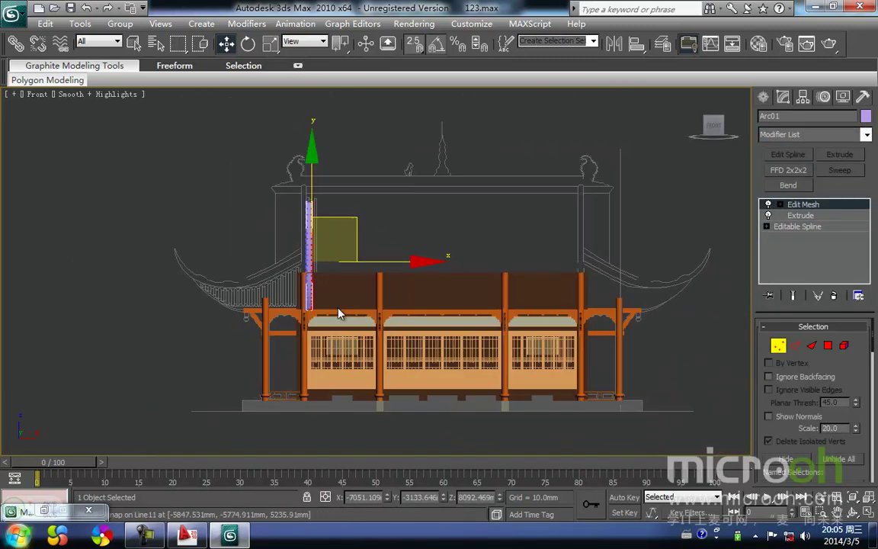
drag(465, 265, 636, 270)
scroll(646, 210, up, 4)
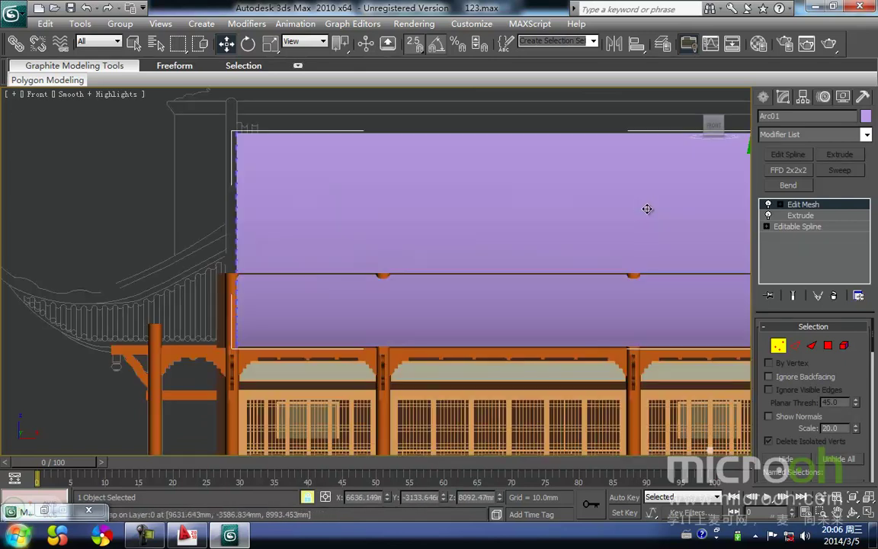
- Align the strip's right-end vertices with the inner edge of the right vertical ridge, then leave vertex editing
middle_drag(646, 209, 308, 311)
middle_drag(407, 281, 369, 284)
drag(386, 229, 396, 208)
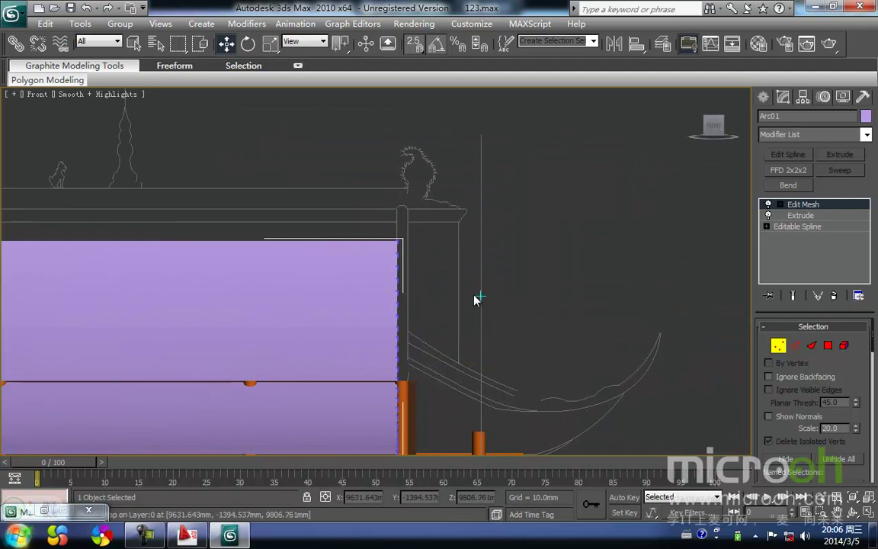
scroll(476, 298, down, 5)
alt+middle_drag(455, 274, 534, 381)
click(551, 419)
click(452, 334)
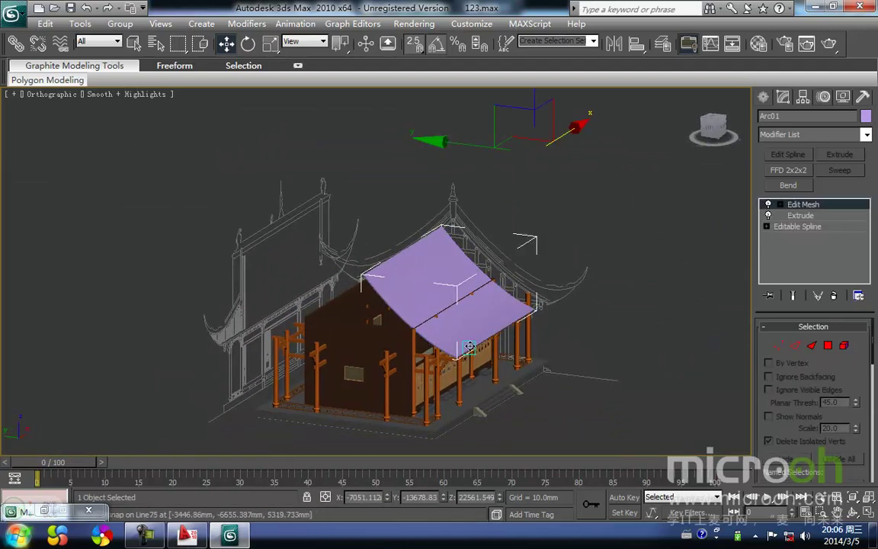
- Examine the roof slab against the drawings from the left side and from the front in wireframe
middle_drag(470, 350, 423, 346)
key(l)
key(z)
middle_drag(477, 366, 495, 353)
middle_drag(356, 236, 364, 272)
scroll(303, 262, up, 2)
middle_drag(311, 221, 329, 227)
key(F3)
key(f)
key(z)
middle_drag(288, 250, 352, 215)
scroll(290, 250, down, 3)
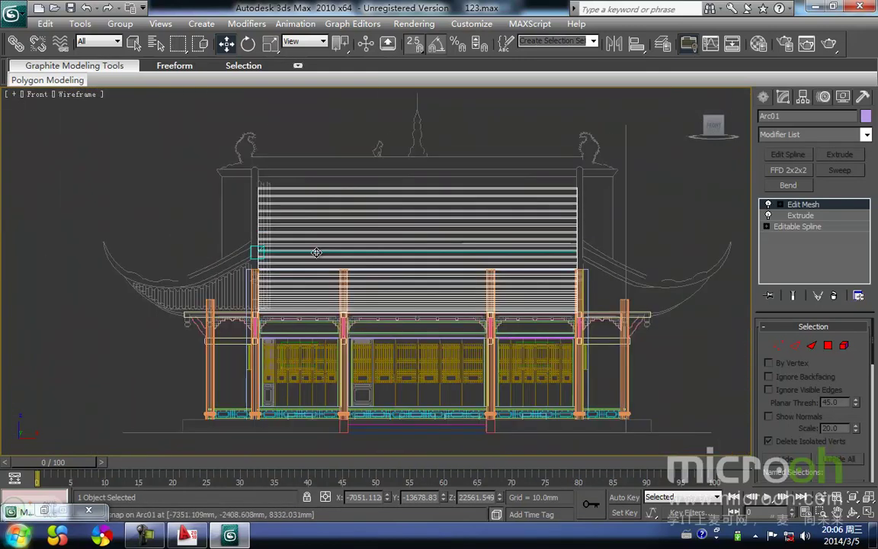
middle_drag(315, 251, 325, 245)
- Hide the modelled geometry and examine the round and concave tile ends along the eave in the front drawing
key(shift+g)
scroll(273, 286, up, 10)
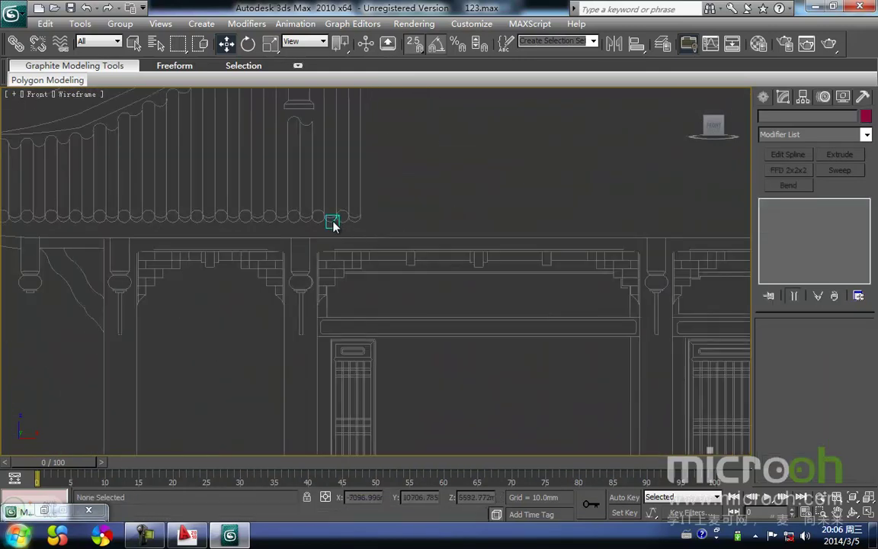
middle_drag(334, 276, 372, 299)
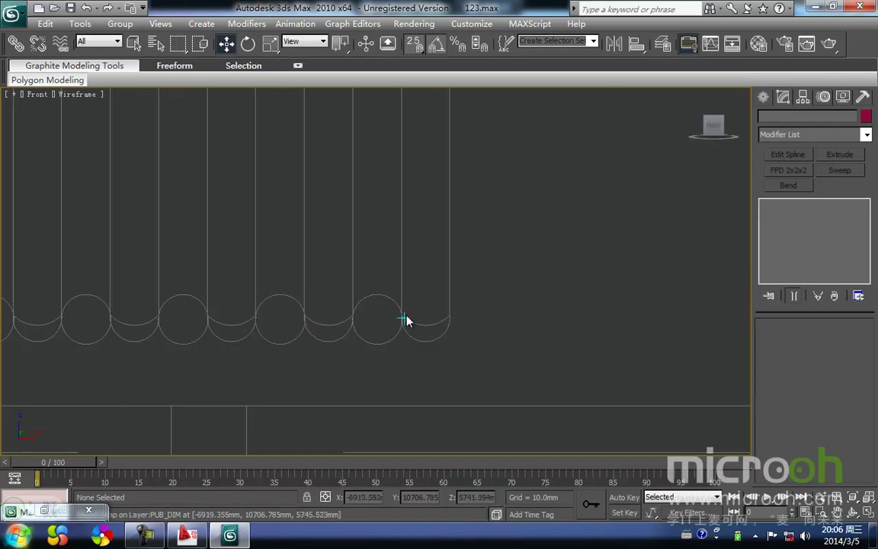
scroll(398, 319, down, 6)
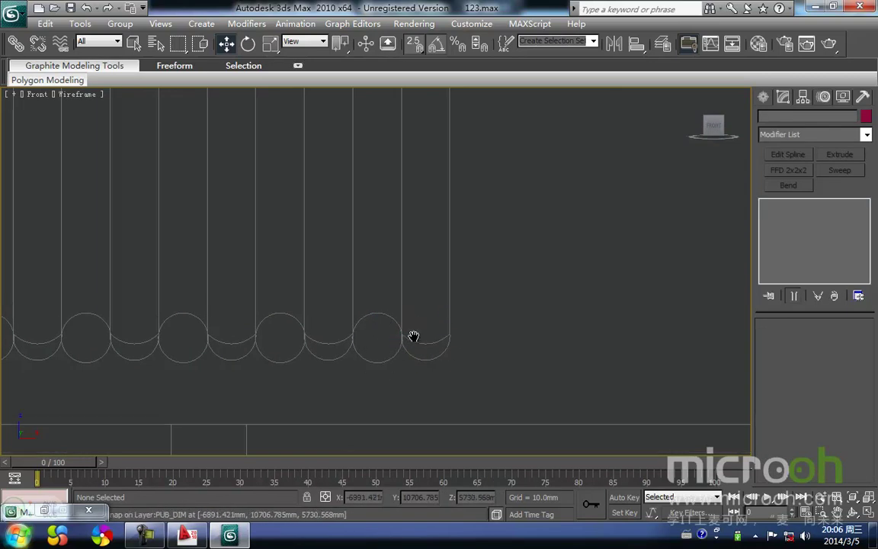
scroll(387, 322, down, 5)
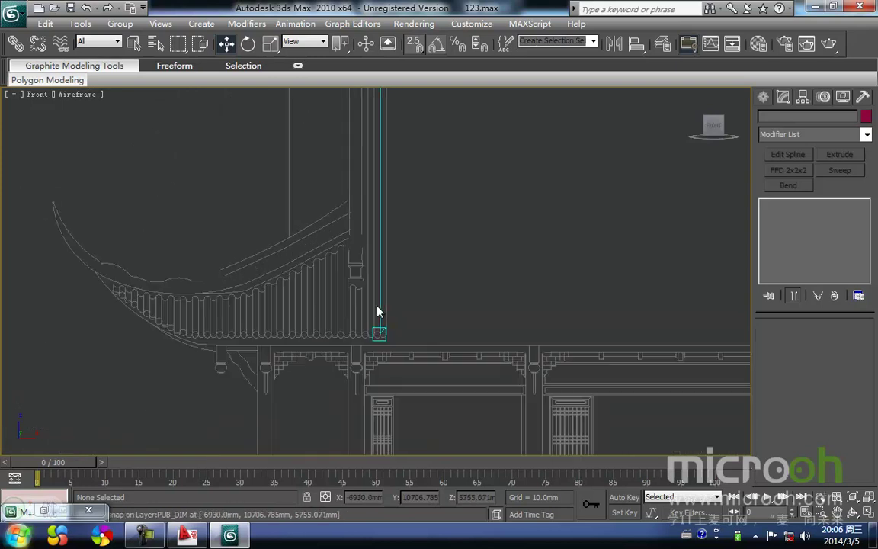
middle_drag(360, 328, 374, 241)
scroll(377, 284, up, 4)
scroll(377, 323, down, 2)
middle_drag(370, 327, 355, 333)
- In the left view, reopen the roof slab's base Editable Spline for segment editing
key(l)
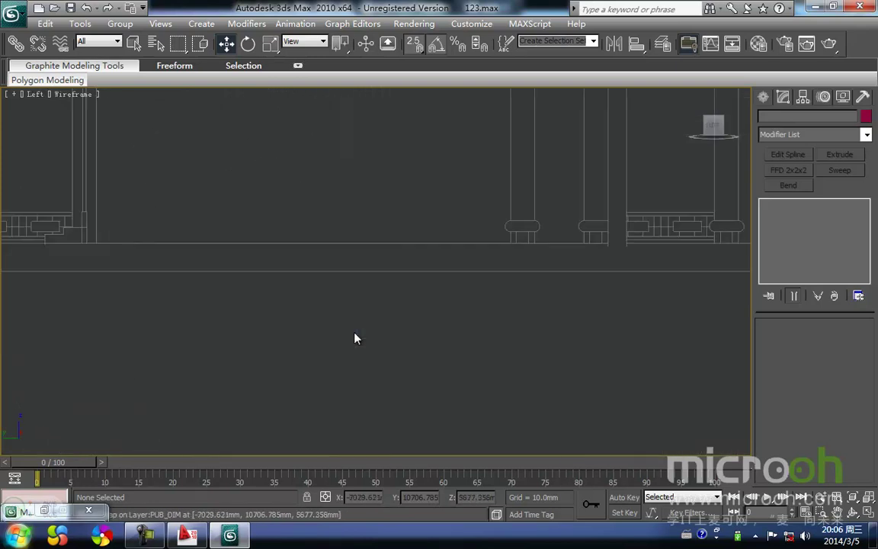
key(z)
scroll(403, 293, up, 6)
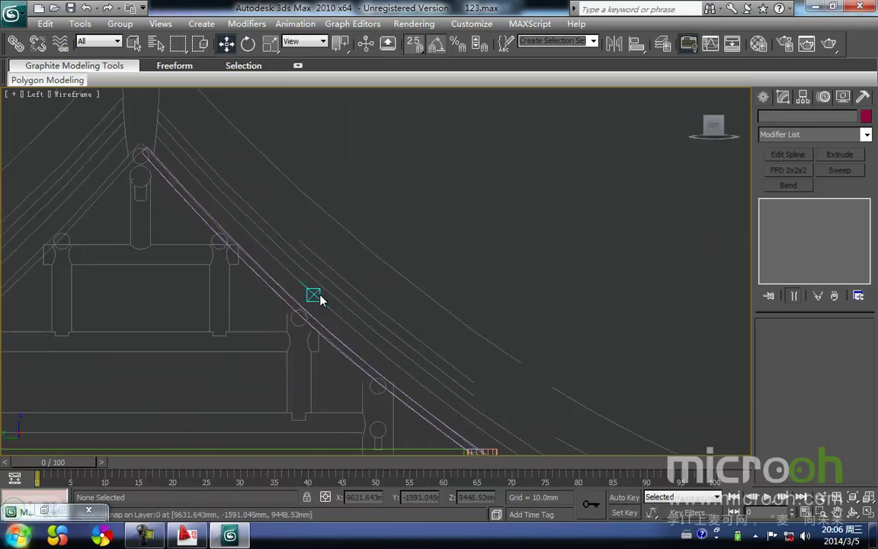
click(313, 295)
middle_drag(292, 347, 340, 304)
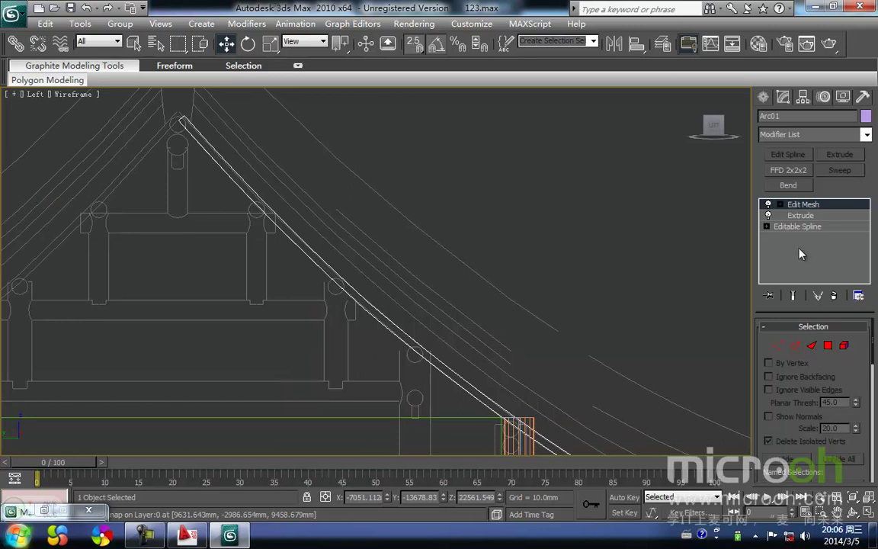
click(798, 229)
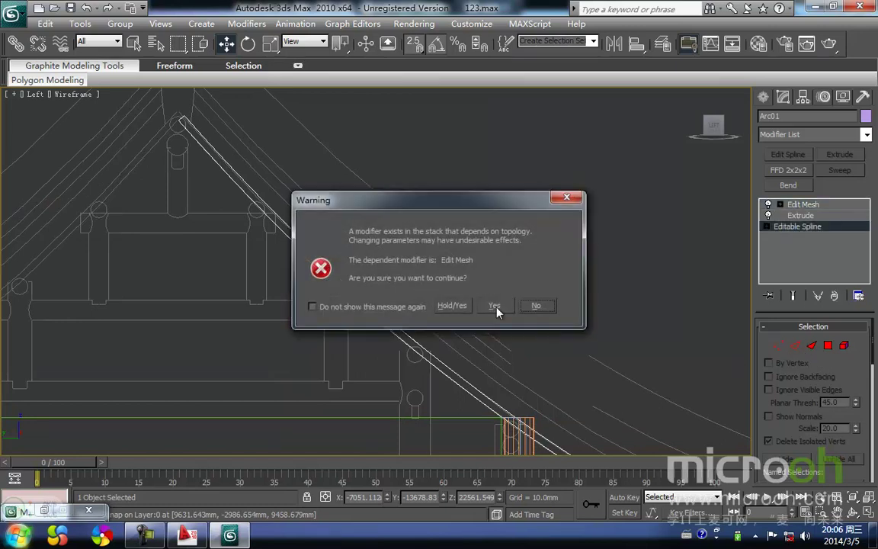
click(495, 306)
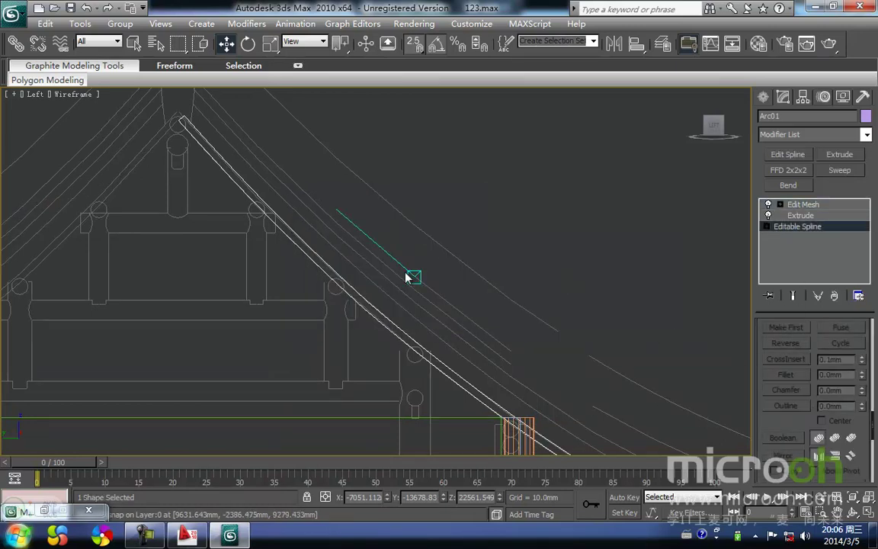
middle_drag(408, 278, 388, 291)
key(1)
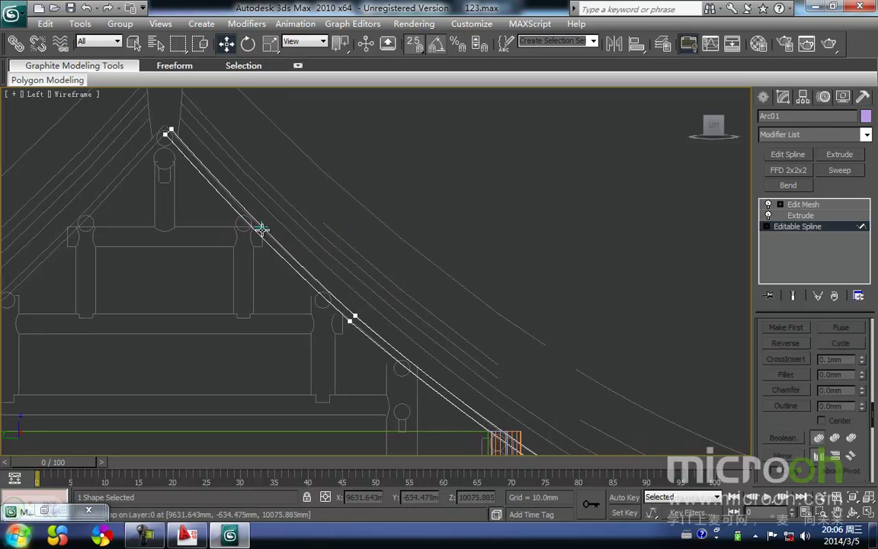
- Detach the three segments along the slab's upper edge as a copy, keeping the original profile
click(261, 229)
middle_drag(447, 339, 386, 265)
ctrl+click(371, 290)
middle_drag(570, 445, 434, 241)
ctrl+click(385, 275)
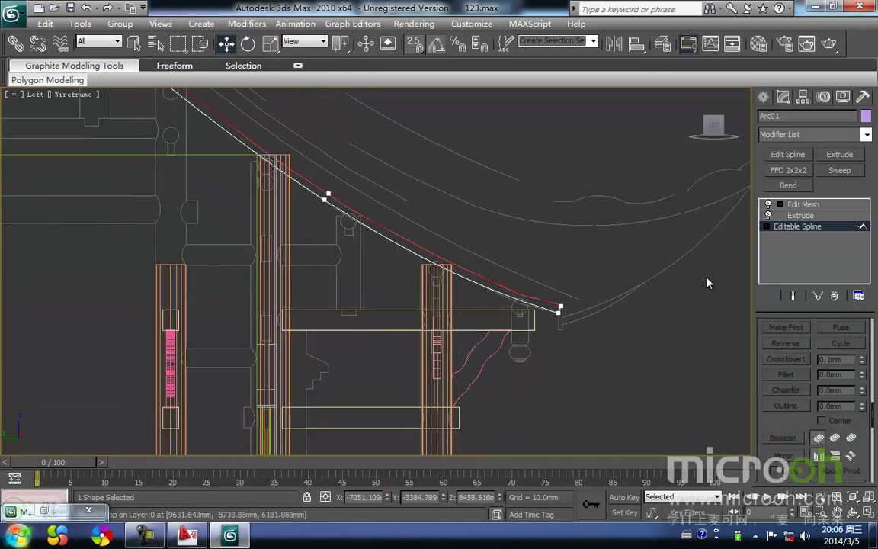
drag(875, 418, 869, 444)
scroll(868, 444, down, 5)
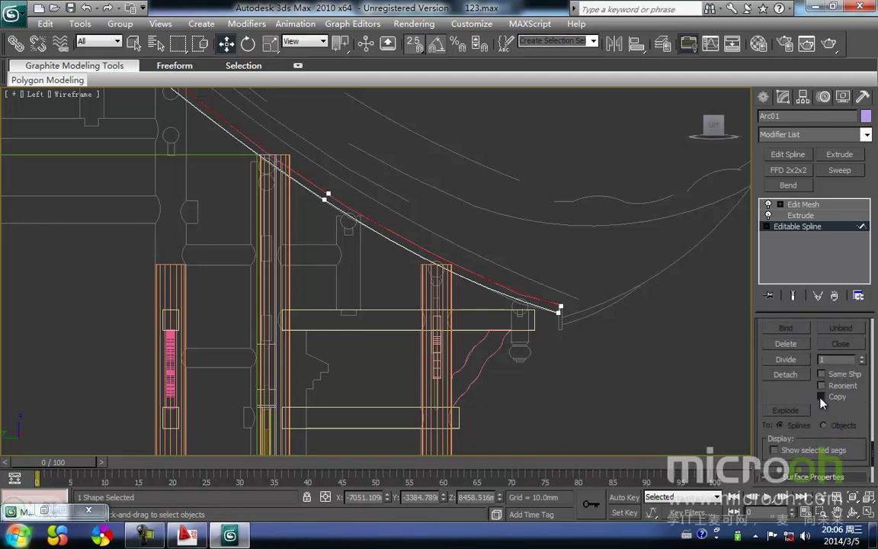
click(796, 380)
click(500, 274)
middle_drag(552, 218, 531, 250)
key(2)
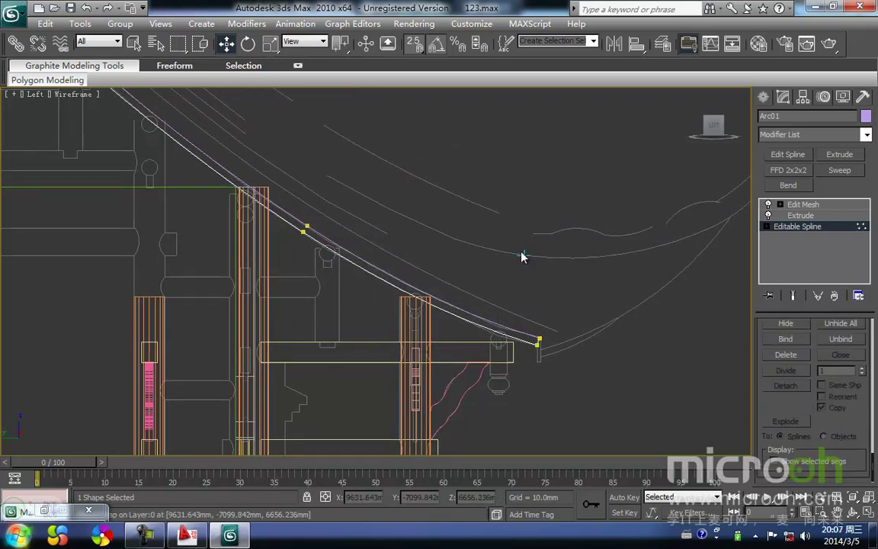
click(514, 274)
middle_drag(498, 307, 534, 289)
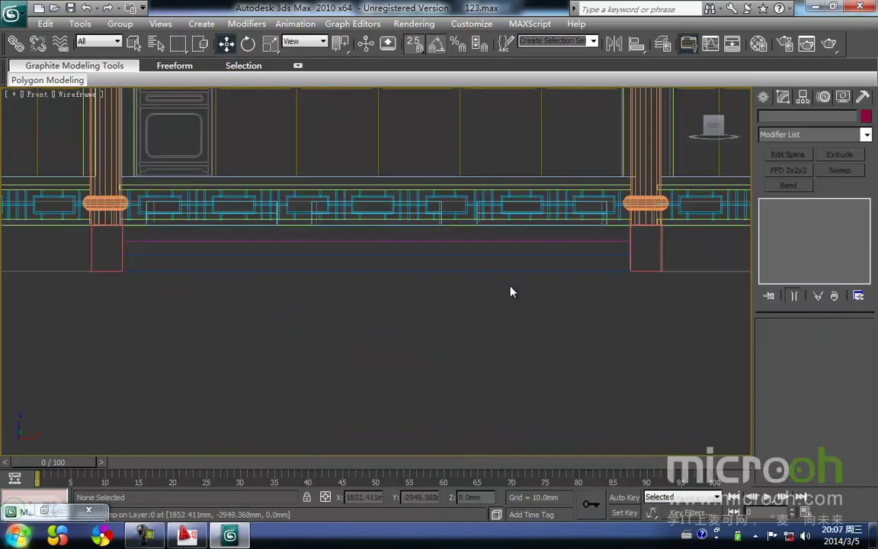
- In the front view, draw a circle of about 72 mm radius over the rightmost round tile end
key(f)
key(z)
middle_drag(338, 250, 404, 196)
scroll(240, 266, up, 6)
middle_drag(255, 276, 384, 333)
scroll(362, 327, up, 10)
middle_drag(274, 244, 538, 349)
right_click(497, 319)
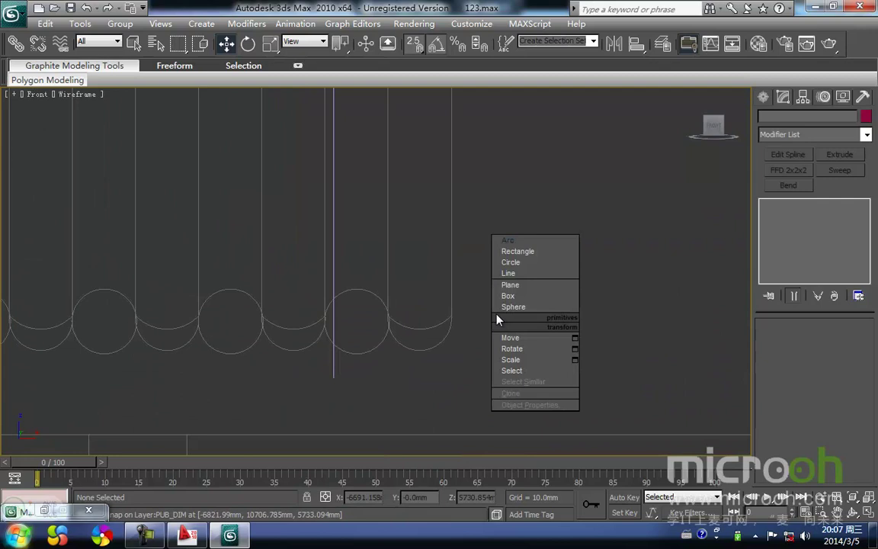
click(511, 262)
drag(355, 319, 358, 351)
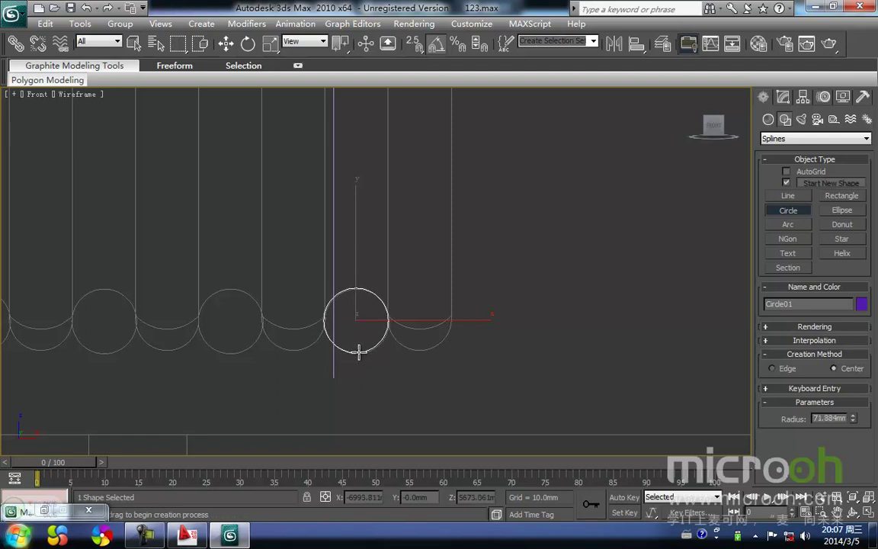
- Move the circle to line up with the round tile end in the drawing
key(w)
scroll(373, 346, up, 2)
click(405, 359)
click(399, 360)
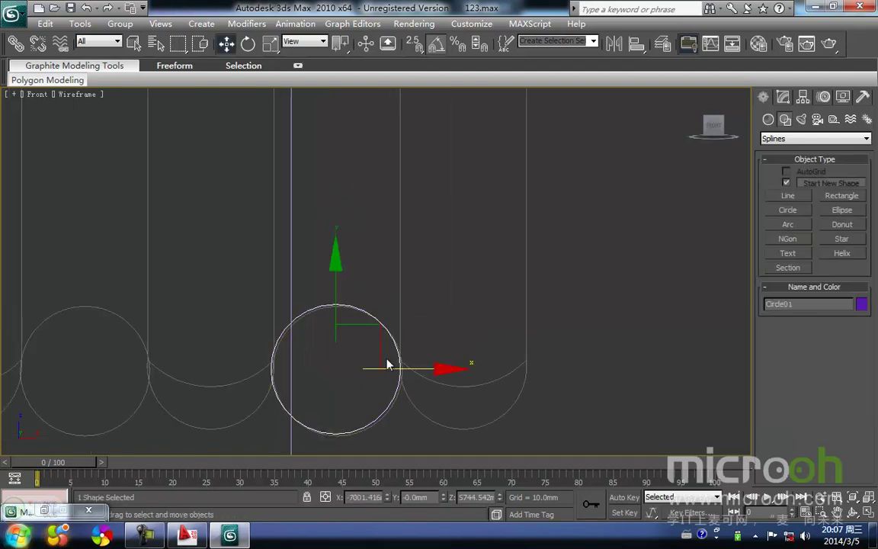
middle_drag(386, 361, 401, 280)
key(space)
key(s)
mouse_move(347, 356)
mouse_down()
mouse_move(356, 358)
mouse_move(350, 353)
mouse_up()
click(448, 369)
middle_drag(448, 369, 386, 353)
- Trace the concave tile end beside the circle with a shallow upper arc of about 97 mm radius and a deeper lower arc
right_click(377, 324)
click(396, 251)
mouse_move(353, 261)
mouse_down()
mouse_move(439, 278)
mouse_move(480, 263)
mouse_up()
click(422, 290)
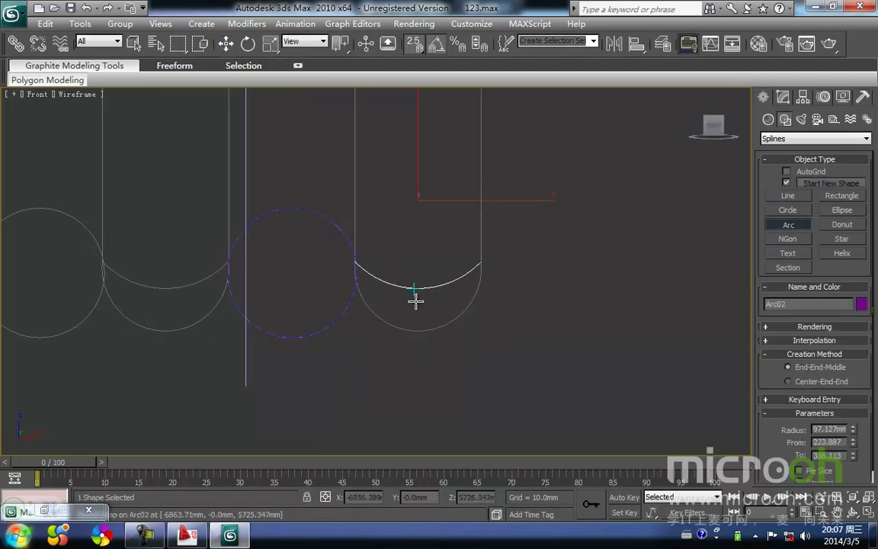
drag(354, 262, 481, 261)
click(425, 323)
- Move both traced arcs one tile width to the right, clear of the drawing's tile outlines
key(w)
click(428, 352)
drag(427, 348, 455, 265)
middle_drag(462, 277, 444, 284)
drag(491, 274, 523, 275)
click(559, 349)
click(541, 337)
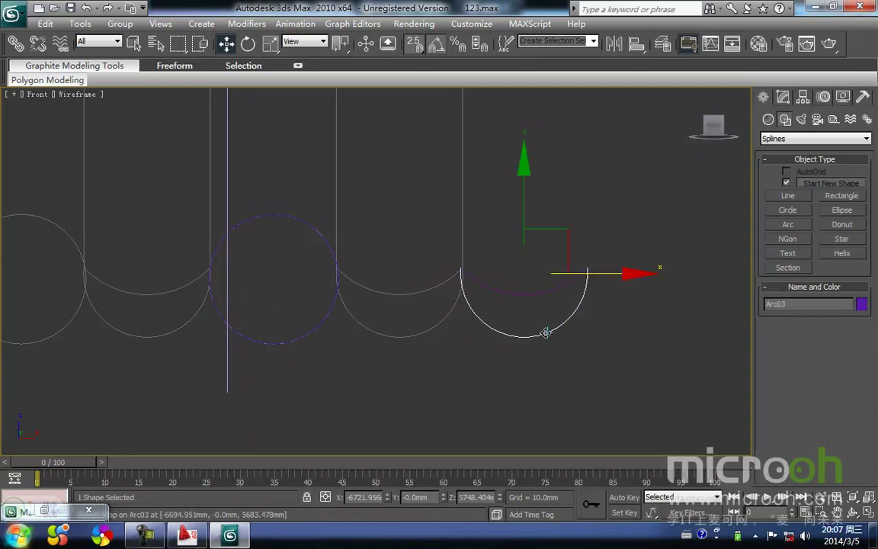
- Convert the lower arc to an Editable Spline and attach the upper arc to it
right_click(542, 331)
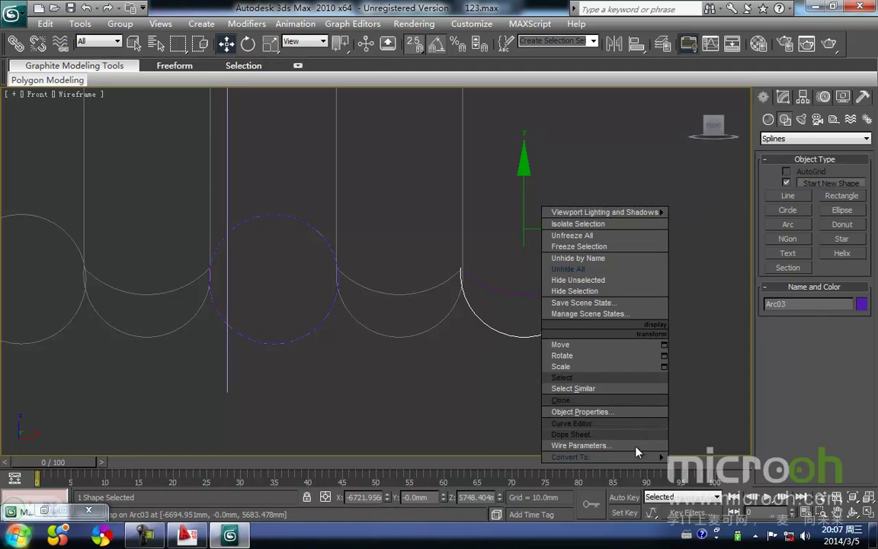
click(470, 368)
middle_drag(472, 365, 310, 271)
scroll(310, 269, down, 2)
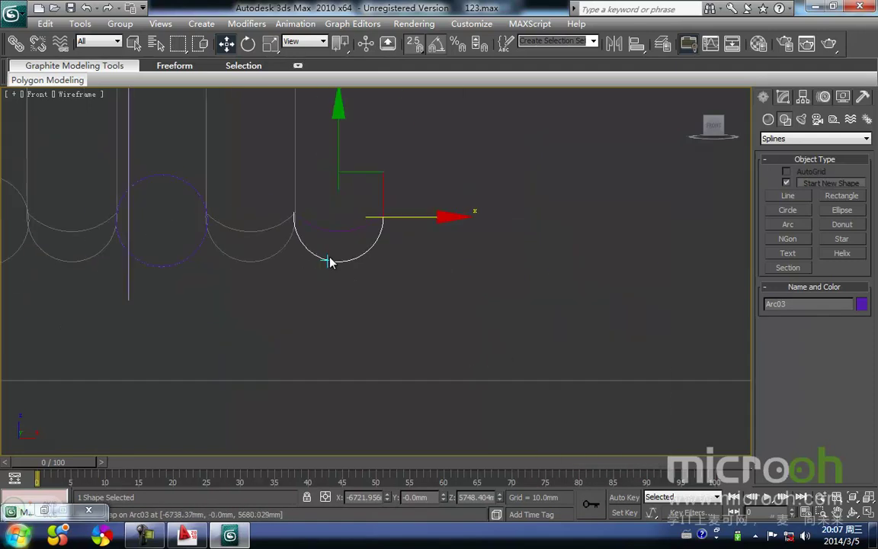
right_click(328, 260)
mouse_move(438, 381)
click(478, 381)
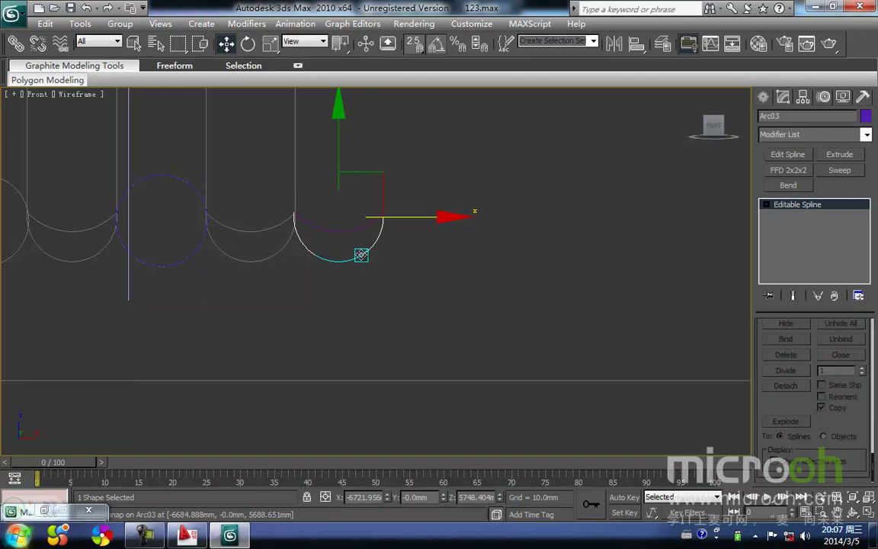
right_click(347, 272)
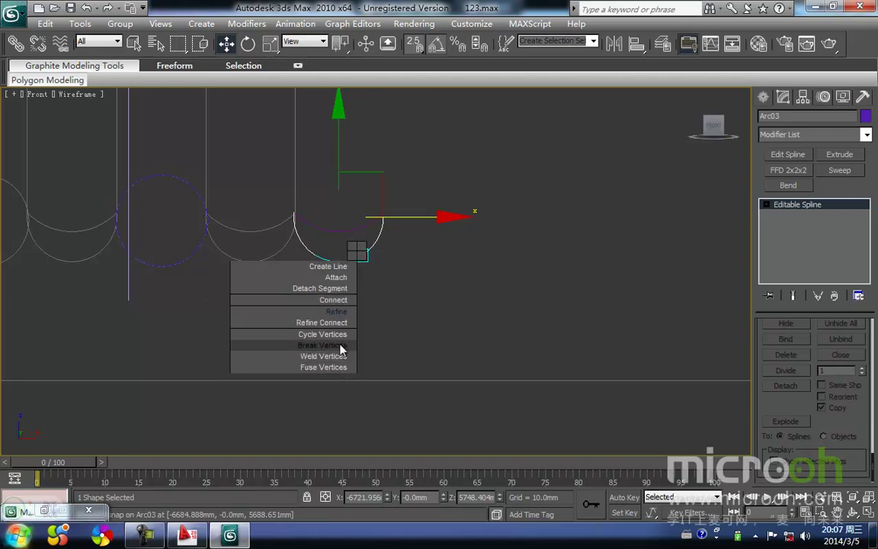
click(338, 286)
click(337, 230)
right_click(368, 295)
middle_drag(330, 280, 318, 310)
- Weld the coinciding end vertices of the two arcs into a closed crescent profile
key(1)
drag(407, 317, 213, 161)
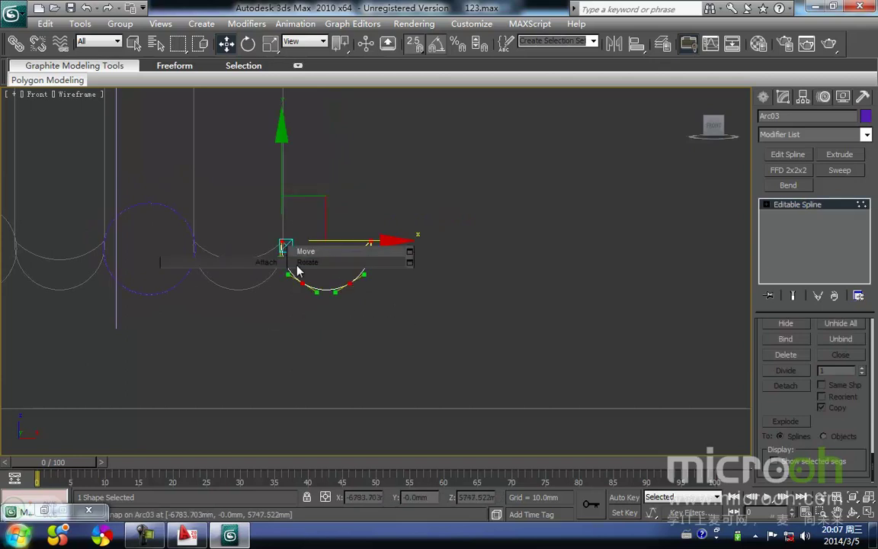
right_click(297, 261)
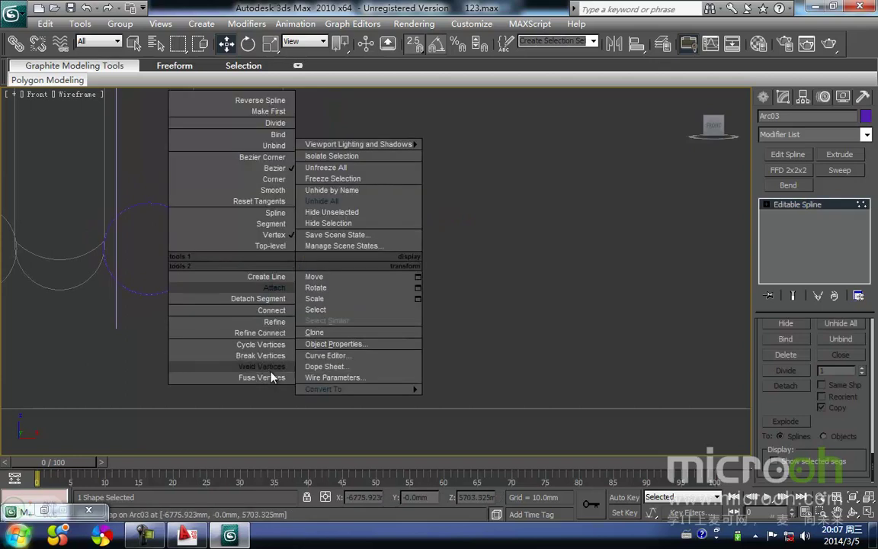
click(272, 367)
middle_drag(321, 293, 309, 315)
key(1)
- Move the crescent profile back onto the concave tile end in the drawing, snapping its corner to the tile line
click(356, 334)
drag(398, 329, 319, 240)
drag(372, 258, 306, 258)
drag(339, 338, 300, 242)
drag(369, 268, 233, 311)
scroll(190, 275, up, 4)
middle_drag(232, 277, 555, 307)
scroll(290, 275, down, 8)
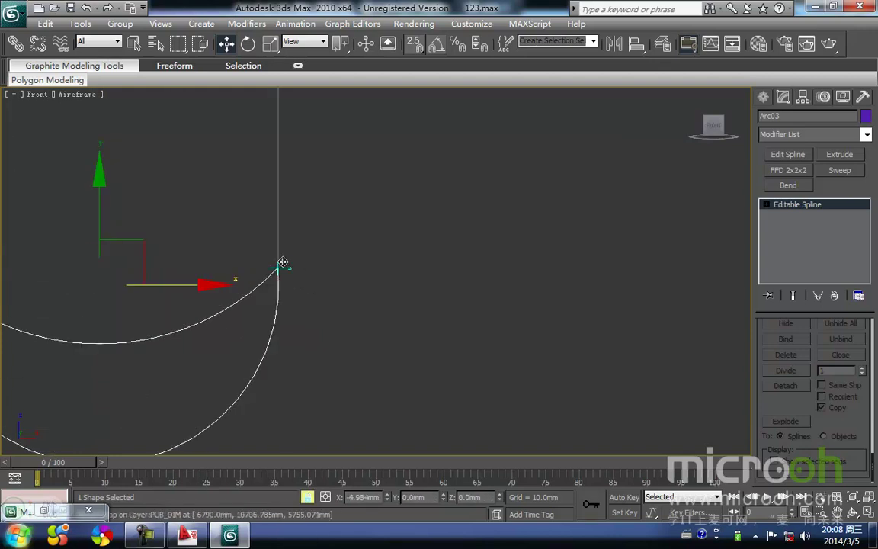
key(space)
- Select the roof-curve path and center its pivot on the object
click(299, 339)
drag(273, 333, 248, 318)
middle_drag(336, 338, 423, 331)
scroll(416, 317, down, 3)
scroll(404, 311, up, 4)
scroll(327, 221, down, 6)
scroll(316, 271, up, 5)
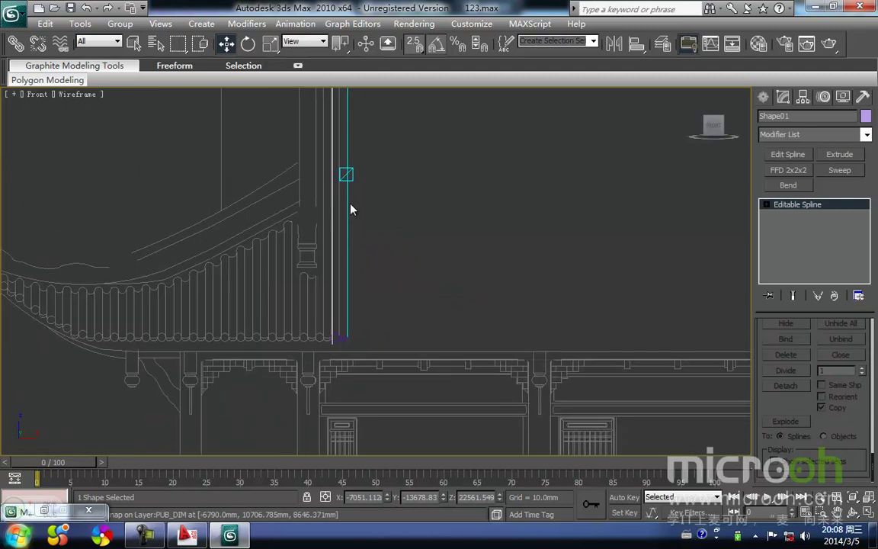
scroll(350, 210, down, 3)
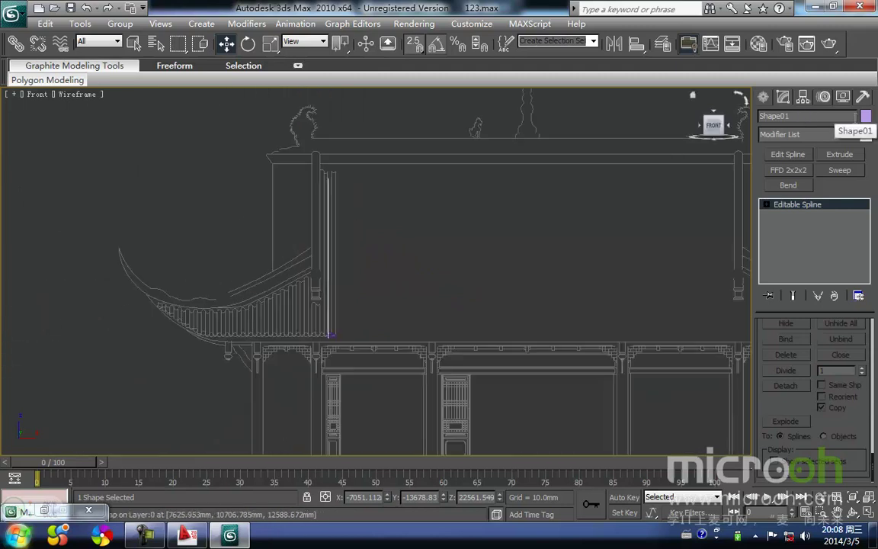
click(802, 97)
click(813, 183)
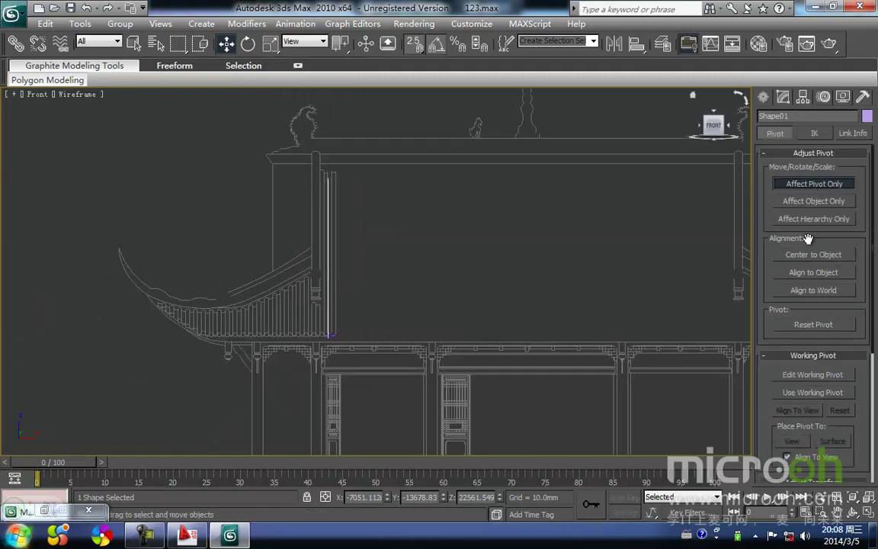
click(816, 254)
click(821, 185)
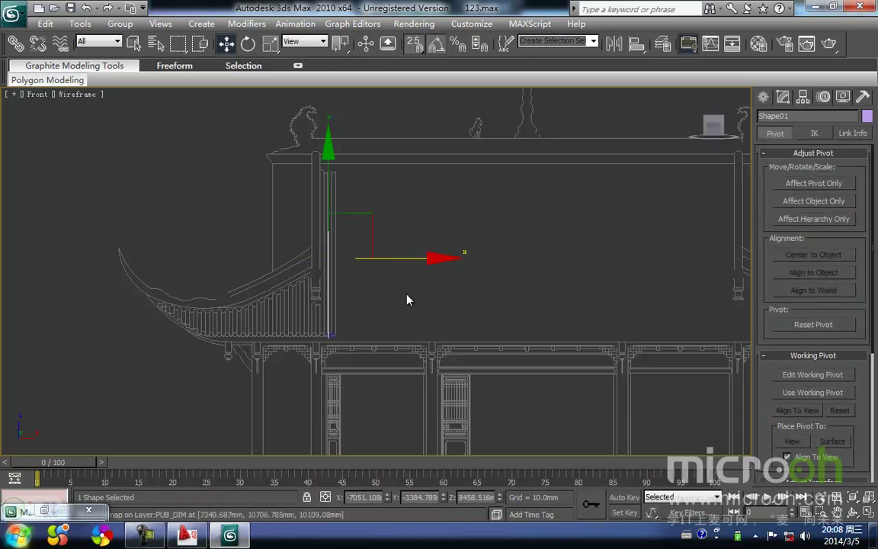
- Copy the roof-curve path about 706 mm to the right along X in the front view
scroll(408, 299, up, 6)
mouse_move(421, 135)
shift+mouse_down()
mouse_move(443, 142)
mouse_move(411, 156)
shift+mouse_up()
key(Return)
scroll(356, 336, up, 3)
middle_drag(355, 336, 398, 264)
scroll(399, 263, up, 4)
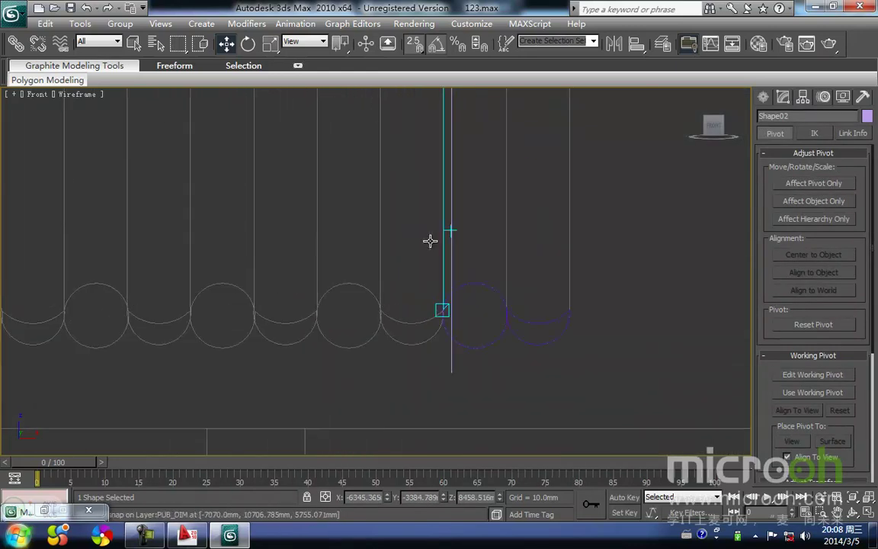
- Apply a Sweep modifier to the original roof-curve path, using the traced tile circle as its custom section
drag(377, 268, 391, 282)
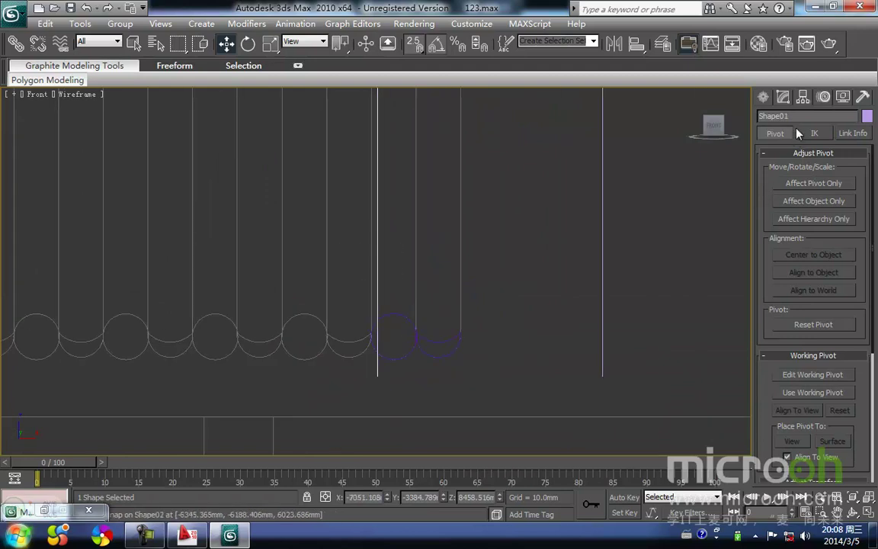
click(763, 97)
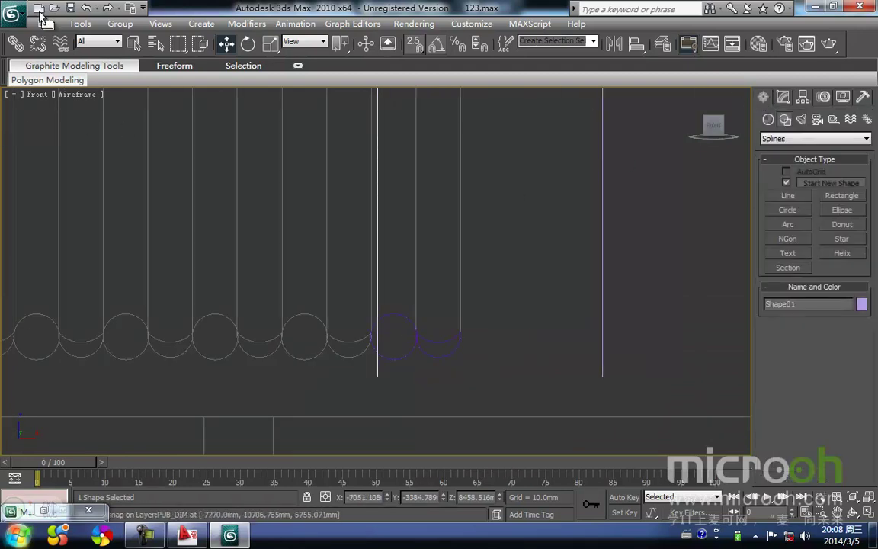
click(784, 98)
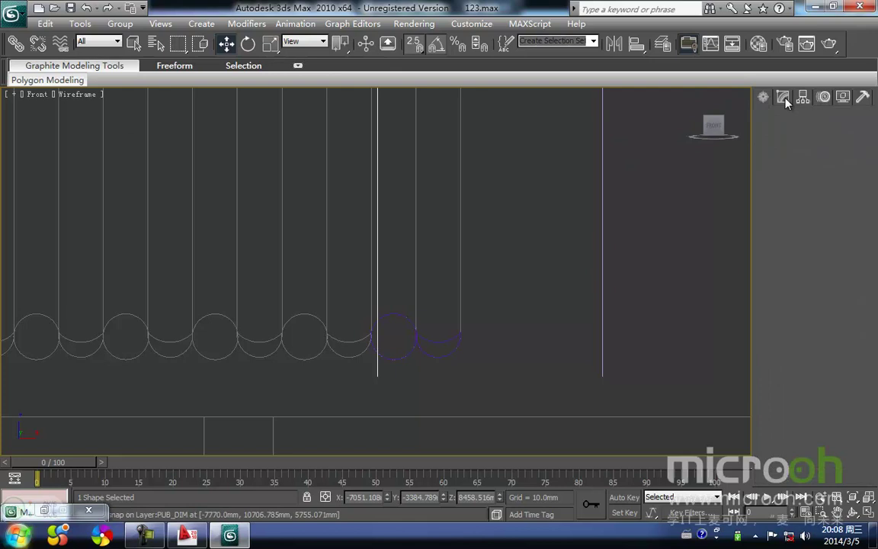
click(840, 170)
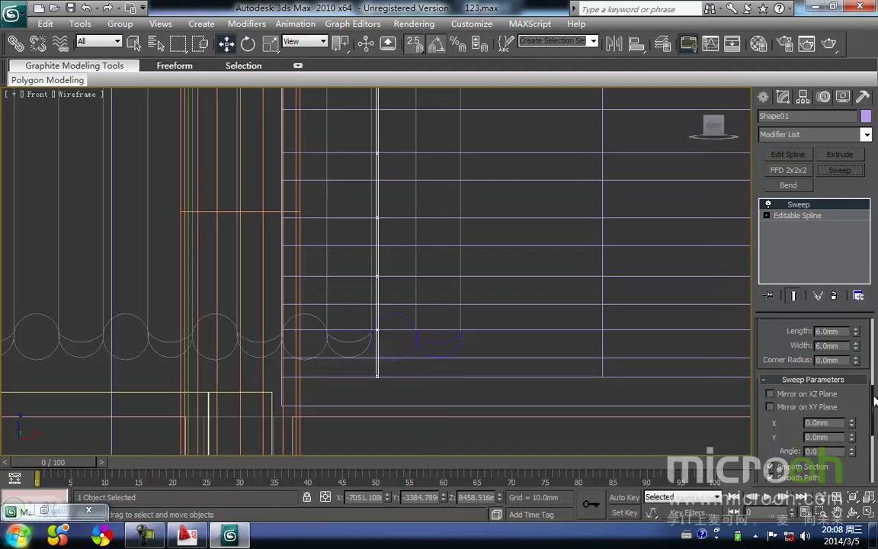
drag(875, 405, 877, 348)
click(770, 355)
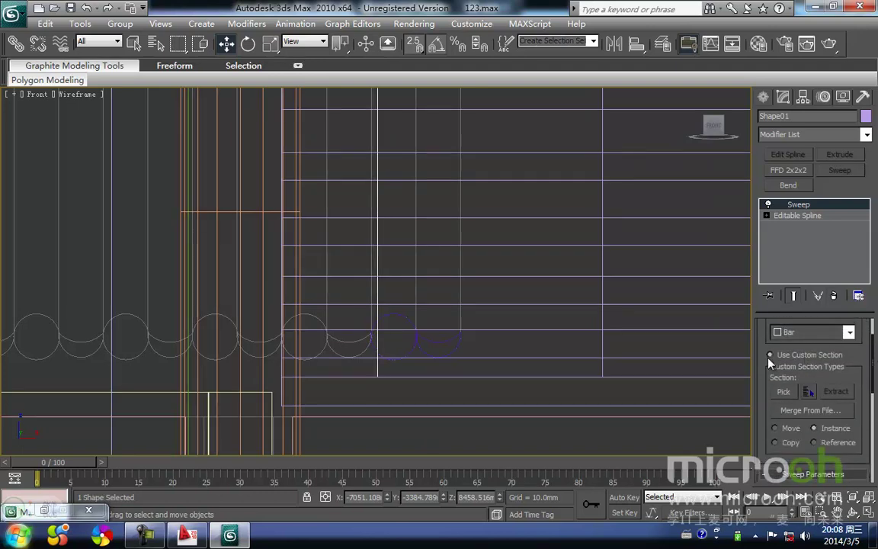
click(784, 391)
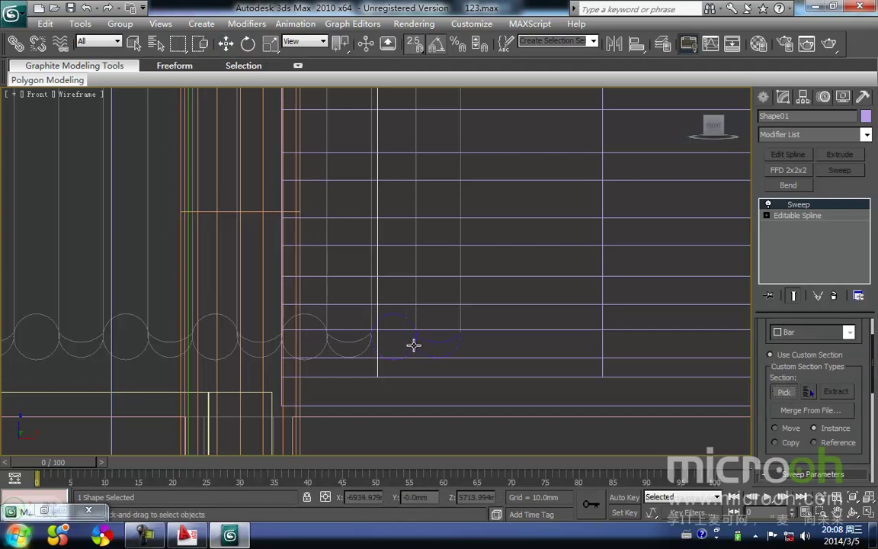
click(413, 345)
middle_drag(410, 349, 404, 378)
scroll(404, 378, down, 4)
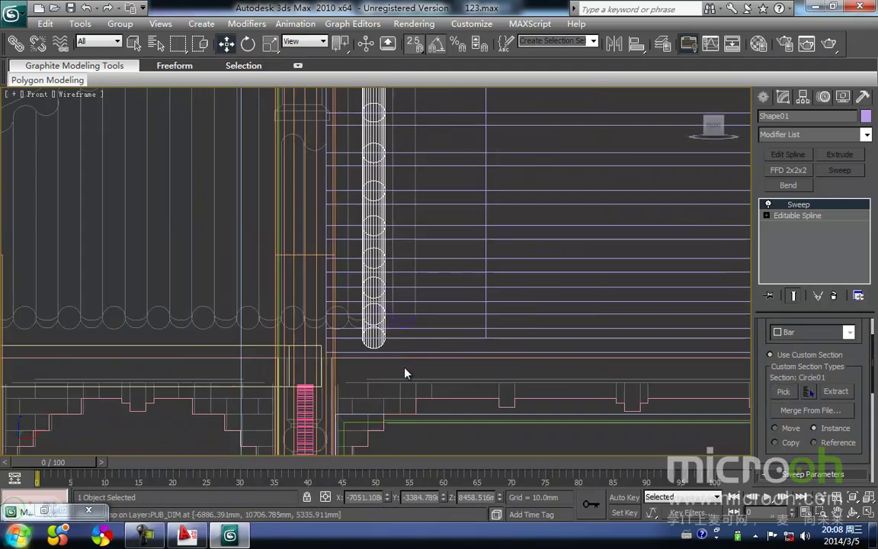
- Apply a Sweep modifier to the copied roof-curve path, using the closed crescent profile as its custom section
middle_drag(398, 286, 400, 395)
scroll(400, 395, down, 2)
scroll(400, 314, down, 2)
middle_drag(400, 314, 409, 284)
scroll(432, 326, up, 6)
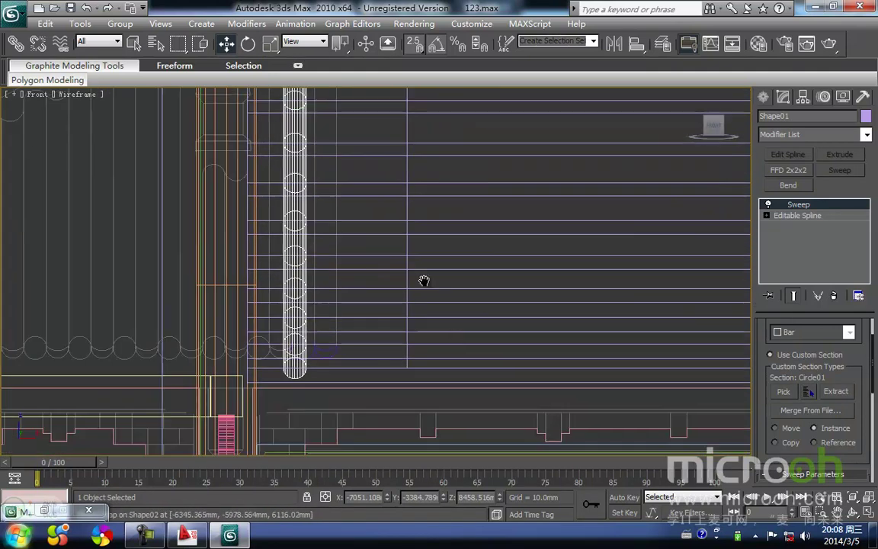
scroll(429, 343, up, 3)
middle_drag(434, 320, 452, 220)
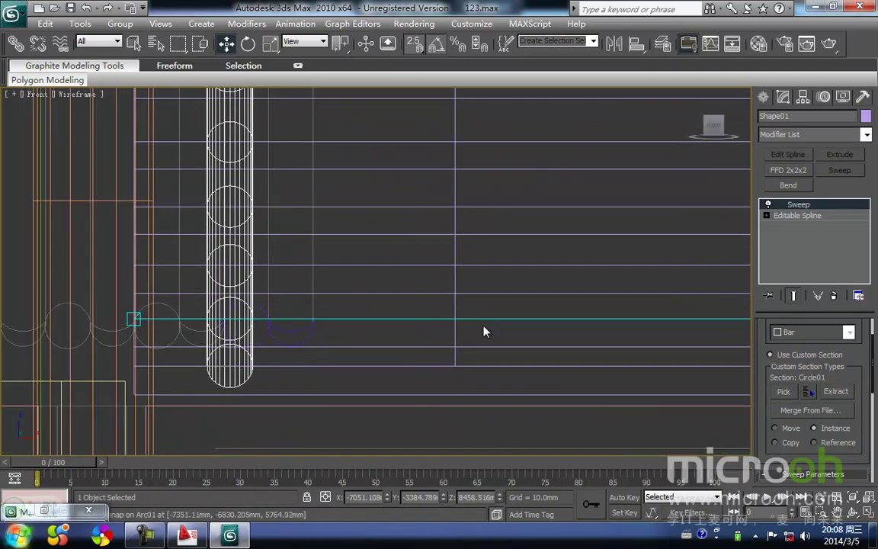
click(482, 336)
click(462, 344)
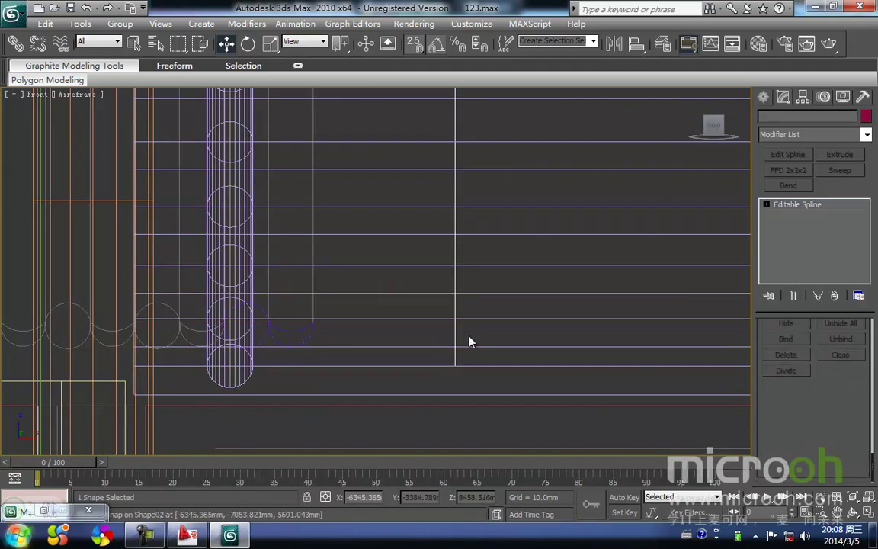
click(840, 171)
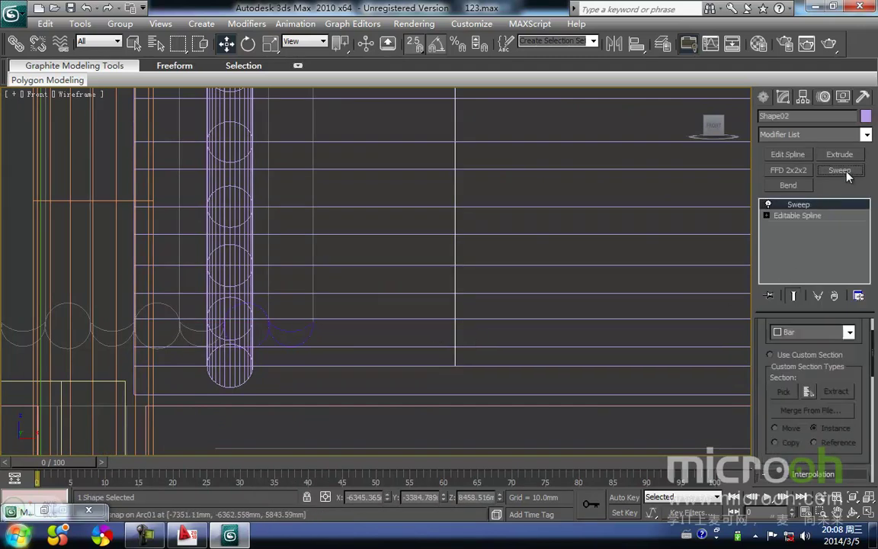
click(784, 391)
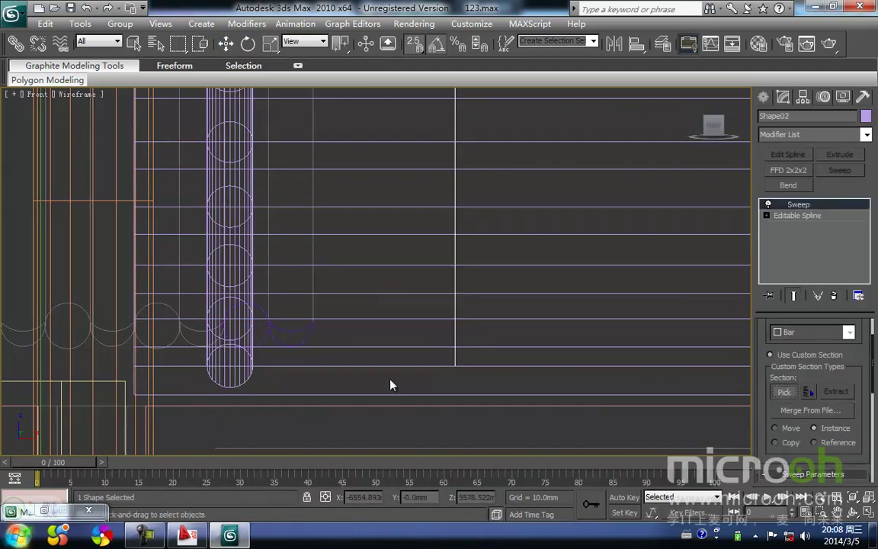
click(307, 336)
scroll(445, 233, up, 4)
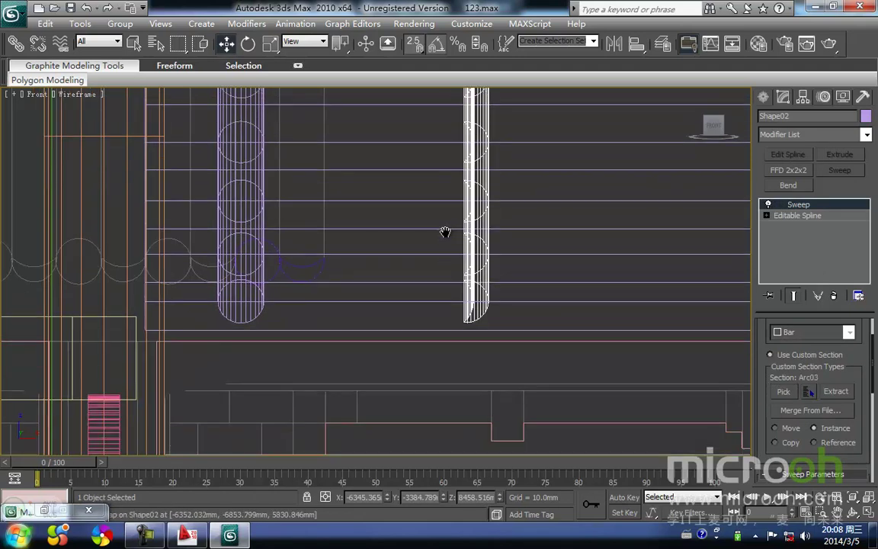
- Set the crescent sweep's section angle to 90 degrees
middle_drag(547, 278, 352, 232)
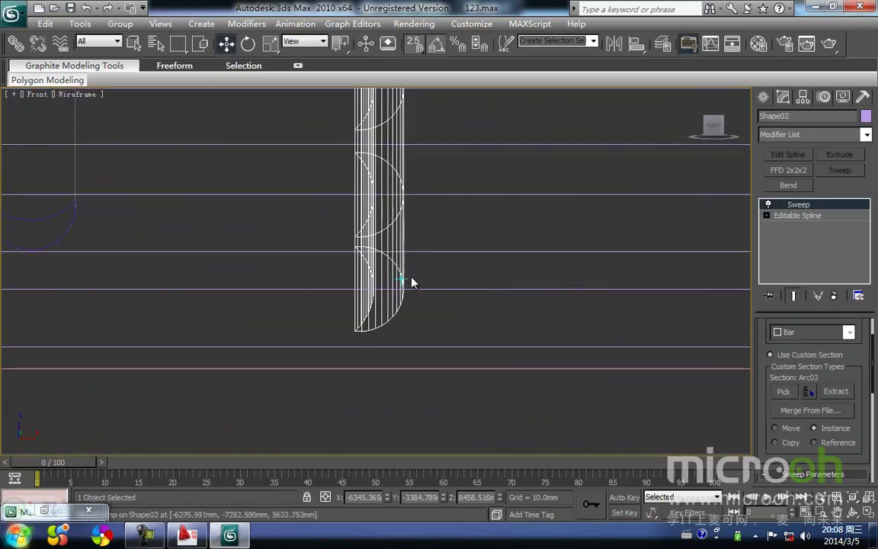
middle_drag(335, 327, 472, 323)
scroll(472, 323, down, 2)
middle_drag(446, 253, 234, 335)
scroll(383, 289, down, 4)
scroll(449, 250, down, 3)
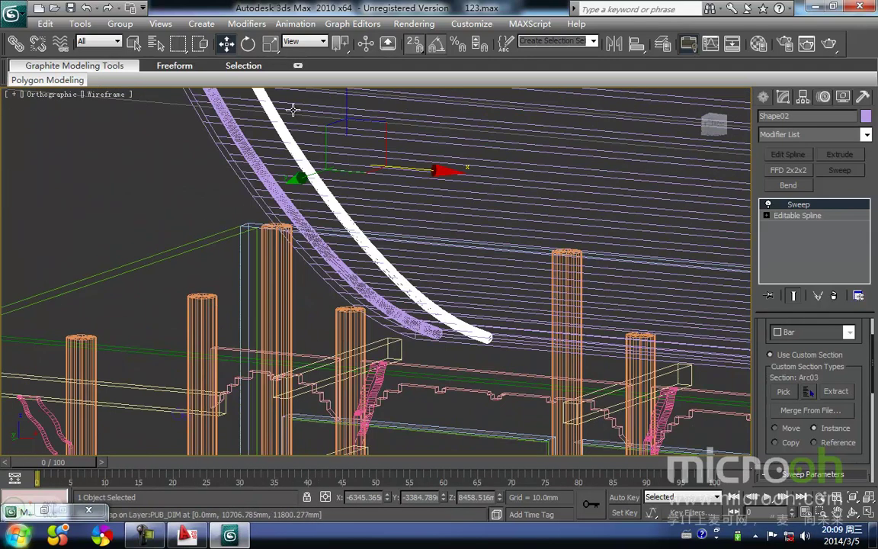
middle_drag(456, 308, 457, 288)
key(f)
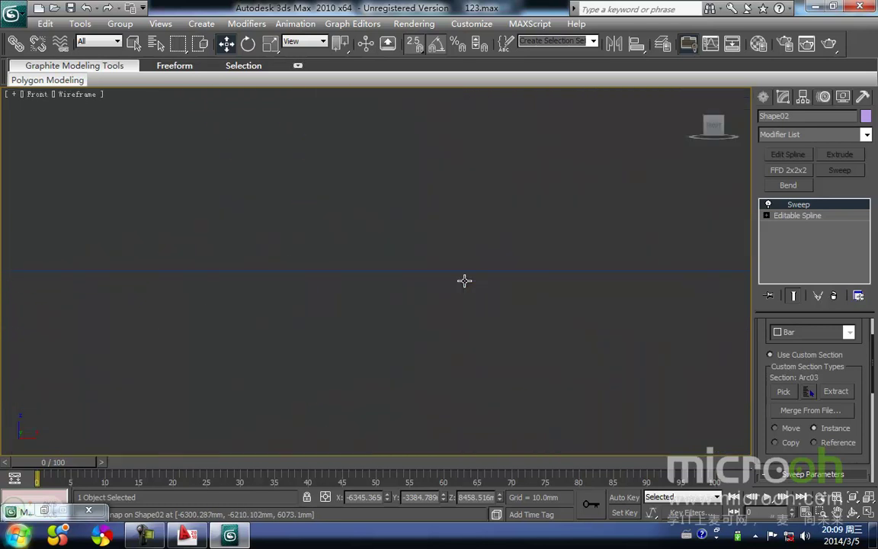
middle_drag(399, 299, 398, 275)
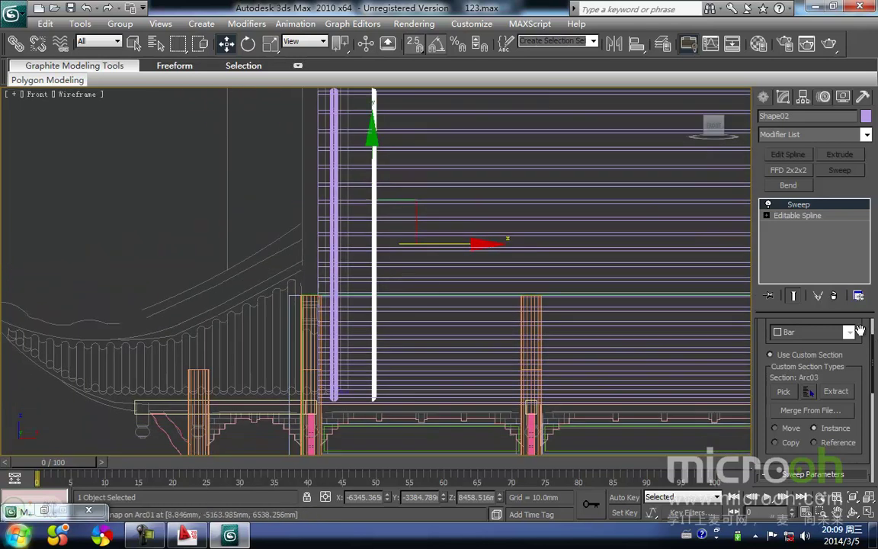
scroll(874, 374, up, 3)
scroll(874, 375, down, 4)
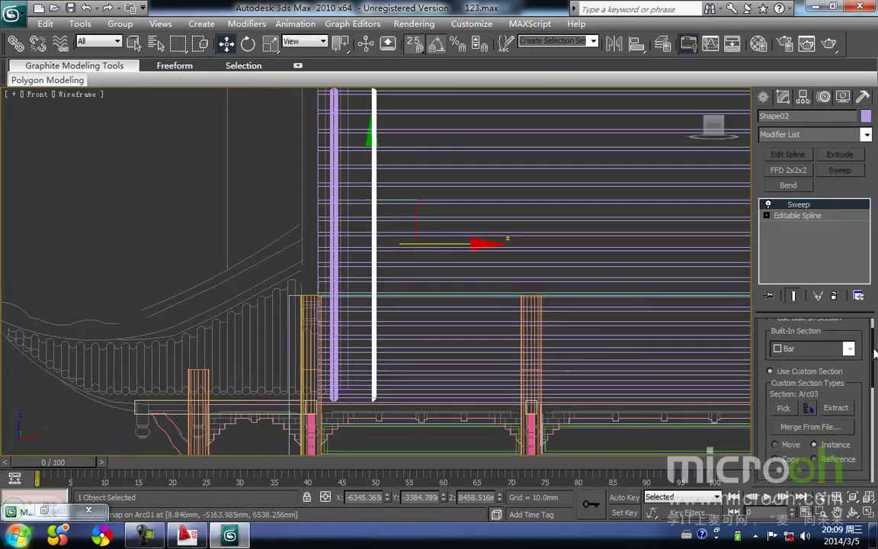
drag(874, 377, 869, 434)
drag(822, 405, 693, 407)
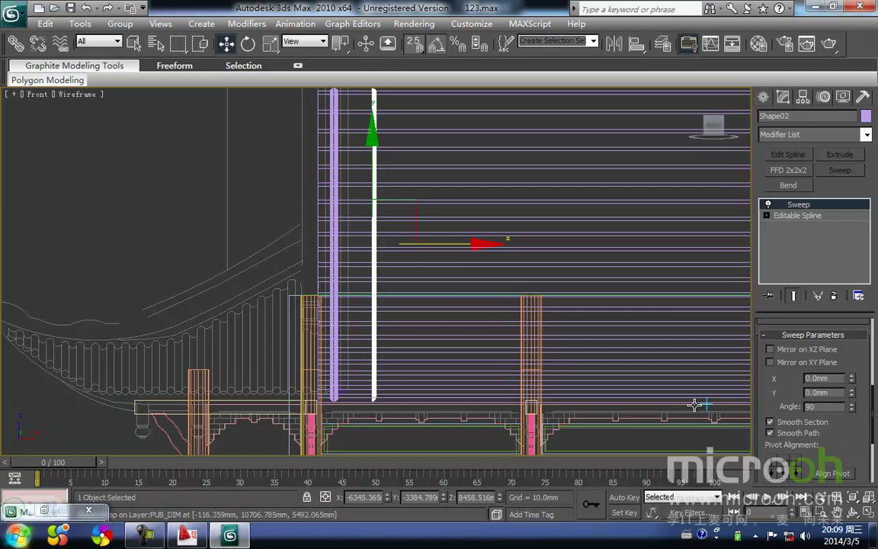
text(90)
key(Return)
- Try a section angle of -180 degrees on the crescent sweep, and set it to -90 degrees
middle_drag(417, 329, 459, 231)
scroll(458, 231, up, 6)
middle_drag(568, 342, 427, 285)
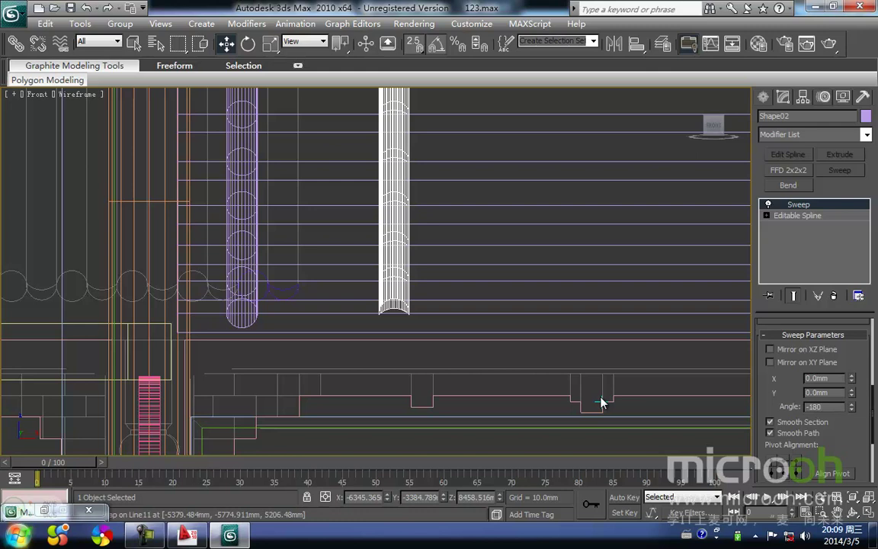
key(Return)
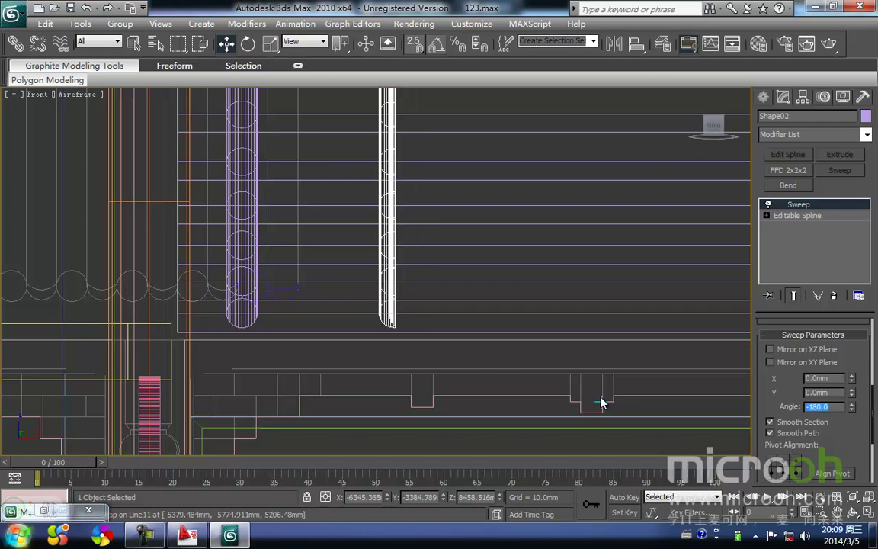
key(Return)
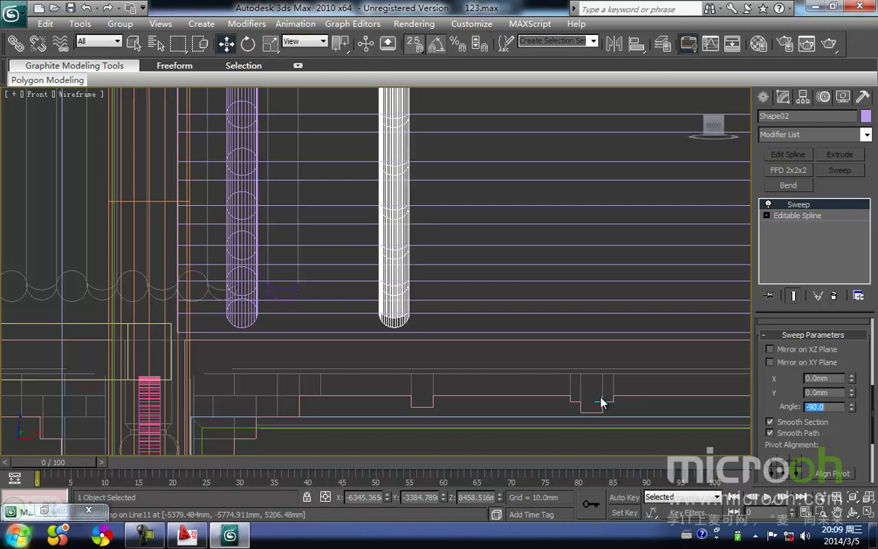
- Move the crescent tile strip left along X in the front view, snapping its edge against the round tile strip
scroll(312, 274, down, 6)
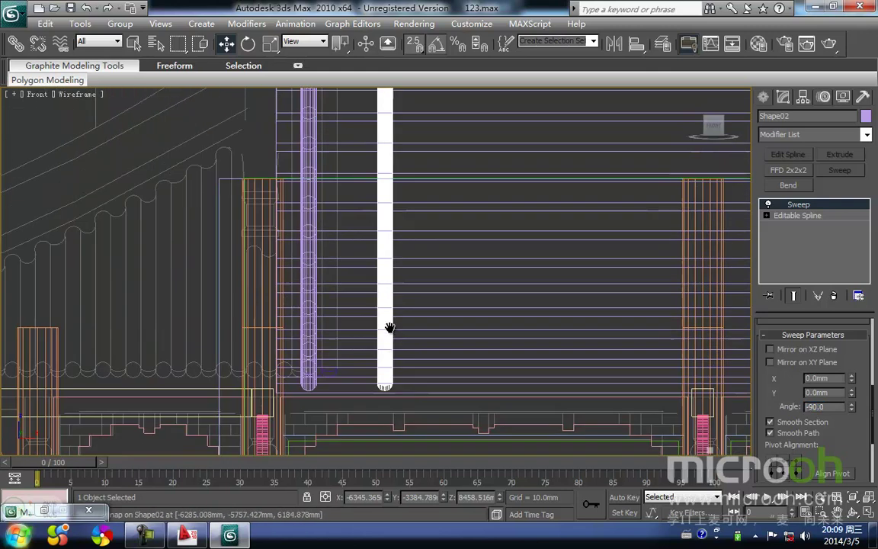
key(space)
drag(429, 228, 345, 294)
right_click(345, 294)
middle_drag(347, 329, 375, 222)
scroll(376, 273, up, 2)
scroll(387, 313, up, 3)
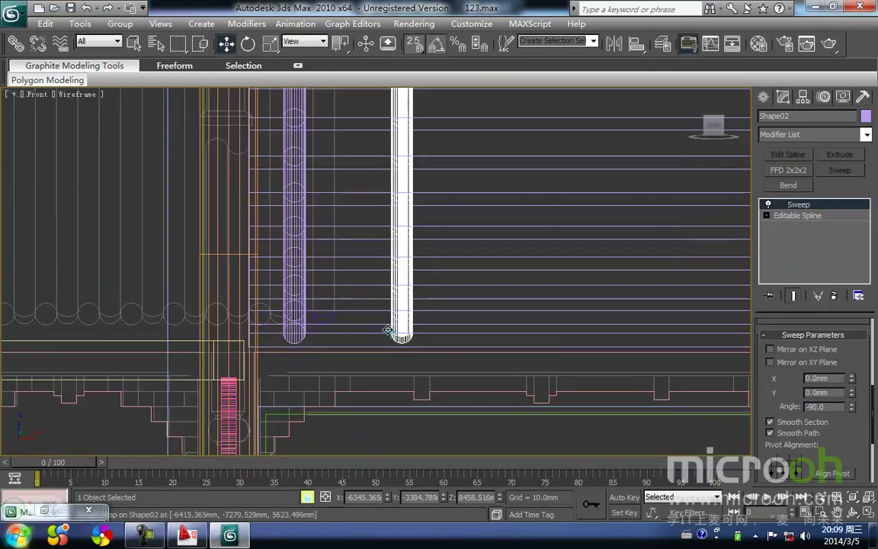
drag(388, 333, 309, 329)
scroll(323, 325, up, 5)
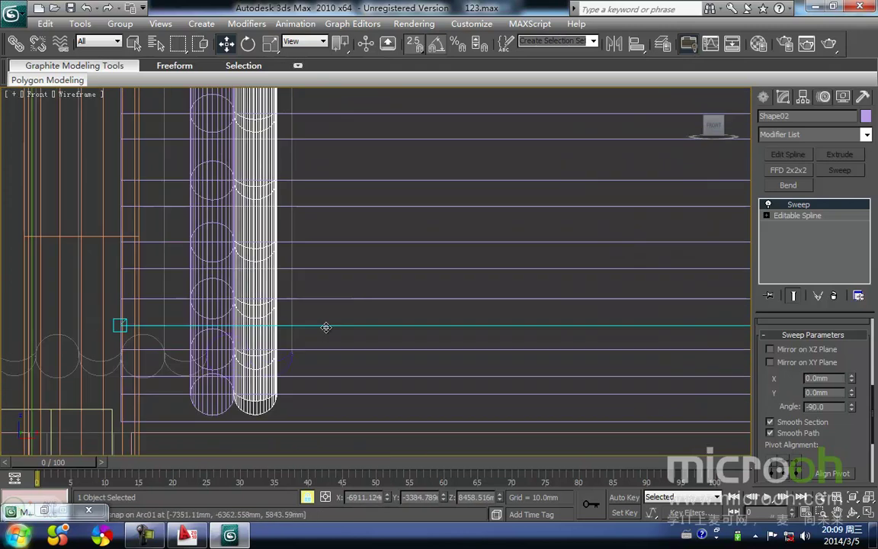
middle_drag(324, 289, 329, 282)
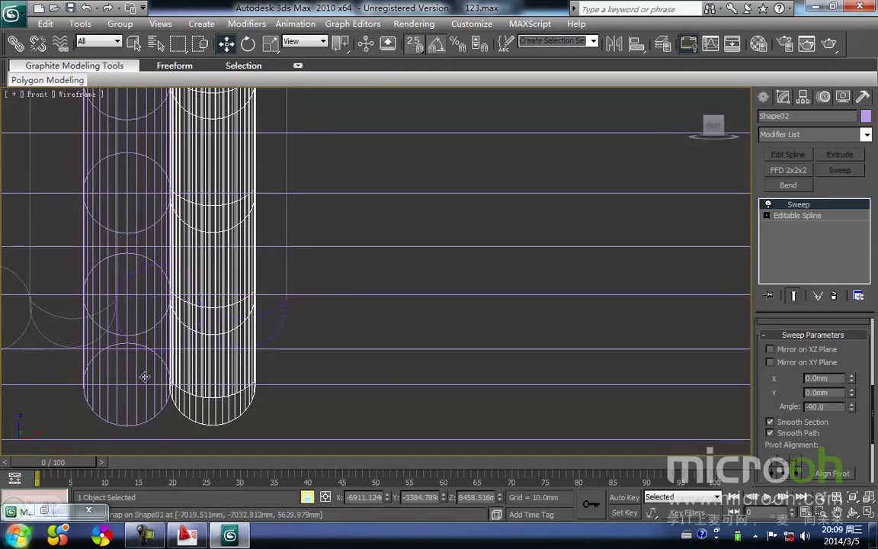
drag(169, 385, 175, 385)
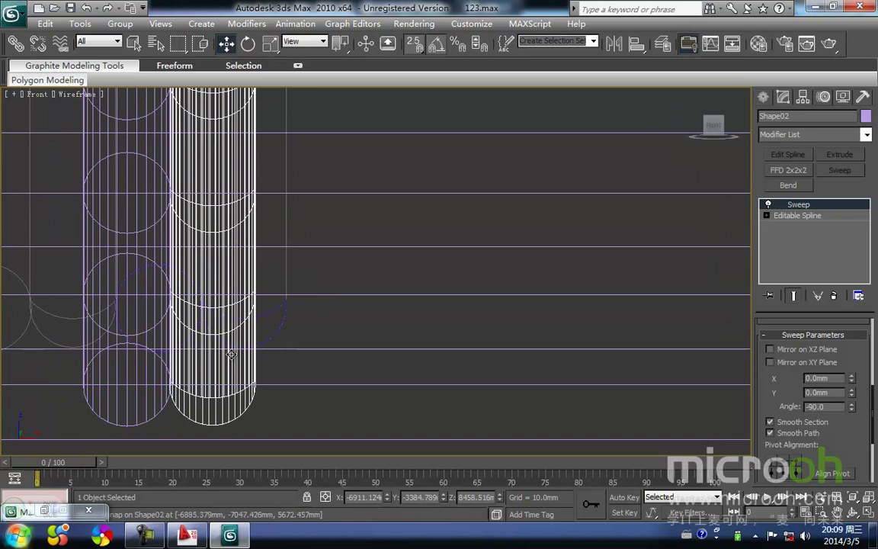
- Examine both swept tile strips against the roof section drawing in the left view
key(F3)
scroll(231, 353, down, 6)
middle_drag(376, 367, 319, 377)
key(l)
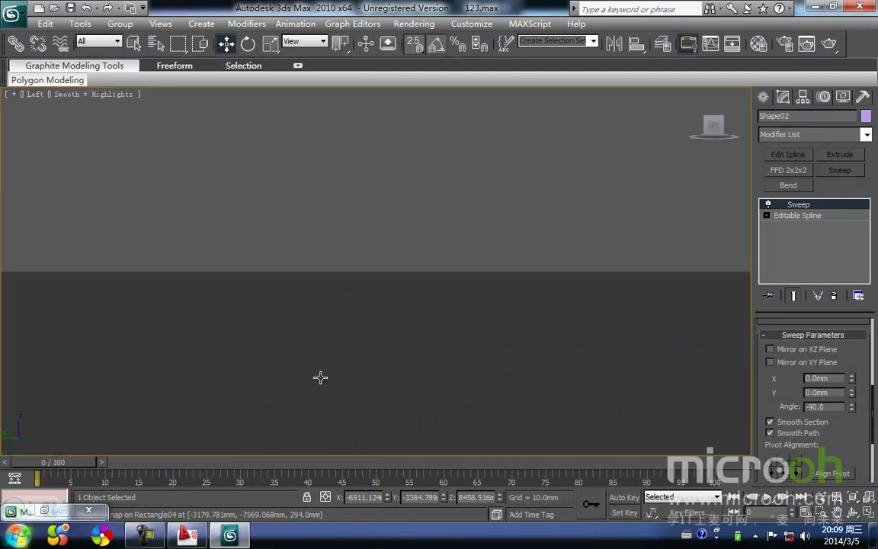
key(z)
middle_drag(355, 302, 341, 354)
key(F3)
middle_drag(291, 289, 308, 272)
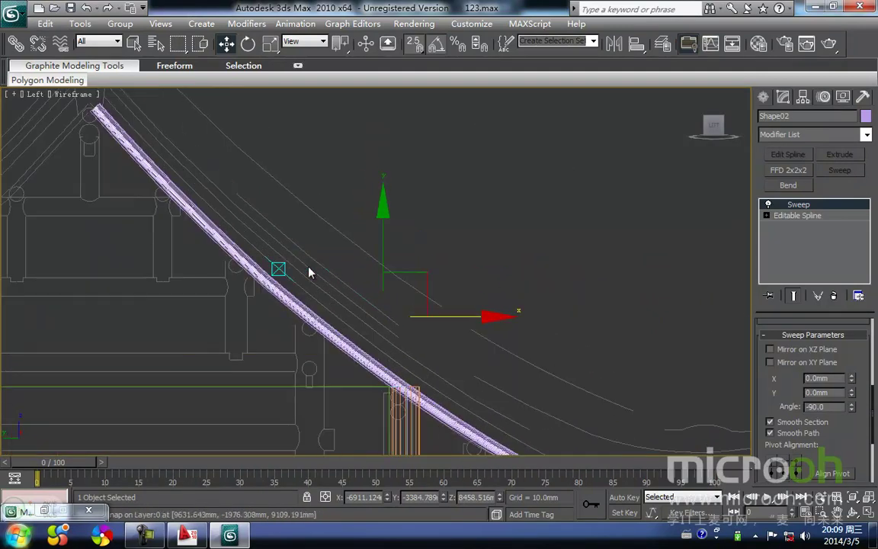
- Try to copy the crescent tile strip upward in the left view
scroll(312, 293, up, 2)
shift+drag(383, 306, 385, 266)
key(ctrl+z)
- Examine how the upper ends of the swept tile strips meet the roof section drawing in the left view
scroll(255, 257, up, 2)
middle_drag(256, 257, 406, 344)
scroll(351, 267, up, 4)
middle_drag(184, 237, 578, 318)
click(477, 276)
scroll(255, 220, up, 2)
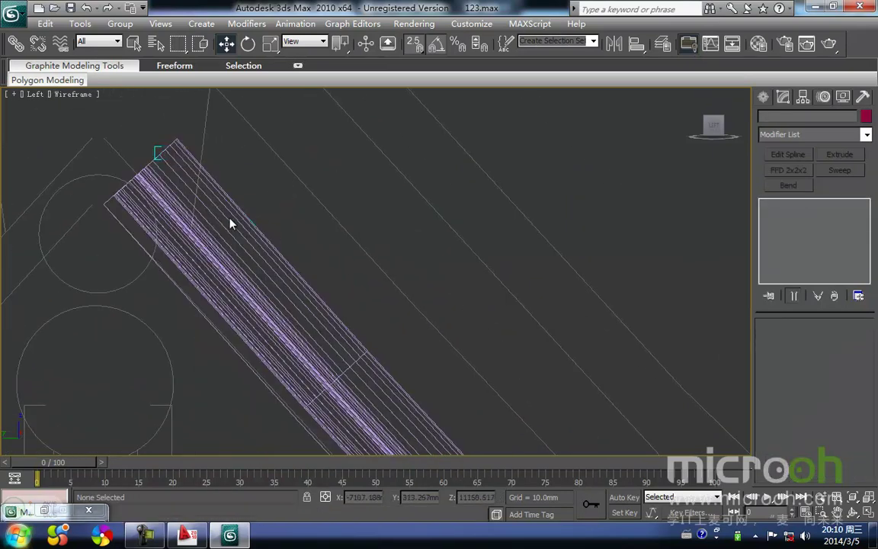
middle_drag(221, 203, 234, 226)
scroll(235, 228, down, 3)
- Select the round and crescent tile strips together and raise them in the left view so they rest above the roof surface
key(t)
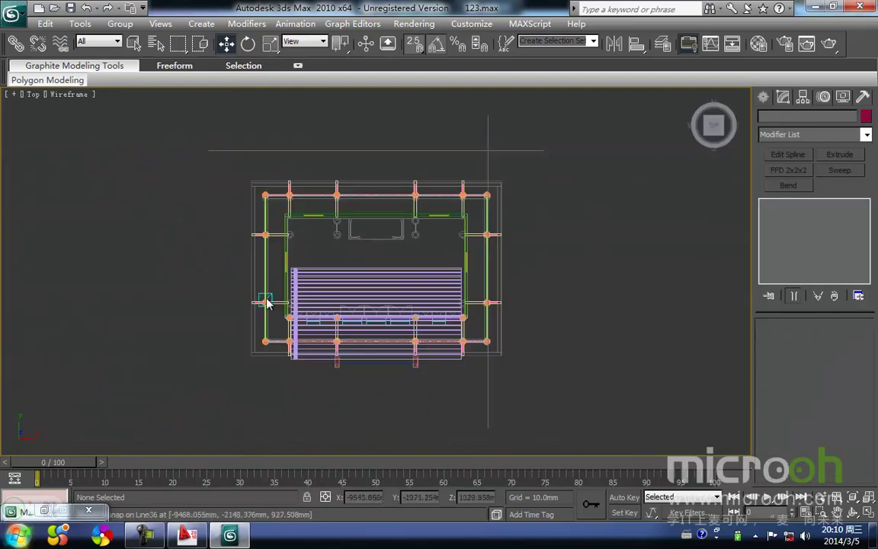
alt+middle_drag(329, 359, 363, 262)
scroll(210, 209, up, 6)
middle_drag(159, 157, 492, 309)
scroll(209, 217, up, 3)
scroll(208, 217, up, 1)
middle_drag(209, 218, 332, 328)
middle_drag(146, 239, 244, 365)
scroll(245, 366, up, 2)
click(256, 301)
ctrl+click(280, 306)
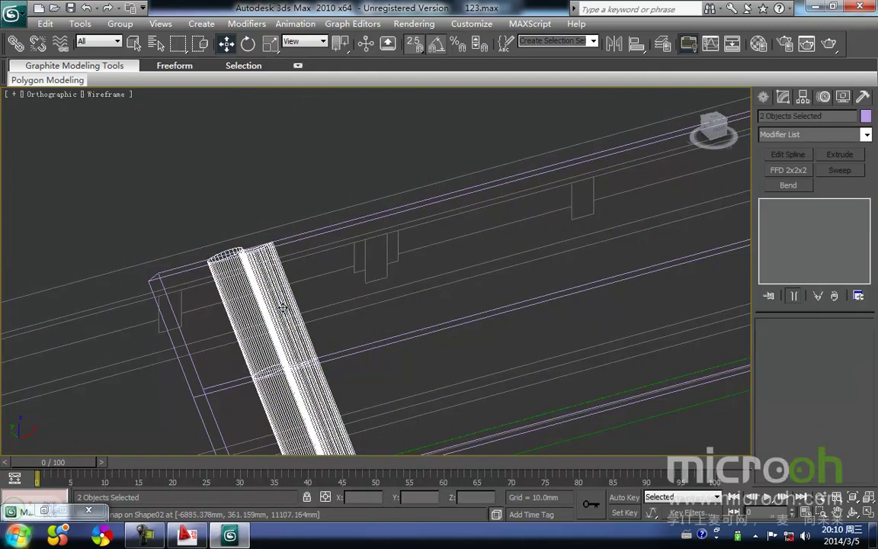
scroll(261, 320, down, 3)
key(l)
key(z)
scroll(328, 381, up, 8)
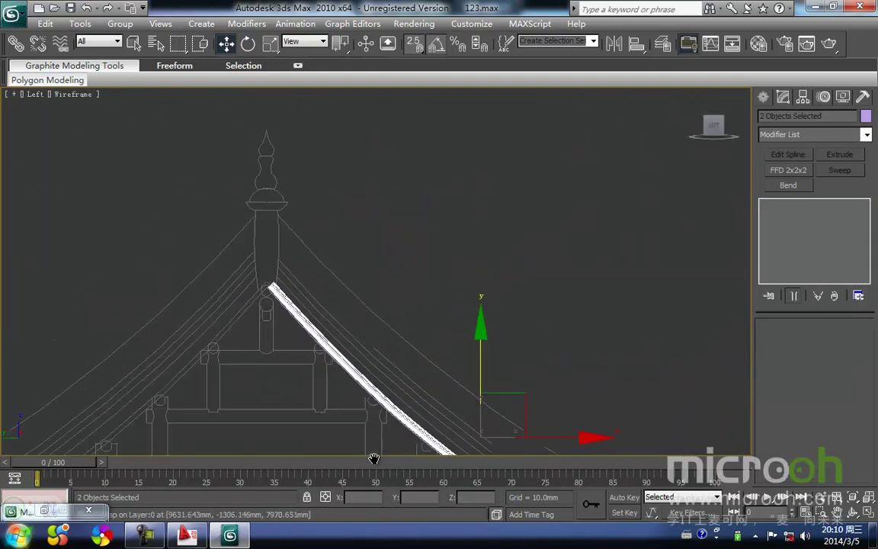
scroll(303, 256, down, 2)
scroll(465, 314, up, 1)
drag(499, 327, 504, 319)
scroll(368, 286, up, 5)
middle_drag(208, 195, 370, 264)
drag(366, 272, 367, 280)
scroll(366, 281, down, 8)
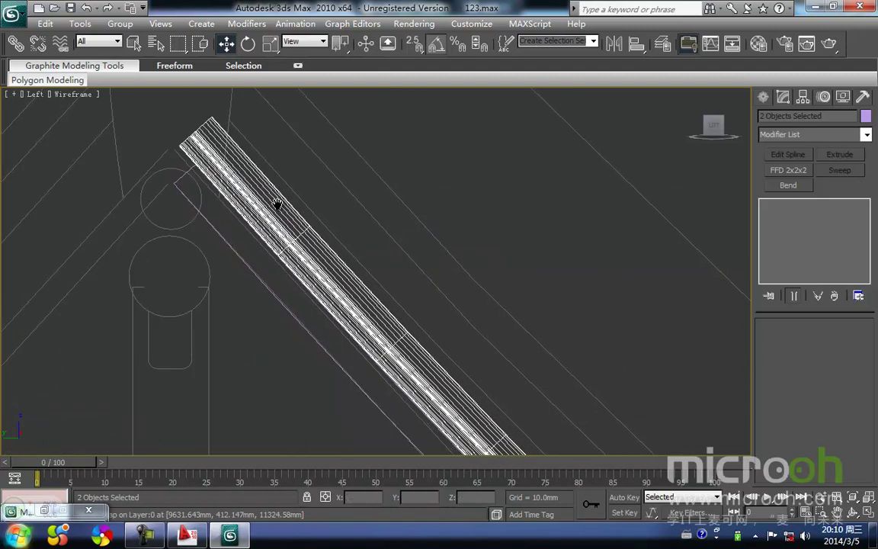
- Snap both tile strips onto the drawn tile profiles in the front view and copy the pair one pair-width to the left
key(f)
key(z)
middle_drag(280, 245, 245, 281)
middle_drag(374, 297, 366, 212)
scroll(340, 366, up, 6)
middle_drag(340, 347, 419, 133)
scroll(369, 292, up, 3)
middle_drag(369, 292, 417, 210)
scroll(394, 289, up, 3)
key(s)
drag(401, 257, 433, 248)
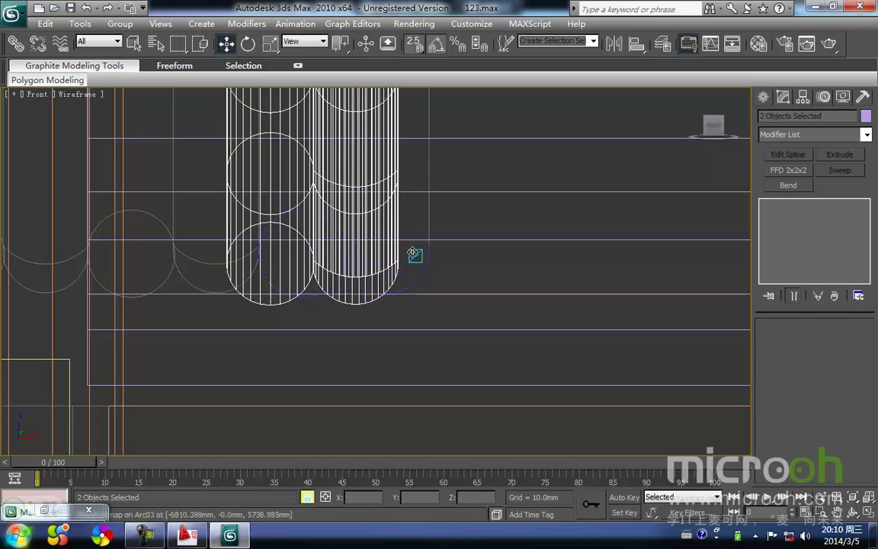
middle_drag(411, 251, 401, 242)
drag(388, 253, 422, 238)
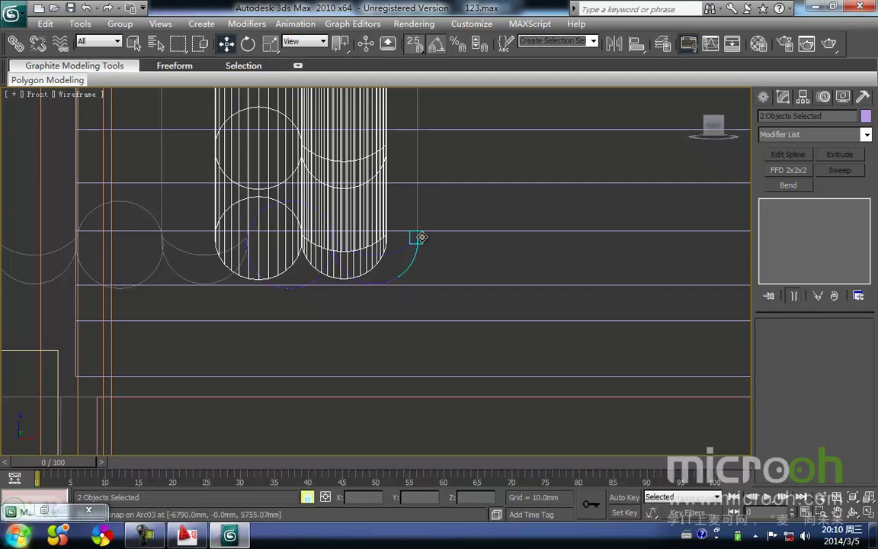
mouse_move(391, 234)
mouse_down()
mouse_move(426, 234)
mouse_move(214, 230)
mouse_move(246, 229)
mouse_up()
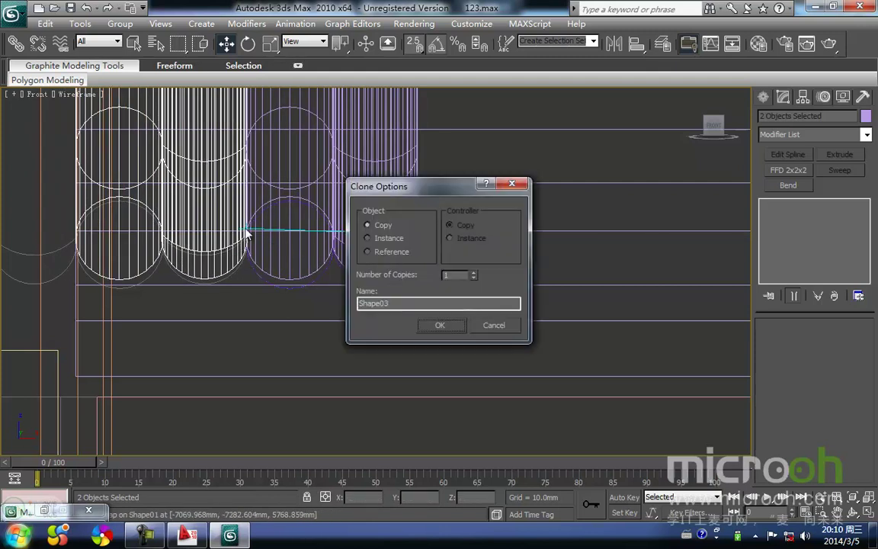
key(Return)
- Group the copied strip pair, and group it with the original round and crescent strips
middle_drag(182, 183, 252, 239)
click(127, 26)
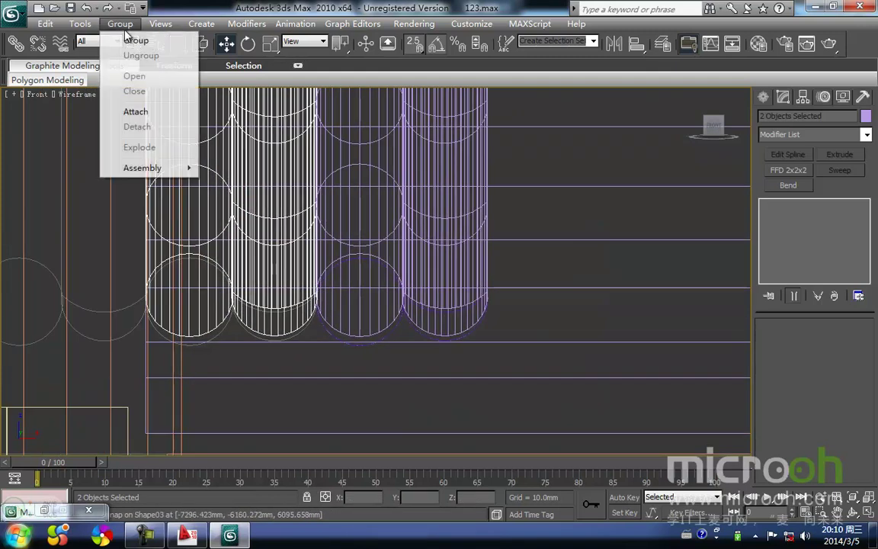
click(136, 41)
click(445, 292)
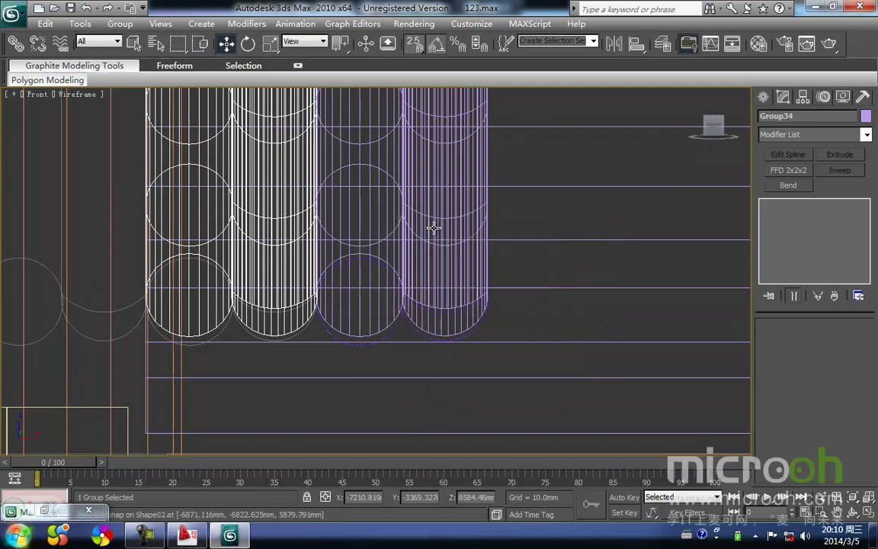
ctrl+click(370, 224)
click(120, 24)
click(130, 38)
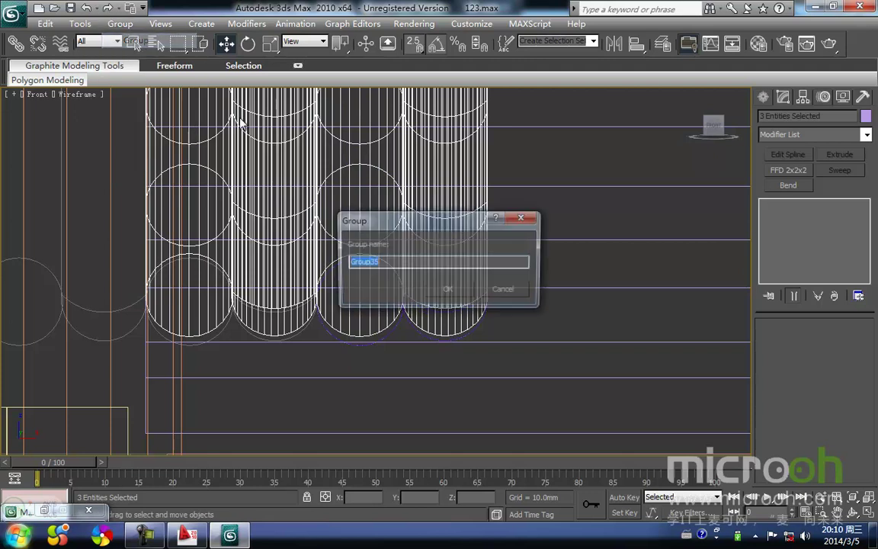
click(457, 289)
- Copy the four-strip tile group to the right, snapping edge to edge, with 10 copies
scroll(322, 324, down, 5)
scroll(322, 325, down, 5)
scroll(367, 251, up, 6)
middle_drag(341, 155, 396, 308)
scroll(395, 308, up, 6)
drag(426, 340, 289, 295)
middle_drag(344, 333, 341, 286)
scroll(373, 271, up, 3)
key(space)
middle_drag(79, 301, 131, 271)
mouse_move(138, 271)
shift+mouse_down()
mouse_move(499, 289)
mouse_move(488, 273)
shift+mouse_up()
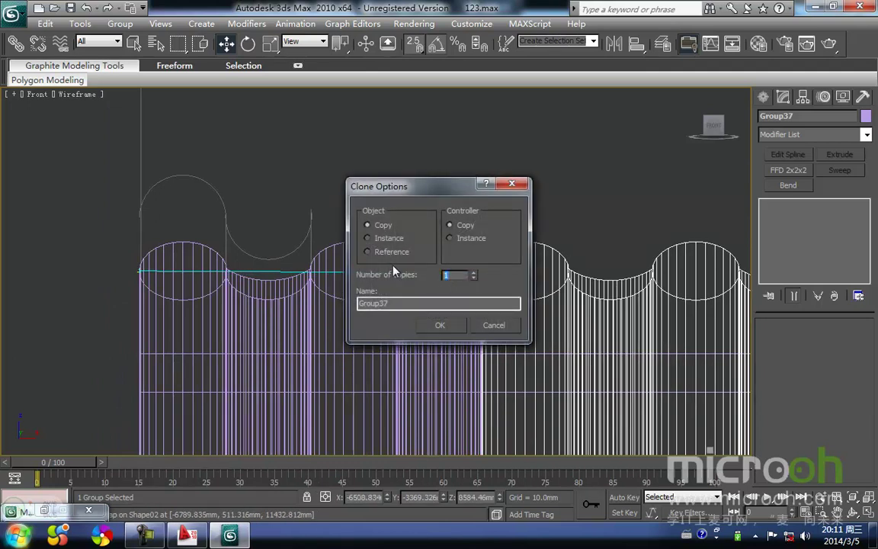
text(10)
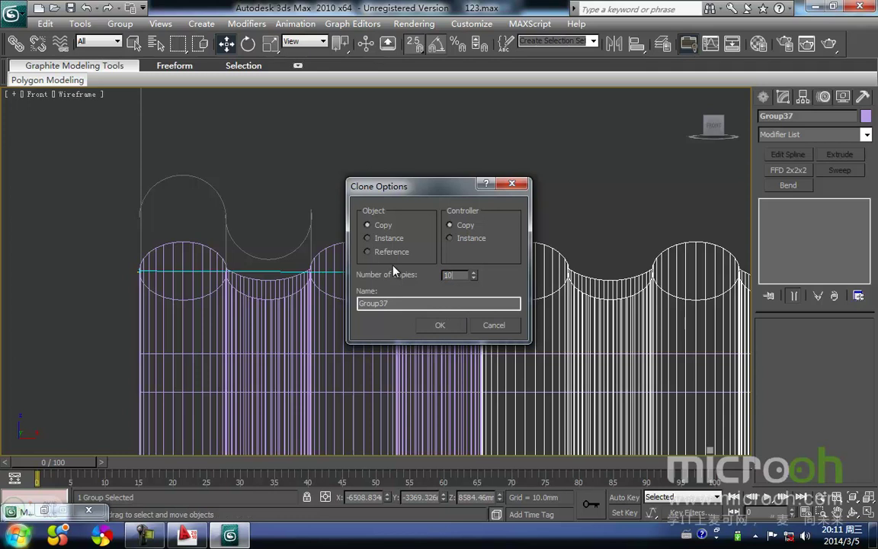
click(440, 326)
- Extend the tile row toward the roof centre with two more single copies of the last group, placed edge to edge
mouse_move(404, 313)
middle_down()
mouse_move(264, 298)
mouse_move(187, 276)
middle_up()
scroll(429, 292, down, 6)
middle_drag(485, 290, 231, 233)
scroll(430, 253, down, 2)
scroll(430, 254, down, 6)
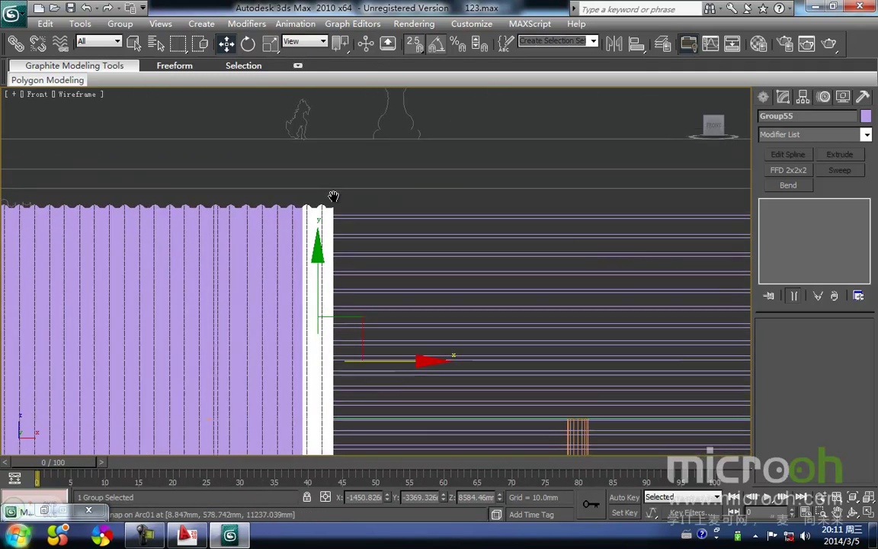
scroll(366, 206, up, 10)
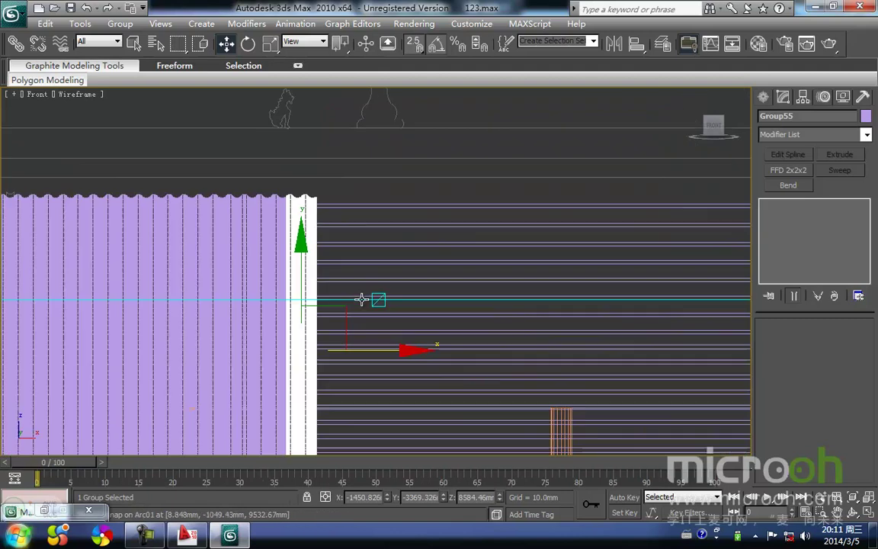
scroll(250, 286, up, 2)
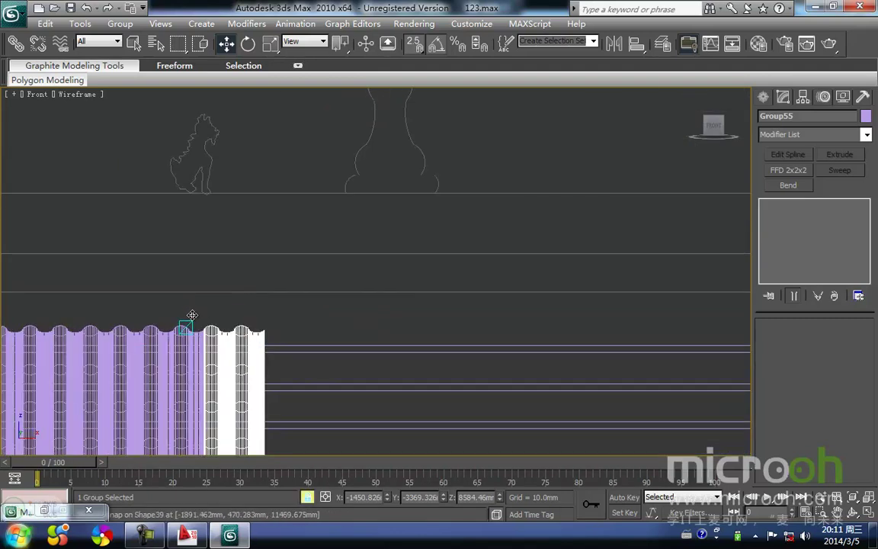
mouse_move(202, 318)
shift+mouse_down()
mouse_move(283, 324)
mouse_move(274, 331)
shift+mouse_up()
key(Return)
scroll(286, 302, up, 3)
drag(202, 328, 247, 325)
scroll(240, 327, down, 4)
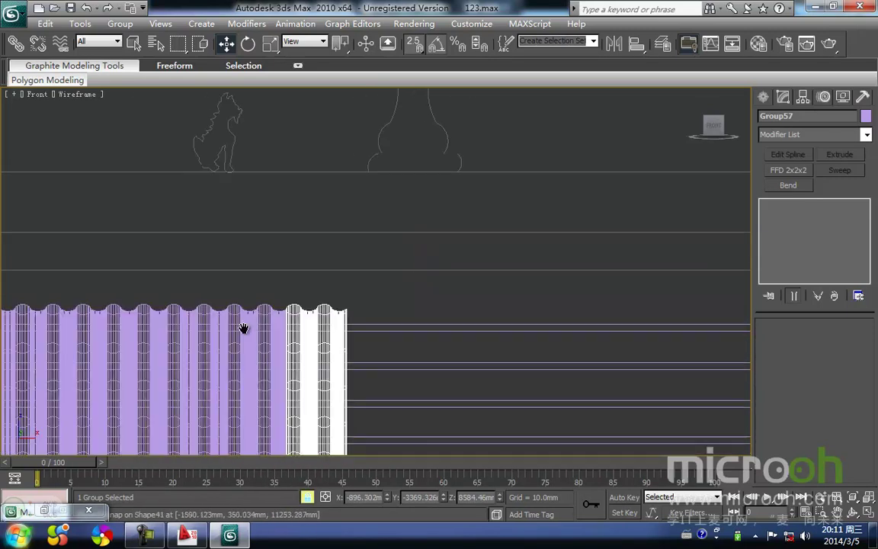
mouse_move(280, 300)
shift+mouse_down()
mouse_move(373, 303)
mouse_move(353, 306)
shift+mouse_up()
key(Return)
- Draw a vertical guide line from the centre of the ridge ornament's base down past the tile tops
middle_drag(365, 286, 330, 298)
middle_drag(383, 307, 382, 278)
right_click(382, 279)
click(403, 226)
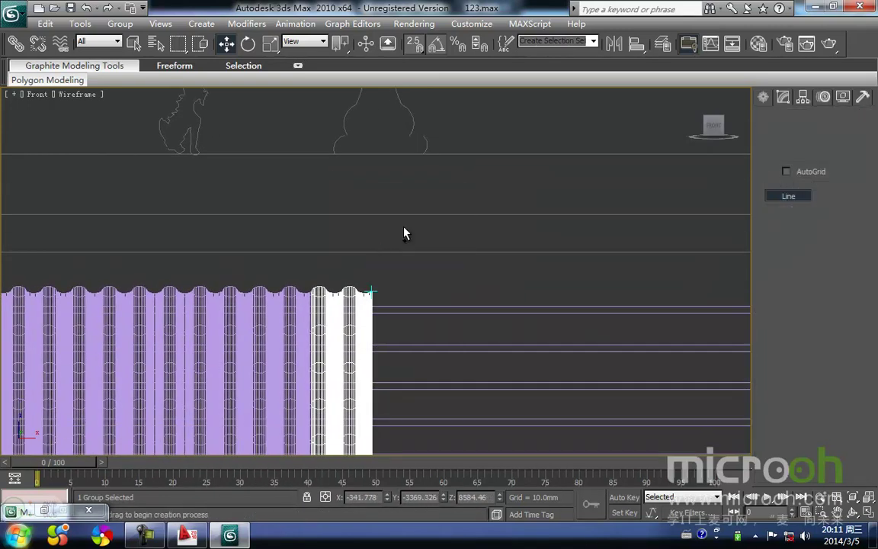
click(382, 153)
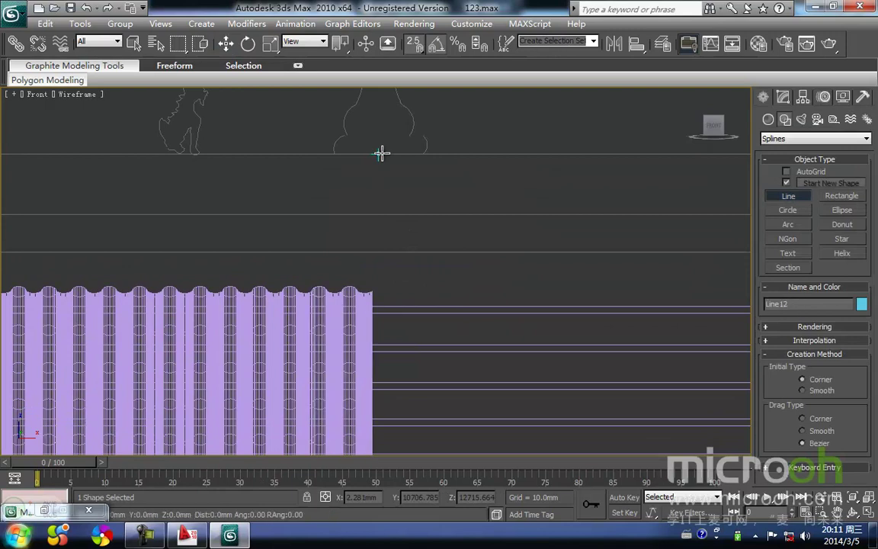
click(385, 319)
right_click(407, 287)
click(406, 288)
- Examine the gap between the last tile group and the centre guide line, and survey the whole tile row
scroll(378, 298, up, 4)
middle_drag(377, 298, 377, 228)
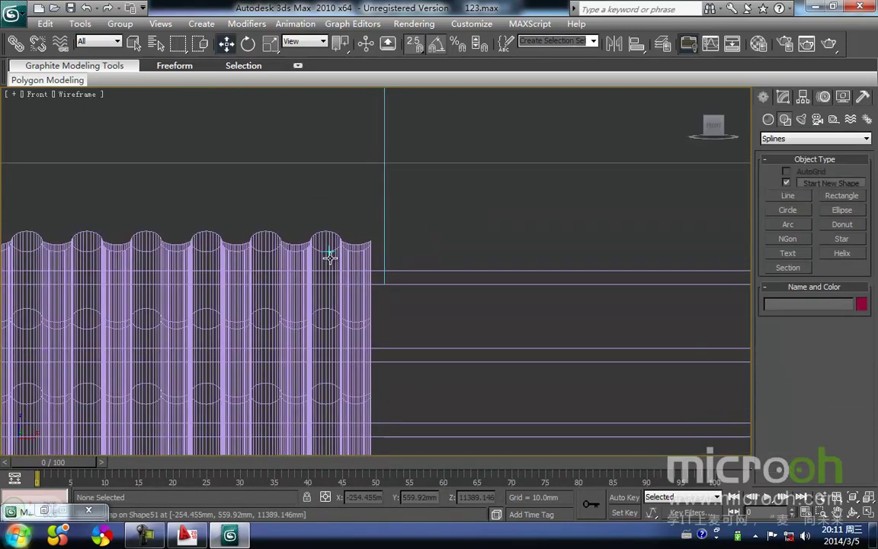
middle_drag(361, 272, 356, 173)
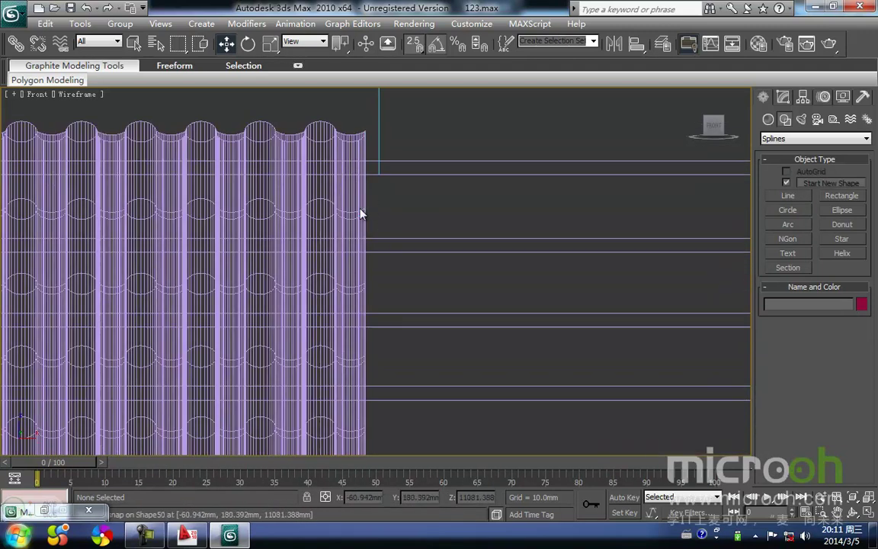
middle_drag(378, 231, 349, 406)
scroll(349, 406, down, 6)
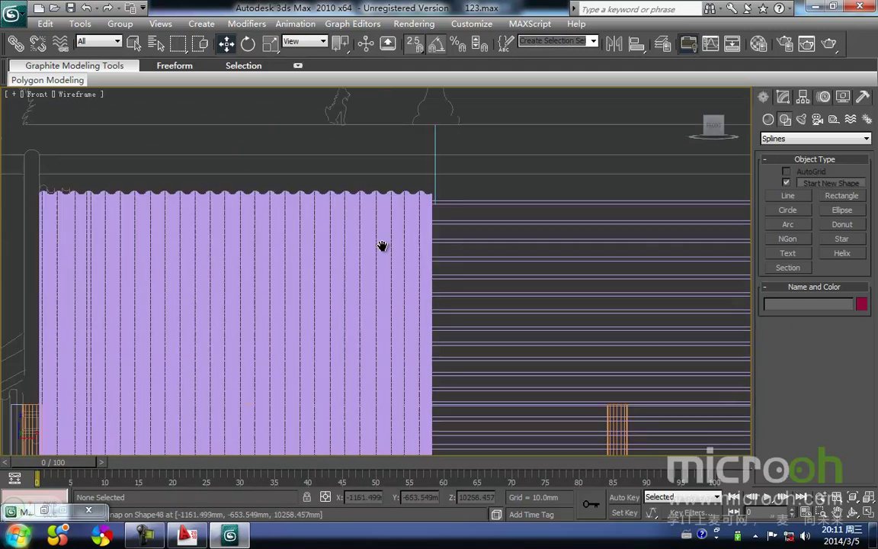
middle_drag(319, 288, 357, 266)
scroll(278, 311, up, 2)
middle_drag(299, 324, 433, 346)
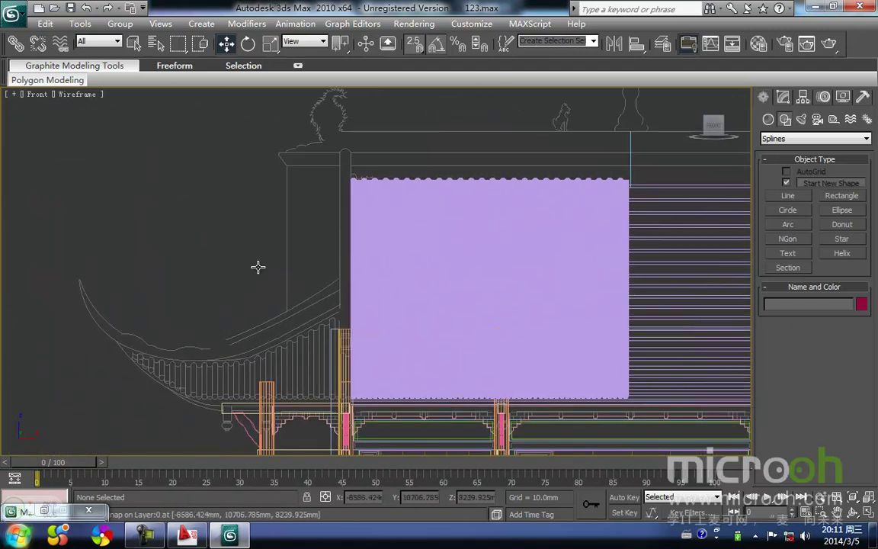
- Copy the leftmost tile group outward to the left in the front view and snap it against the existing row
click(356, 258)
scroll(366, 259, up, 2)
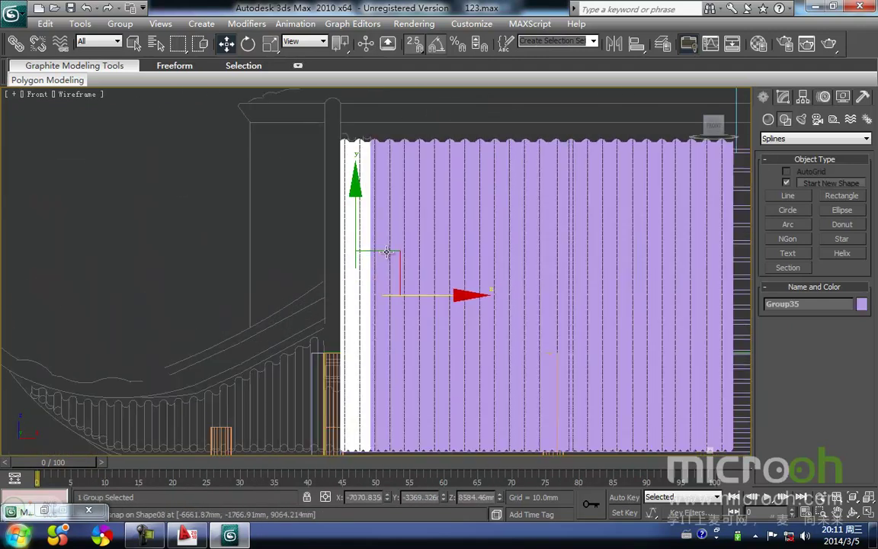
middle_drag(401, 217, 398, 323)
scroll(381, 301, up, 4)
middle_drag(364, 284, 381, 353)
key(space)
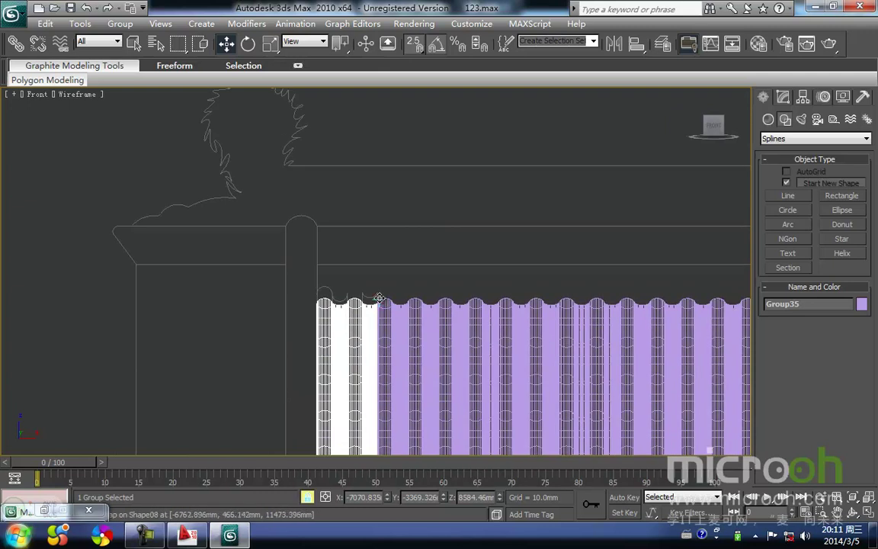
shift+drag(374, 297, 344, 276)
shift+drag(304, 289, 308, 295)
key(Return)
scroll(319, 291, up, 4)
middle_drag(319, 291, 392, 294)
drag(413, 334, 388, 331)
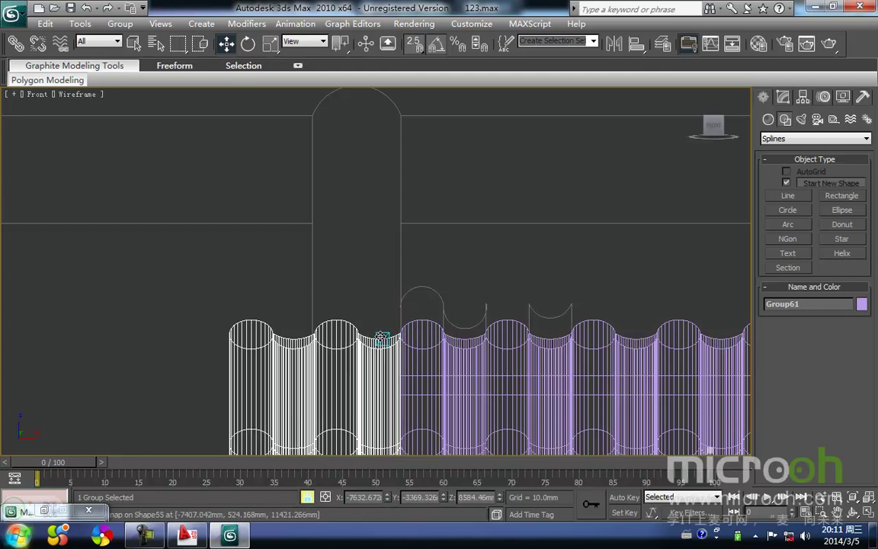
- Add two further tile group copies at the left end of the row, snapping the outer one against its neighbour
scroll(435, 294, down, 4)
mouse_move(418, 282)
shift+mouse_down()
mouse_move(318, 284)
mouse_move(327, 286)
shift+mouse_up()
key(Return)
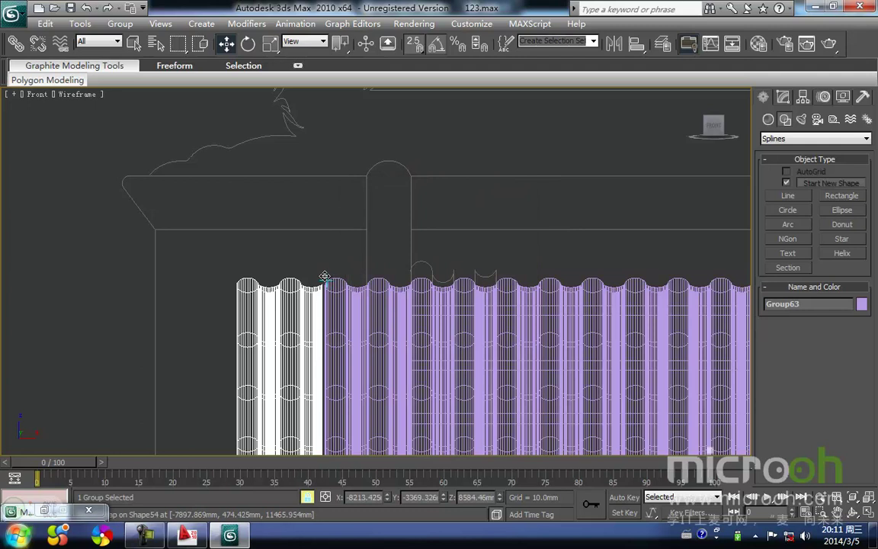
scroll(324, 276, up, 5)
mouse_move(344, 236)
mouse_down()
mouse_move(122, 223)
mouse_move(109, 235)
mouse_move(128, 240)
mouse_up()
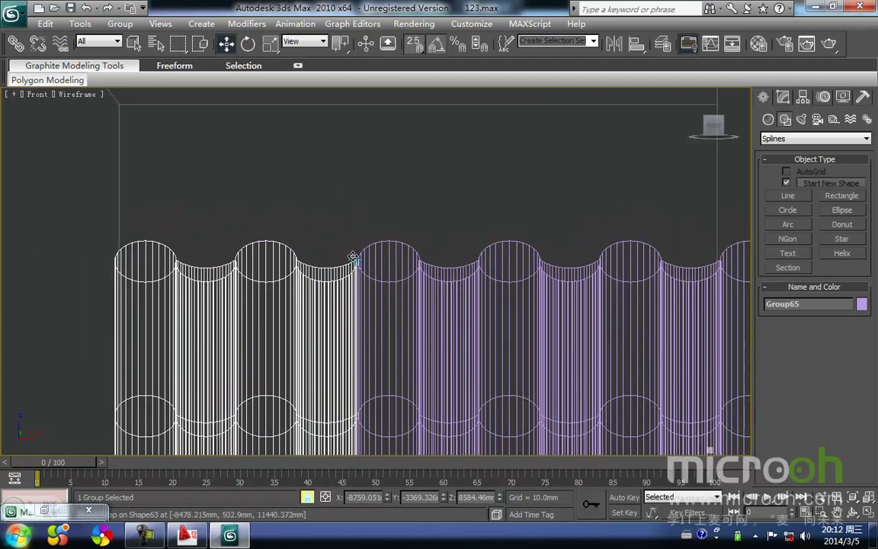
drag(353, 256, 357, 256)
- Check the eave ends against the drawn tiles, copy the outermost group left again, and snap its upper edge to the row
middle_drag(338, 274, 371, 243)
scroll(371, 243, down, 8)
middle_drag(311, 412, 354, 202)
middle_drag(375, 311, 399, 243)
scroll(404, 298, up, 6)
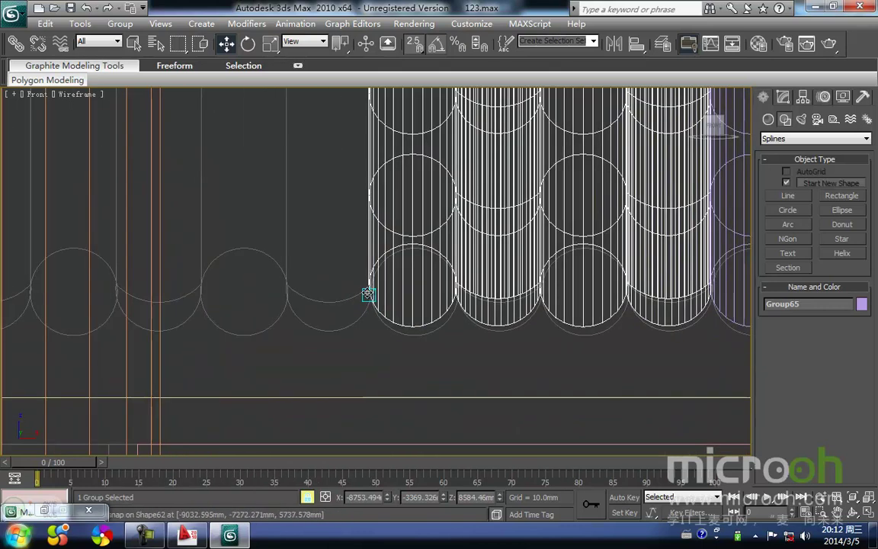
scroll(431, 308, down, 4)
mouse_move(505, 275)
shift+mouse_down()
mouse_move(339, 272)
mouse_move(306, 299)
shift+mouse_up()
key(Return)
middle_drag(283, 296, 467, 352)
scroll(419, 308, down, 4)
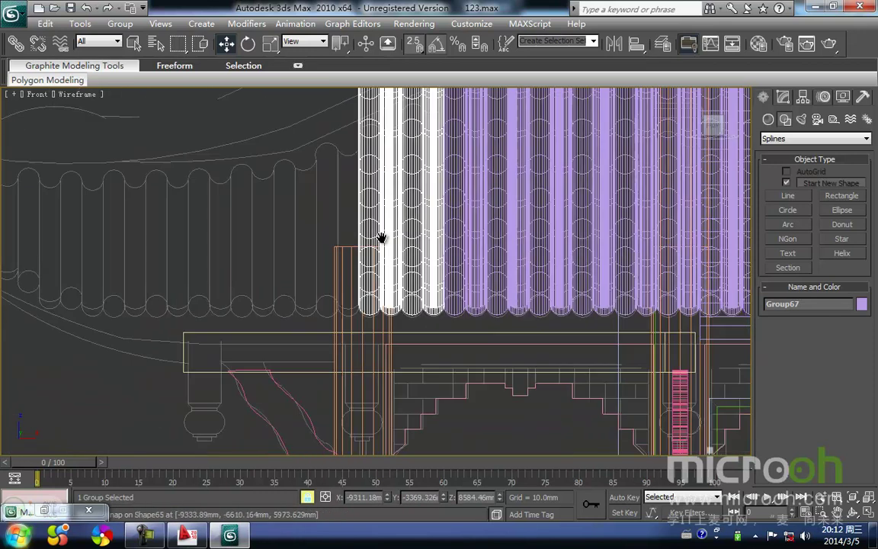
middle_drag(367, 218, 365, 366)
middle_drag(353, 194, 345, 338)
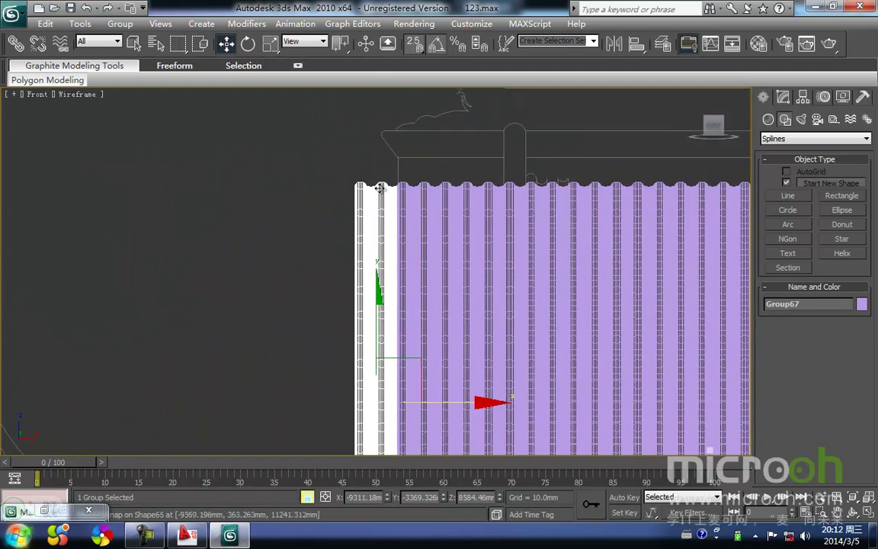
scroll(363, 208, up, 8)
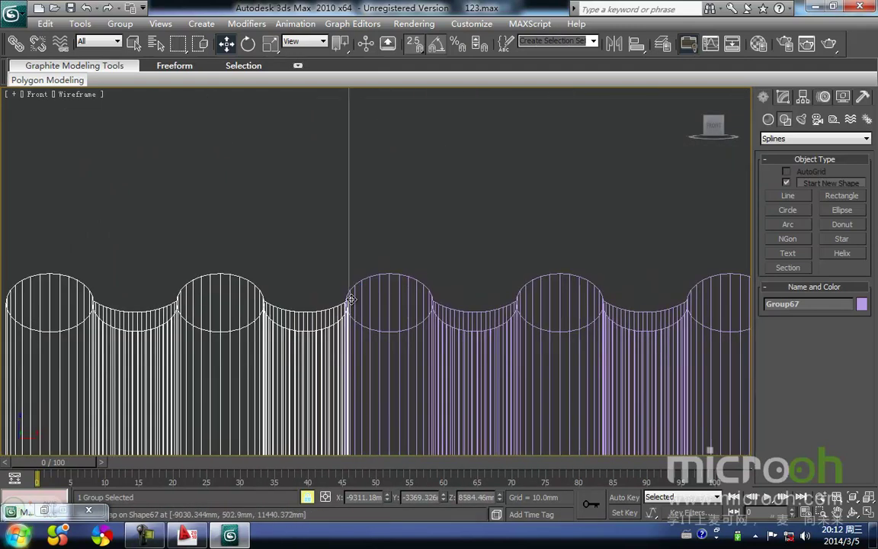
drag(348, 300, 345, 301)
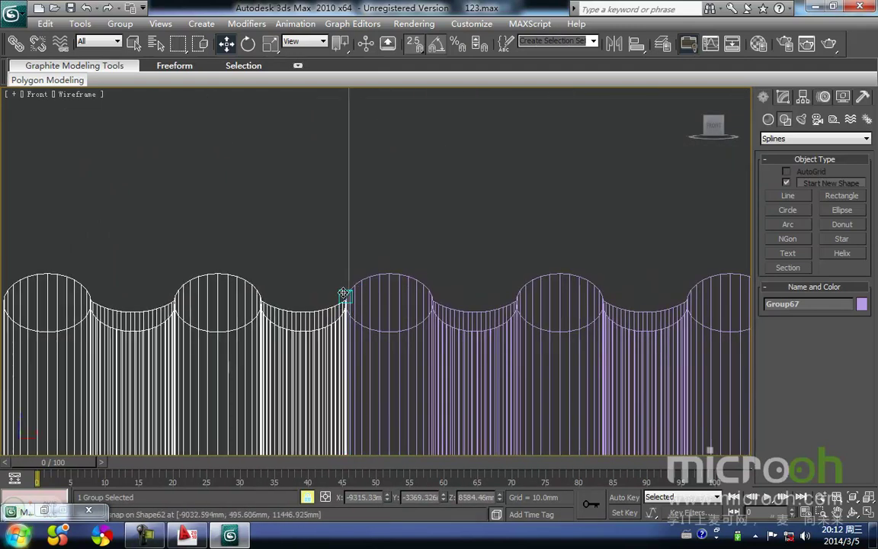
- Place one more copy of the tile group beyond the row's left end, closing its joint with the neighbouring group
middle_drag(344, 294, 444, 295)
mouse_move(450, 299)
shift+mouse_down()
mouse_move(137, 284)
mouse_move(98, 303)
mouse_move(111, 304)
shift+mouse_up()
key(Return)
mouse_move(127, 306)
middle_down()
mouse_move(257, 313)
mouse_move(335, 304)
middle_up()
drag(324, 299, 316, 301)
scroll(247, 337, down, 5)
middle_drag(245, 334, 262, 213)
scroll(262, 214, down, 2)
middle_drag(327, 283, 328, 212)
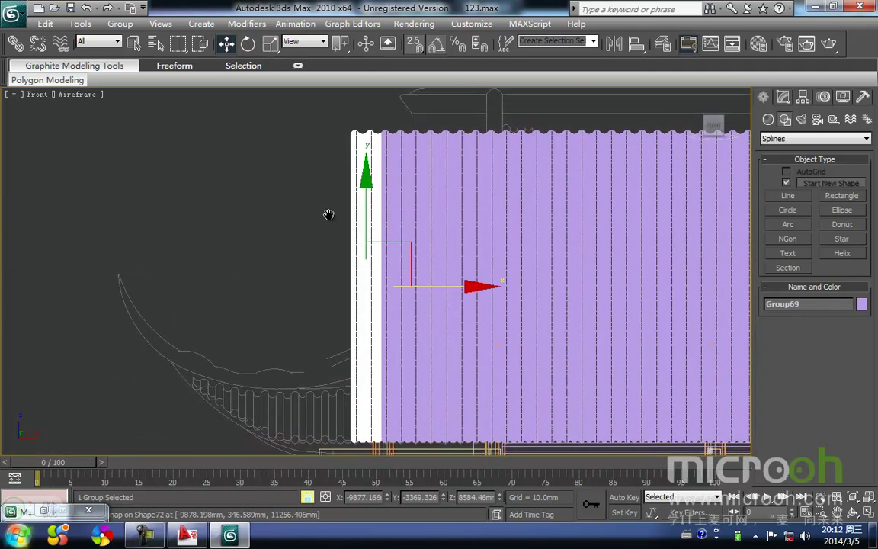
scroll(355, 229, up, 15)
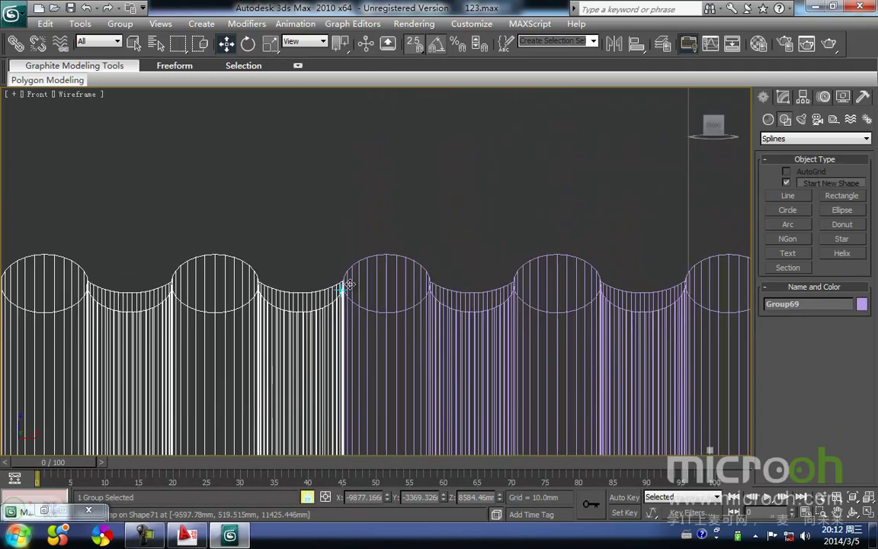
- Copy the leftmost tile group outward in the front view so it joins the left end of the existing row
middle_drag(348, 284, 405, 348)
mouse_move(406, 348)
shift+mouse_down()
mouse_move(58, 327)
mouse_move(61, 347)
shift+mouse_up()
key(Return)
mouse_move(146, 328)
middle_down()
mouse_move(286, 275)
mouse_move(411, 265)
mouse_move(394, 229)
middle_up()
scroll(410, 265, down, 3)
scroll(386, 277, down, 3)
scroll(384, 268, down, 4)
middle_drag(384, 268, 373, 356)
scroll(370, 316, up, 4)
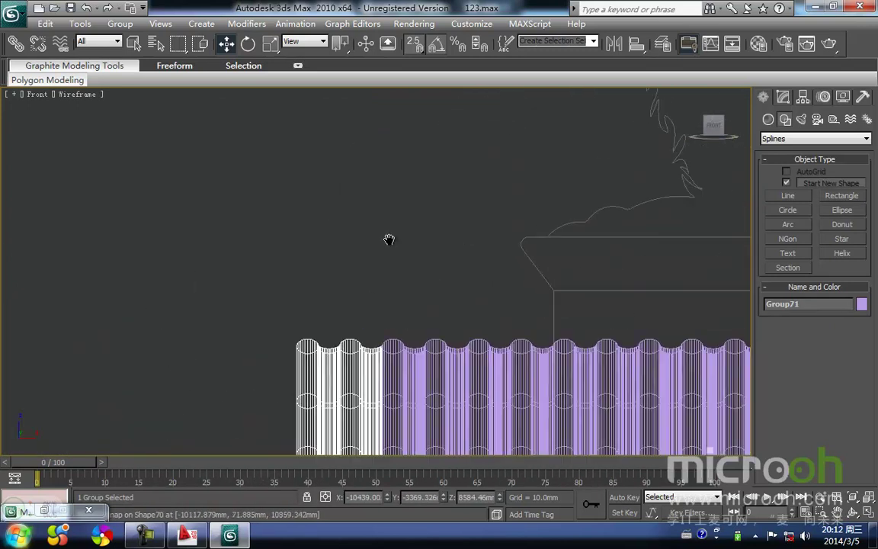
middle_drag(372, 300, 407, 163)
- Make one copy of the outermost tile group, snapped by its upper corner to the far edge of the original
key(space)
scroll(408, 256, up, 4)
scroll(408, 257, up, 5)
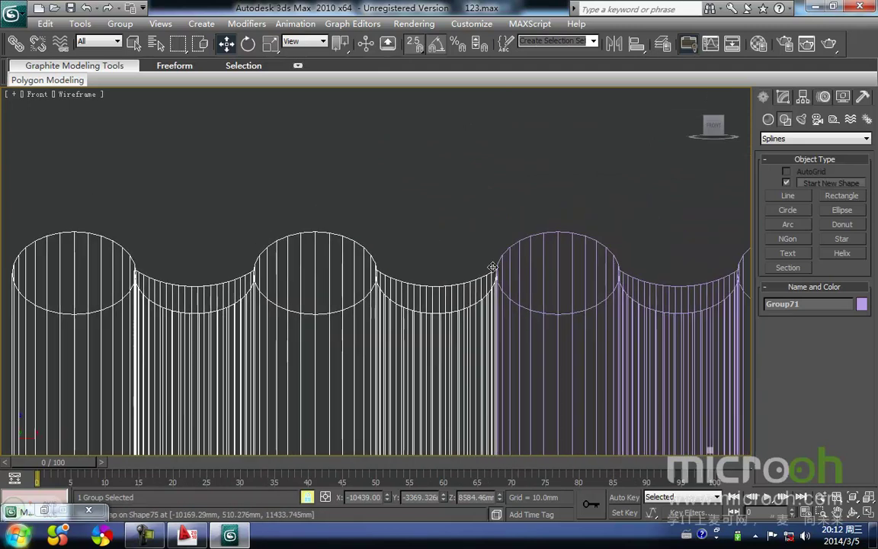
click(495, 264)
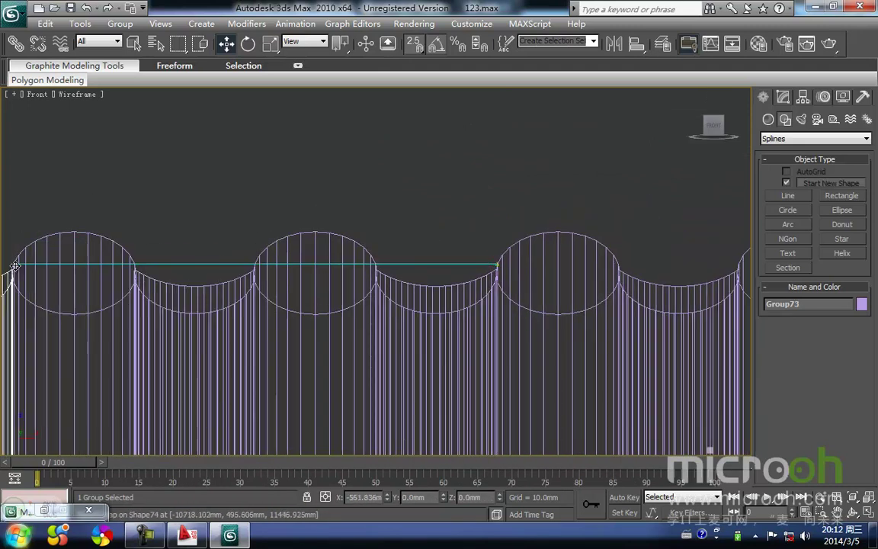
shift+drag(497, 264, 12, 268)
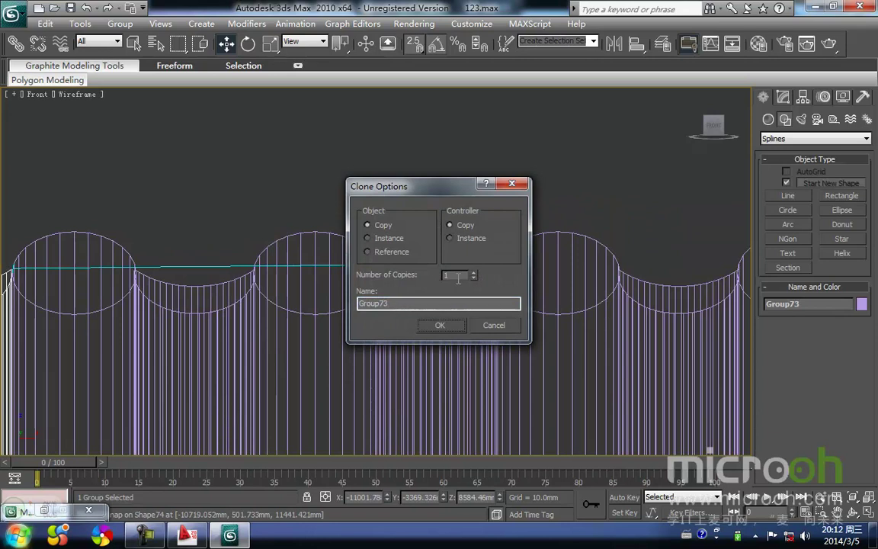
click(438, 324)
- Continue the tile row to the left with two more group copies, snapping the last by its lower eave corner
middle_drag(447, 318, 516, 192)
scroll(431, 290, down, 9)
middle_drag(429, 263, 484, 47)
middle_drag(373, 176, 379, 173)
scroll(444, 364, up, 3)
middle_drag(448, 340, 484, 68)
scroll(466, 186, up, 3)
scroll(519, 360, down, 2)
middle_drag(461, 190, 424, 276)
scroll(518, 360, down, 2)
scroll(501, 343, up, 3)
scroll(487, 313, up, 2)
middle_drag(500, 318, 496, 272)
key(space)
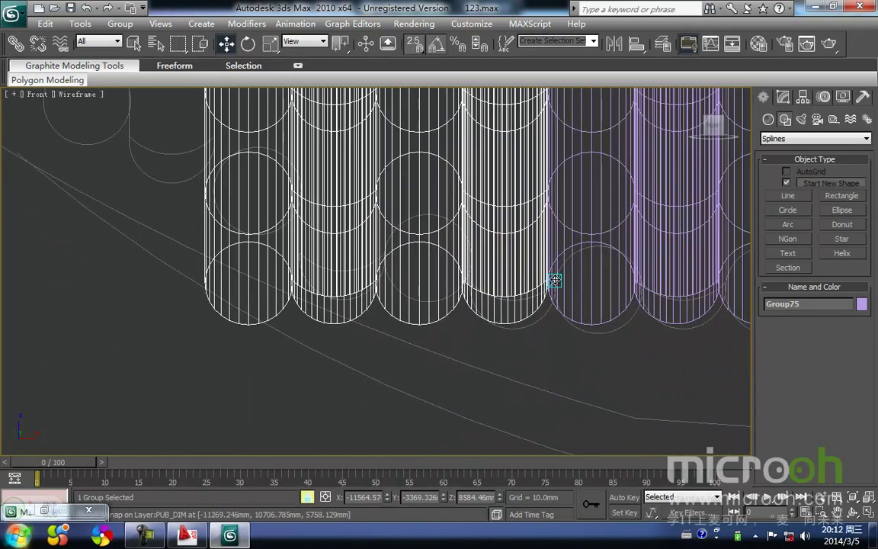
mouse_move(545, 280)
shift+mouse_down()
mouse_move(121, 235)
mouse_move(204, 282)
shift+mouse_up()
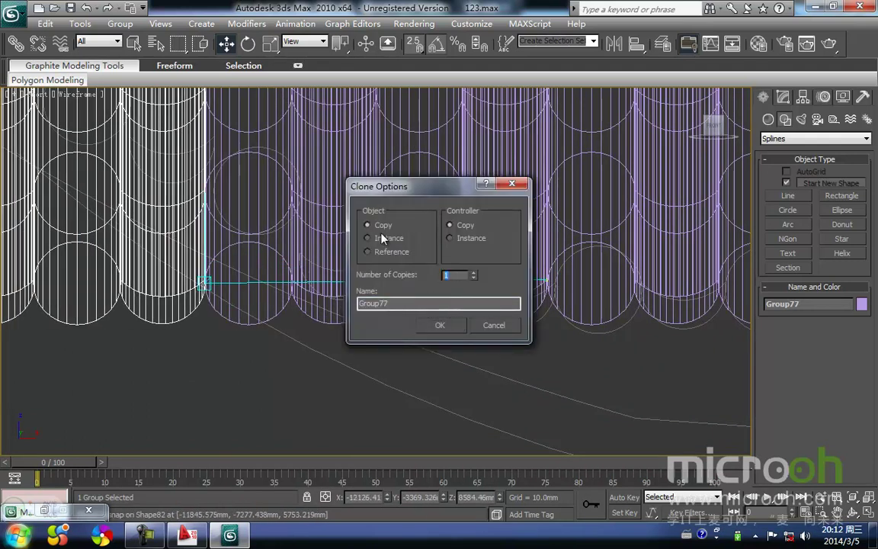
click(440, 325)
- Add the final tile group copies at the row's left end, snapping along the eave edge, and clear the selection
scroll(423, 329, down, 5)
scroll(426, 339, up, 5)
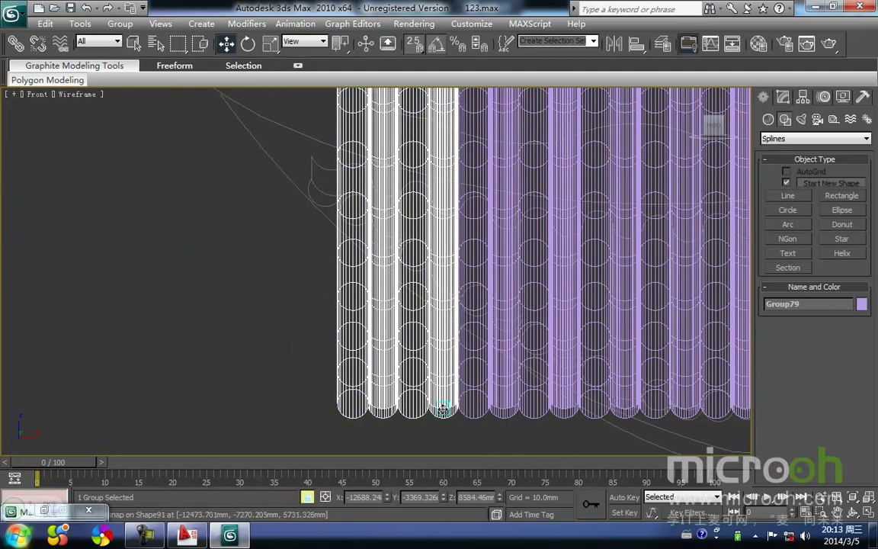
mouse_move(459, 401)
shift+mouse_down()
mouse_move(247, 243)
mouse_move(337, 249)
mouse_move(337, 364)
shift+mouse_up()
key(Return)
middle_drag(337, 364, 381, 351)
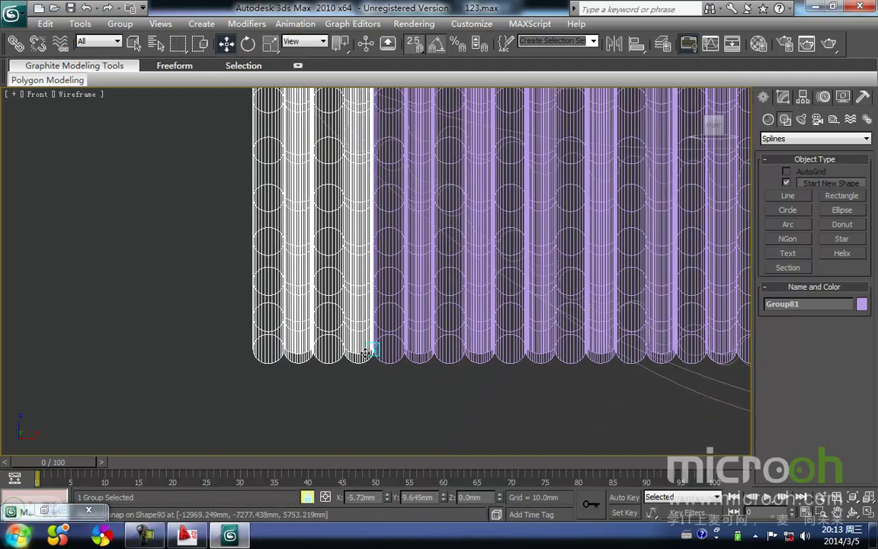
click(404, 392)
- Check the extent of the tile row, hide the geometry, and examine the drawn upturned roof corner
scroll(298, 373, down, 3)
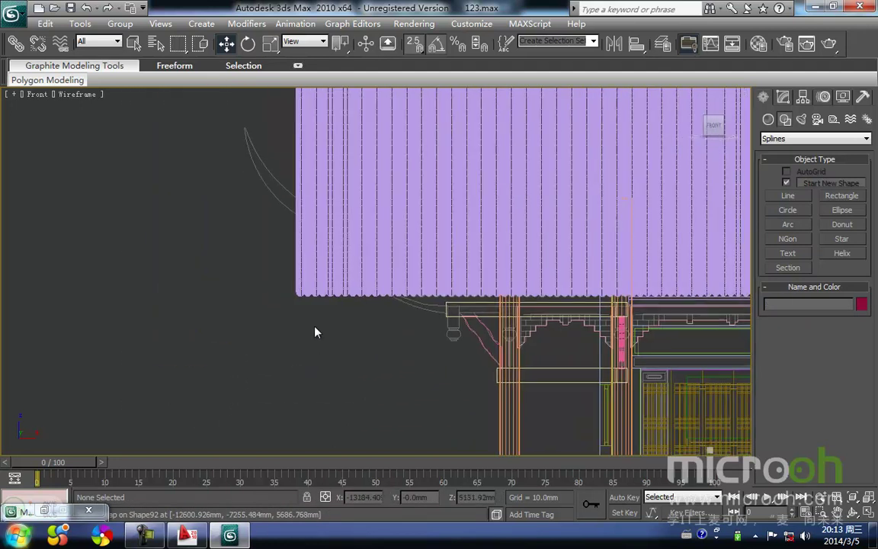
scroll(309, 323, down, 2)
scroll(335, 294, up, 4)
middle_drag(431, 142, 385, 319)
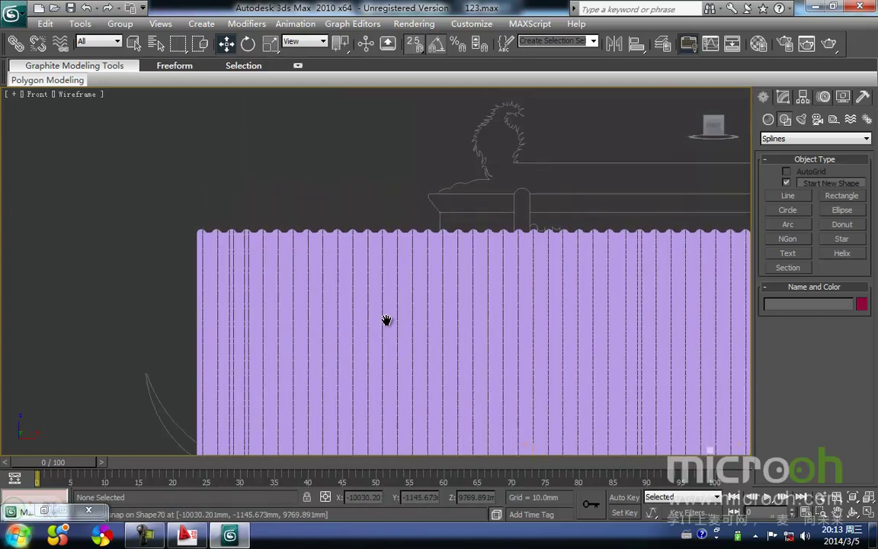
scroll(415, 195, up, 2)
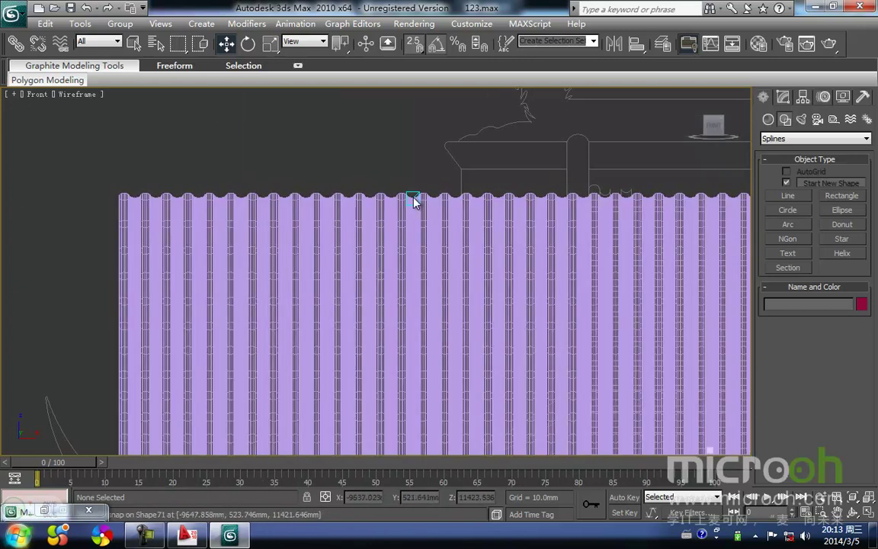
key(shift+g)
scroll(379, 193, down, 3)
middle_drag(395, 208, 401, 147)
middle_drag(458, 263, 483, 257)
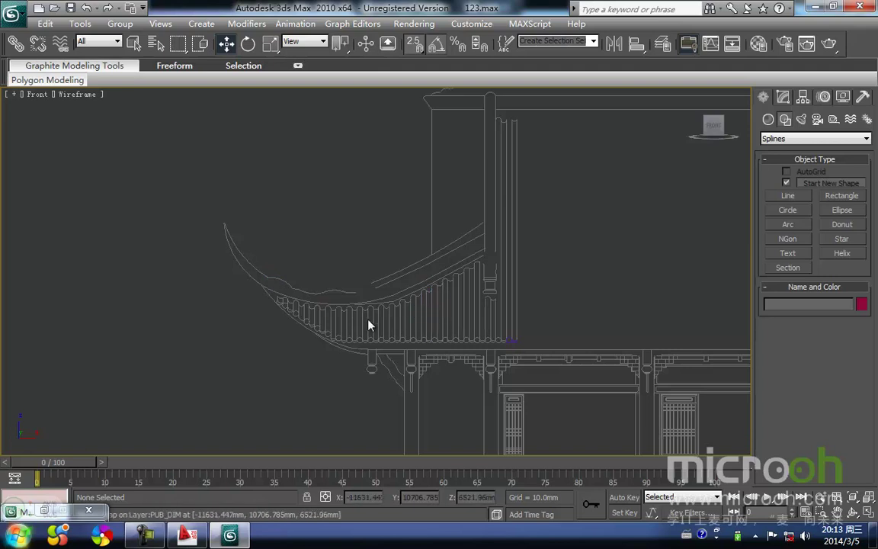
scroll(350, 227, down, 3)
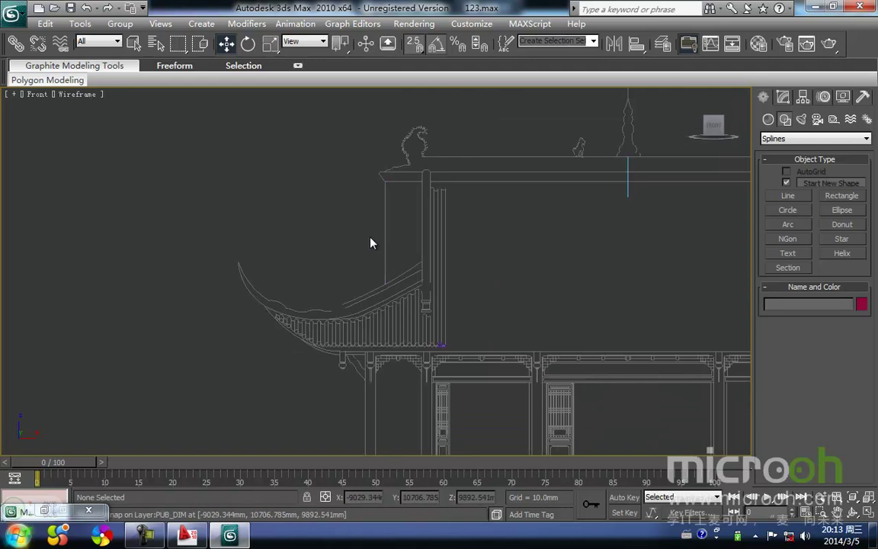
- Switch to AutoCAD and examine the tiles and curved ridge at the left roof corner of the front elevation
click(188, 535)
scroll(360, 266, down, 10)
middle_drag(278, 234, 339, 348)
scroll(338, 348, up, 10)
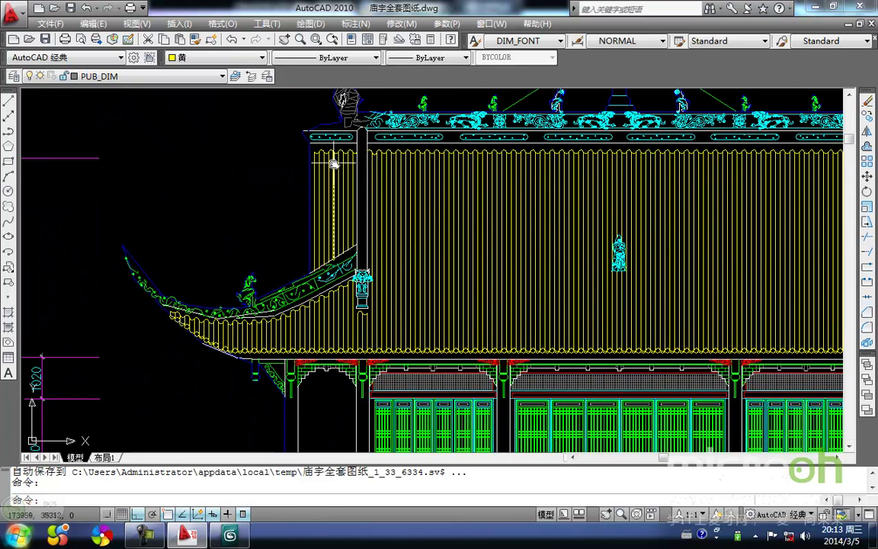
scroll(369, 261, up, 3)
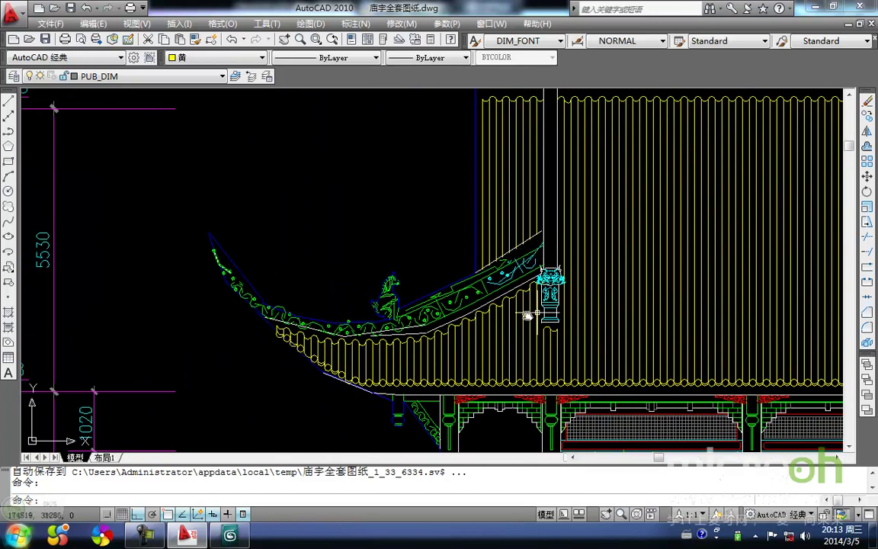
middle_drag(482, 302, 516, 303)
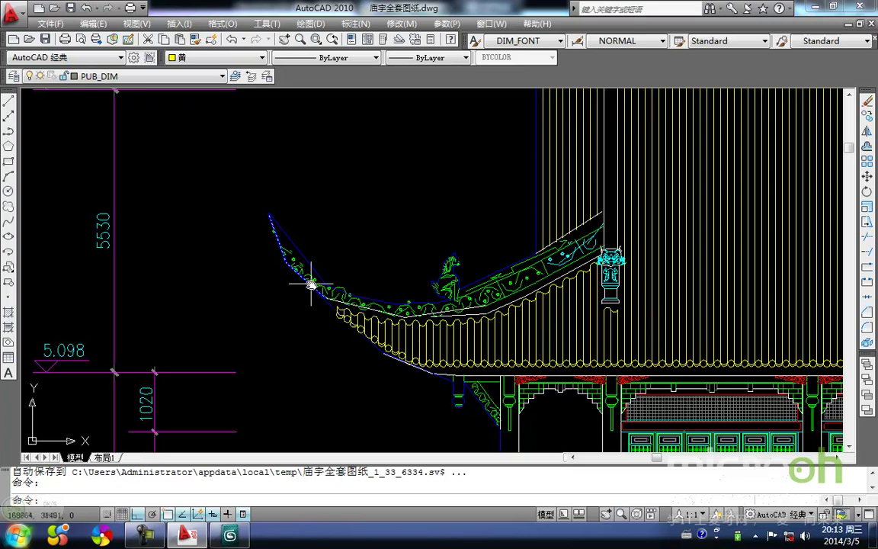
- Return to 3ds Max, examine the drawn roof corner, and show the tile geometry shaded again for comparison
click(229, 538)
scroll(414, 304, up, 3)
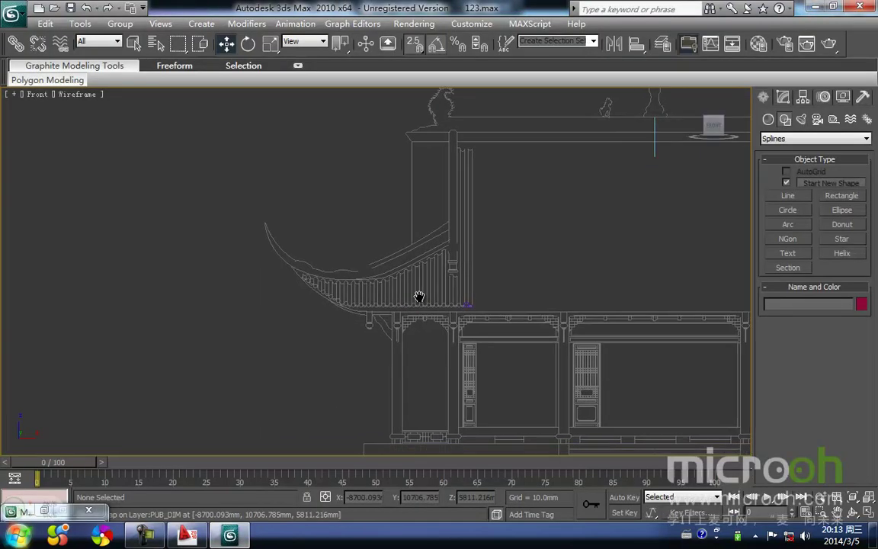
scroll(383, 305, up, 2)
middle_drag(383, 305, 361, 346)
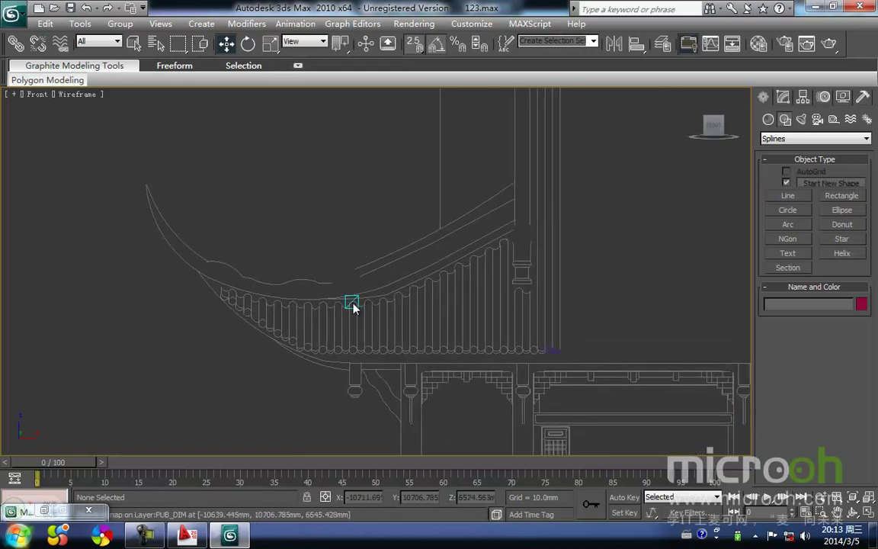
middle_drag(353, 304, 380, 293)
scroll(378, 275, down, 2)
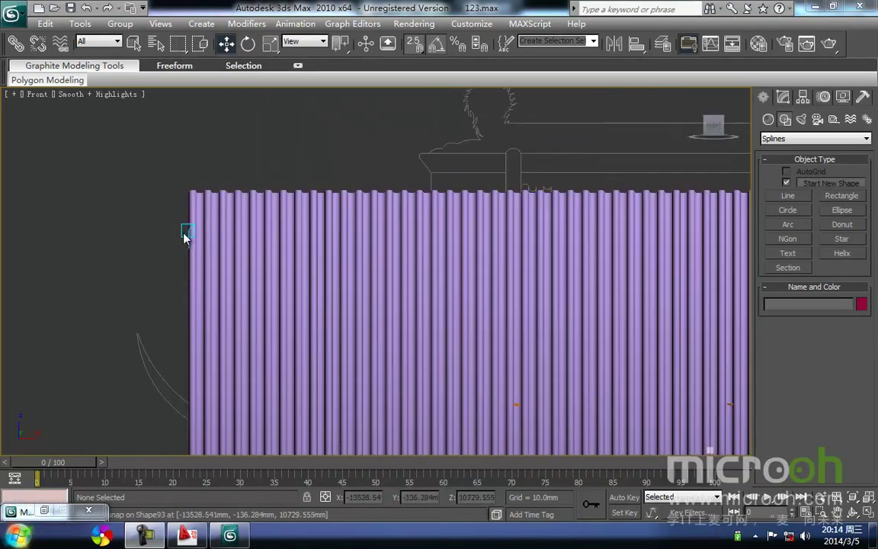
middle_drag(185, 236, 286, 190)
scroll(286, 190, down, 2)
scroll(467, 231, up, 4)
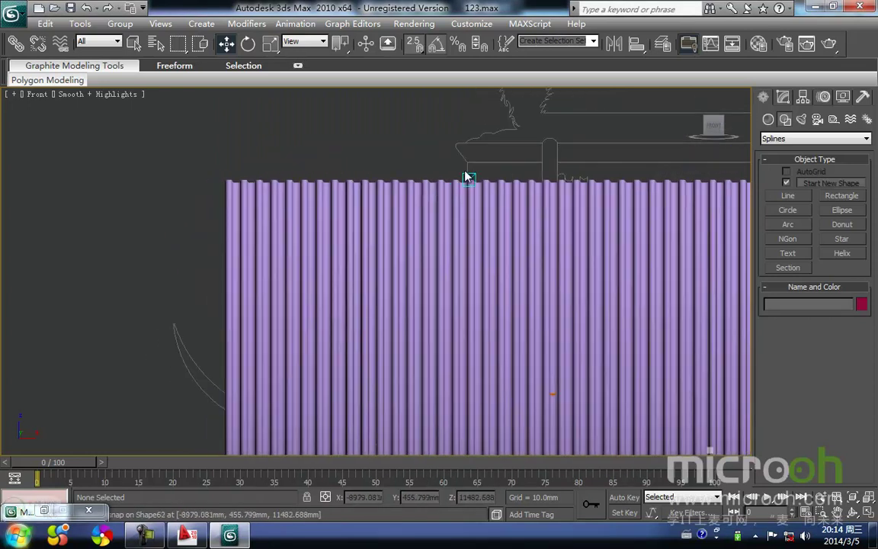
- Select the eight leftmost tile groups in the front view and isolate them in wireframe
drag(183, 255, 183, 256)
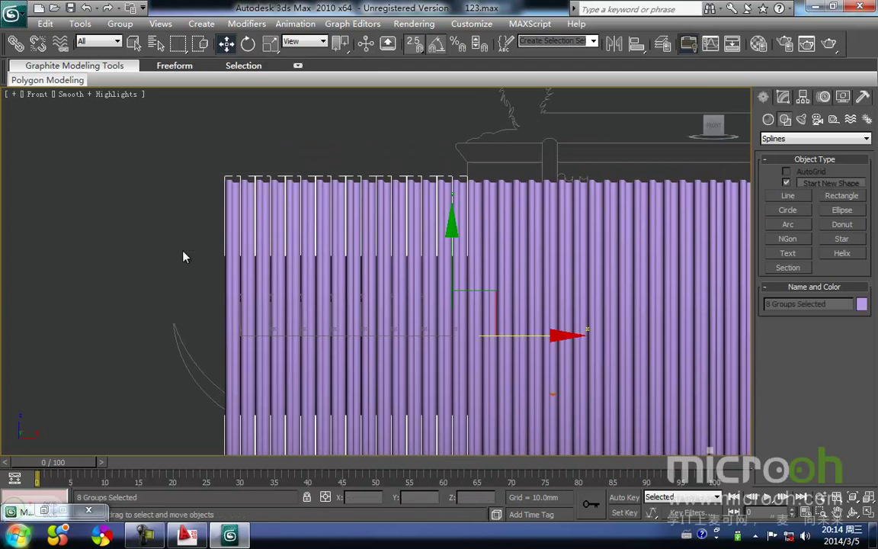
scroll(206, 248, up, 1)
key(F3)
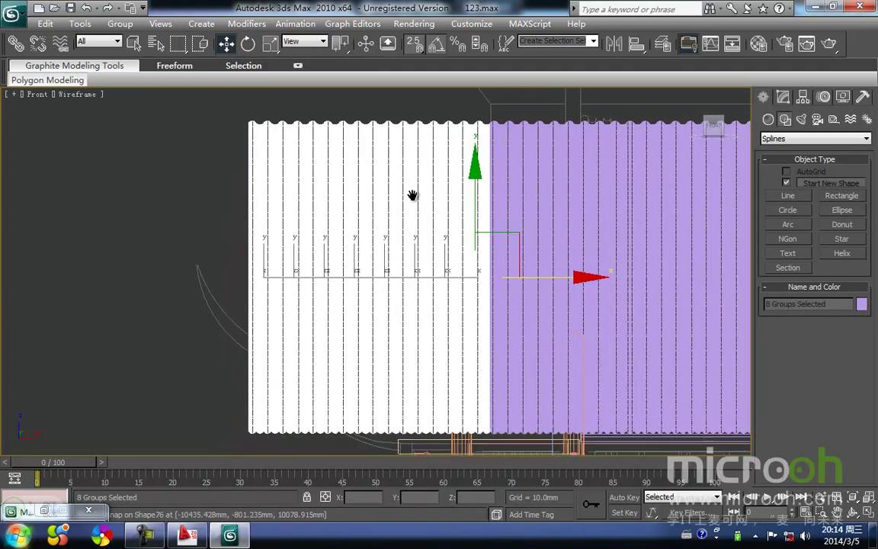
scroll(416, 199, down, 3)
key(alt+q)
drag(546, 435, 223, 260)
- Combine the eight isolated tile groups into a single group with the default name, working from the top view
key(t)
key(z)
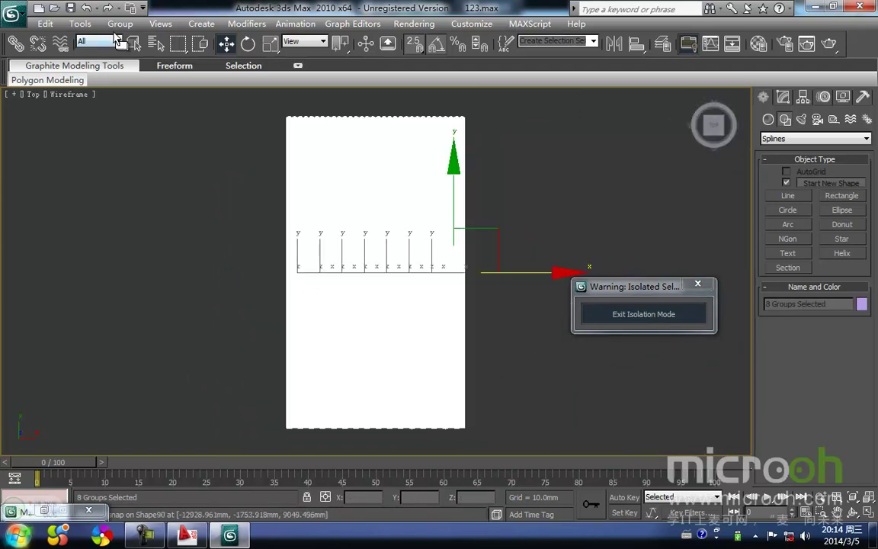
click(120, 24)
click(126, 39)
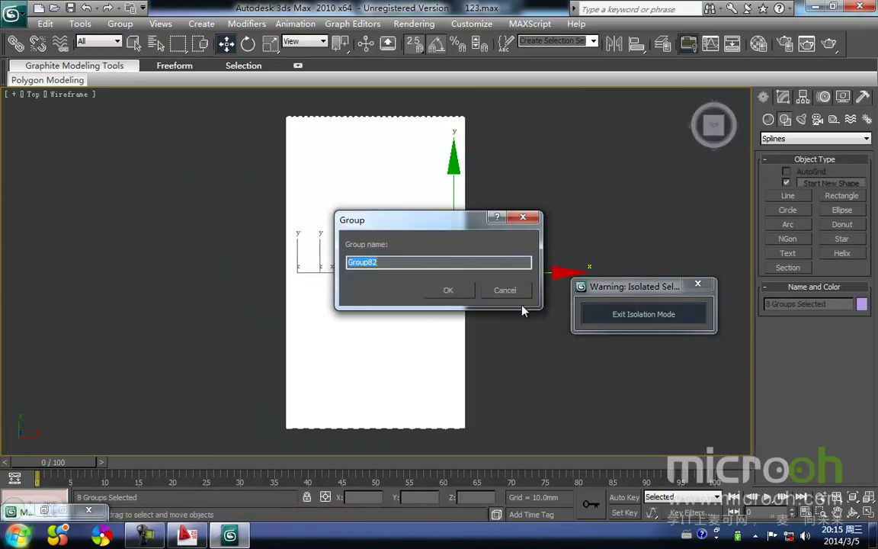
click(463, 291)
- Select the merged tile group, check it from the front and top, and exit isolation
middle_drag(400, 360, 394, 332)
scroll(394, 343, down, 2)
click(440, 385)
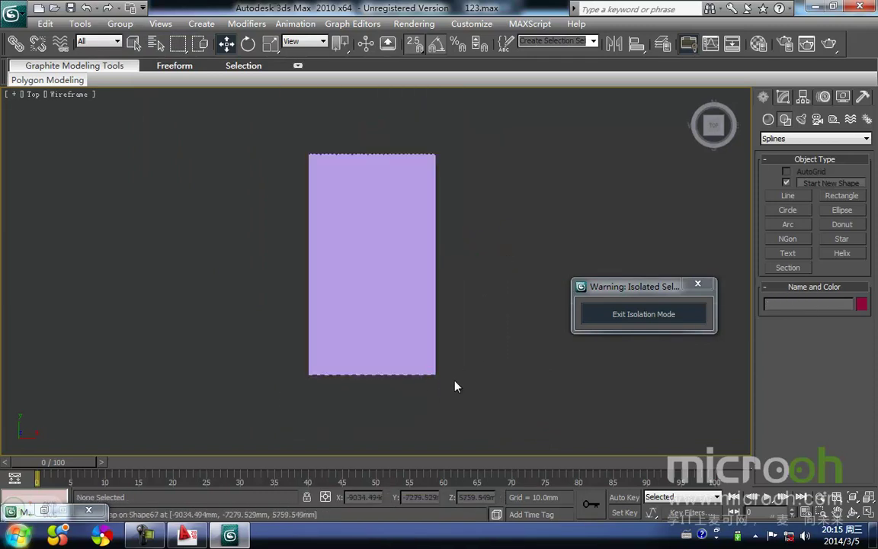
drag(467, 396, 253, 280)
key(f)
key(z)
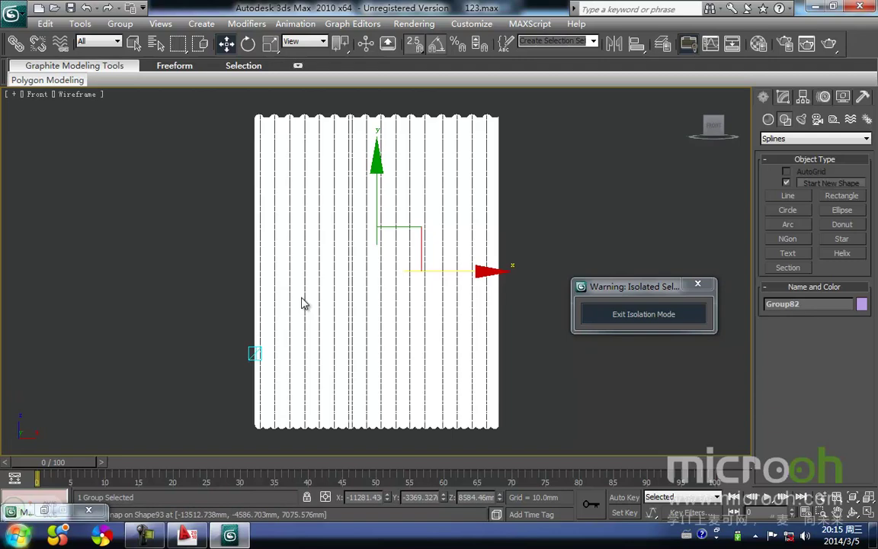
key(t)
key(z)
click(624, 316)
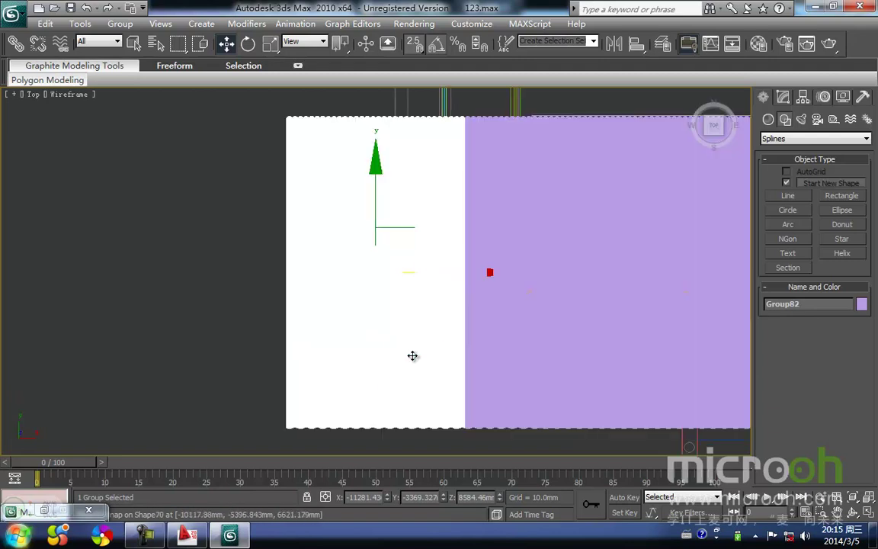
- Examine the merged tile group against the columns and walls in 3D and from above
alt+middle_drag(387, 392, 334, 322)
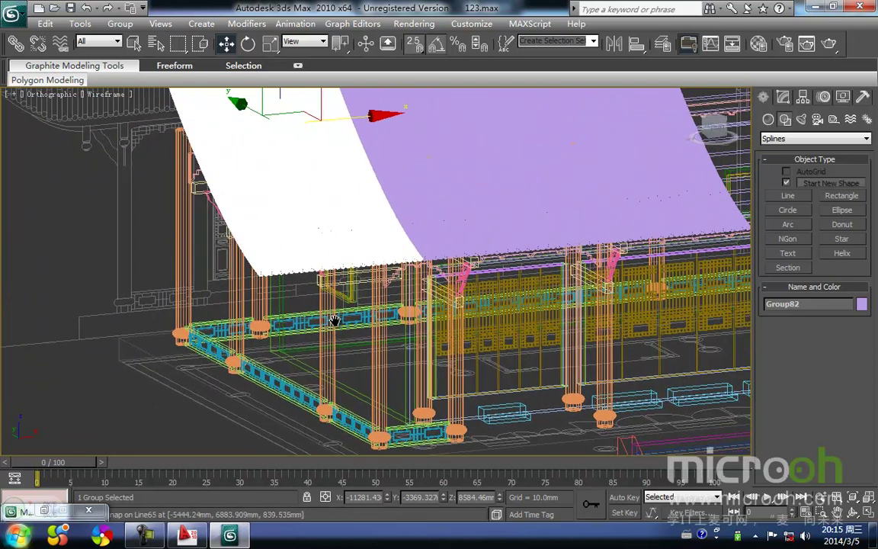
key(t)
key(z)
scroll(343, 317, down, 3)
scroll(385, 296, up, 2)
middle_drag(386, 295, 361, 338)
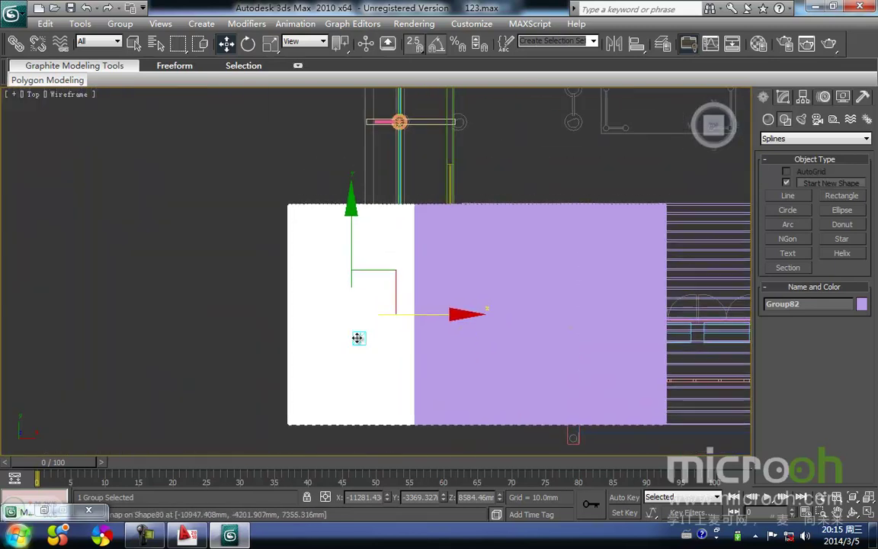
scroll(357, 338, down, 1)
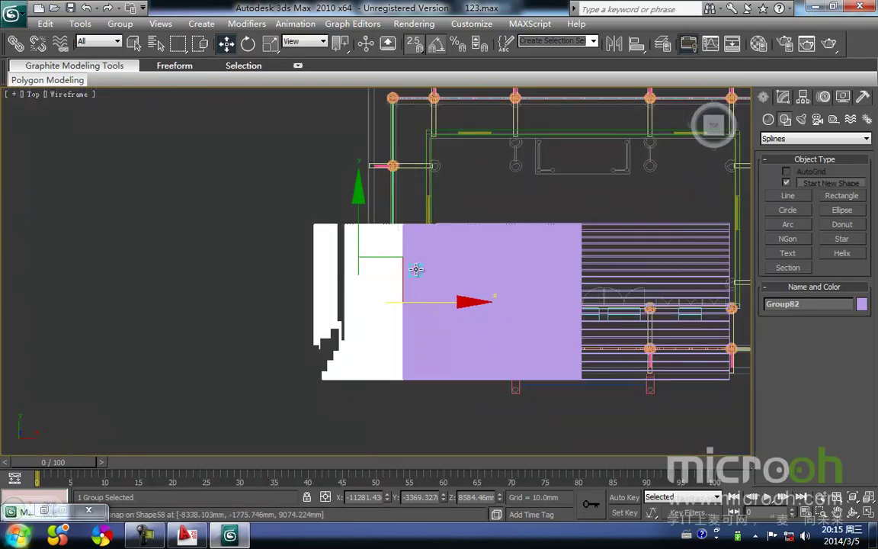
- Switch to AutoCAD and examine the gable, lower roof tiles and upturned corner in the side elevation
click(221, 541)
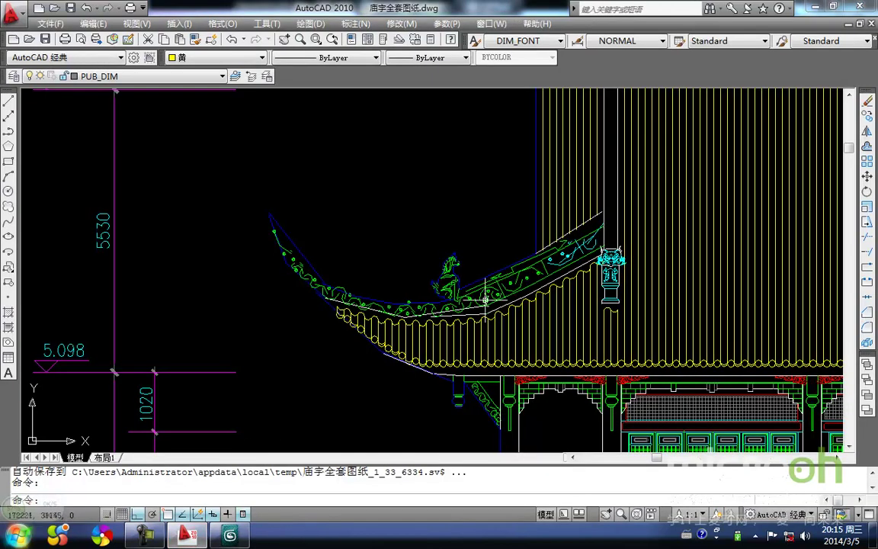
scroll(501, 297, down, 12)
middle_drag(508, 303, 350, 297)
scroll(174, 287, up, 2)
middle_drag(173, 288, 308, 279)
scroll(311, 284, up, 3)
scroll(356, 299, up, 3)
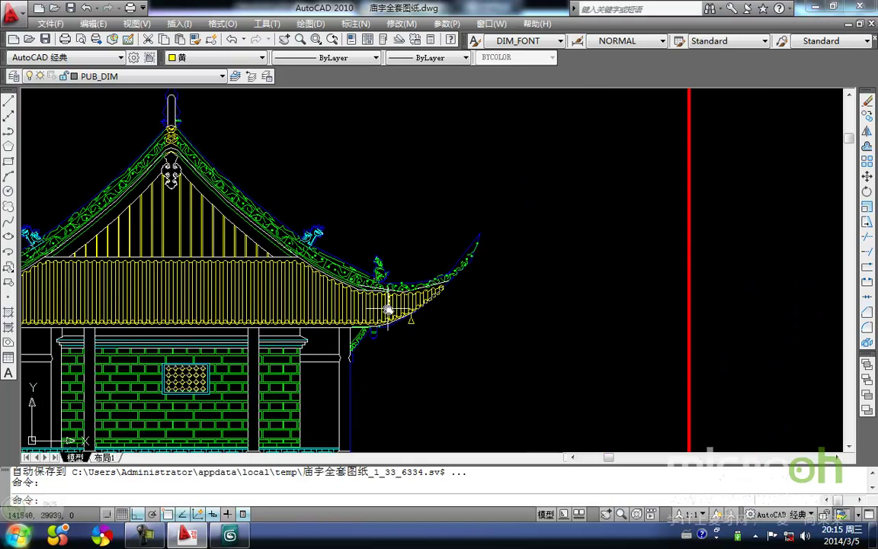
scroll(388, 307, down, 5)
middle_drag(373, 304, 302, 307)
scroll(547, 312, up, 3)
middle_drag(280, 270, 468, 316)
scroll(468, 315, down, 3)
scroll(263, 343, up, 2)
middle_drag(174, 339, 261, 346)
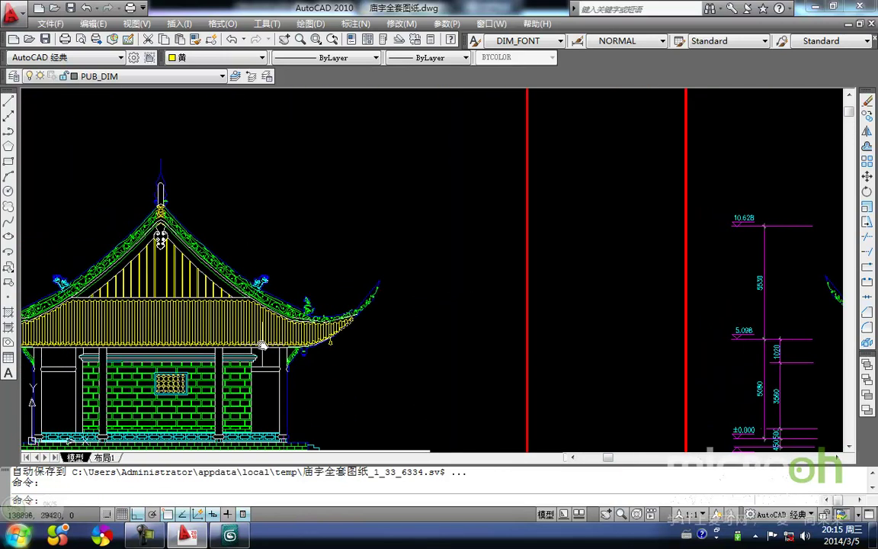
- Return to 3ds Max, select the merged left-end tile group, and inspect its position over the building in 3D
click(229, 536)
middle_drag(341, 354, 309, 364)
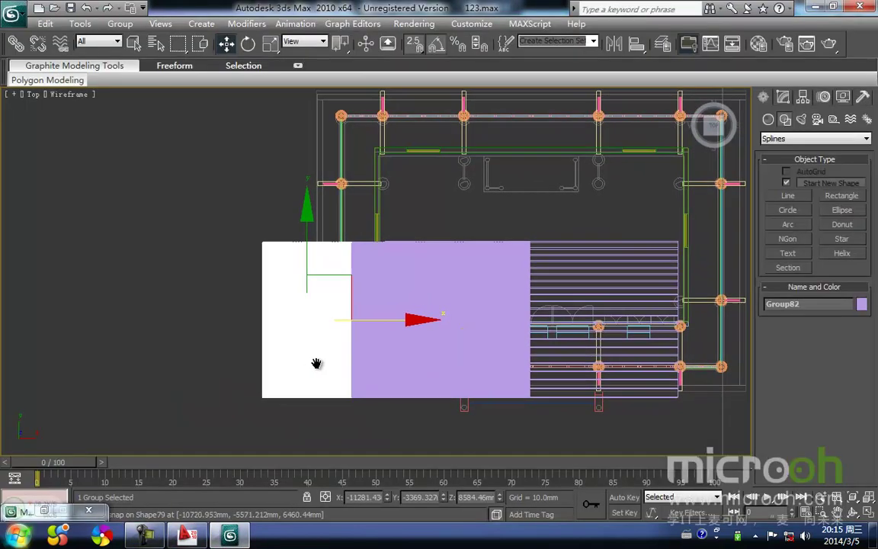
scroll(313, 374, down, 2)
click(298, 396)
click(305, 331)
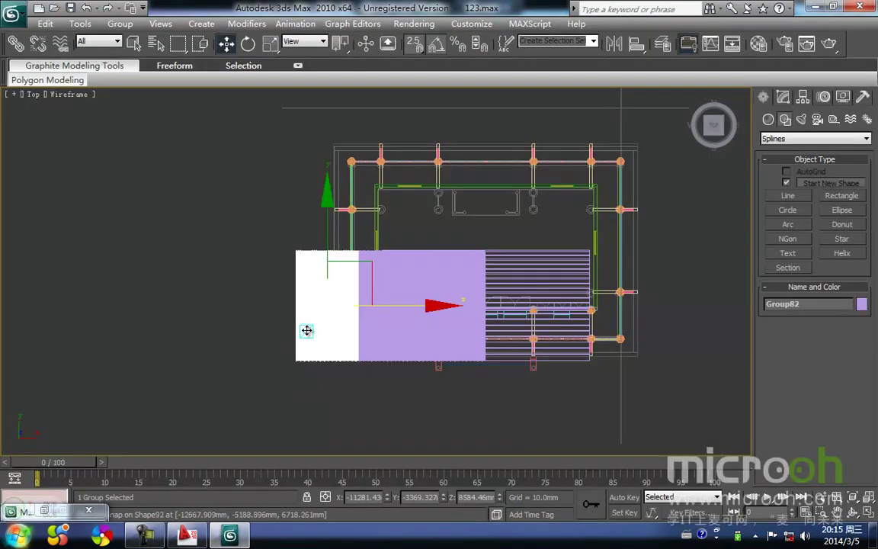
alt+middle_drag(339, 342, 330, 293)
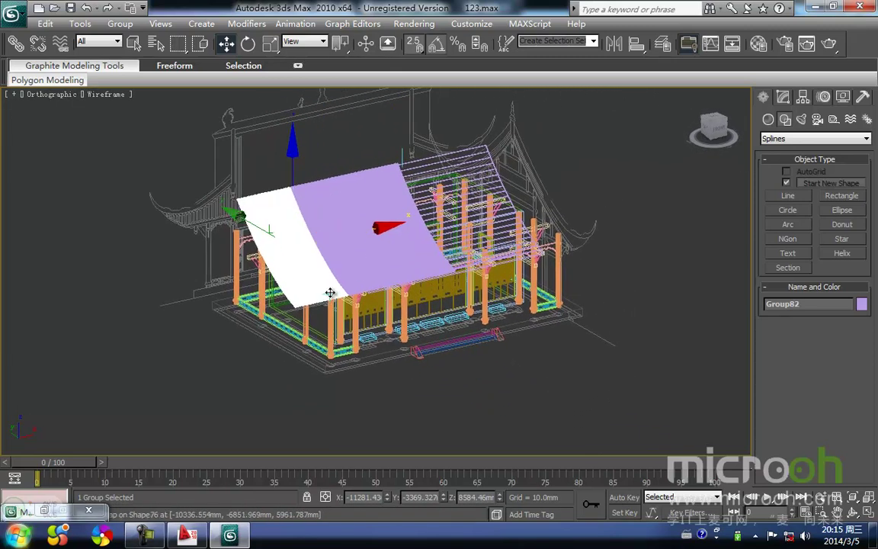